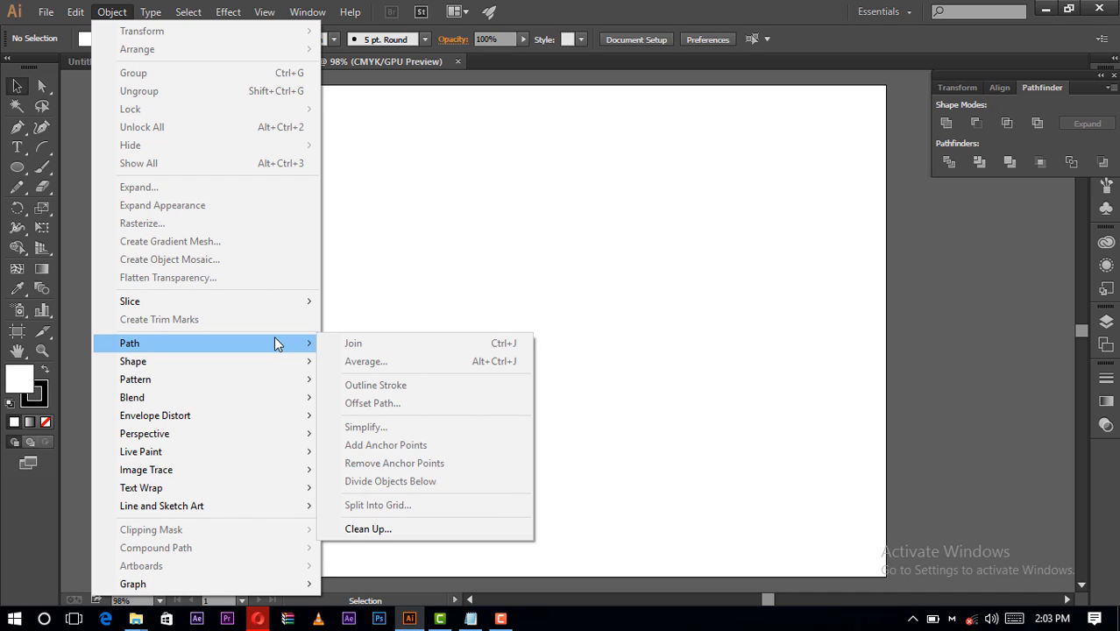
click(452, 63)
click(267, 12)
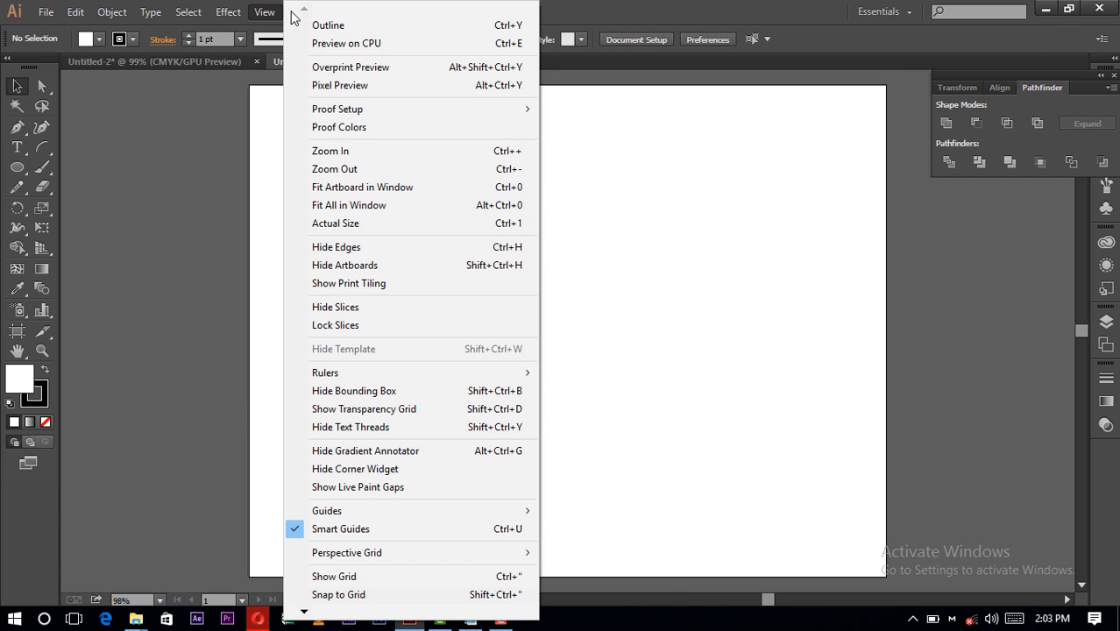
click(265, 12)
click(297, 17)
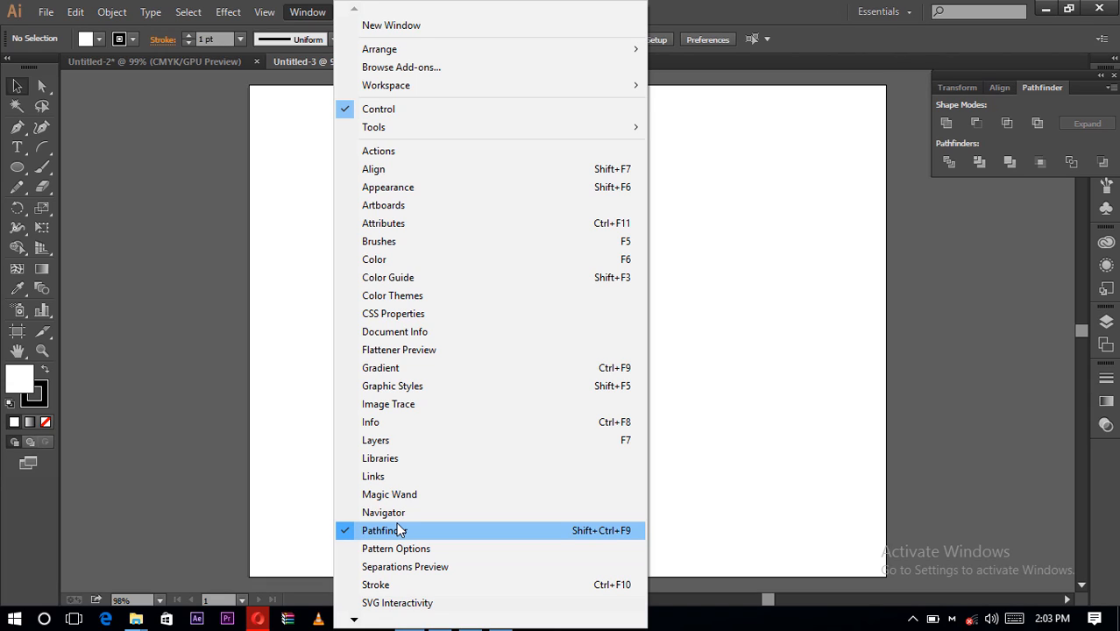
click(743, 300)
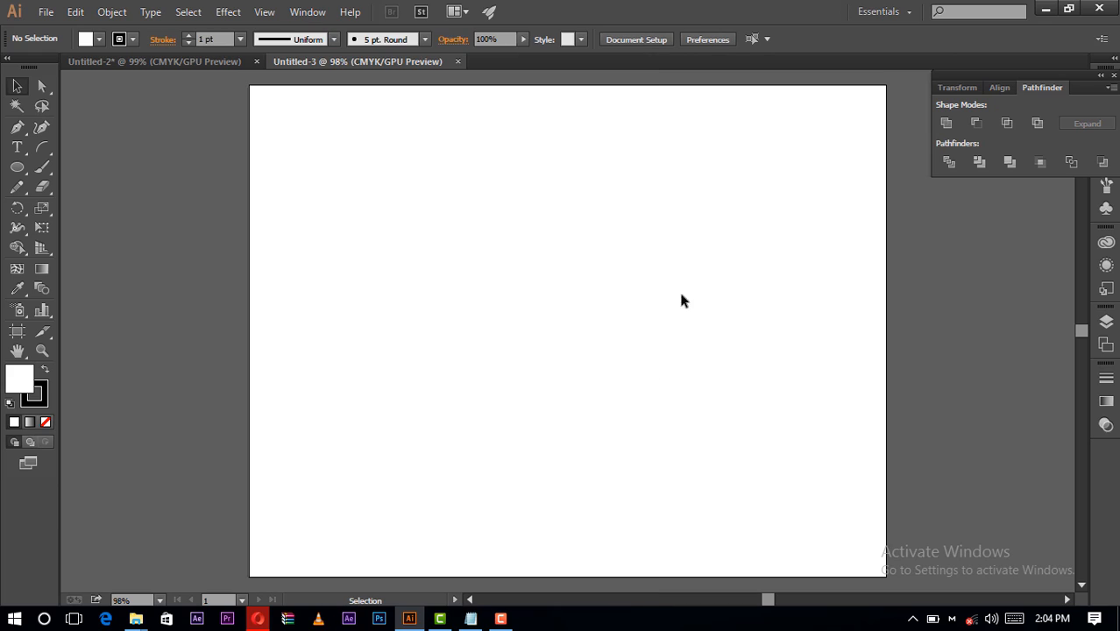
- Look at the finished shopping bag artwork in the Untitled-2 document and return to the blank Untitled-3 document
click(168, 58)
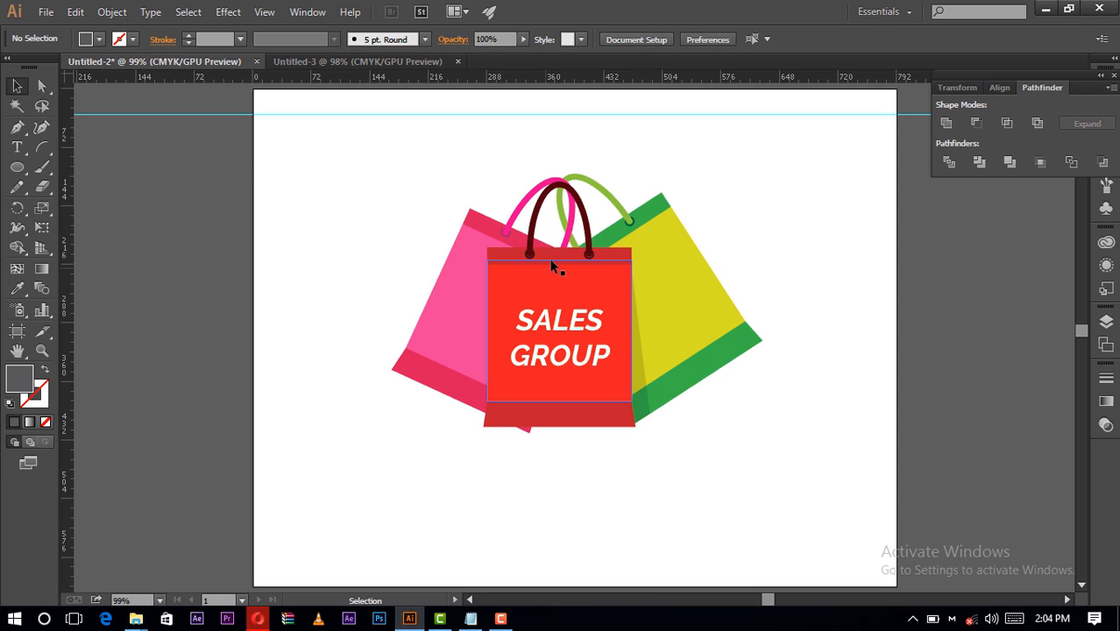
click(397, 61)
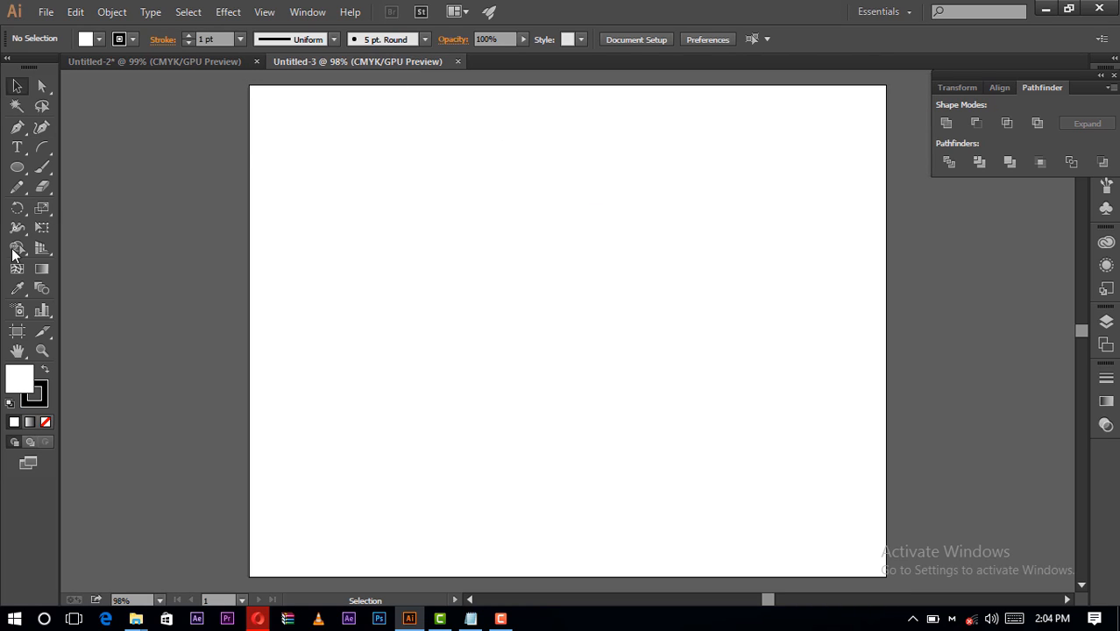
- Draw an upright rectangle about 217 × 267 pt near the middle of the artboard with the Rectangle tool
click(17, 167)
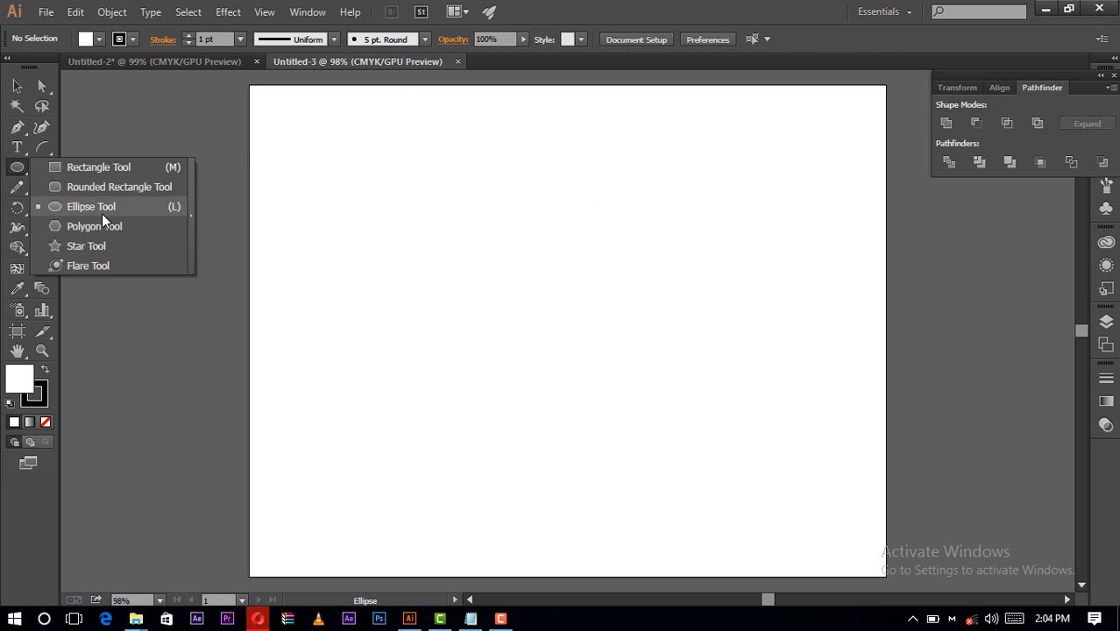
click(78, 167)
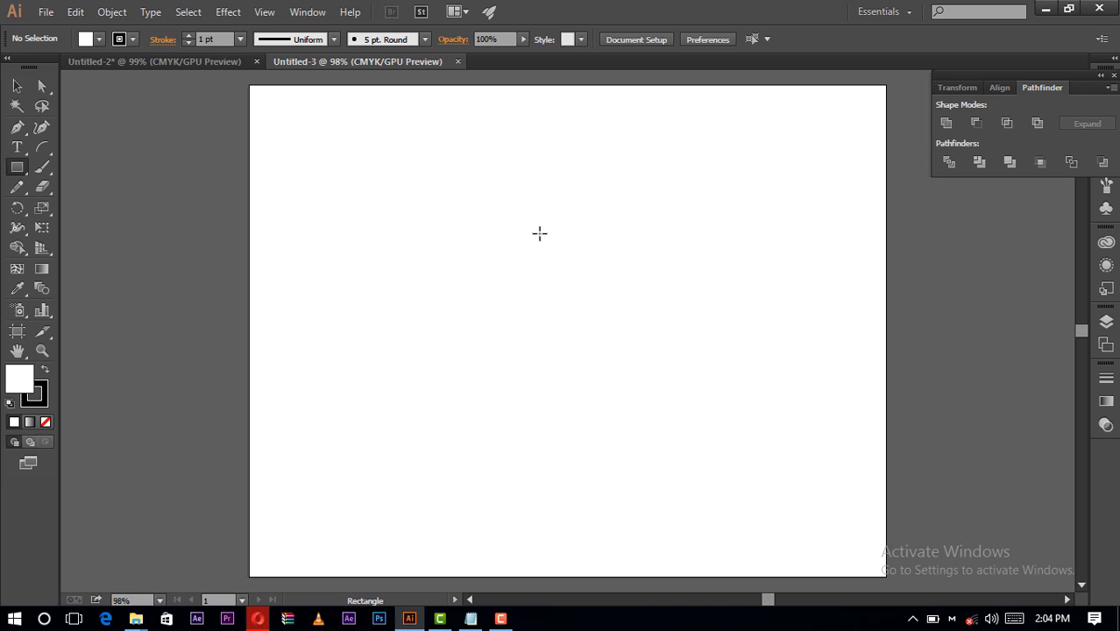
drag(507, 221, 682, 438)
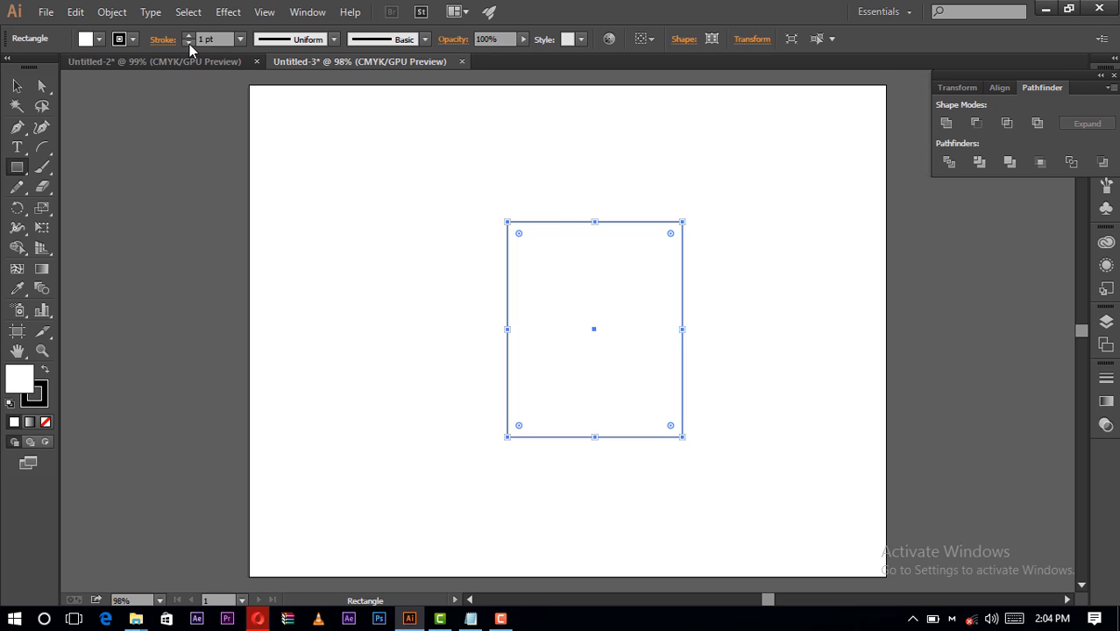
- Remove the rectangle's stroke and fill it with the bright red swatch
key(slash)
click(99, 39)
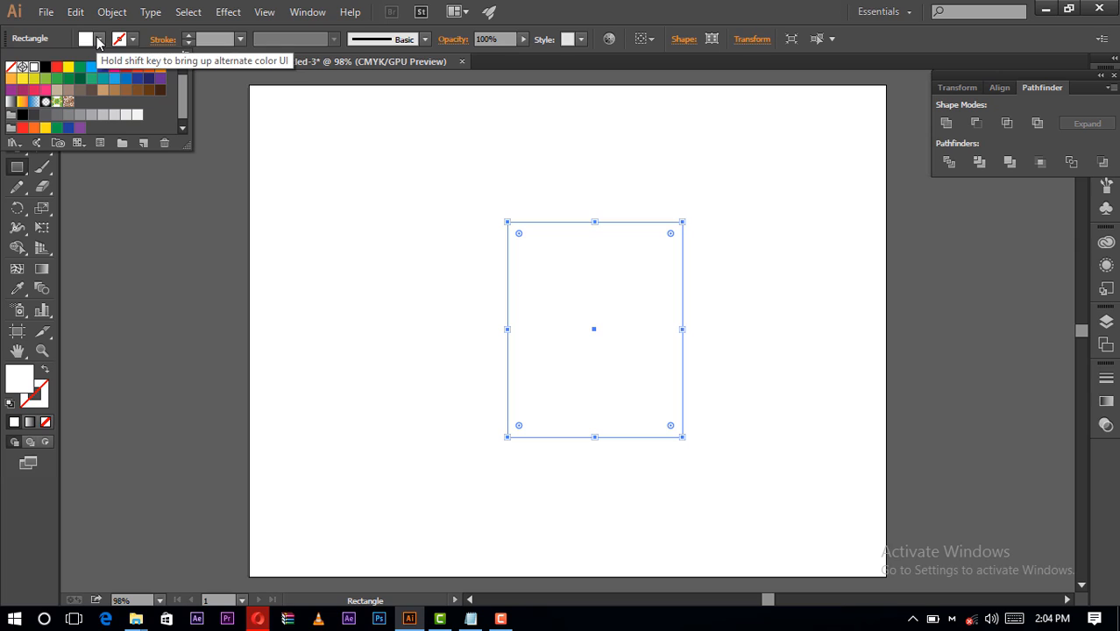
click(149, 78)
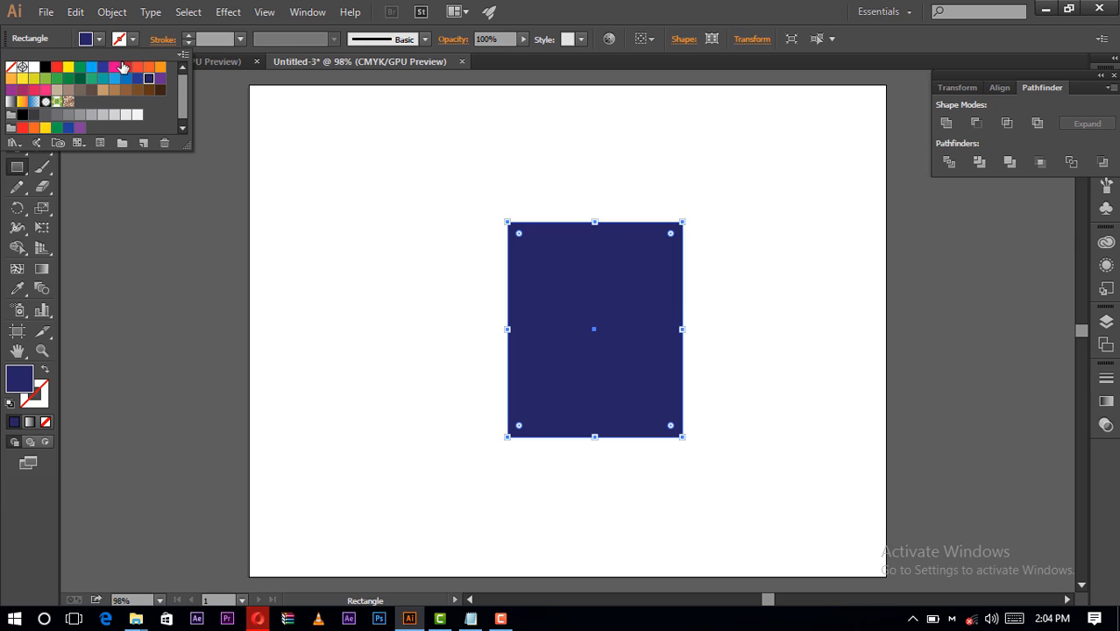
click(125, 68)
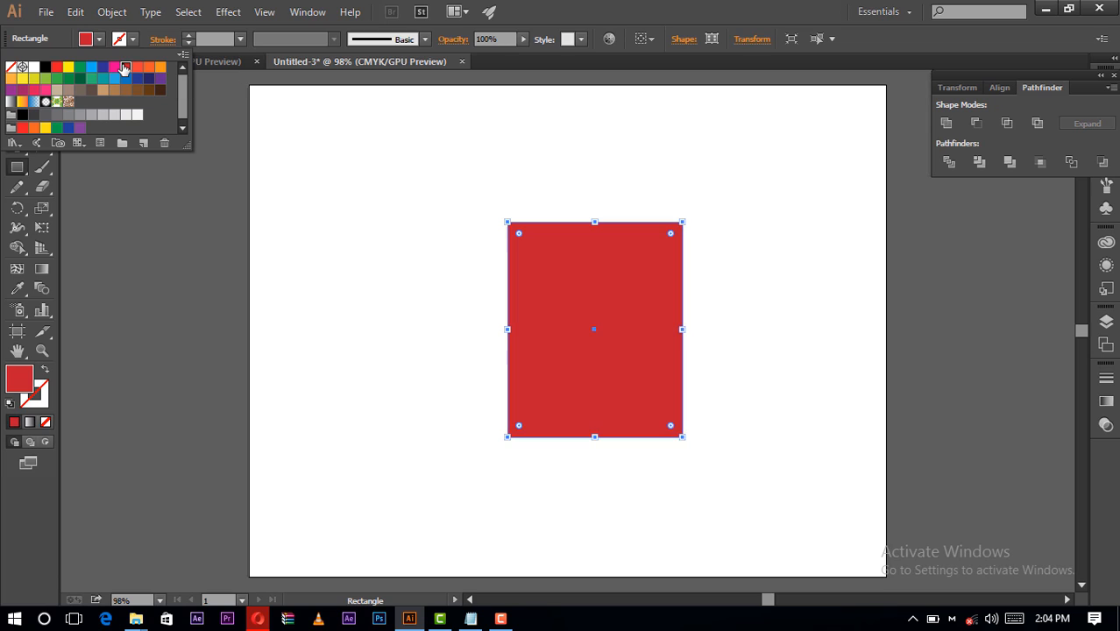
click(56, 66)
click(587, 28)
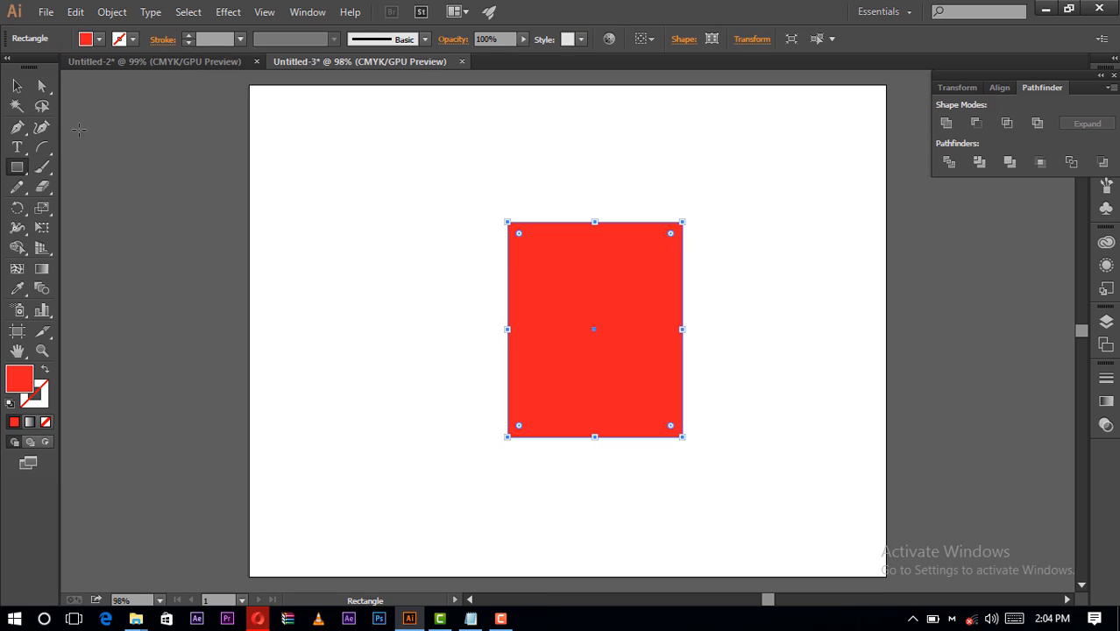
- Draw two horizontal line segments across the rectangle, near its top and bottom edges, and nudge the lower line slightly down
click(40, 153)
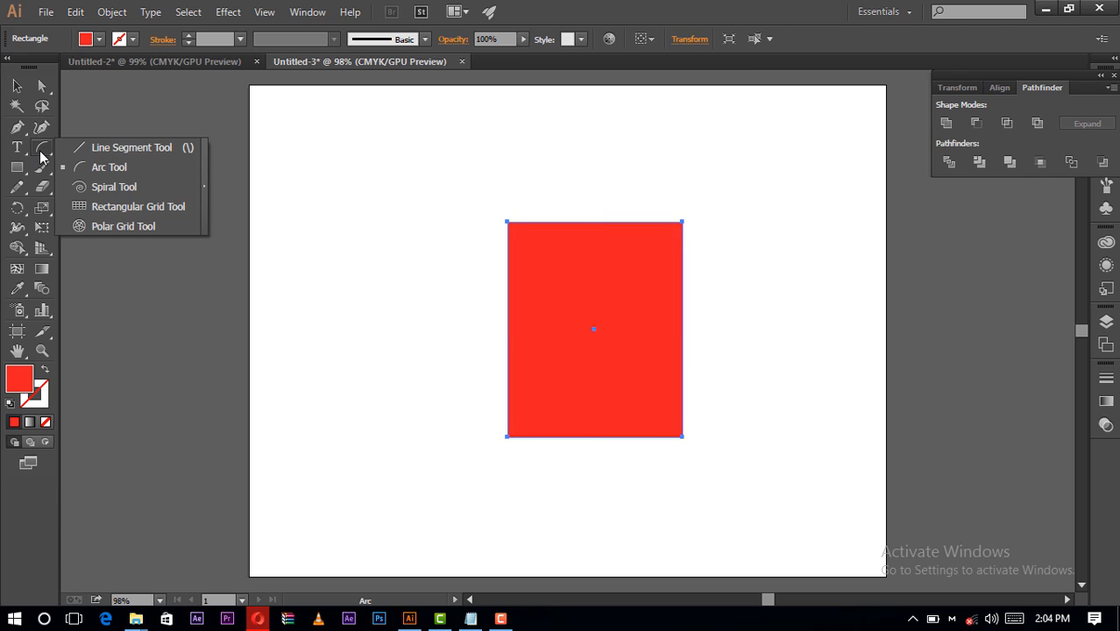
click(114, 147)
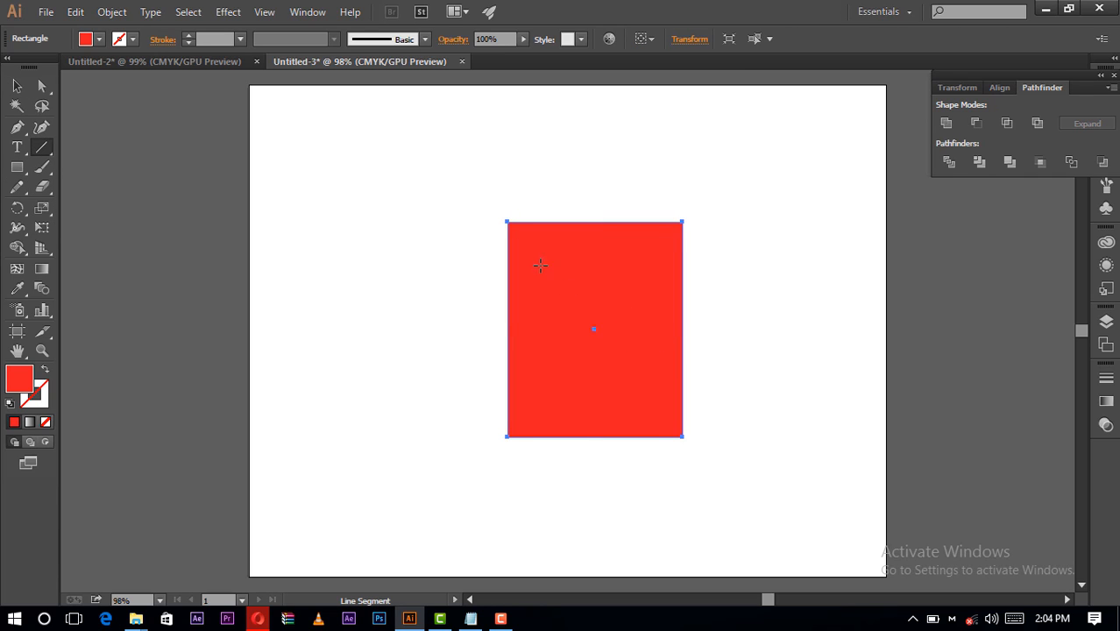
drag(497, 241, 738, 241)
drag(490, 395, 763, 396)
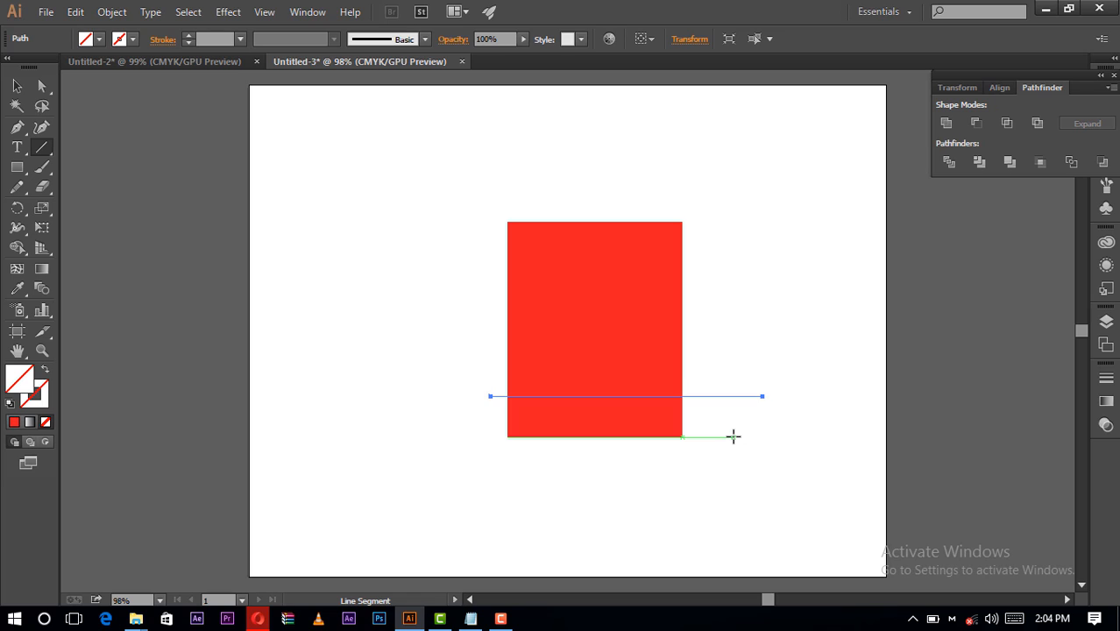
key(Down)
key(Down)
key(Down)
key(Down)
key(Down)
key(Down)
key(Down)
key(Down)
key(Down)
key(Down)
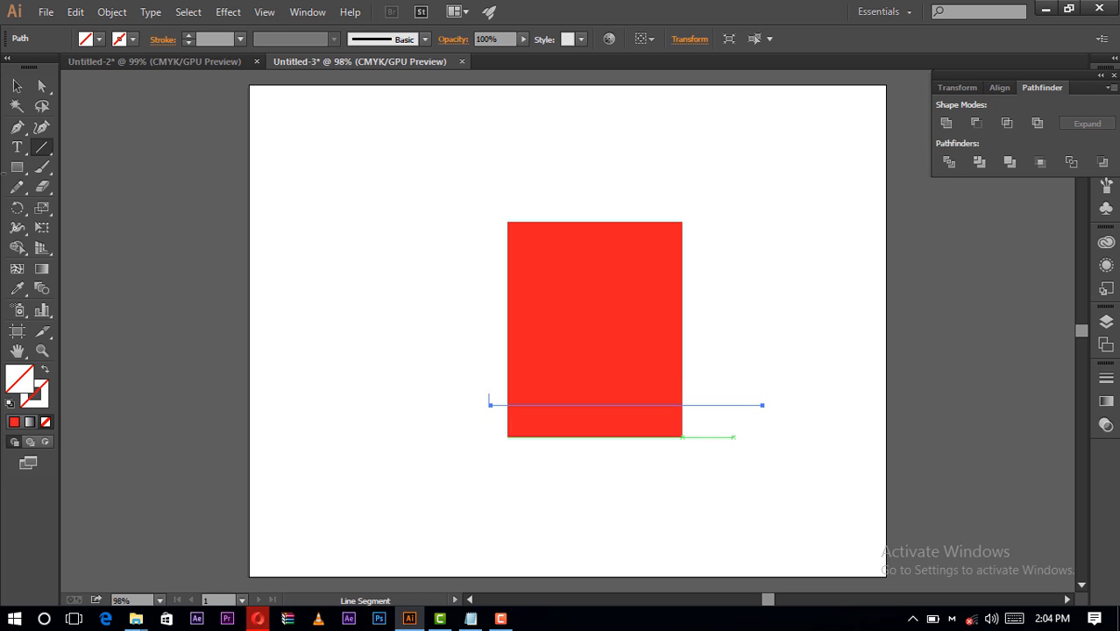
- Split the rectangle along the lower line with Divide Objects Below and check the two resulting pieces
click(18, 85)
click(343, 336)
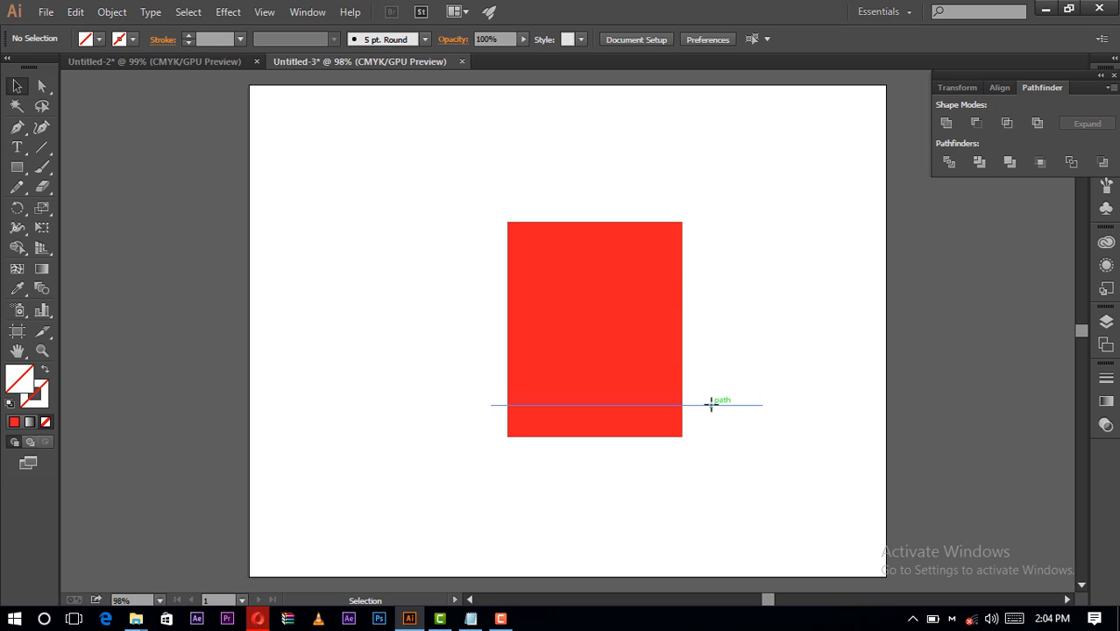
click(710, 404)
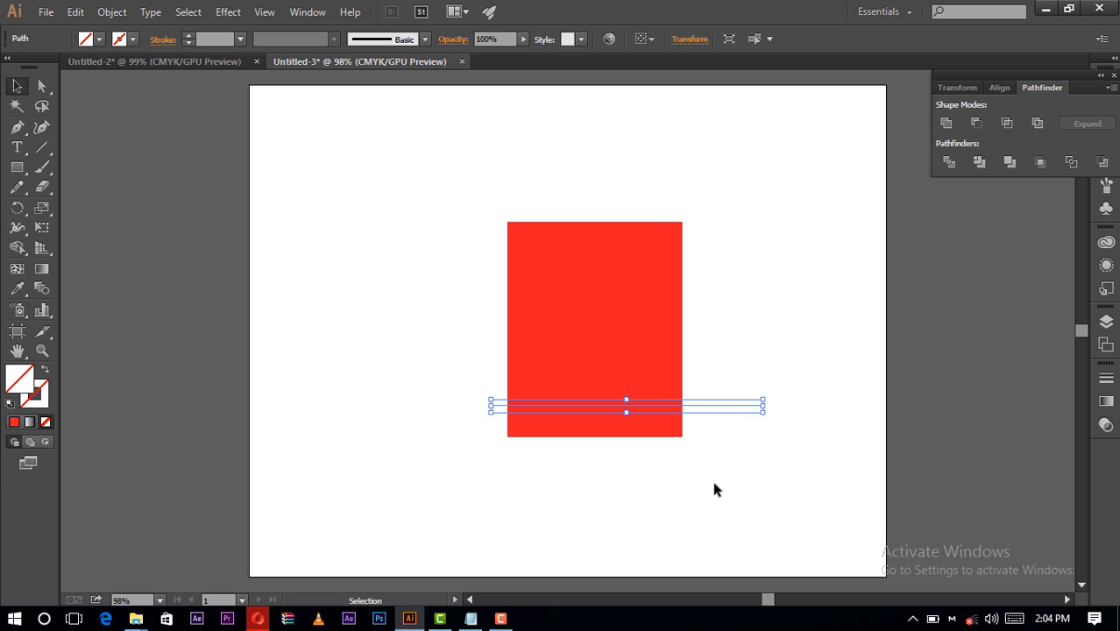
click(112, 12)
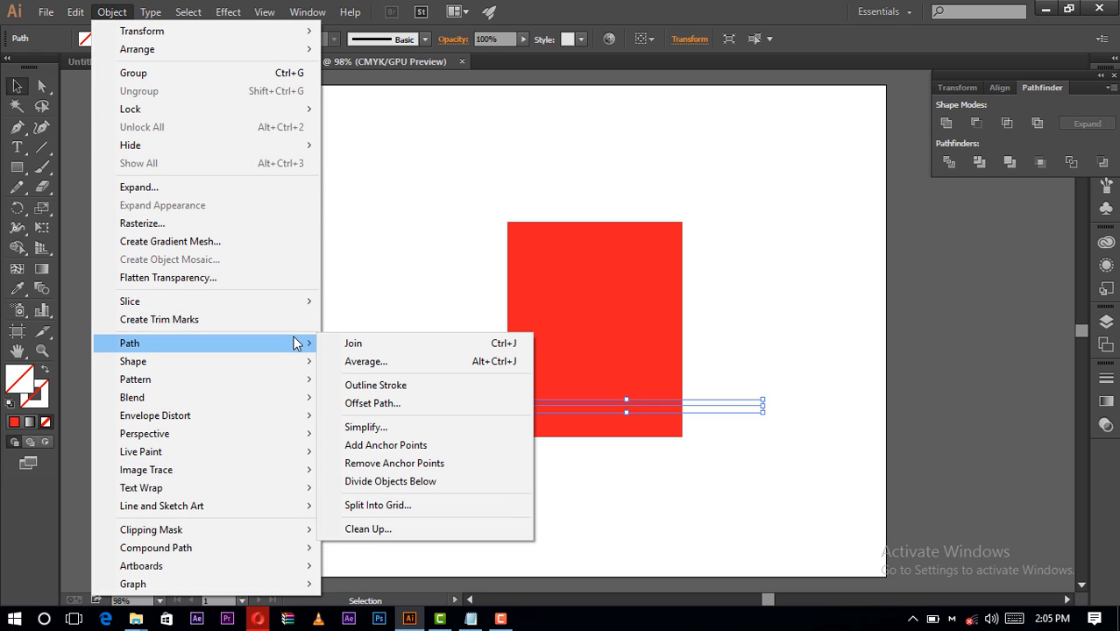
mouse_move(291, 345)
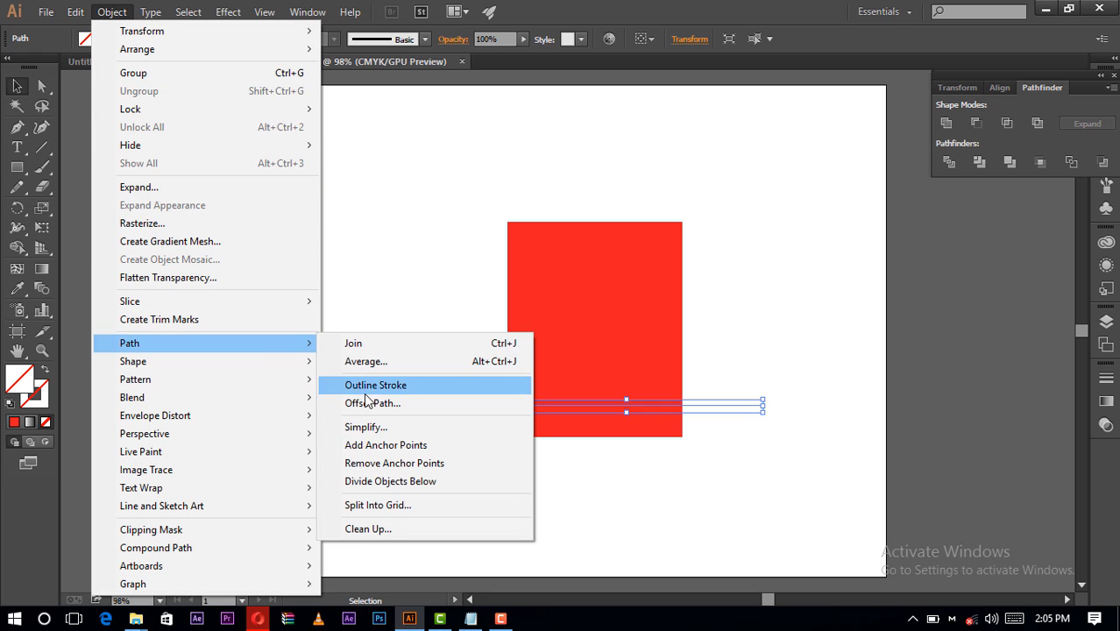
click(428, 482)
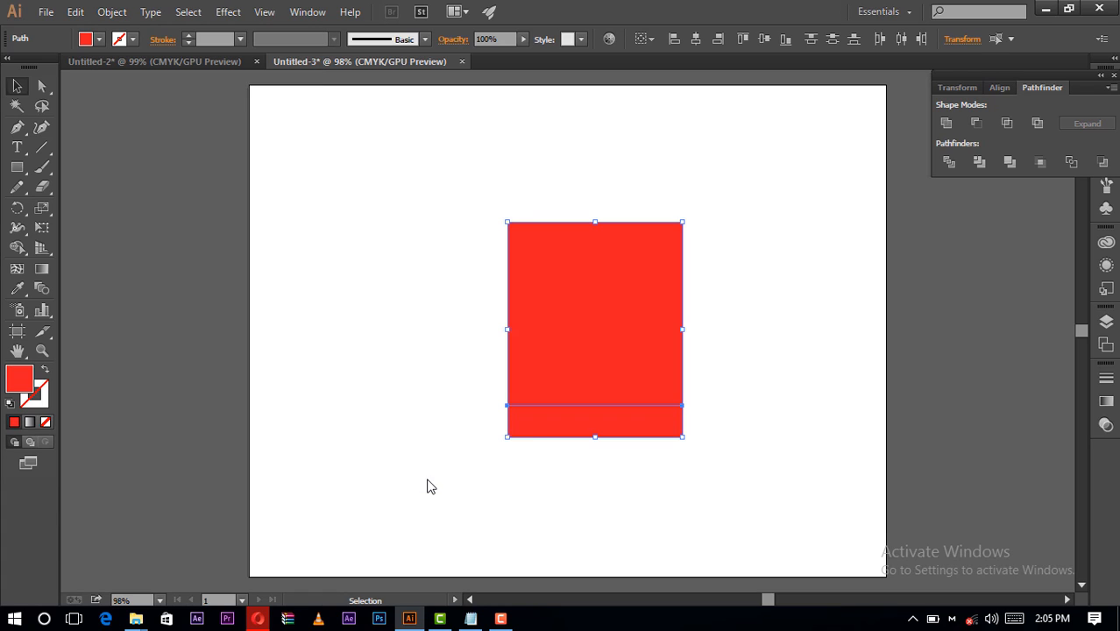
click(513, 454)
click(530, 352)
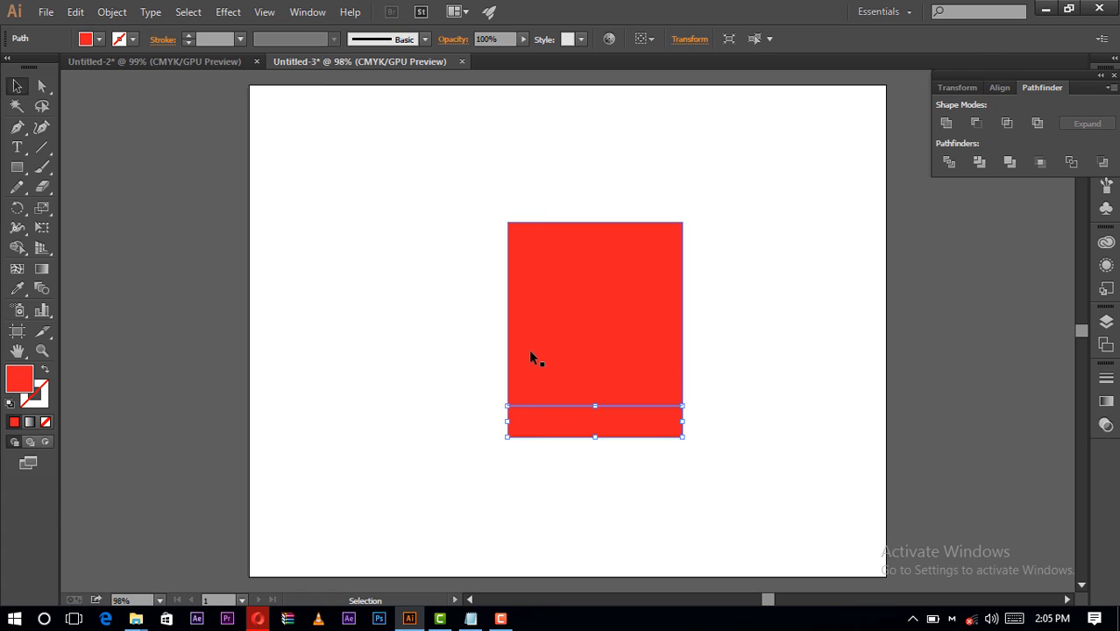
click(561, 430)
click(653, 535)
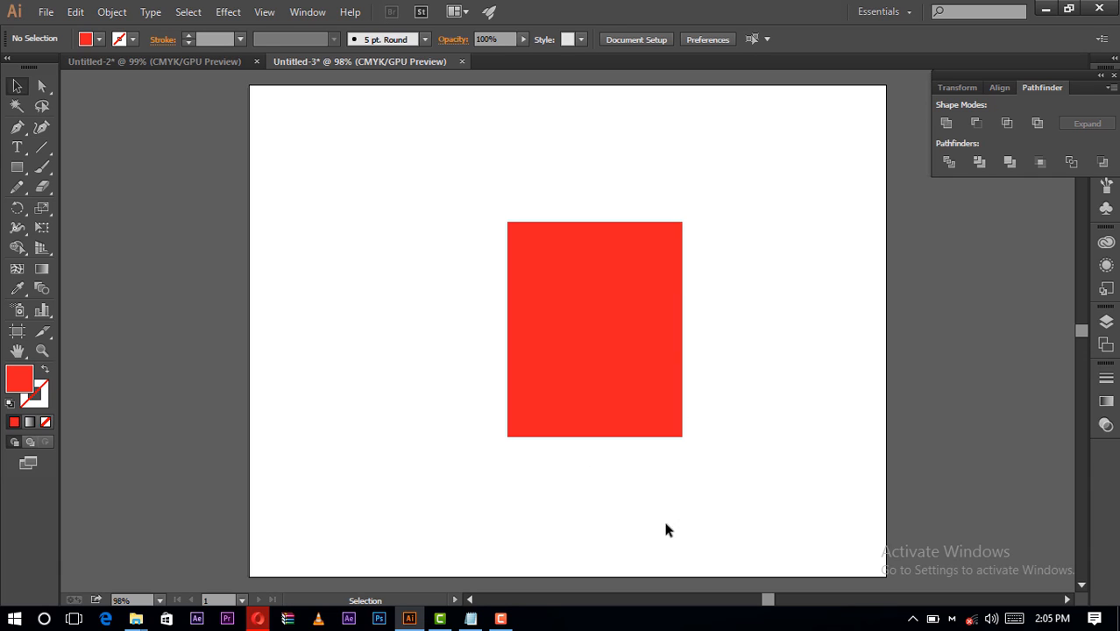
- Nudge the upper line slightly up and split the red shape along it with Divide Objects Below
click(693, 242)
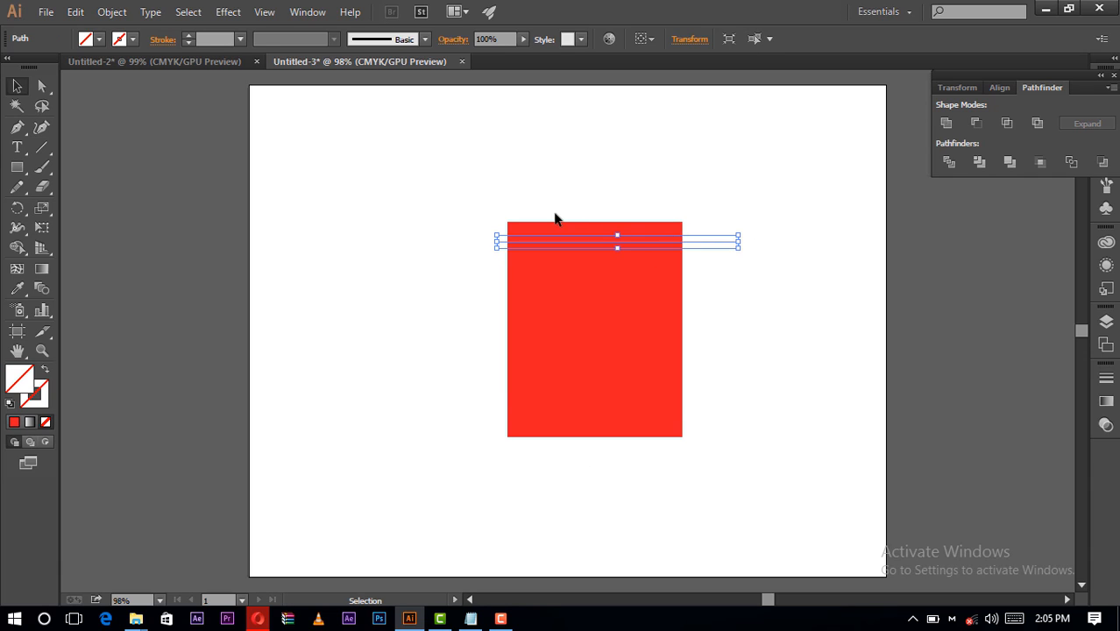
key(Up)
key(Up)
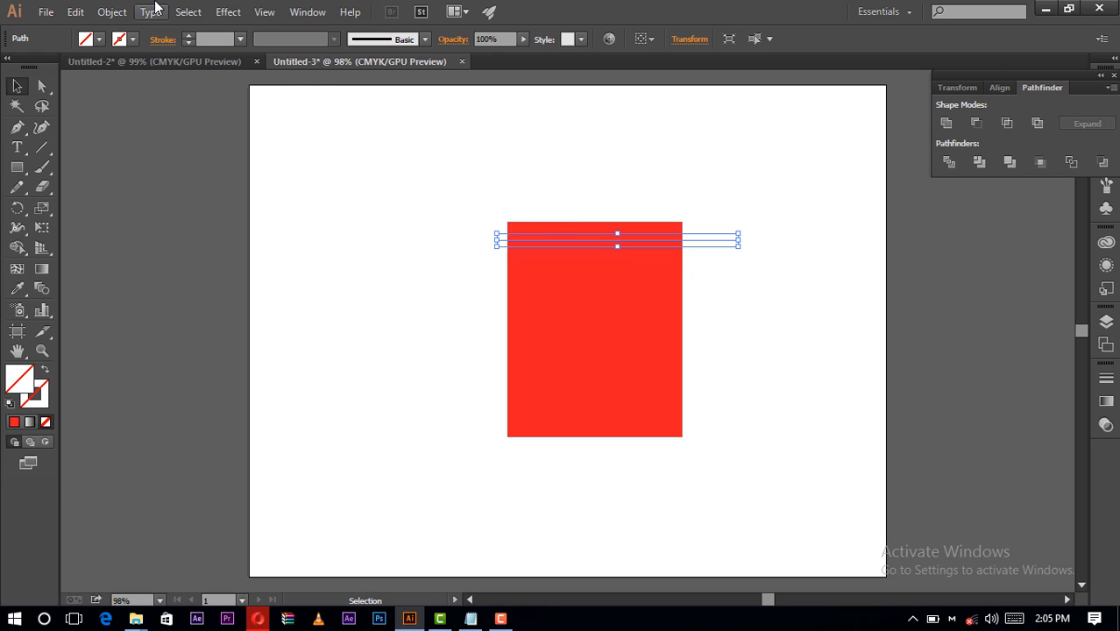
click(125, 12)
mouse_move(204, 347)
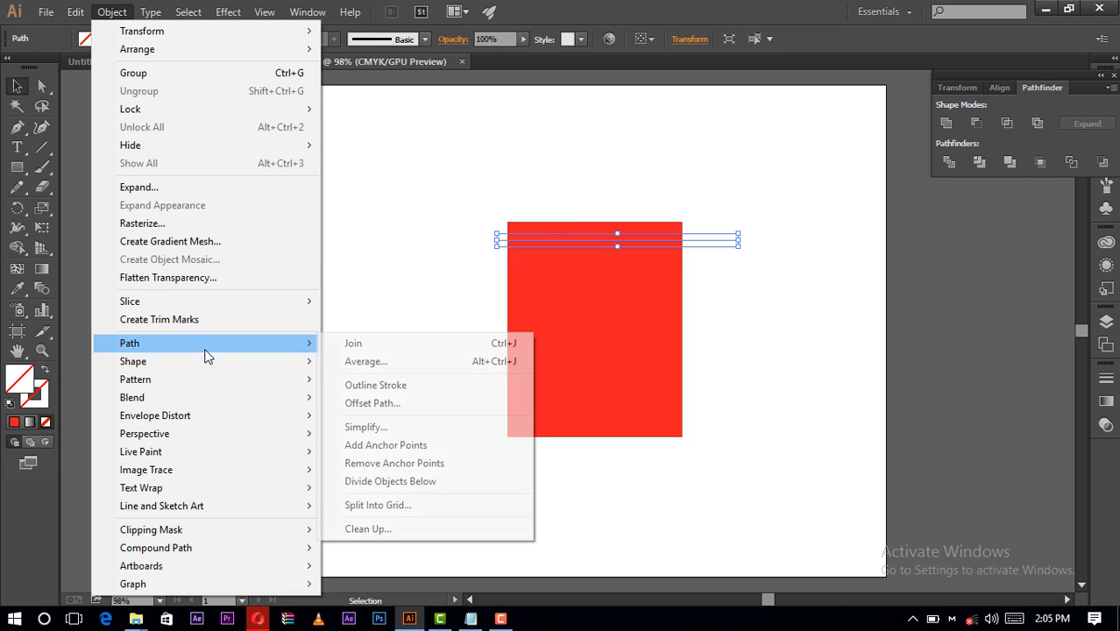
click(433, 483)
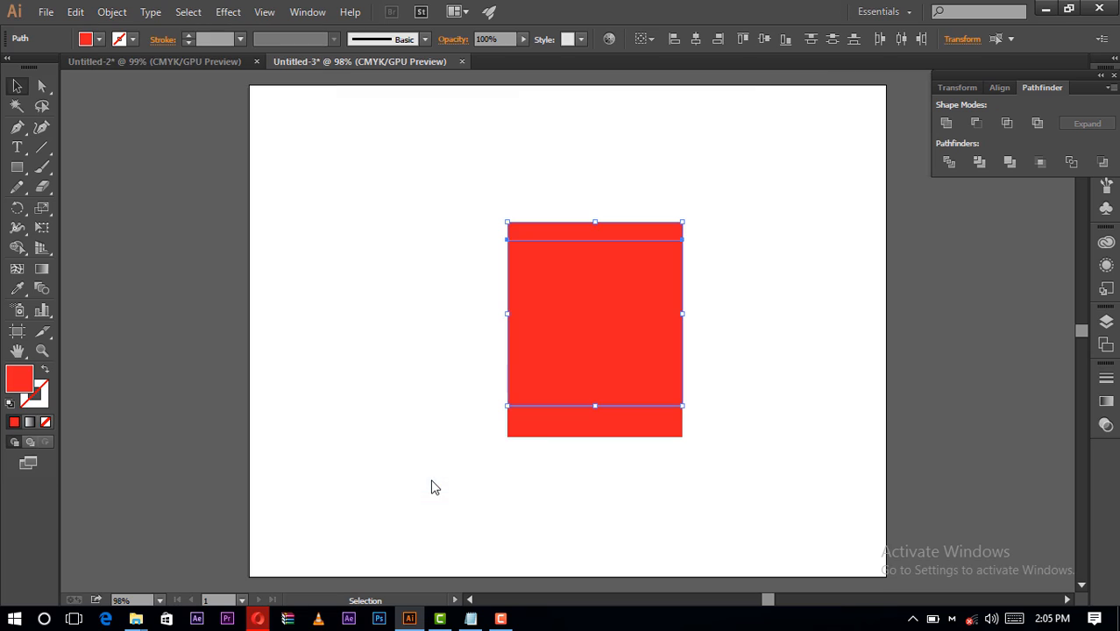
- Fill the narrow top strip of the bag with the darker red swatch C=15 M=100 Y=90 K=10
click(738, 599)
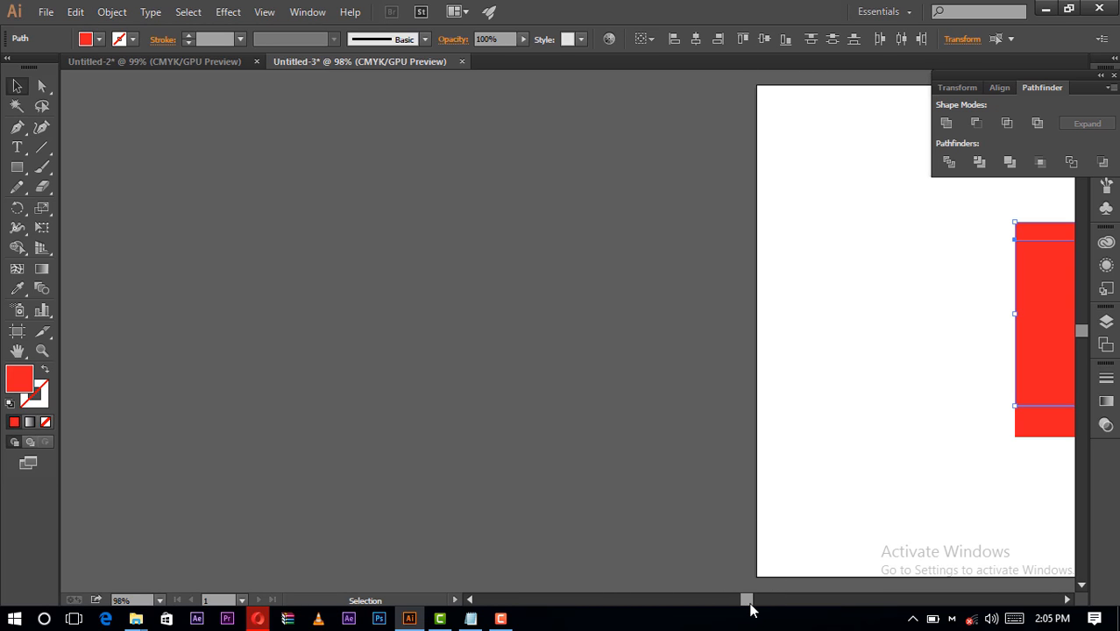
drag(754, 605, 780, 601)
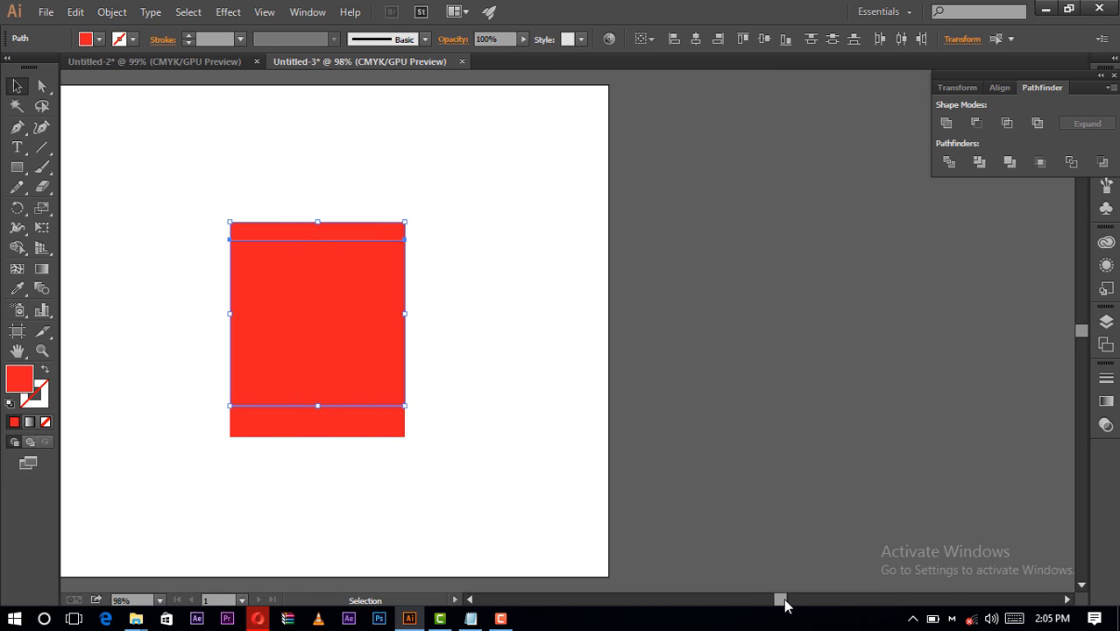
click(516, 310)
click(369, 229)
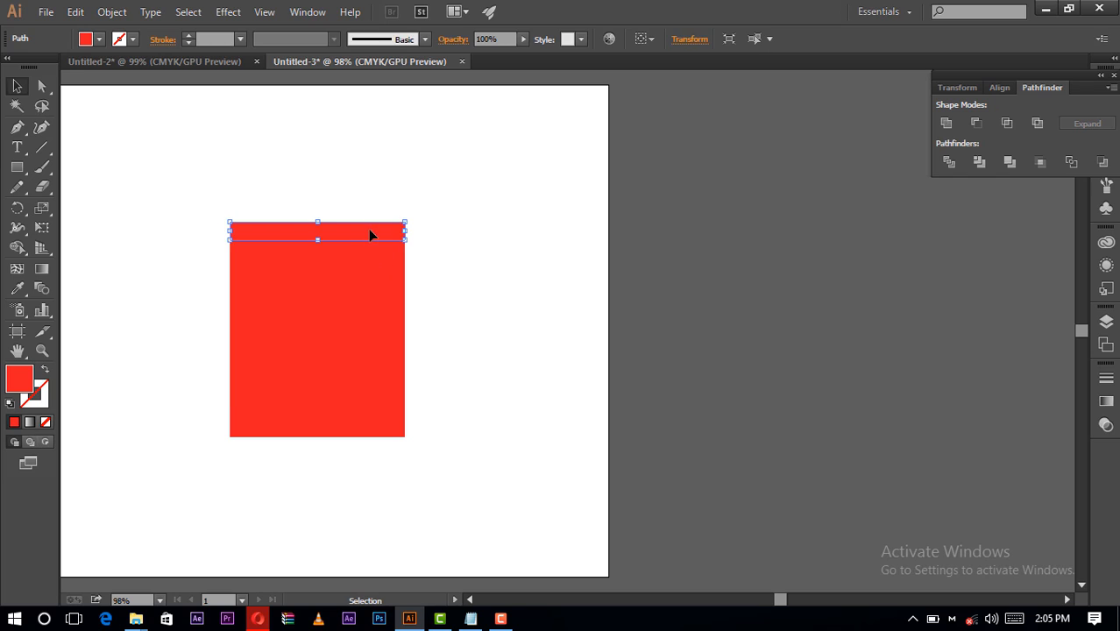
click(102, 39)
click(126, 67)
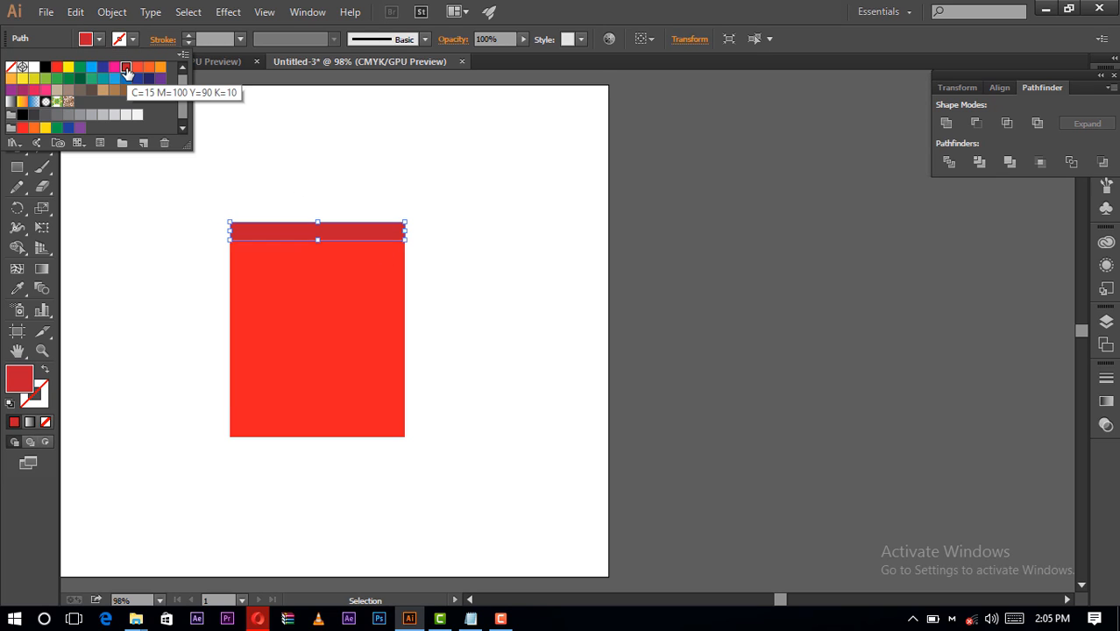
click(248, 137)
click(442, 372)
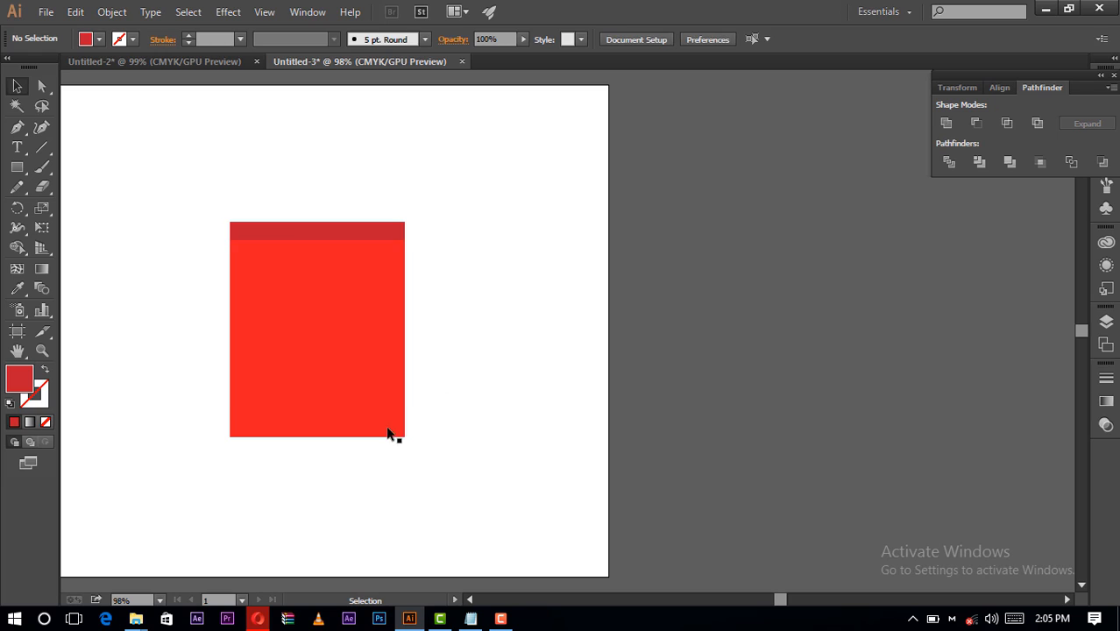
- Fill the bottom strip of the bag with the same darker red swatch, C=15 M=100 Y=90 K=10
click(390, 430)
click(100, 40)
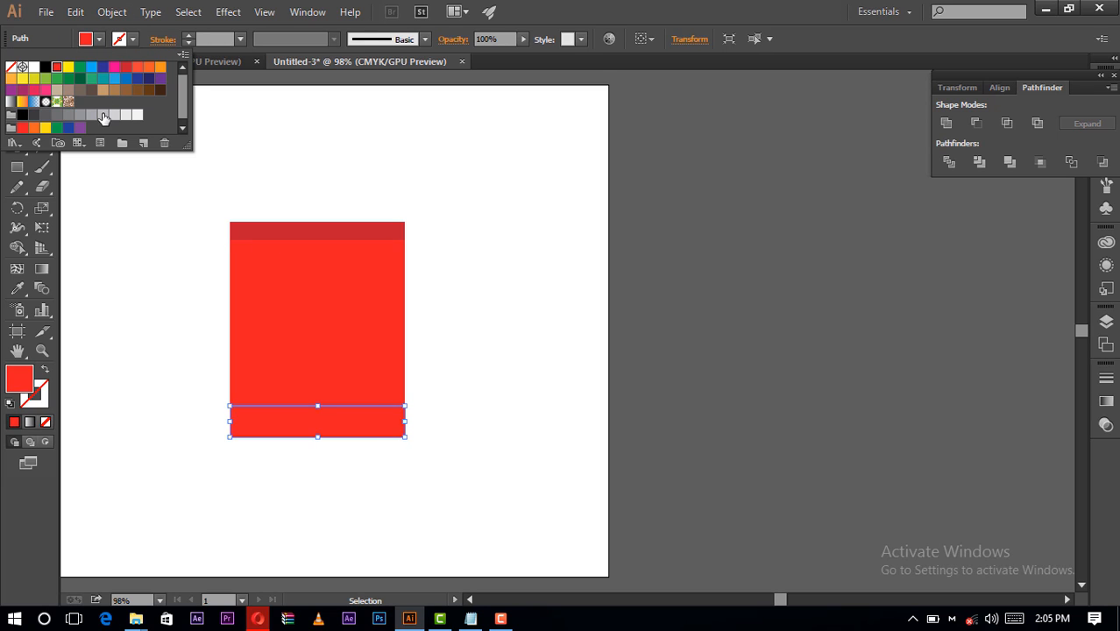
click(126, 67)
click(429, 373)
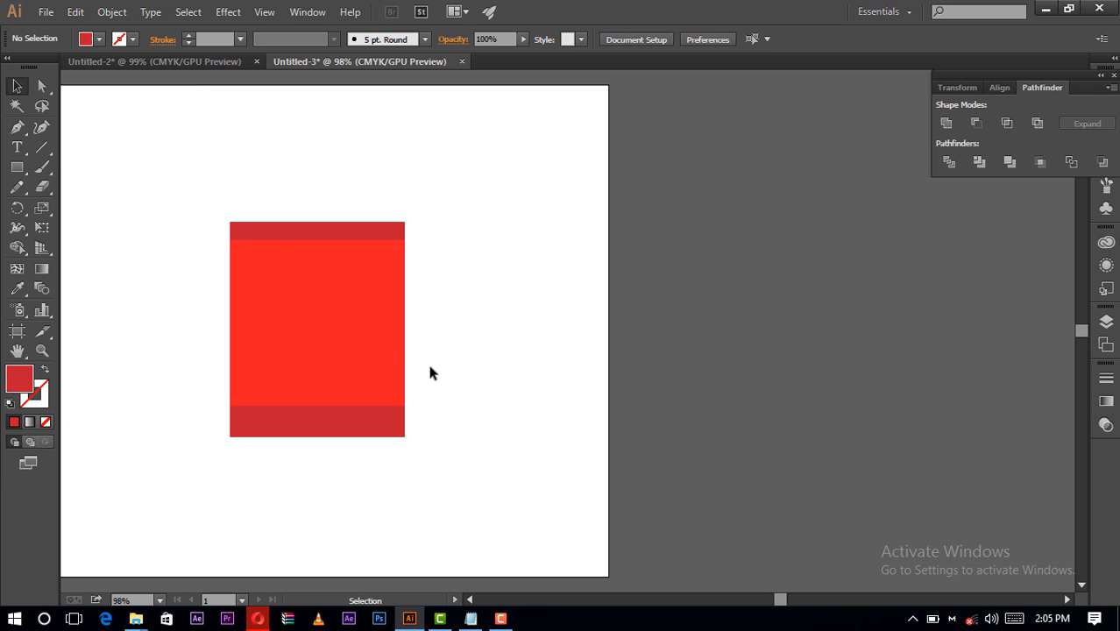
click(470, 599)
click(471, 602)
click(471, 601)
scroll(502, 485, down, 1)
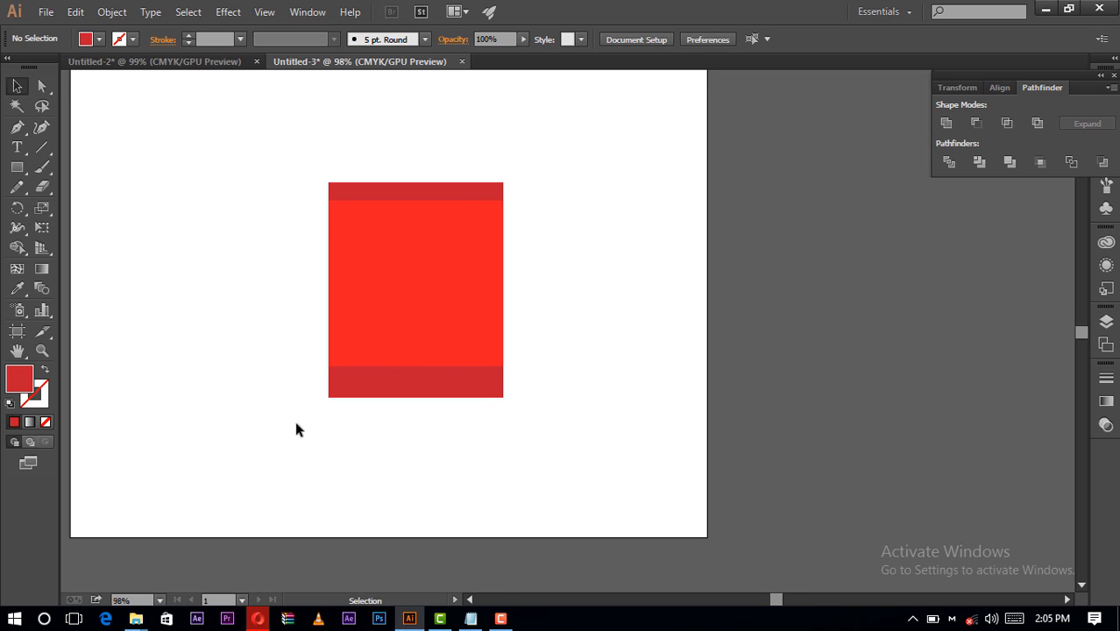
- Move the lower-left corner of the bag's bottom strip straight outward by several points with the Direct Selection tool
click(40, 347)
click(461, 405)
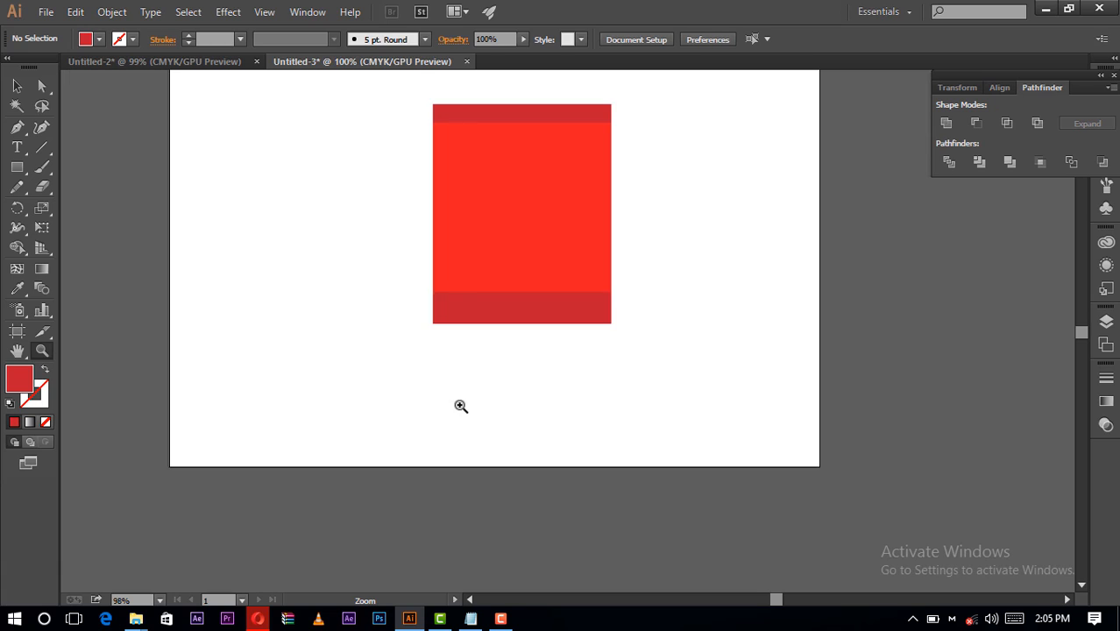
click(545, 308)
click(543, 307)
click(538, 308)
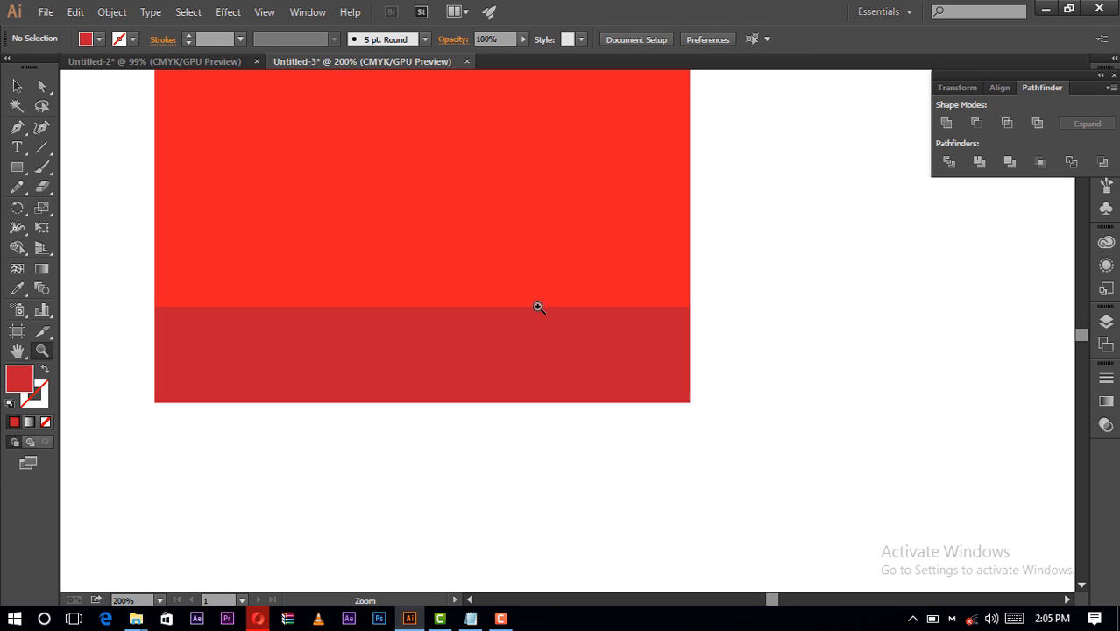
click(41, 87)
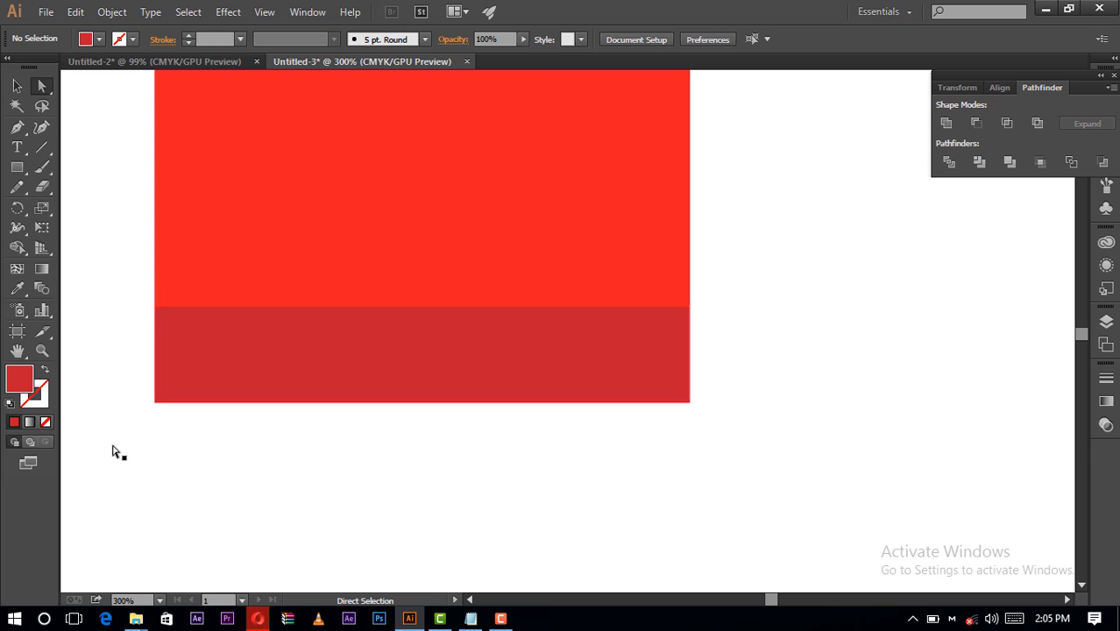
click(153, 402)
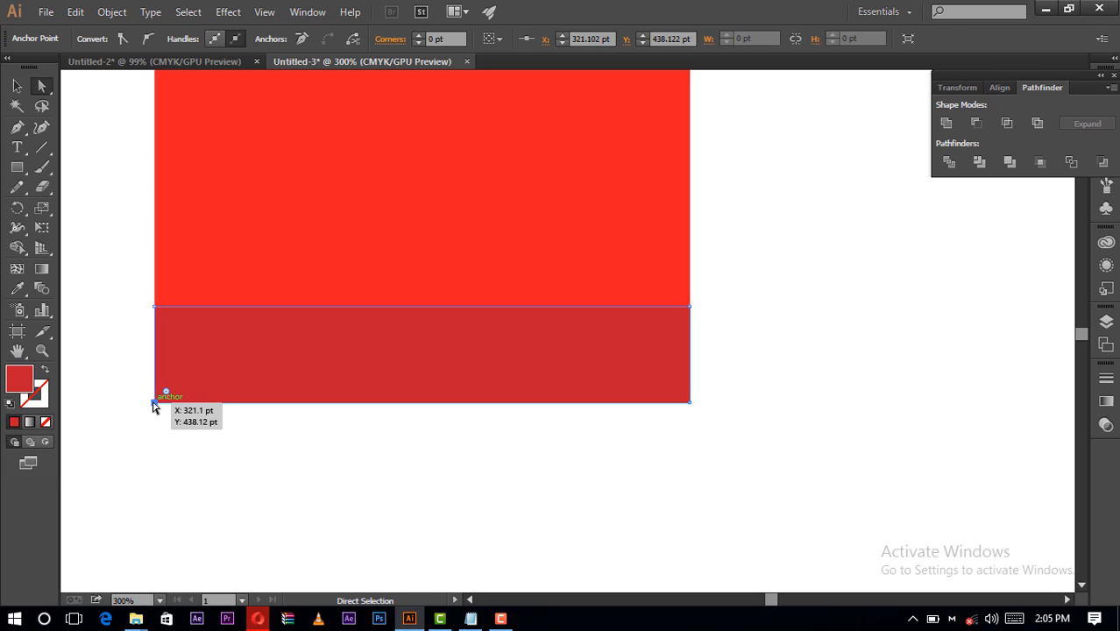
drag(153, 405, 138, 399)
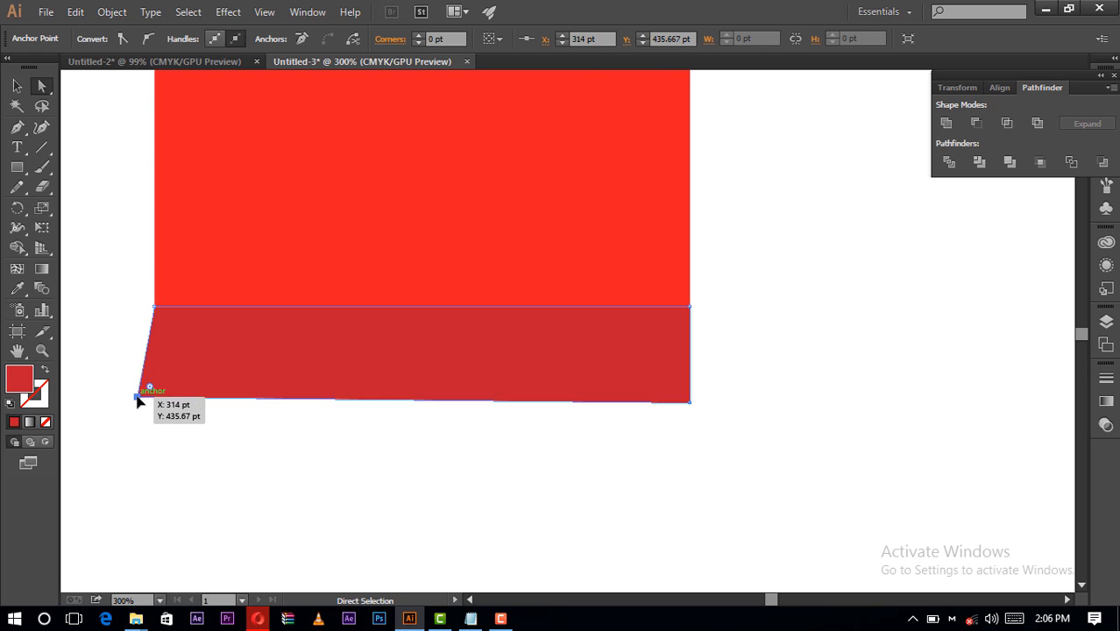
key(ctrl+z)
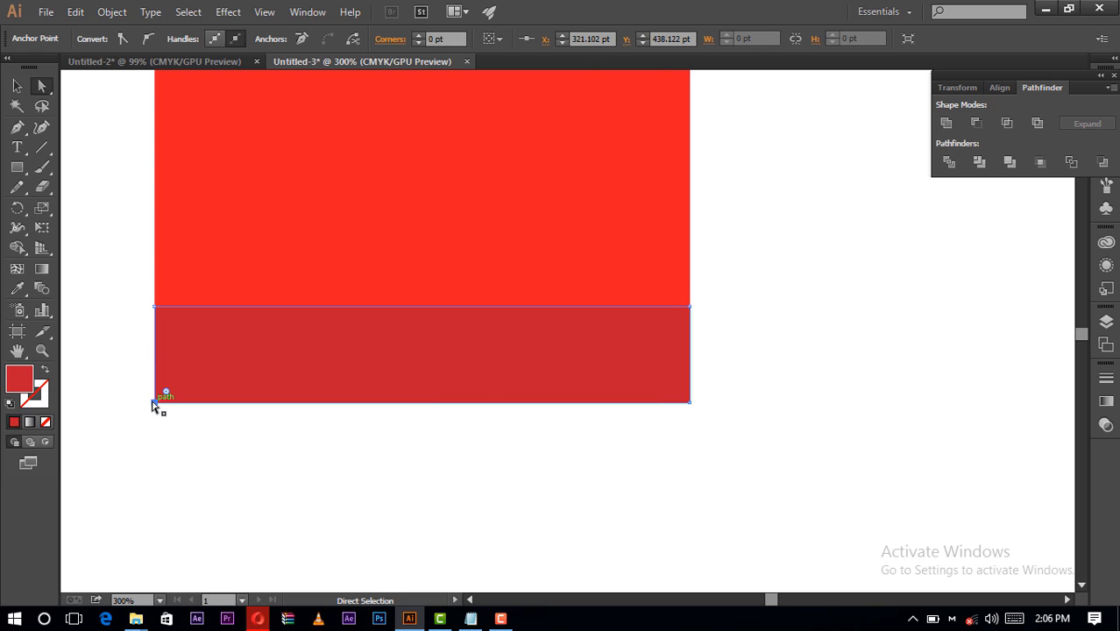
drag(155, 406, 140, 402)
click(400, 440)
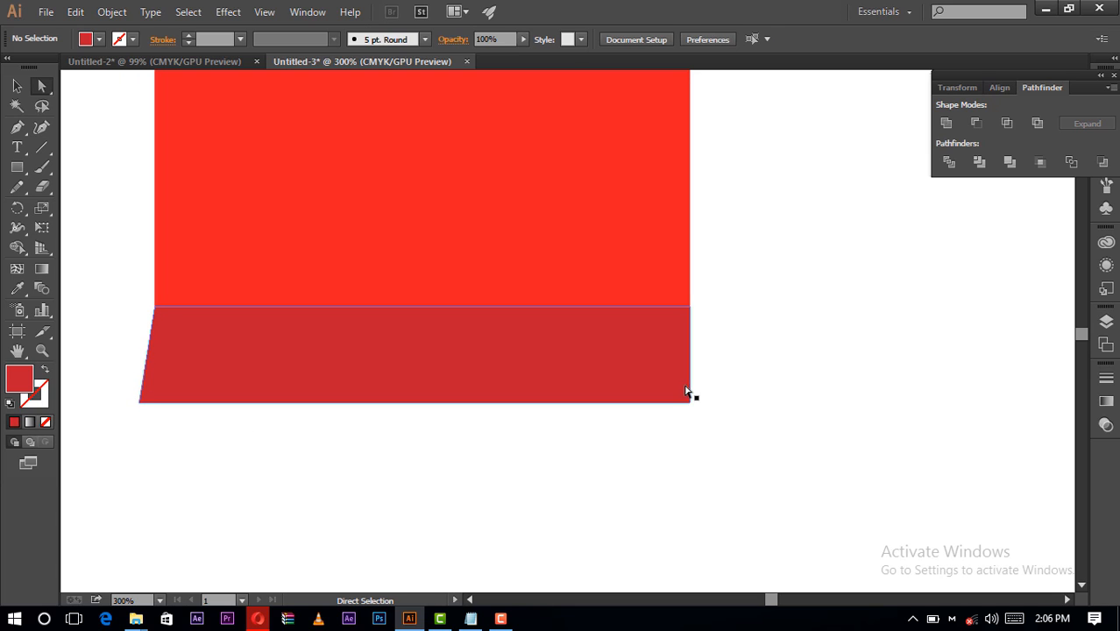
- Move the lower-right corner of the bottom strip straight outward to mirror the slanted left side
click(687, 399)
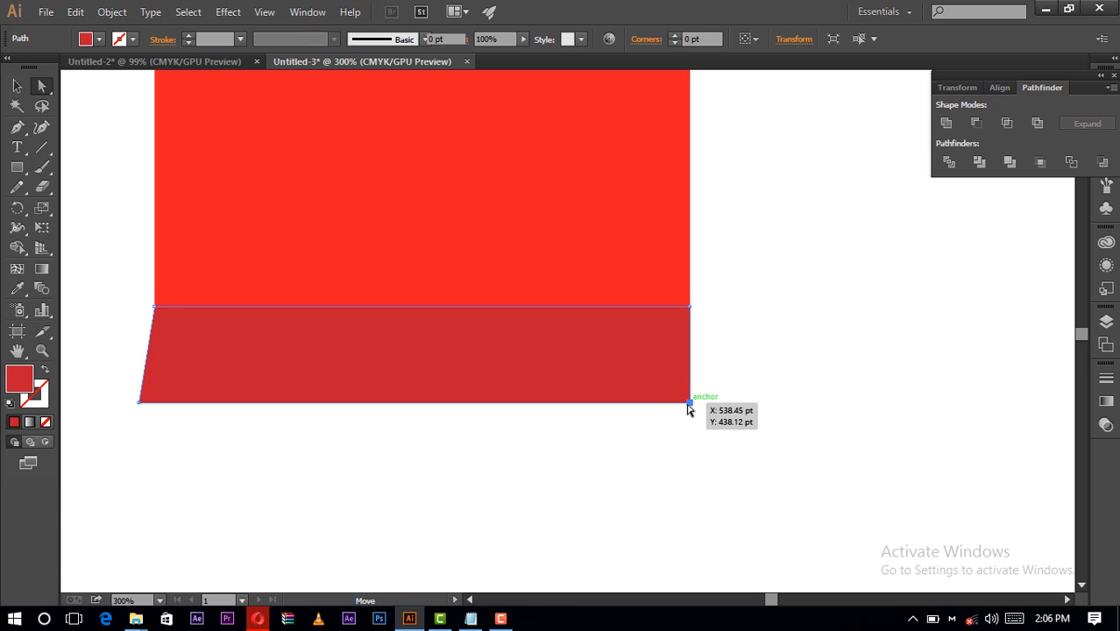
drag(688, 405, 707, 399)
click(710, 471)
- Move the upper-left corner of the bag's top strip horizontally outward to about X 319 pt
scroll(708, 470, up, 10)
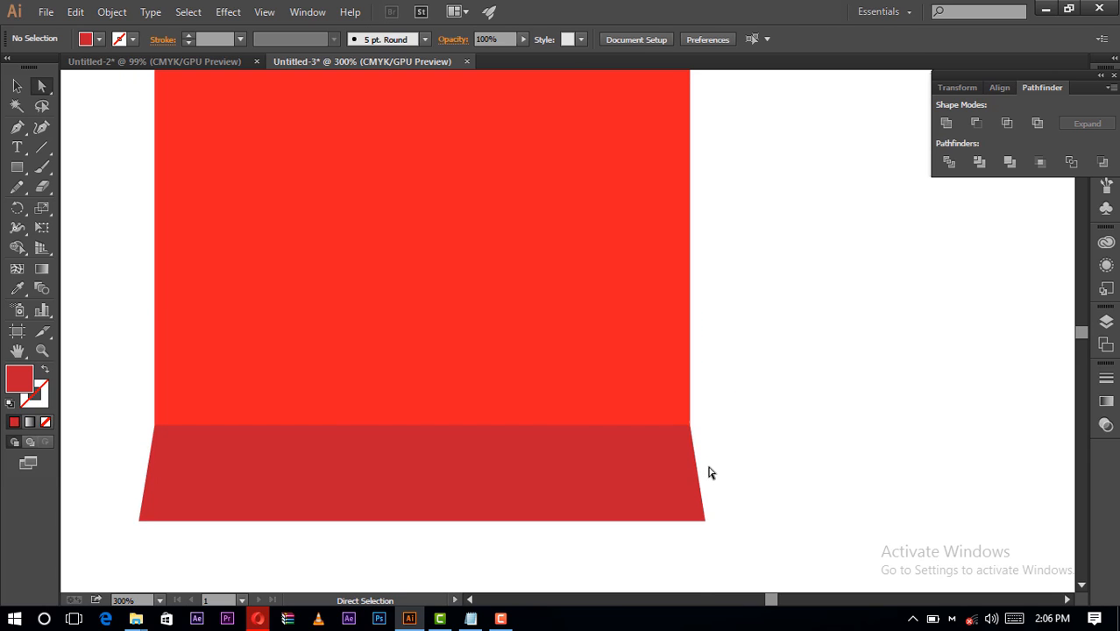
click(177, 268)
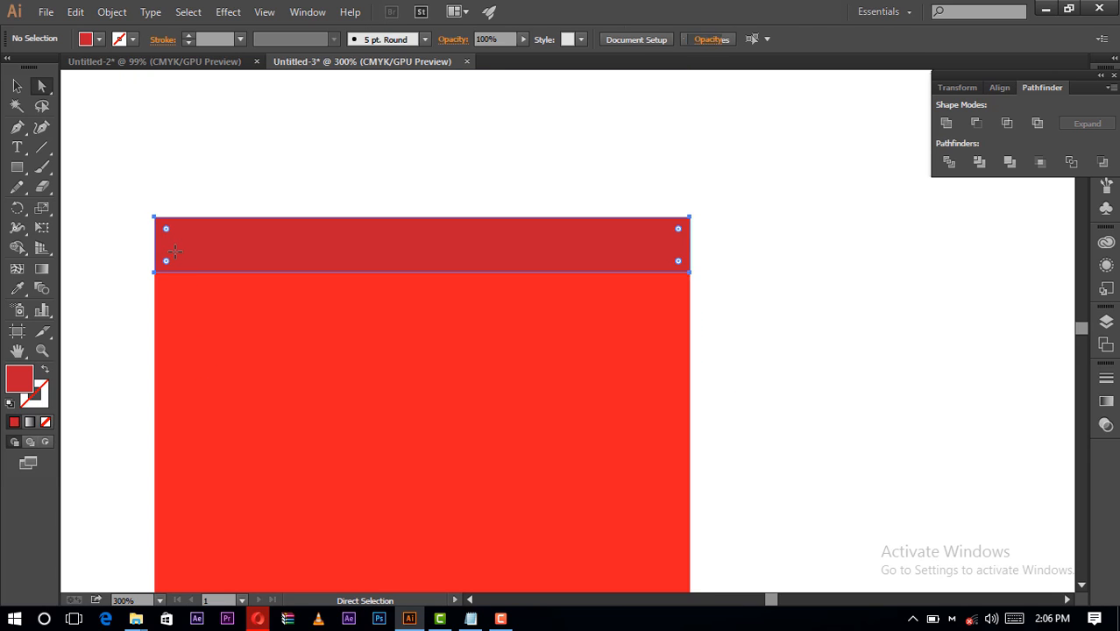
click(154, 216)
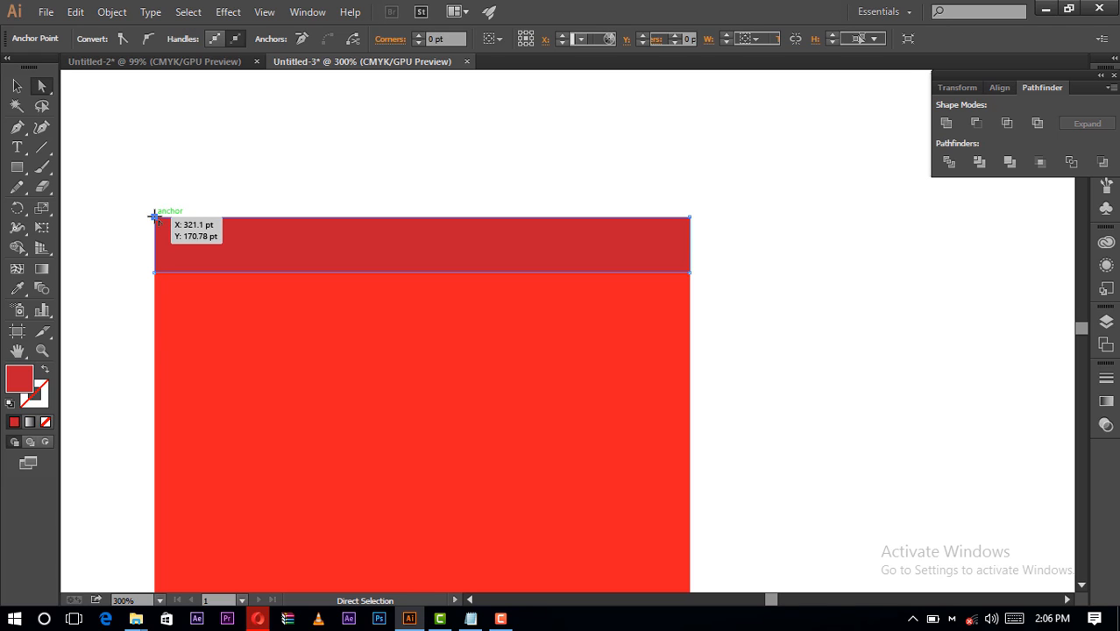
shift+click(153, 217)
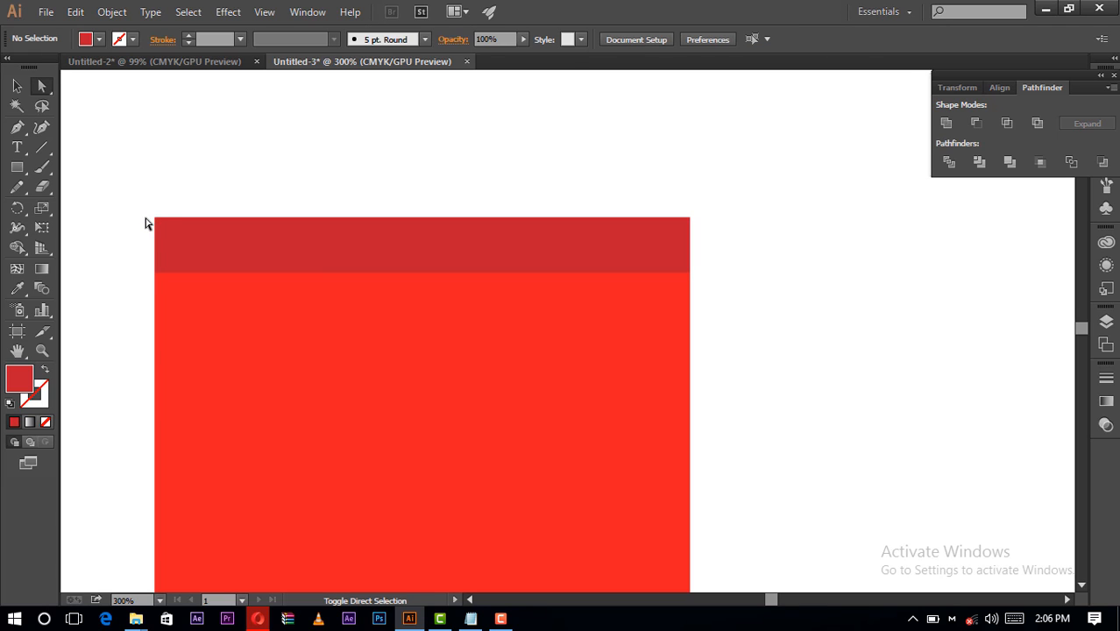
click(163, 230)
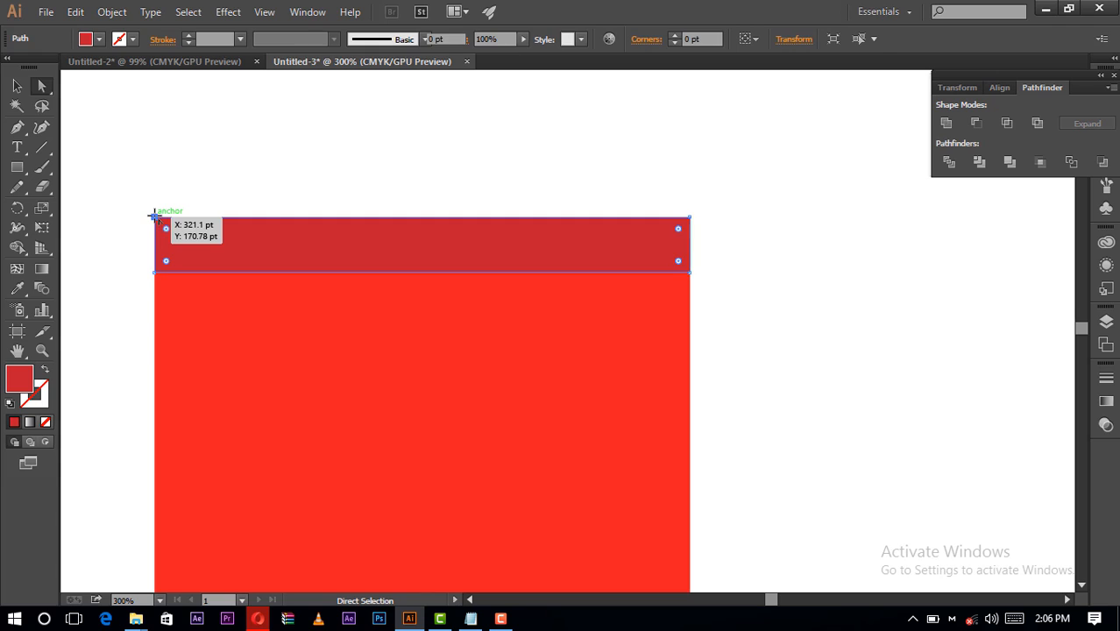
drag(154, 217, 149, 217)
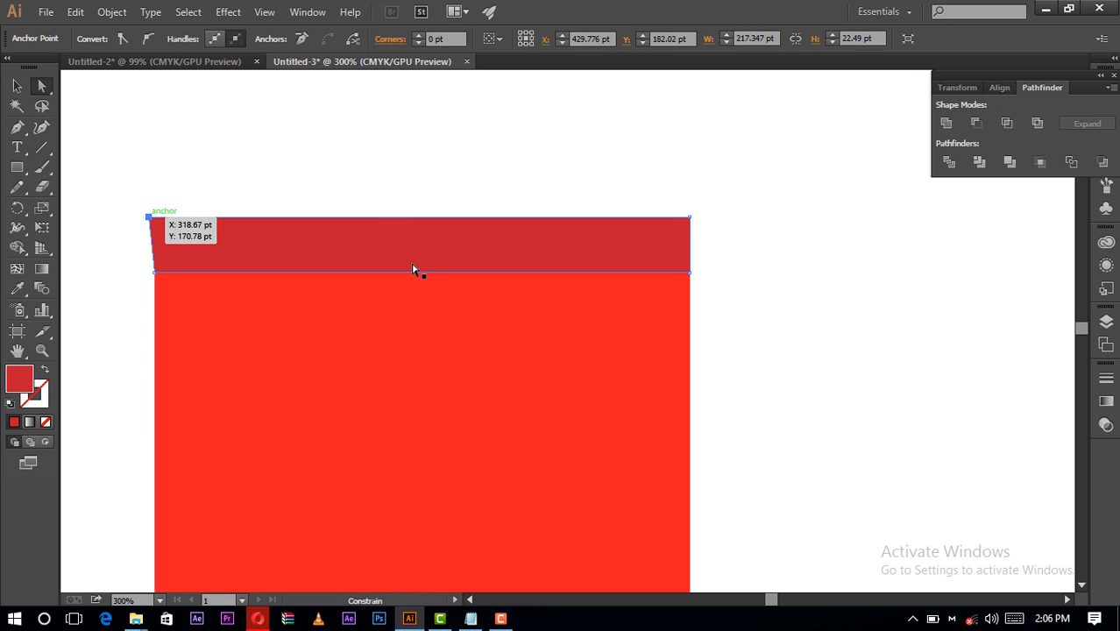
click(405, 179)
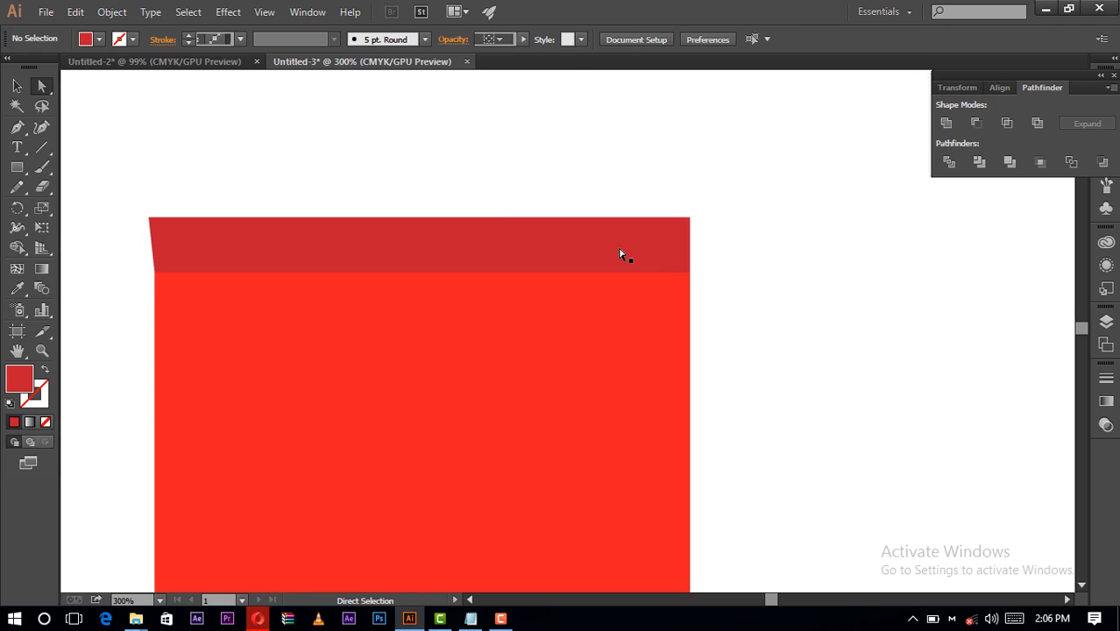
- Move the upper-right corner of the top strip horizontally outward to about X 541 pt
click(674, 228)
drag(689, 220, 689, 220)
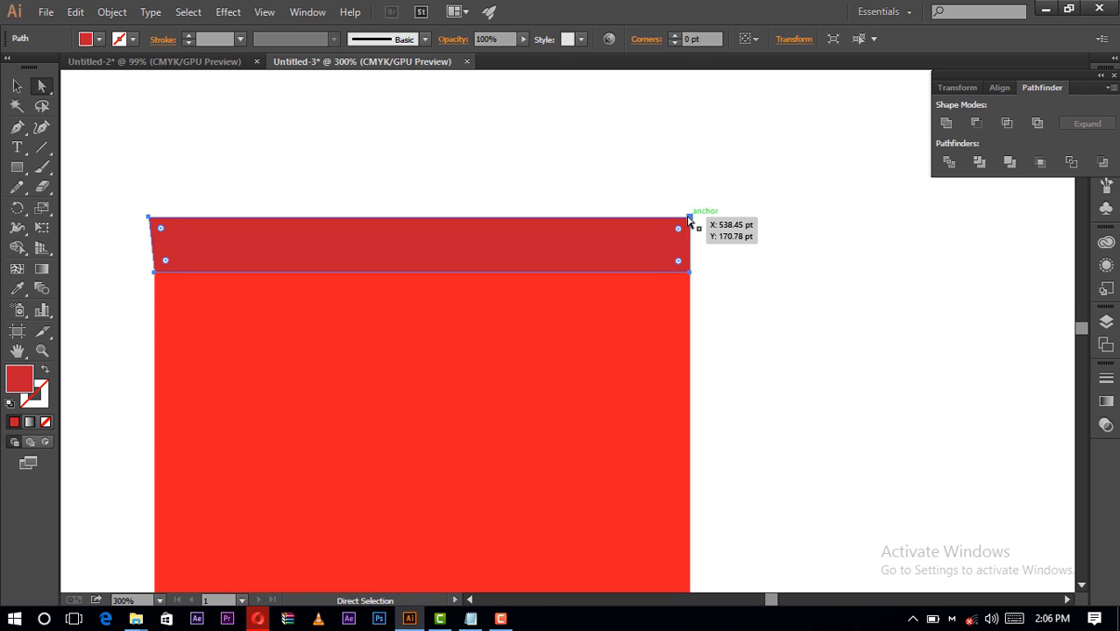
click(689, 219)
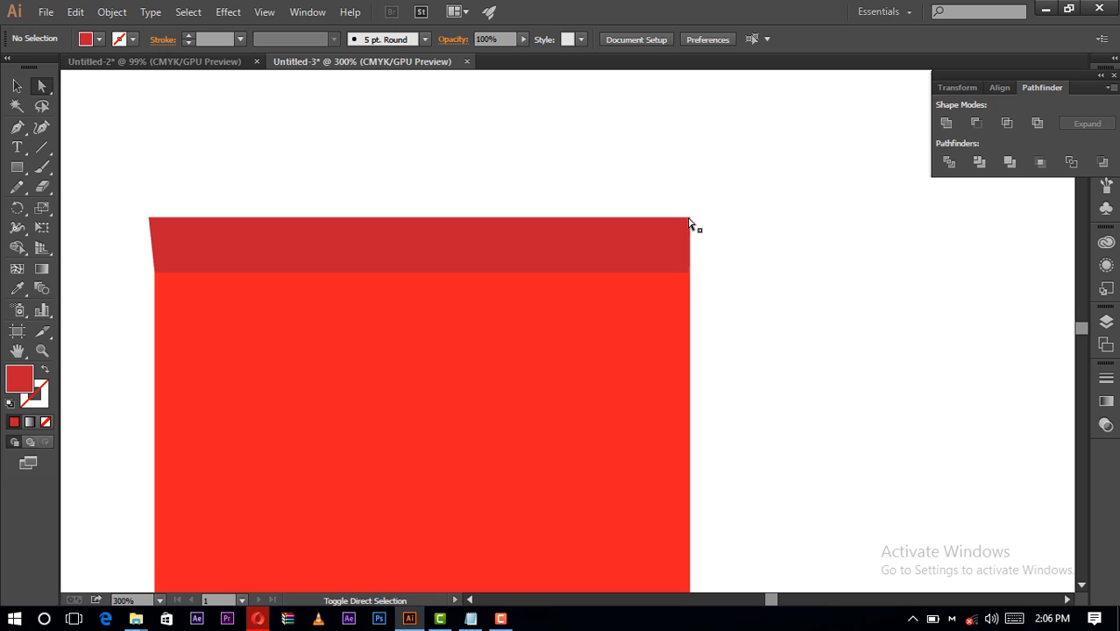
click(690, 219)
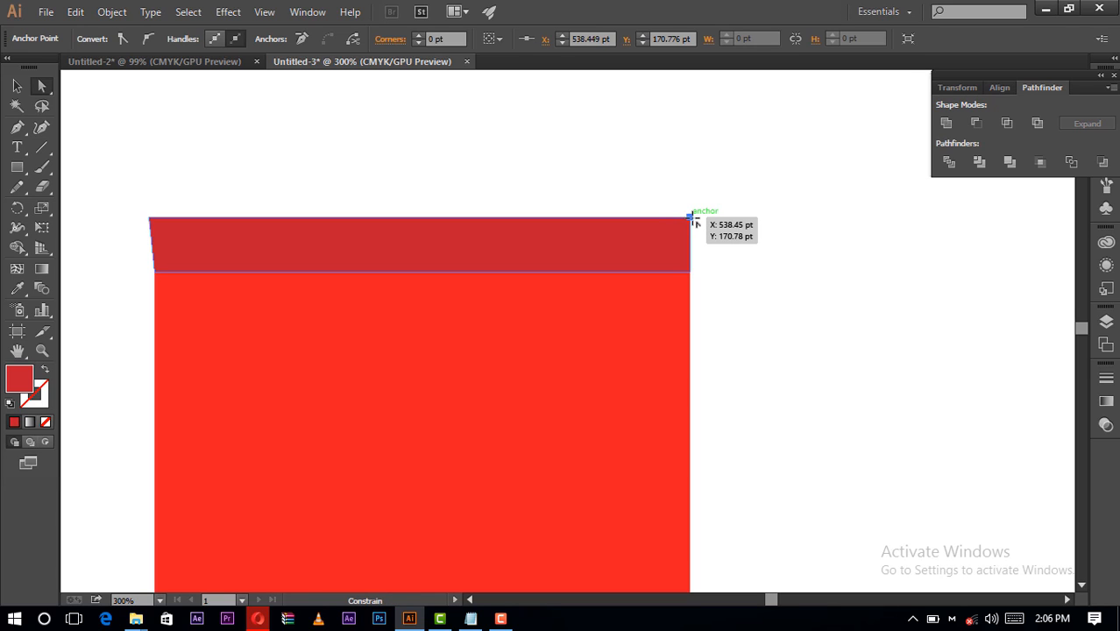
drag(691, 218, 696, 218)
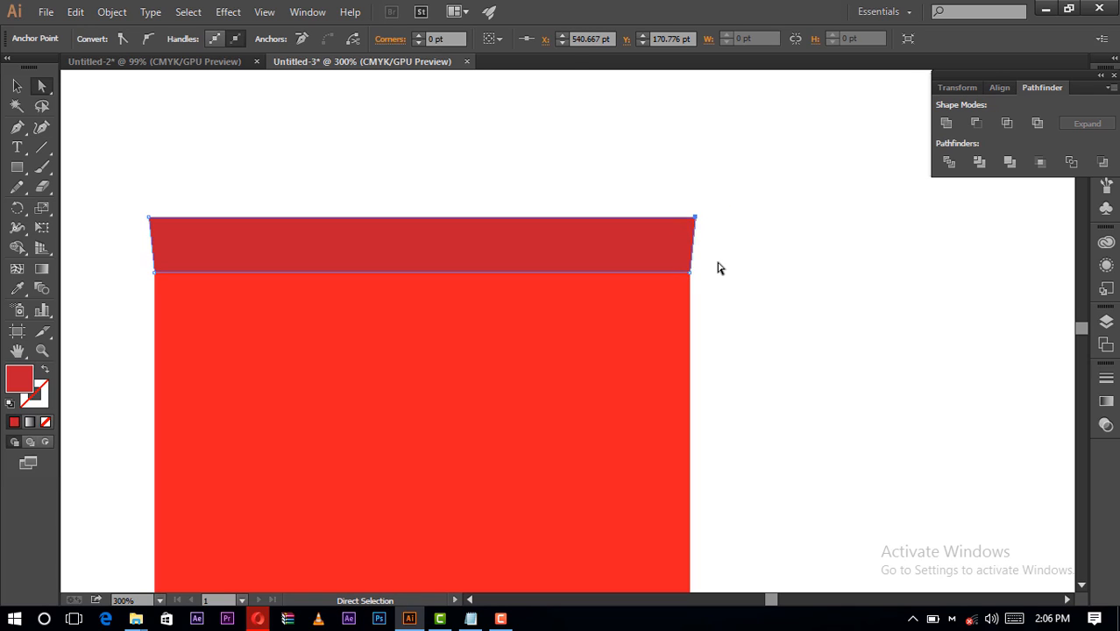
click(719, 268)
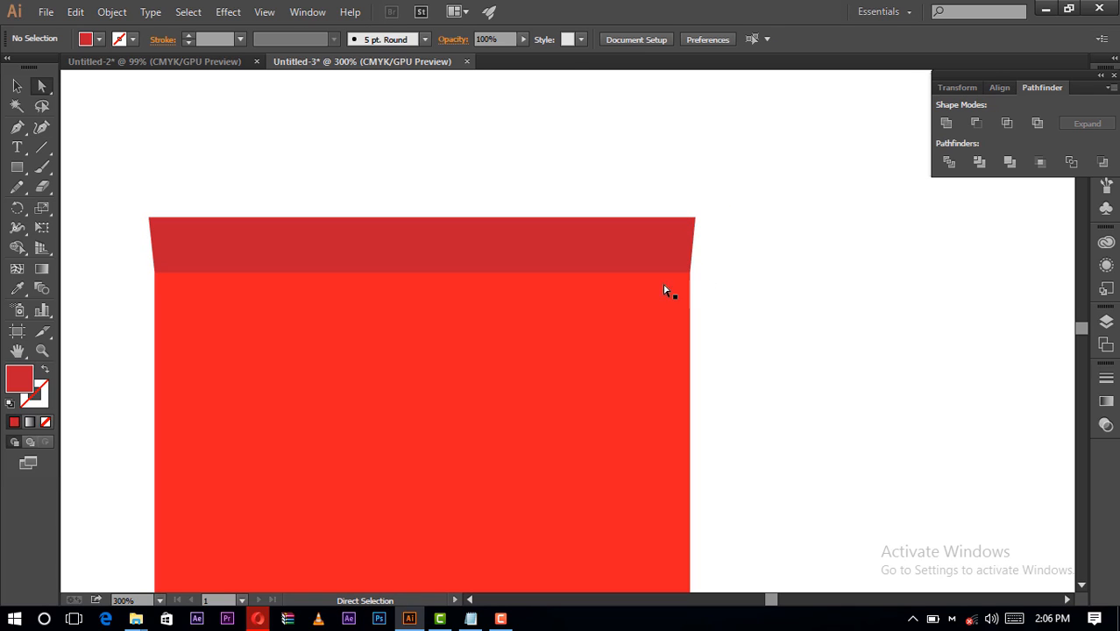
- Draw the left half of the handle with the Arc tool, from the top strip up to the bag's centre line, about 50 by 120 pt
click(17, 86)
scroll(373, 300, down, 1)
scroll(373, 300, down, 10)
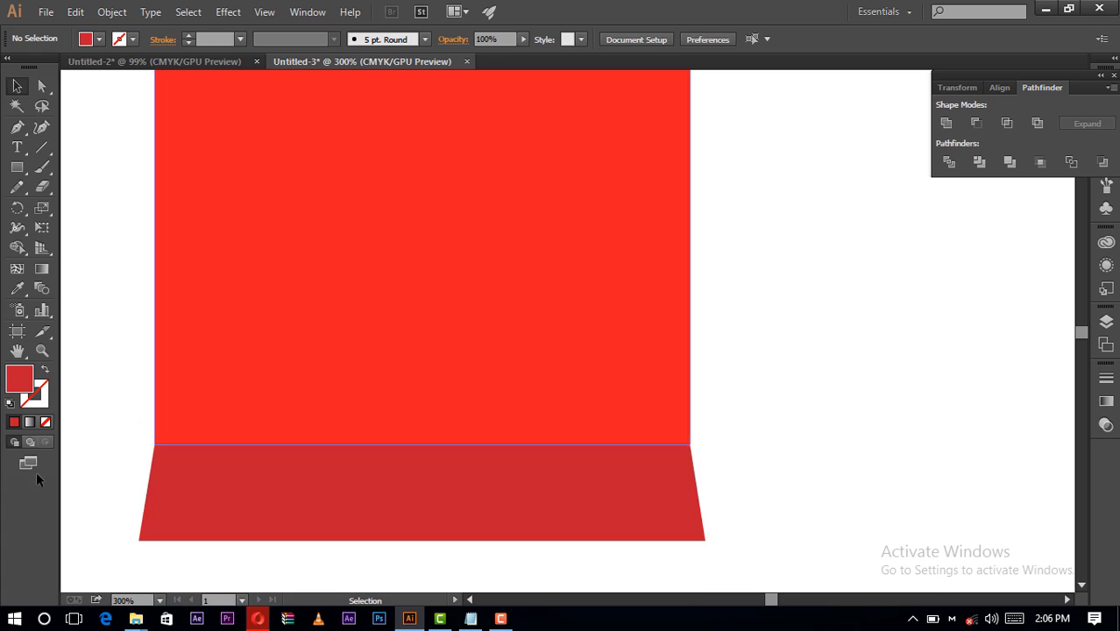
click(159, 600)
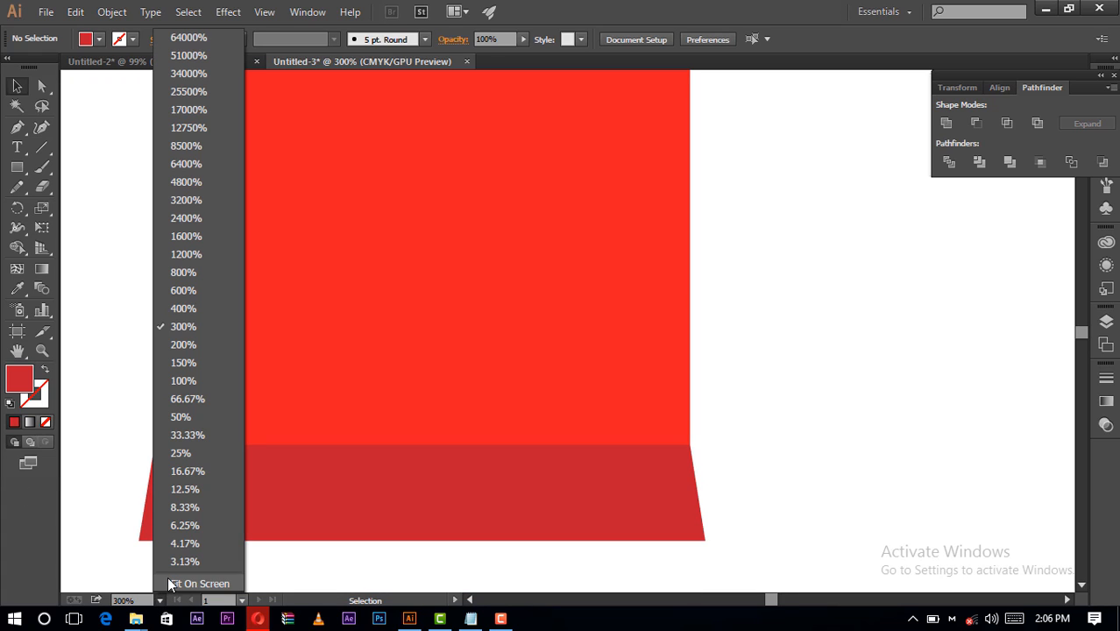
click(168, 582)
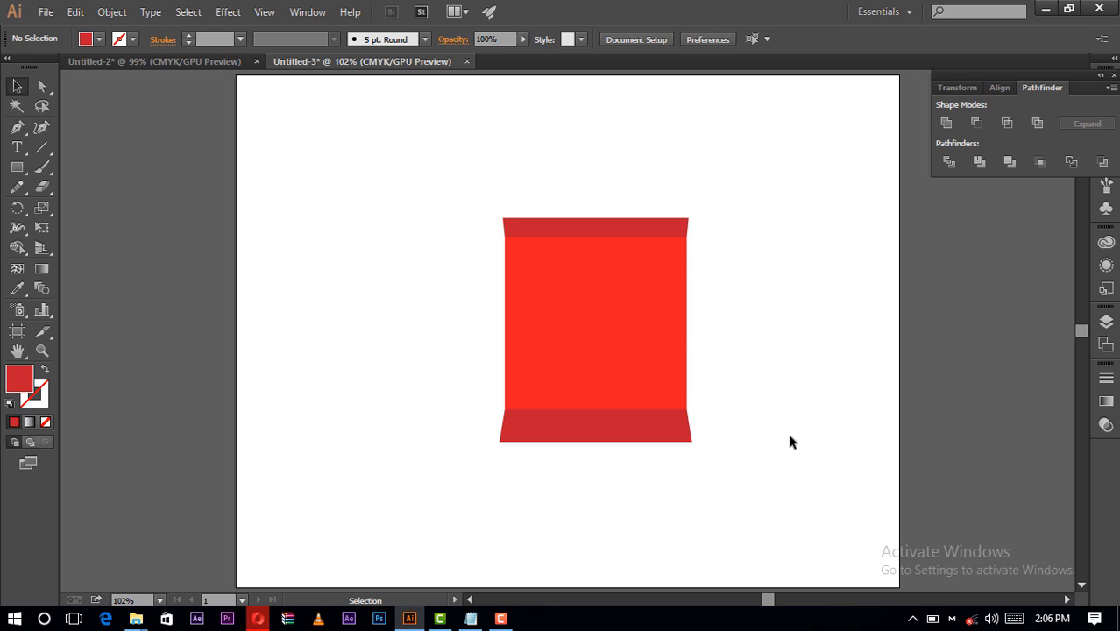
click(42, 149)
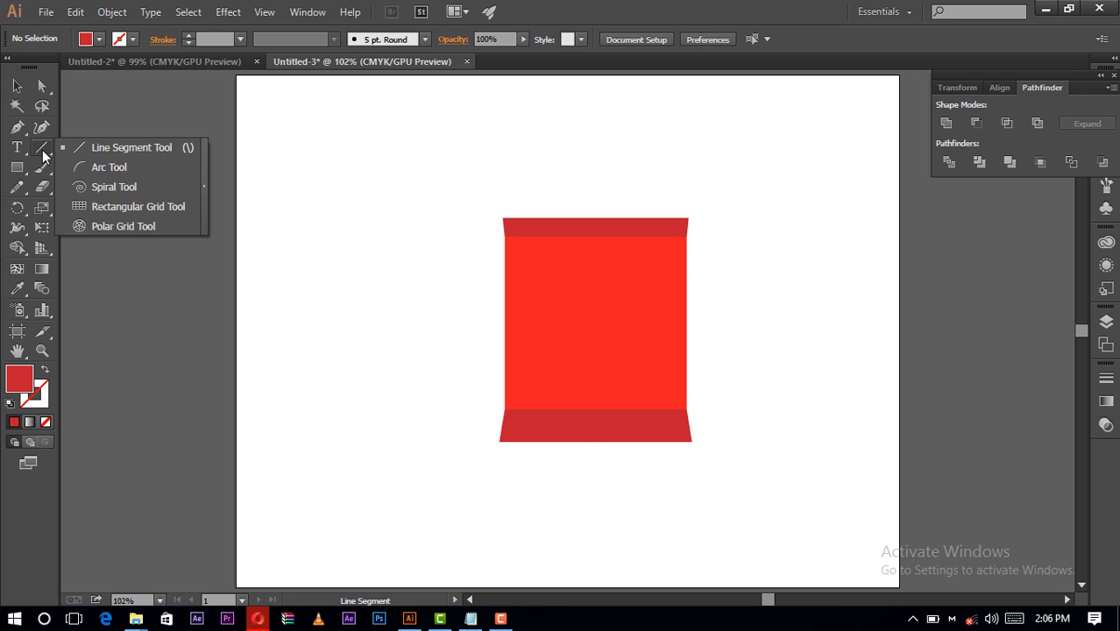
click(113, 168)
scroll(394, 292, up, 2)
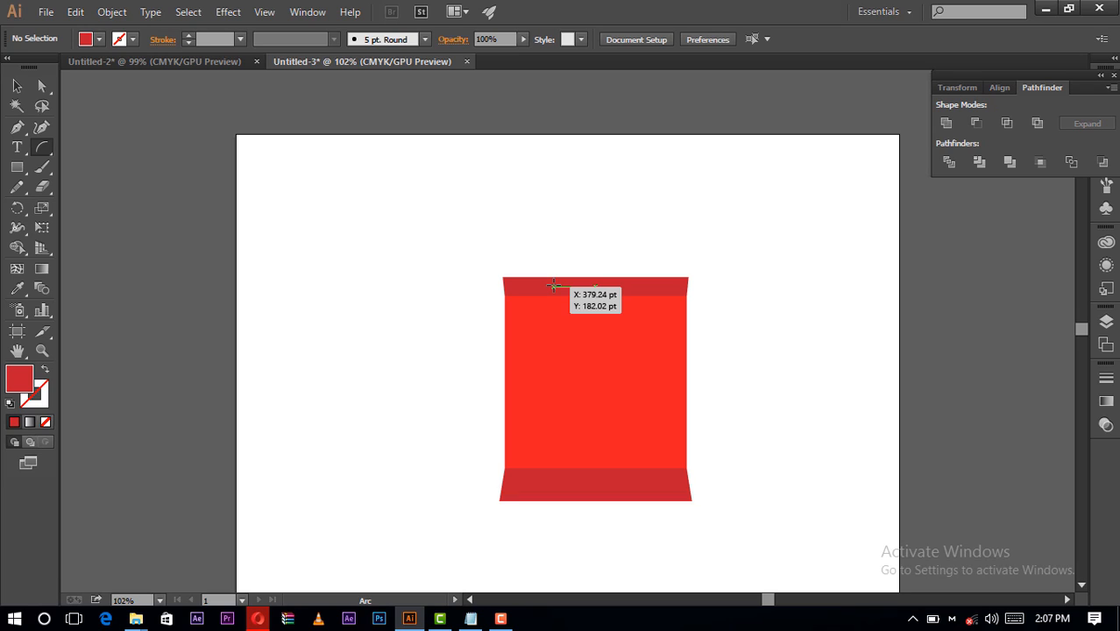
drag(554, 285, 594, 186)
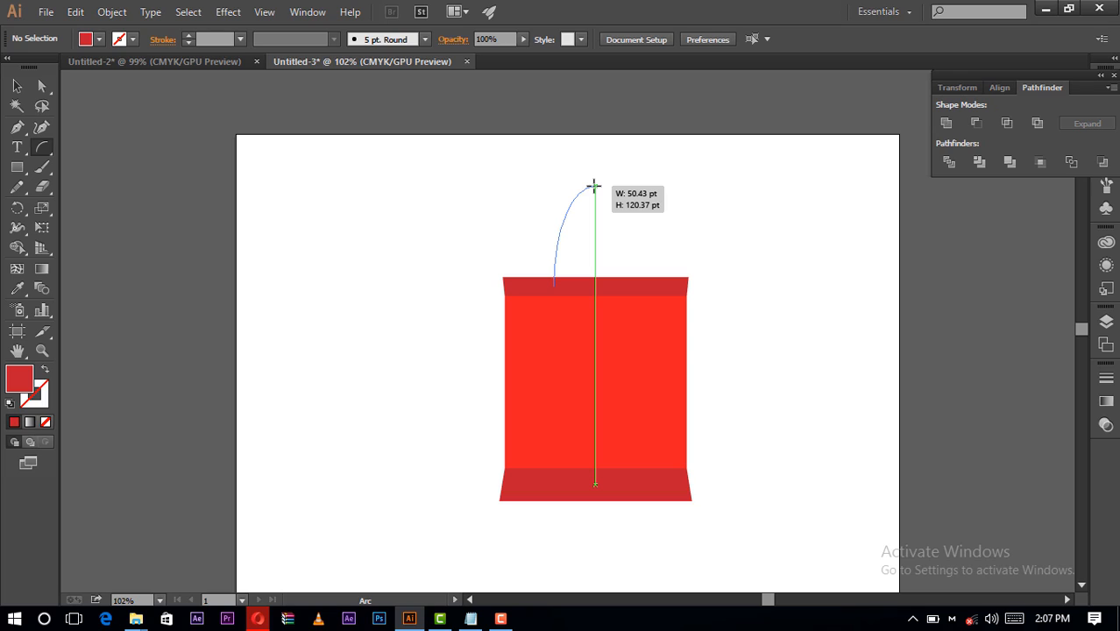
drag(594, 186, 595, 186)
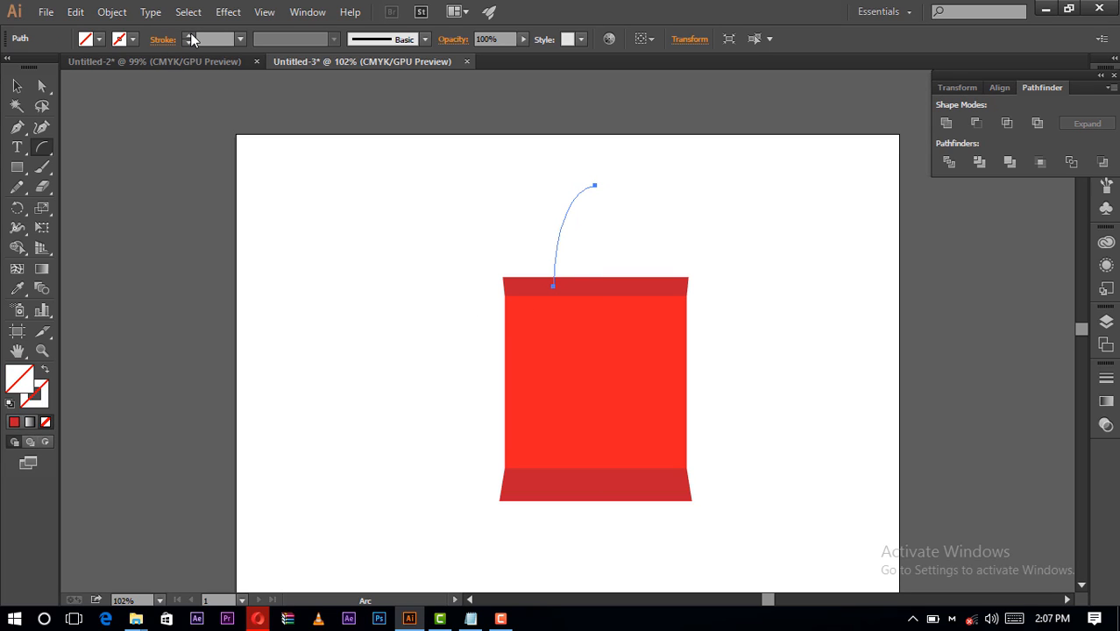
- Set the handle arc's stroke weight to 5 pt and deselect it
click(240, 38)
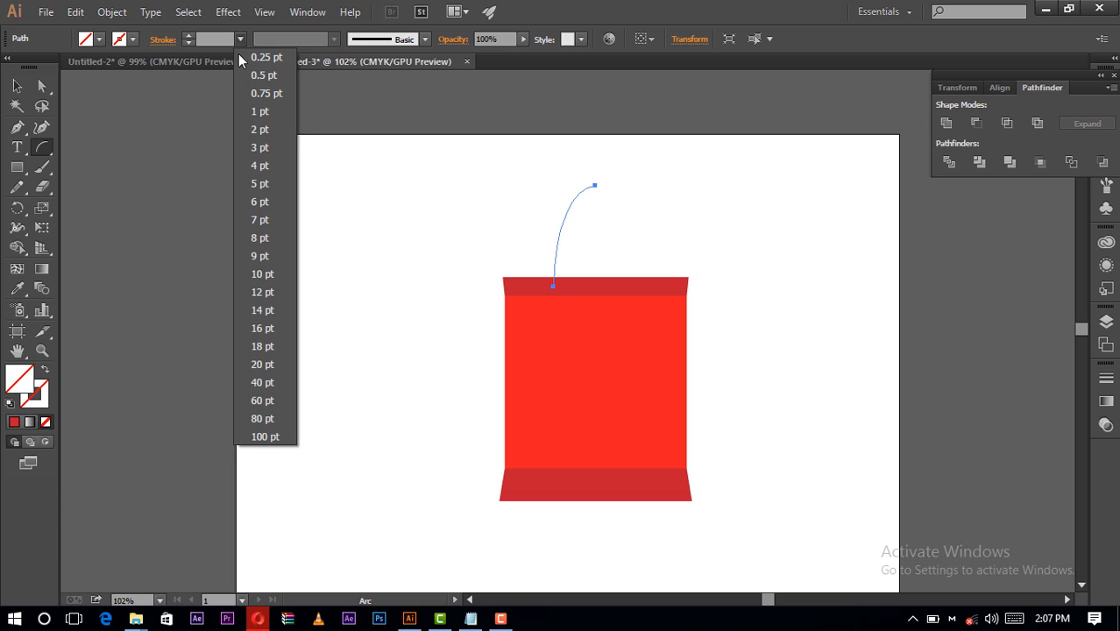
click(260, 147)
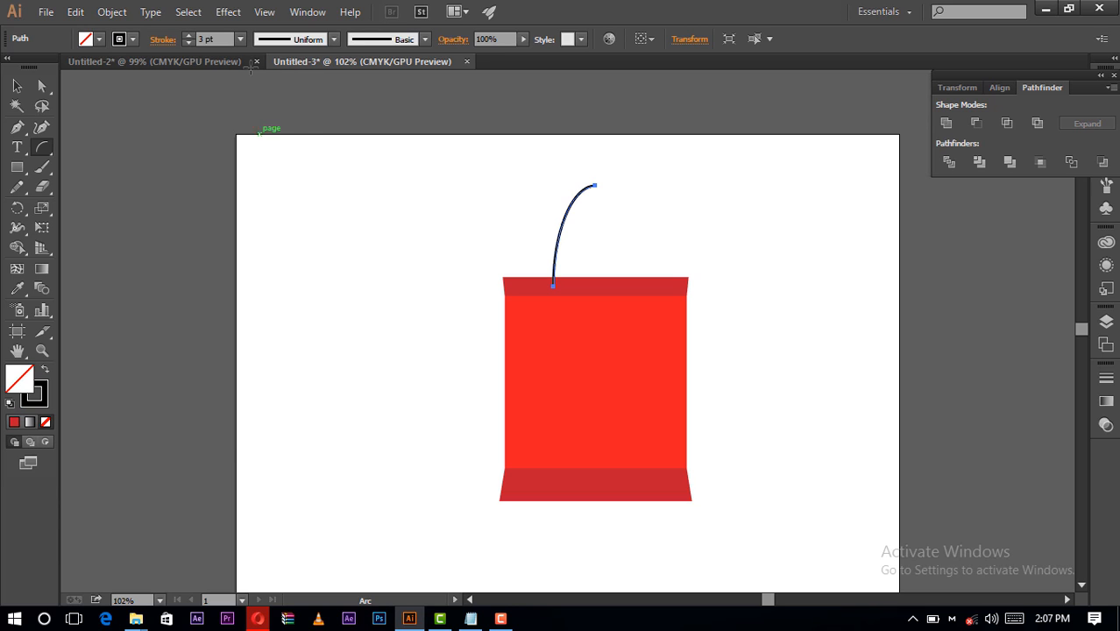
click(241, 40)
click(263, 169)
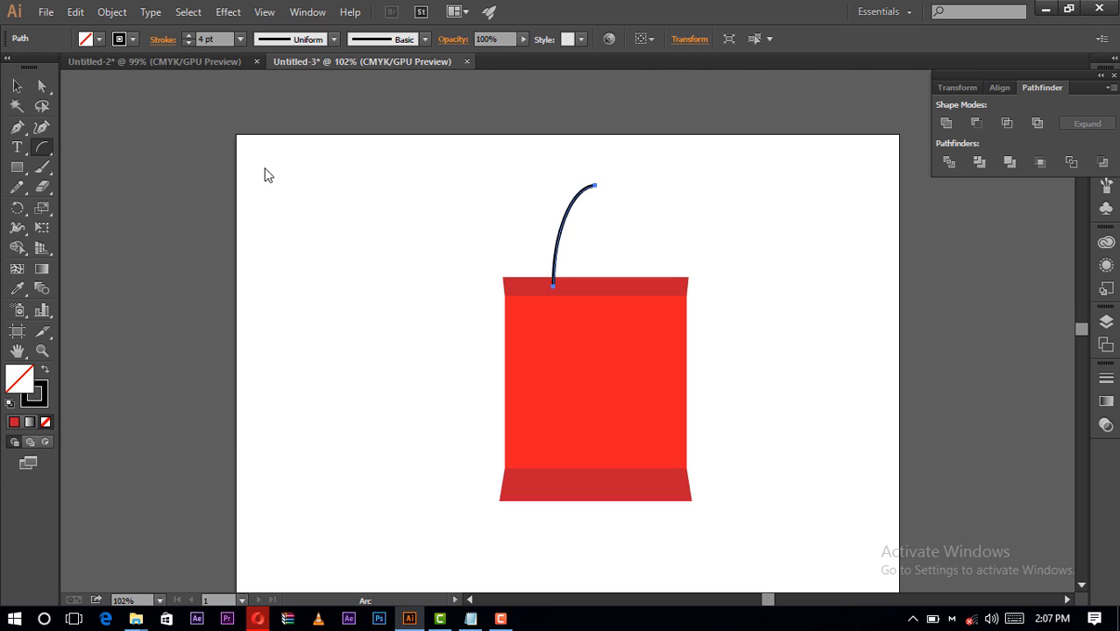
click(240, 39)
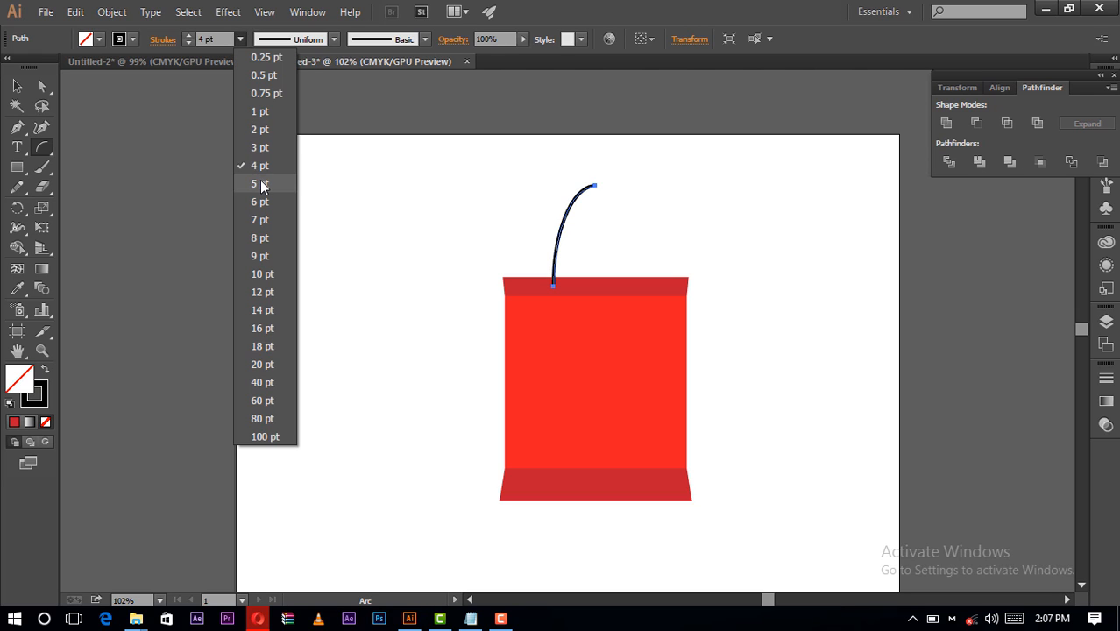
click(261, 187)
click(17, 85)
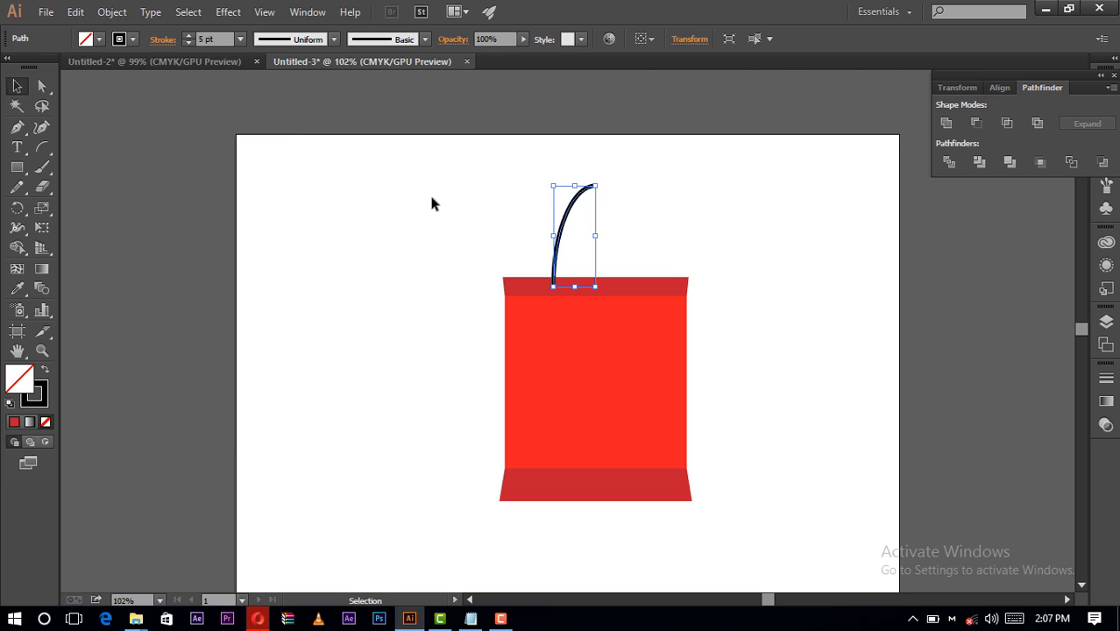
click(414, 213)
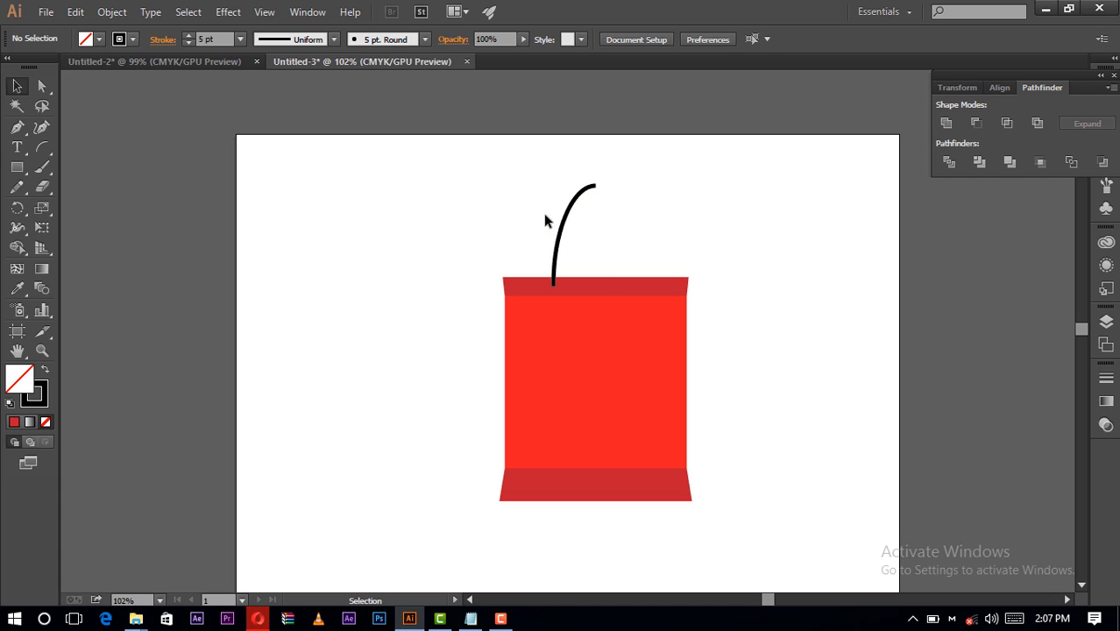
- Apply the 5 pt. Round brush to the left handle arc and deselect it
click(41, 350)
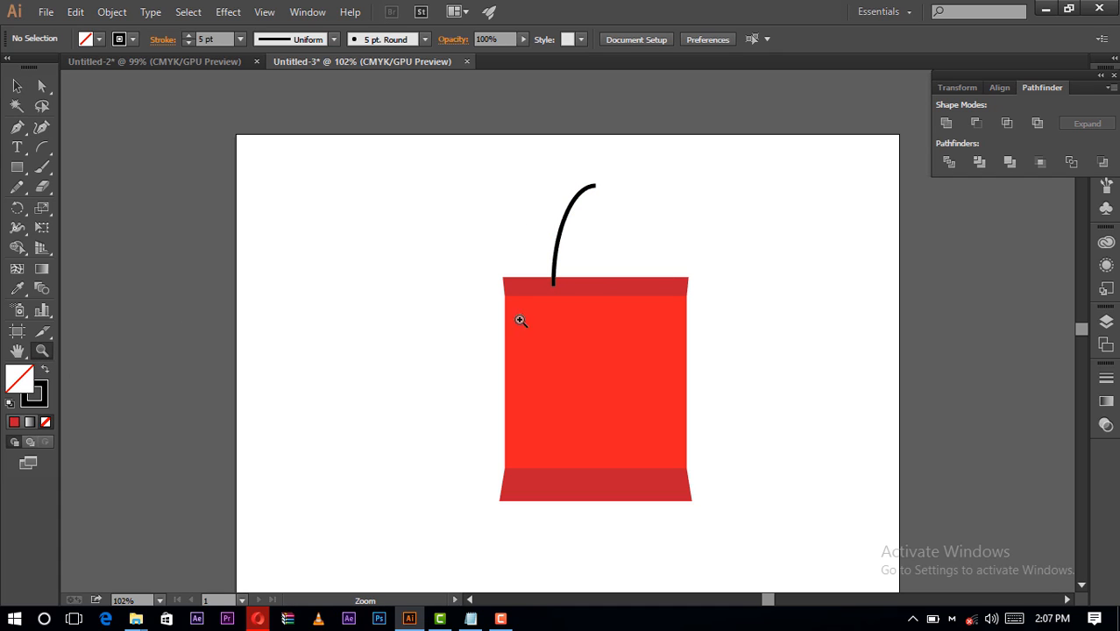
click(705, 283)
click(446, 301)
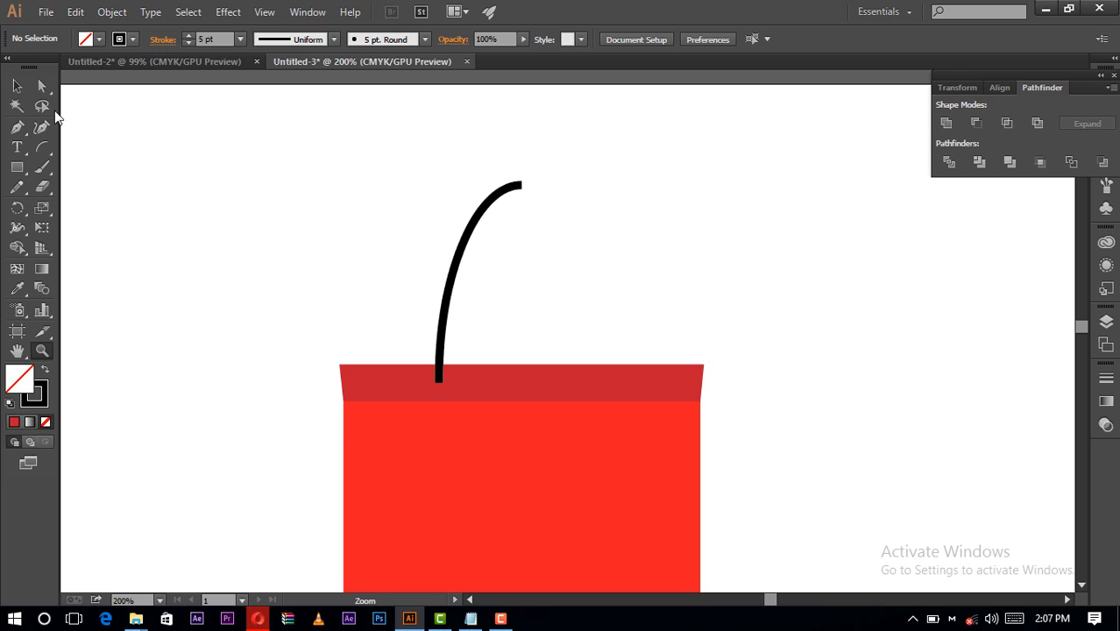
click(17, 85)
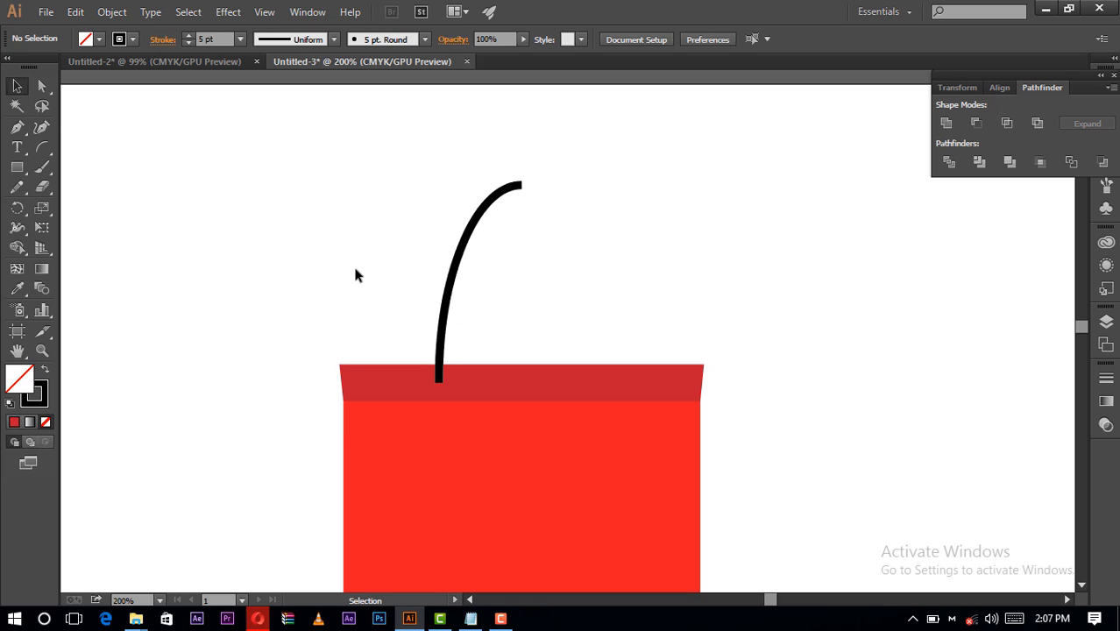
click(460, 264)
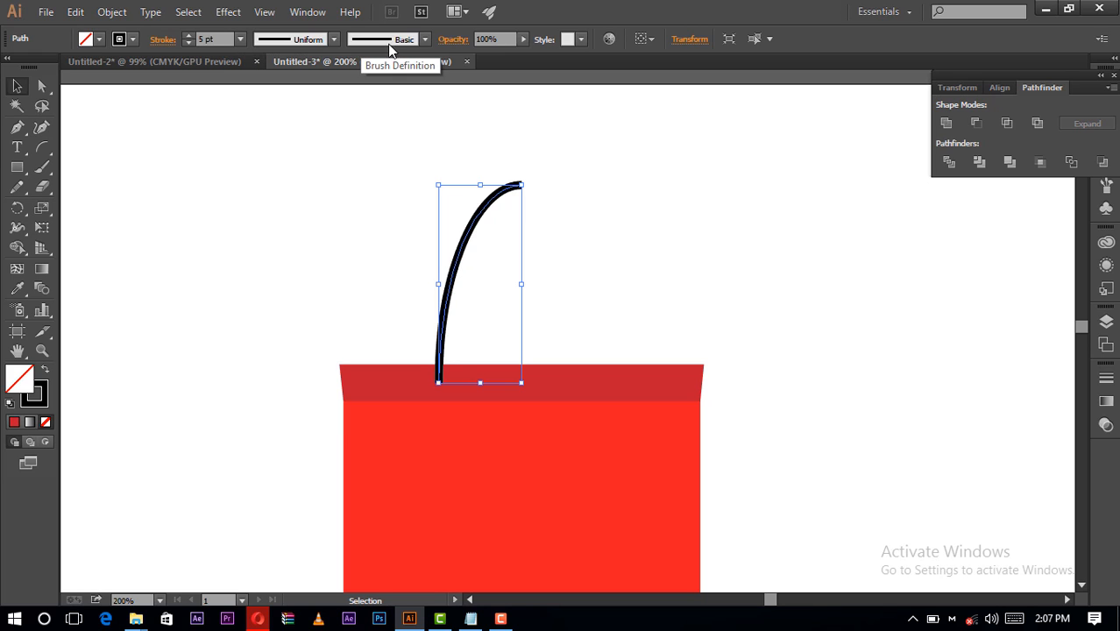
click(423, 41)
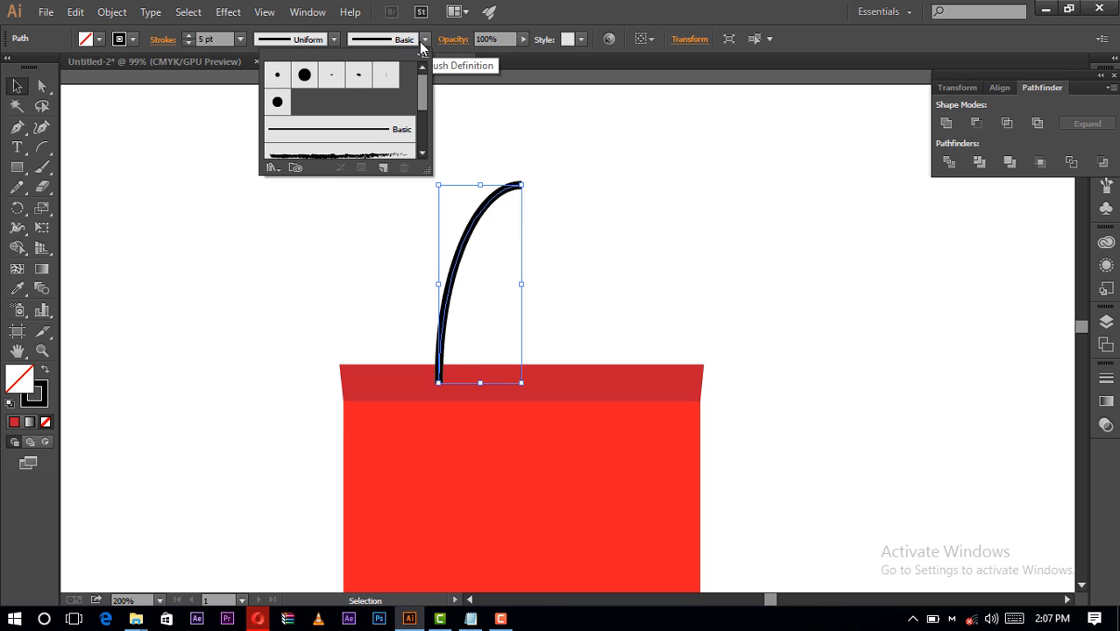
click(278, 78)
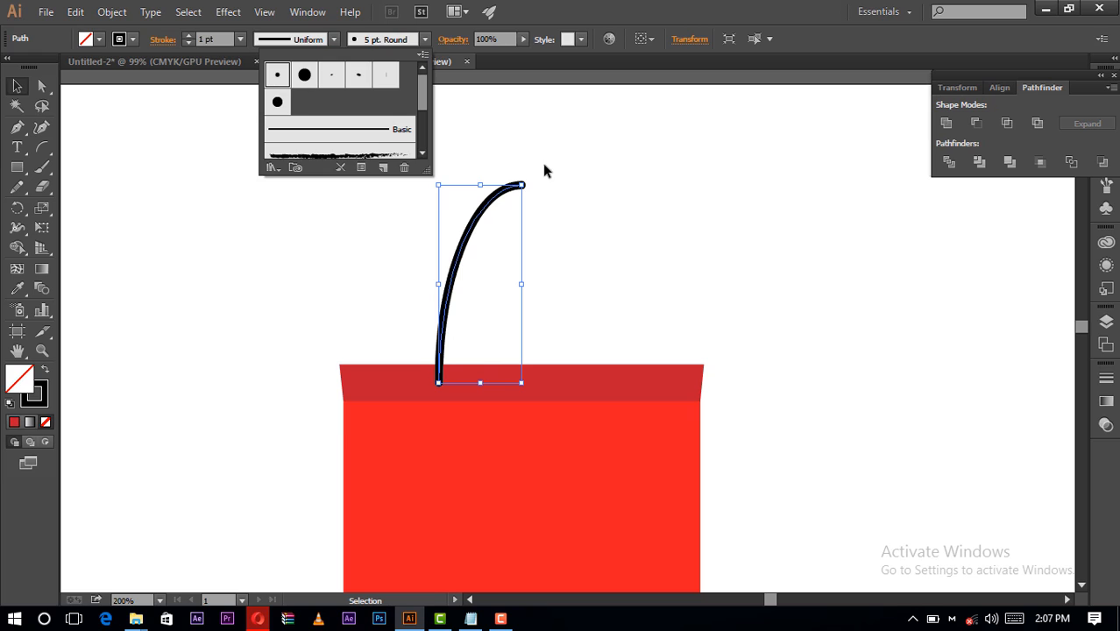
click(560, 206)
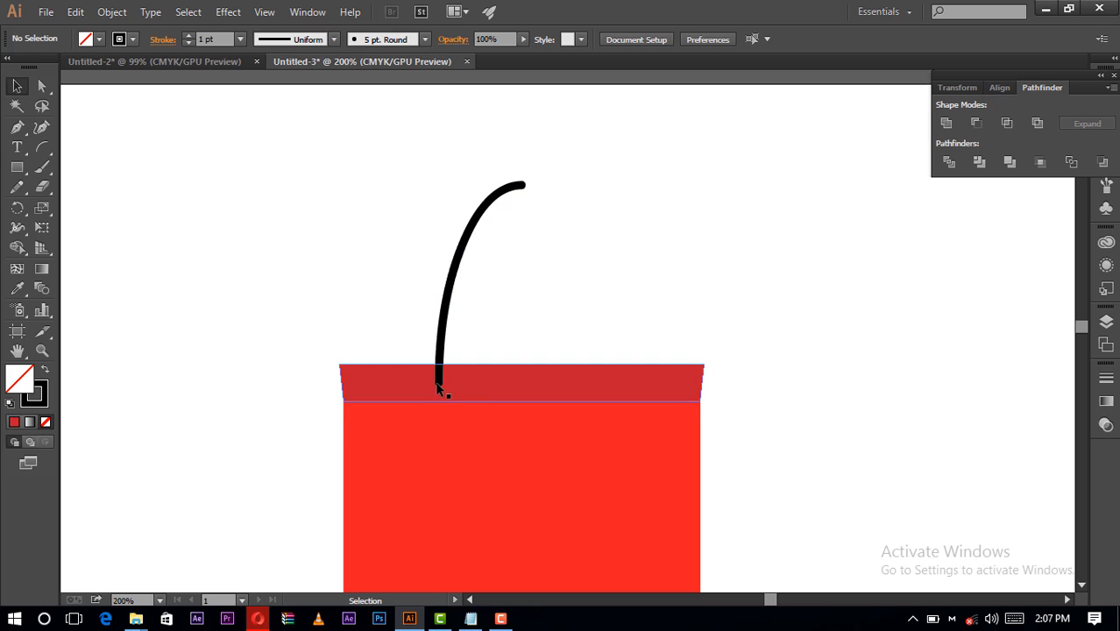
- Try a 2 pt stroke weight on the handle arc and restore it to 1 pt
click(508, 198)
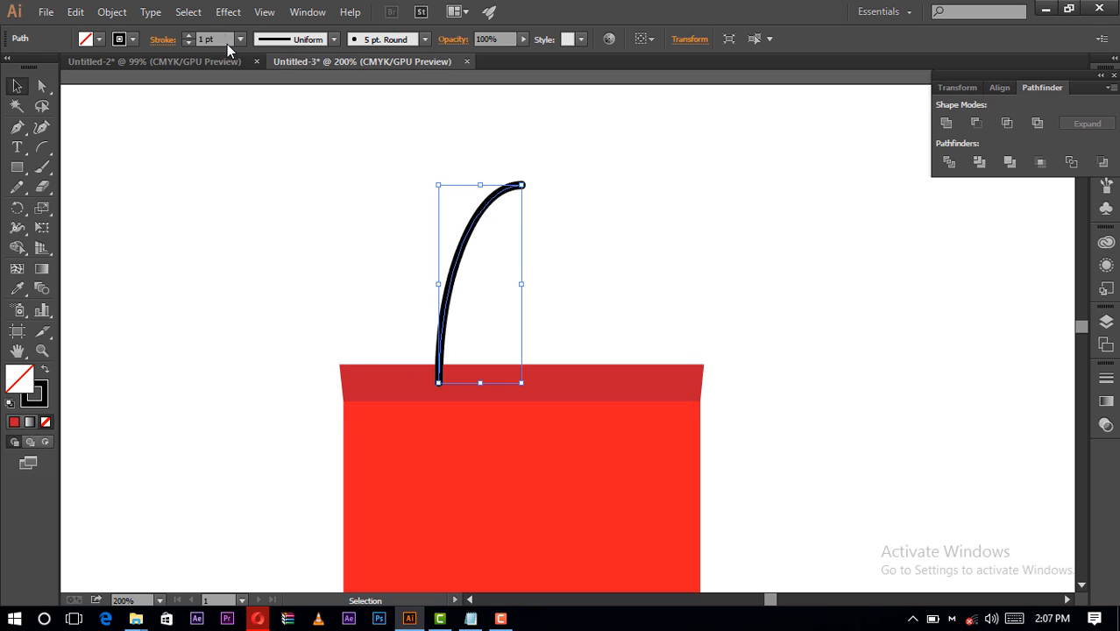
click(189, 36)
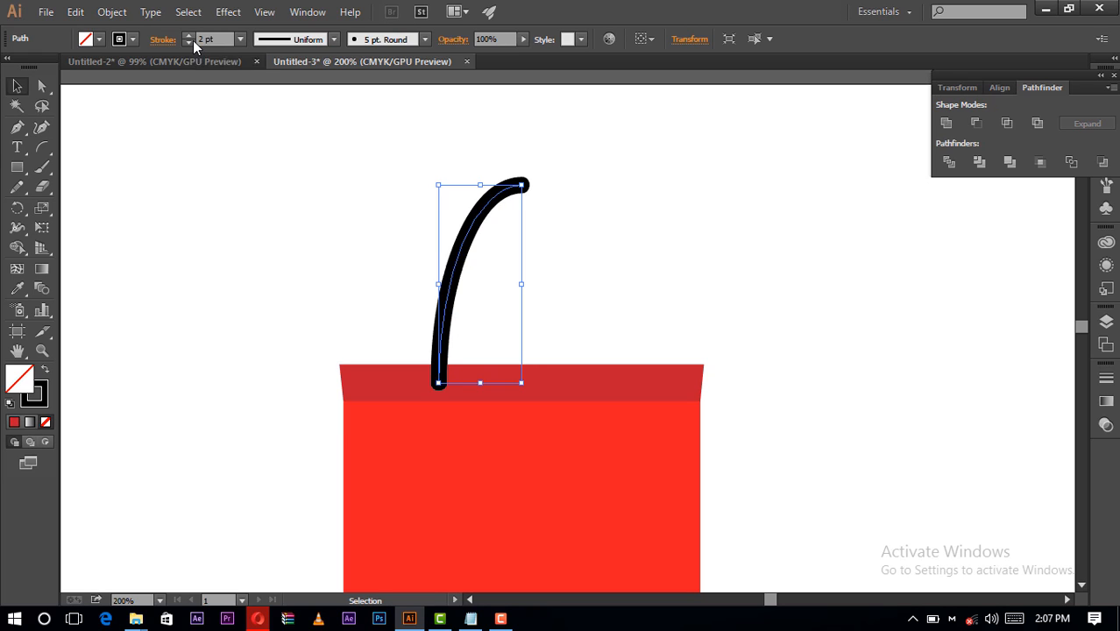
click(190, 43)
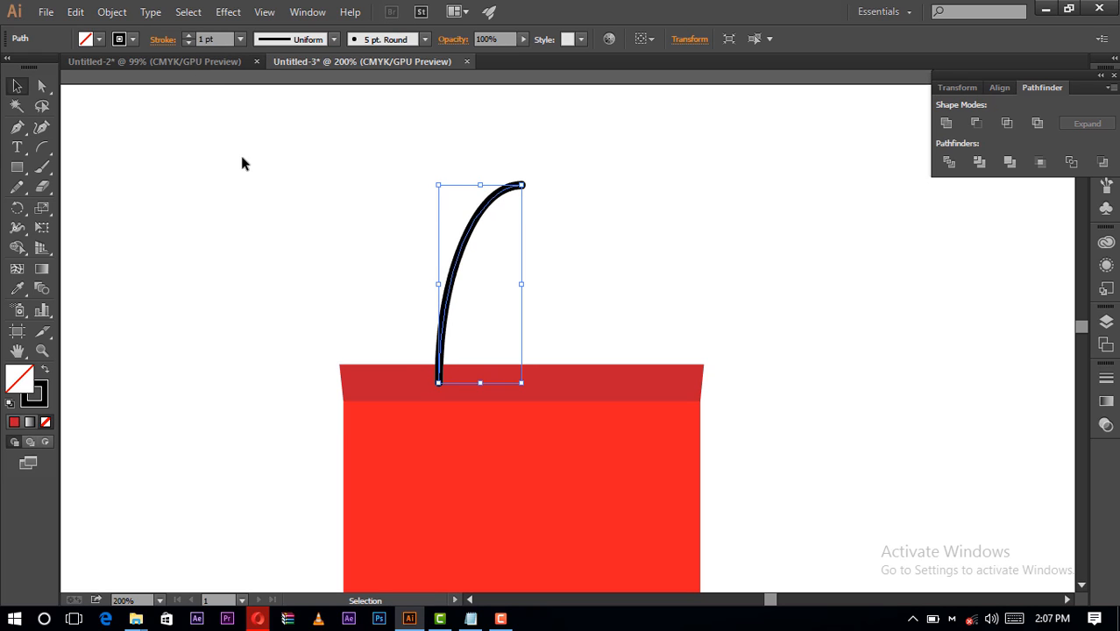
click(406, 215)
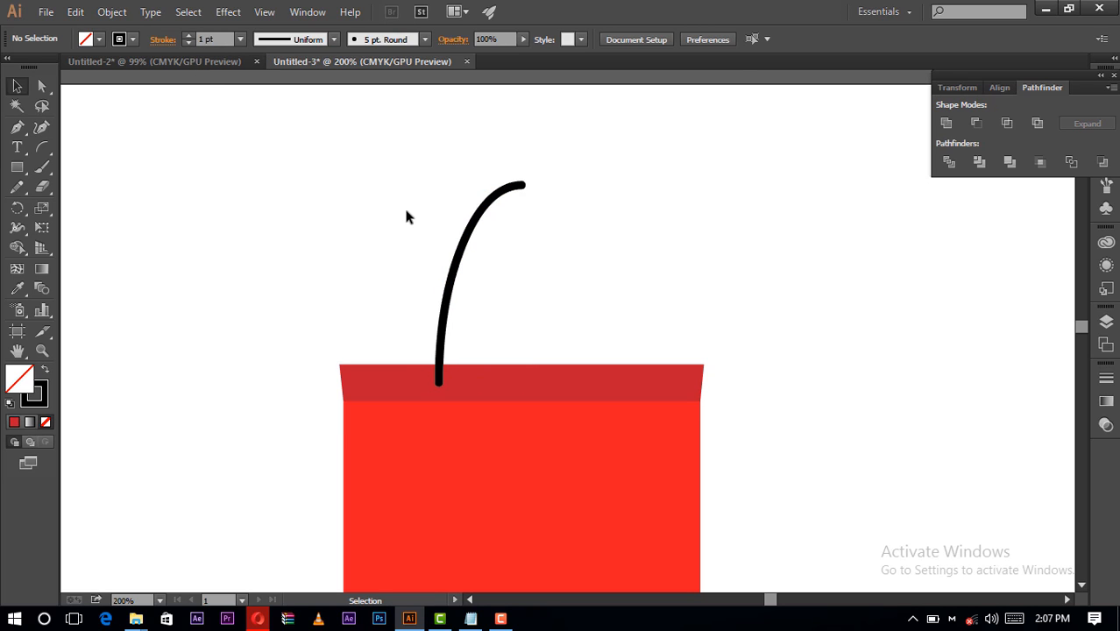
- Create a mirrored copy of the handle arc by reflecting it across the vertical axis, and deselect it
click(505, 195)
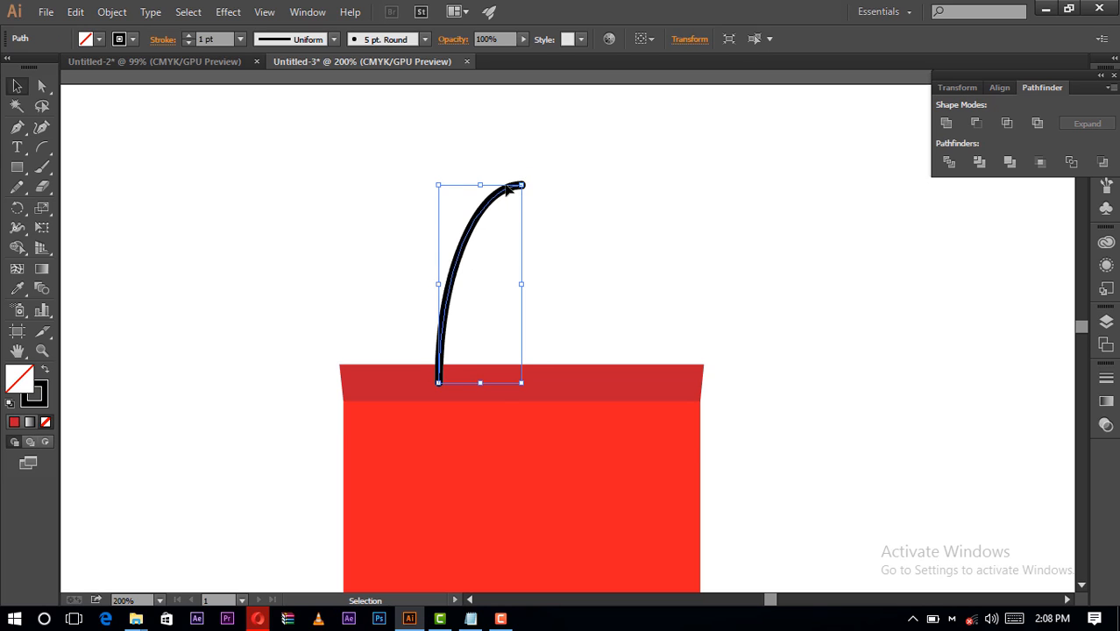
right_click(509, 186)
mouse_move(647, 410)
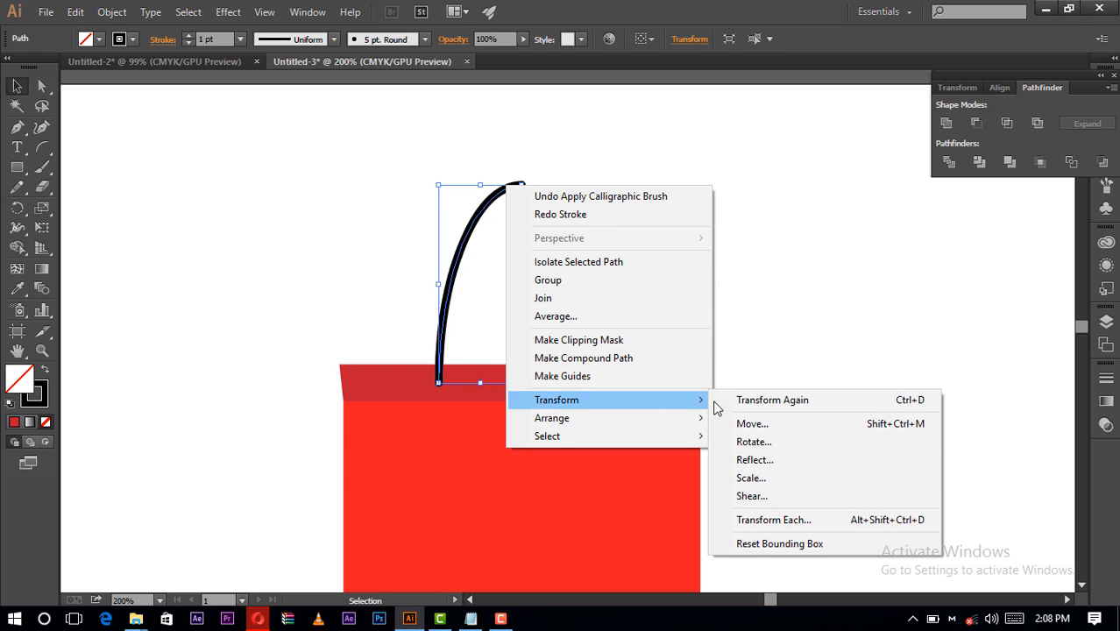
click(761, 460)
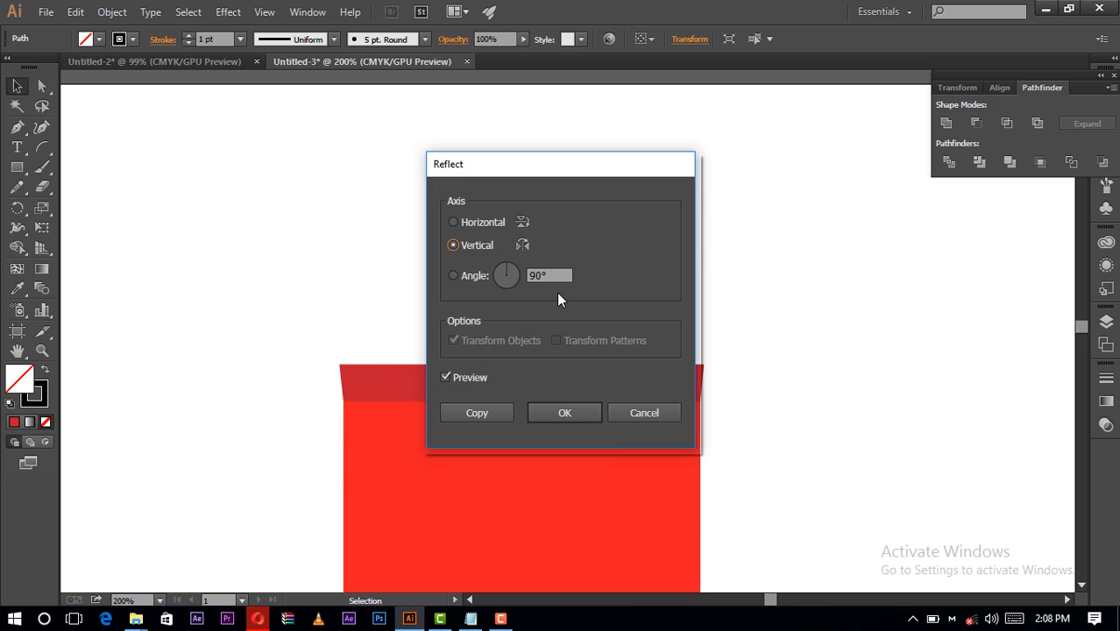
drag(513, 165, 780, 185)
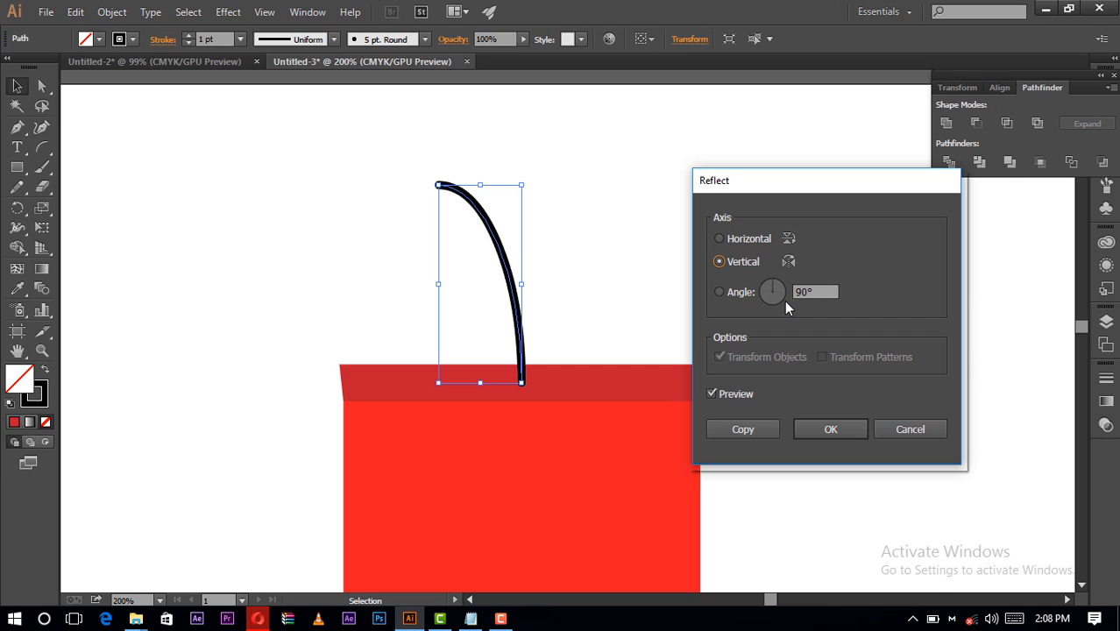
click(723, 431)
click(742, 429)
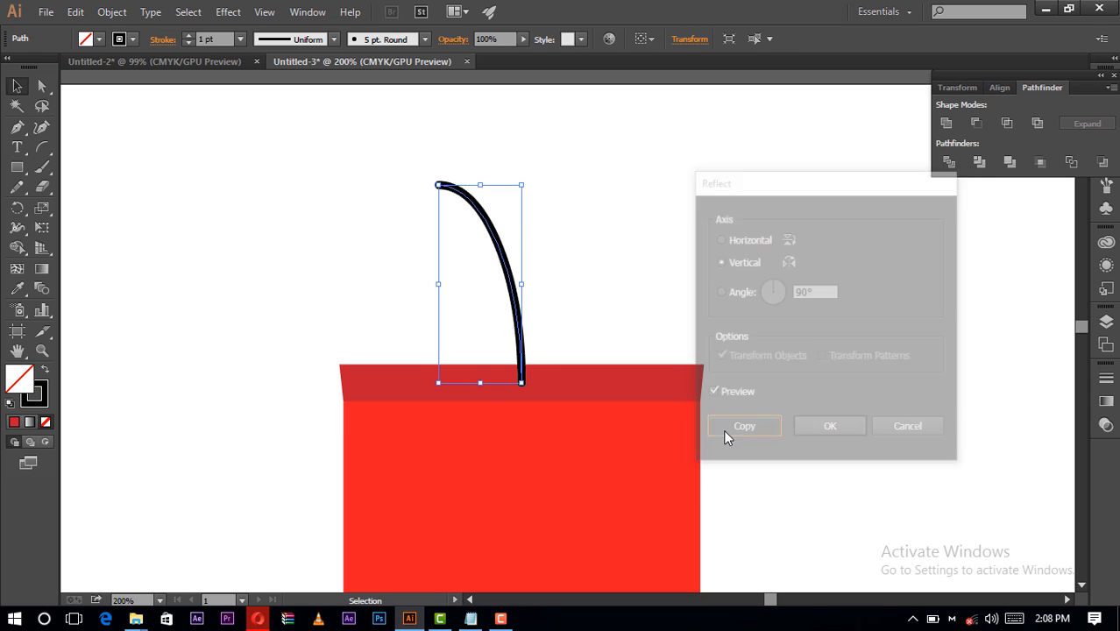
click(679, 256)
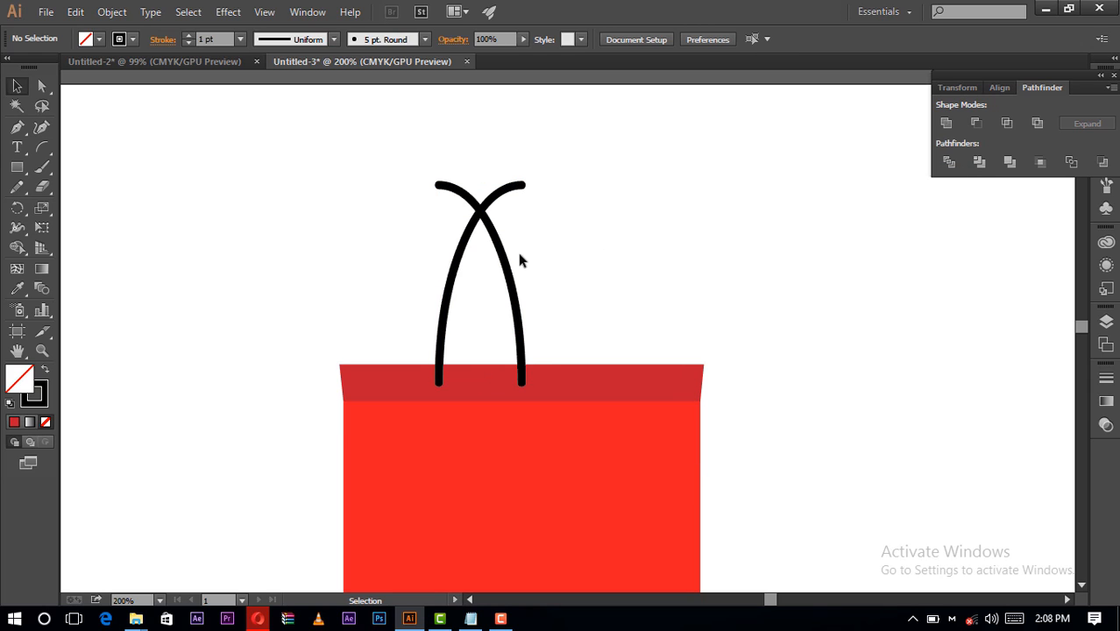
- Move the mirrored arc to the right and nudge it until its top end lines up with the left arc's top end
drag(506, 253, 587, 256)
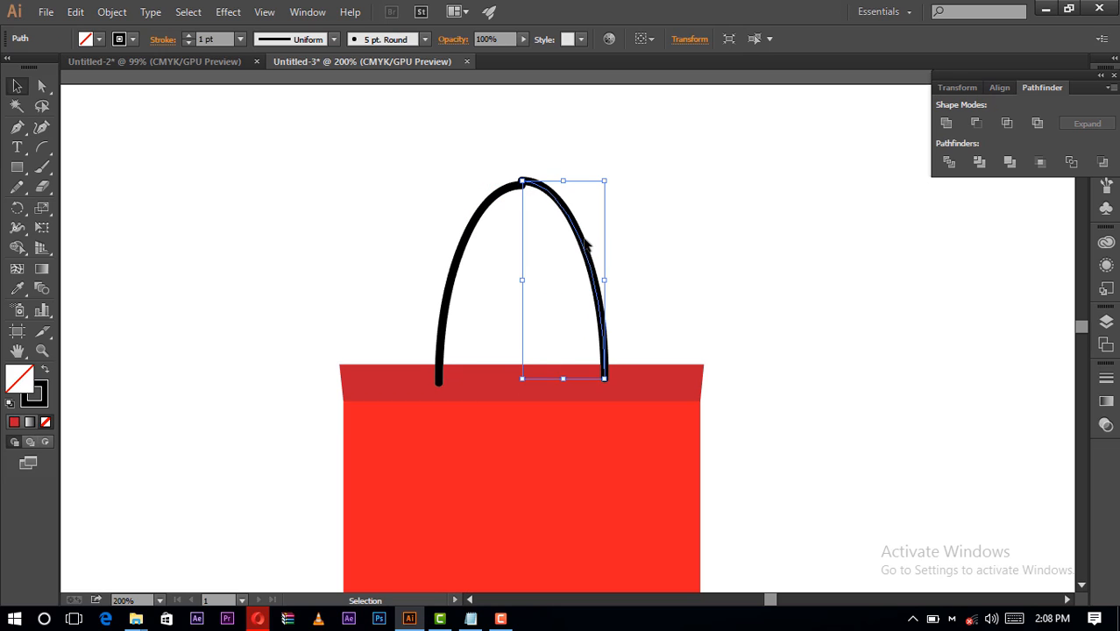
click(42, 349)
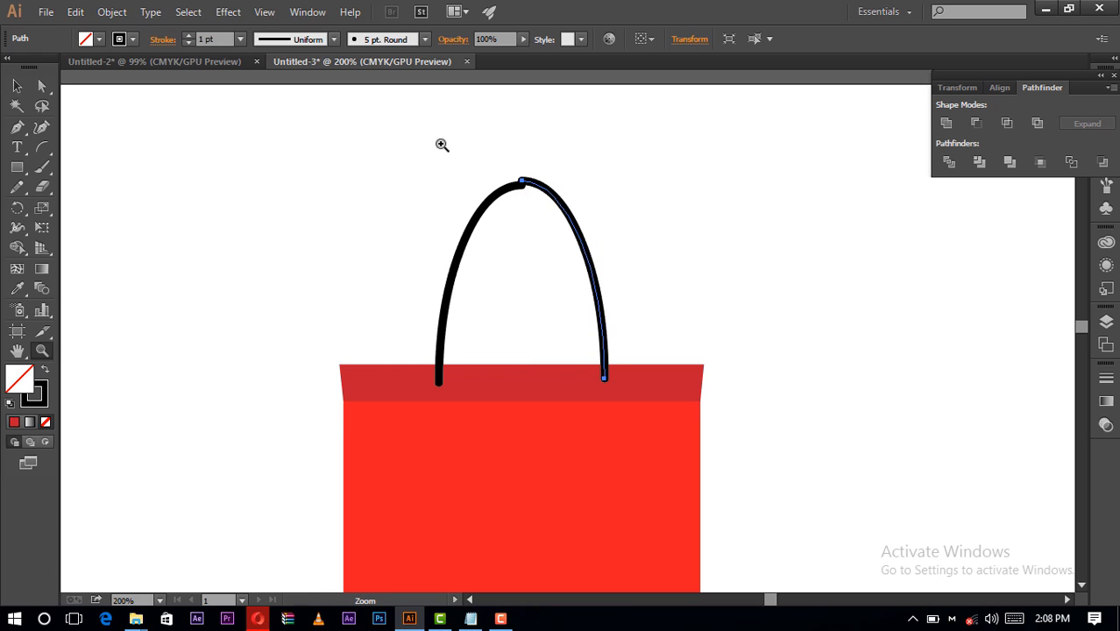
drag(443, 144, 681, 245)
key(v)
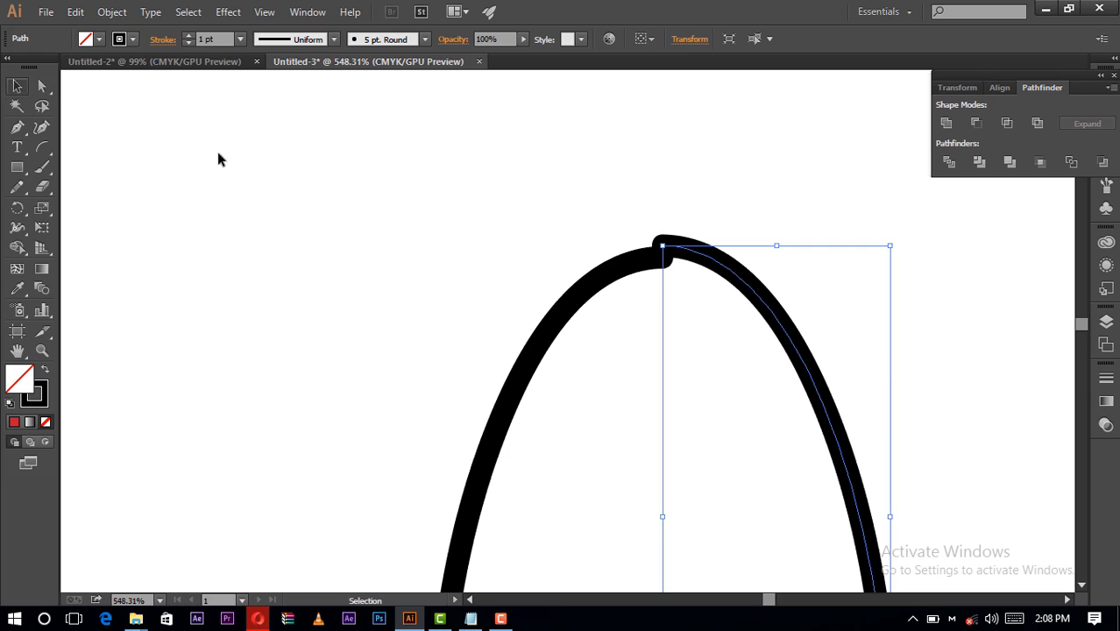
click(651, 289)
click(688, 249)
key(Down)
key(Down)
key(Down)
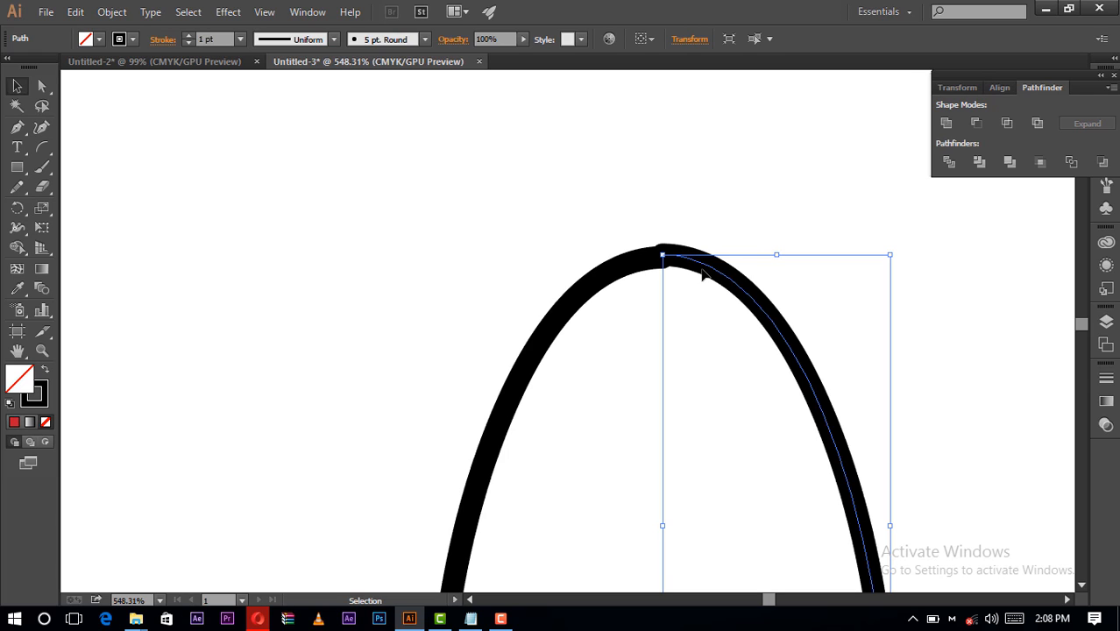
mouse_move(702, 270)
mouse_down()
mouse_move(692, 271)
mouse_move(719, 272)
mouse_up()
key(Down)
key(Right)
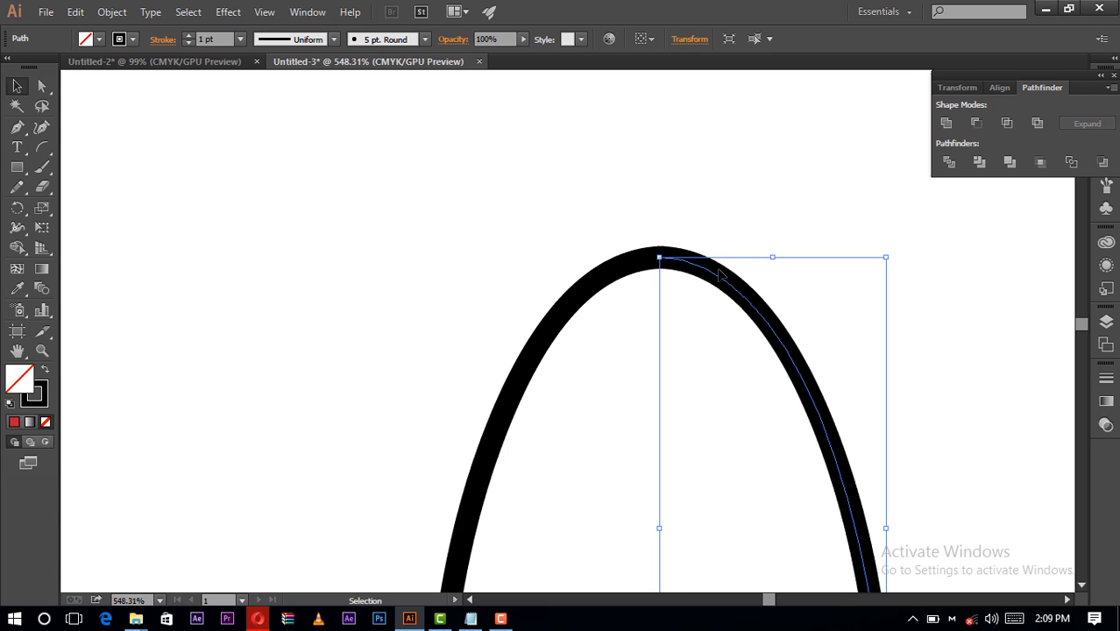
click(709, 251)
- Group the two handle arcs into one object and deselect it
scroll(668, 171, down, 3)
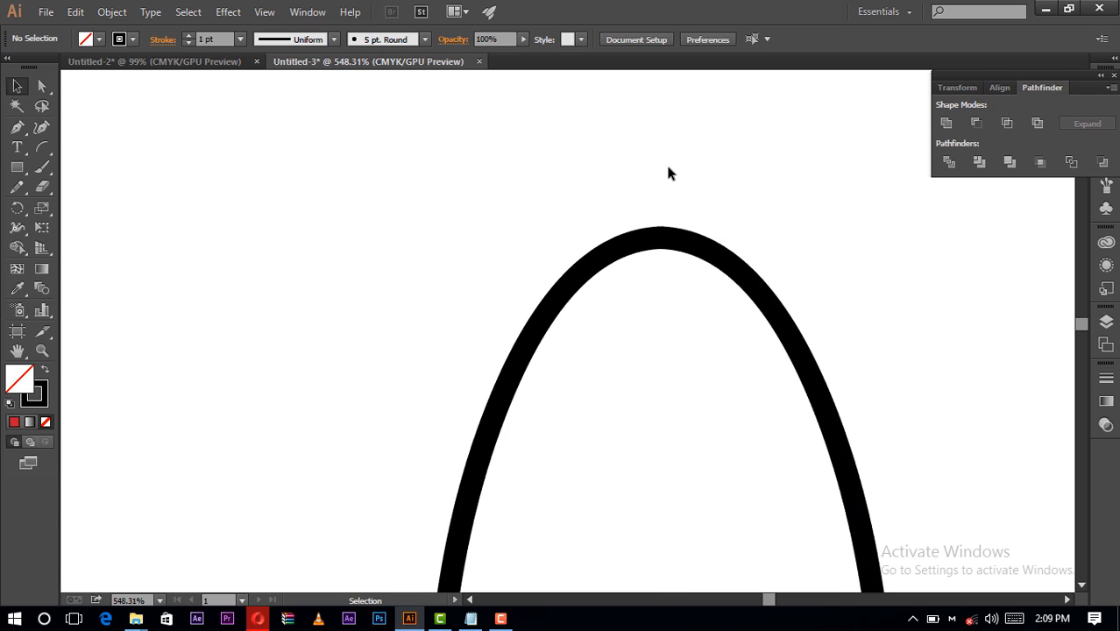
drag(397, 142, 888, 319)
key(a)
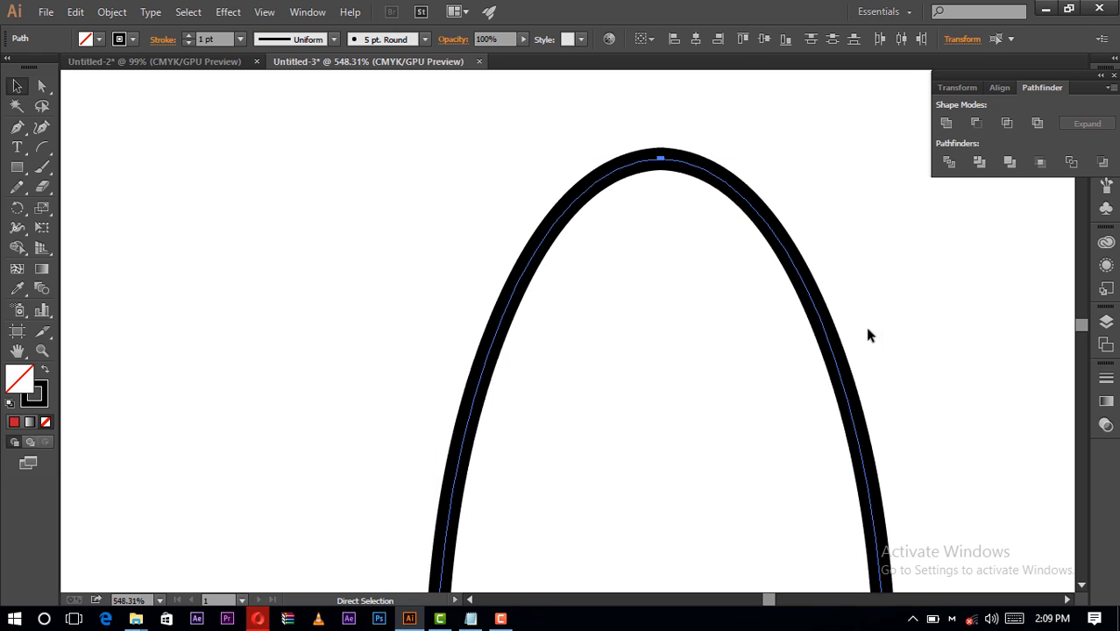
key(v)
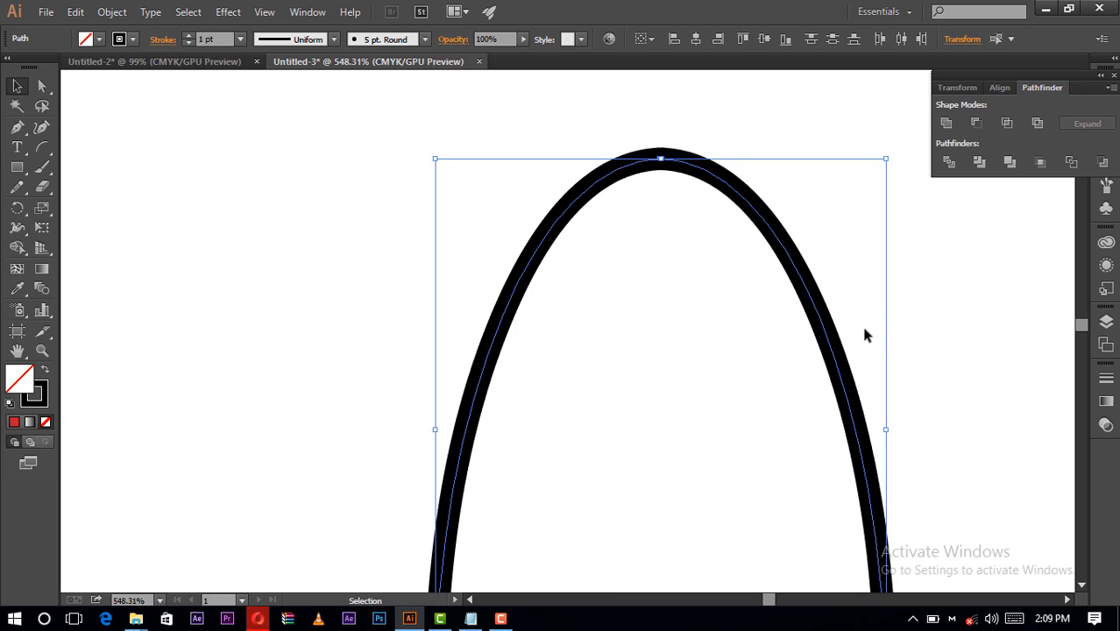
key(ctrl+g)
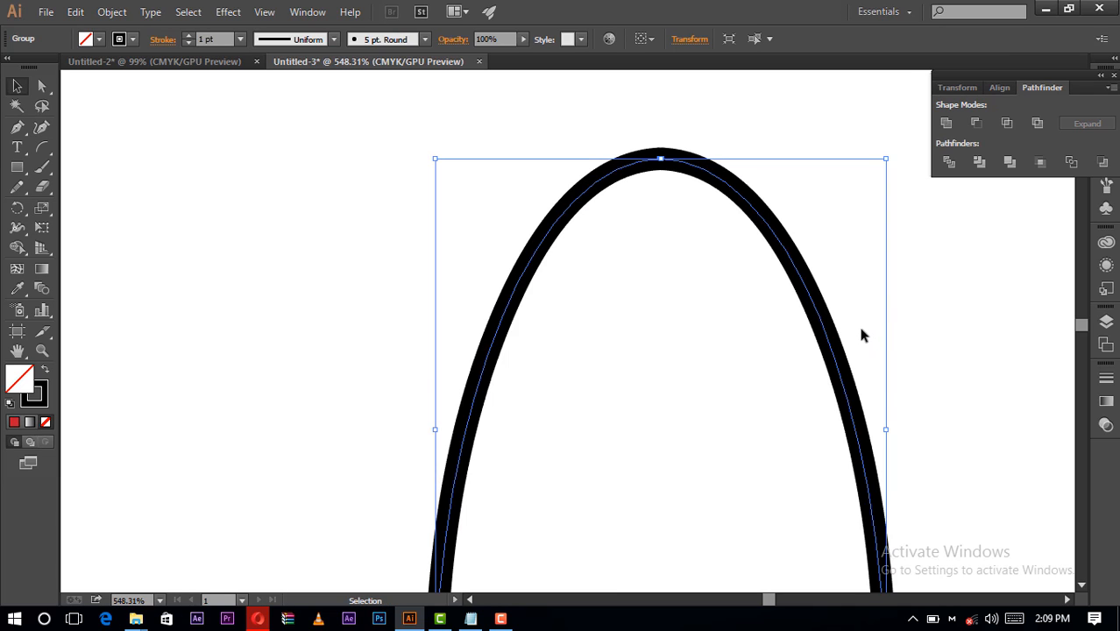
scroll(863, 334, down, 5)
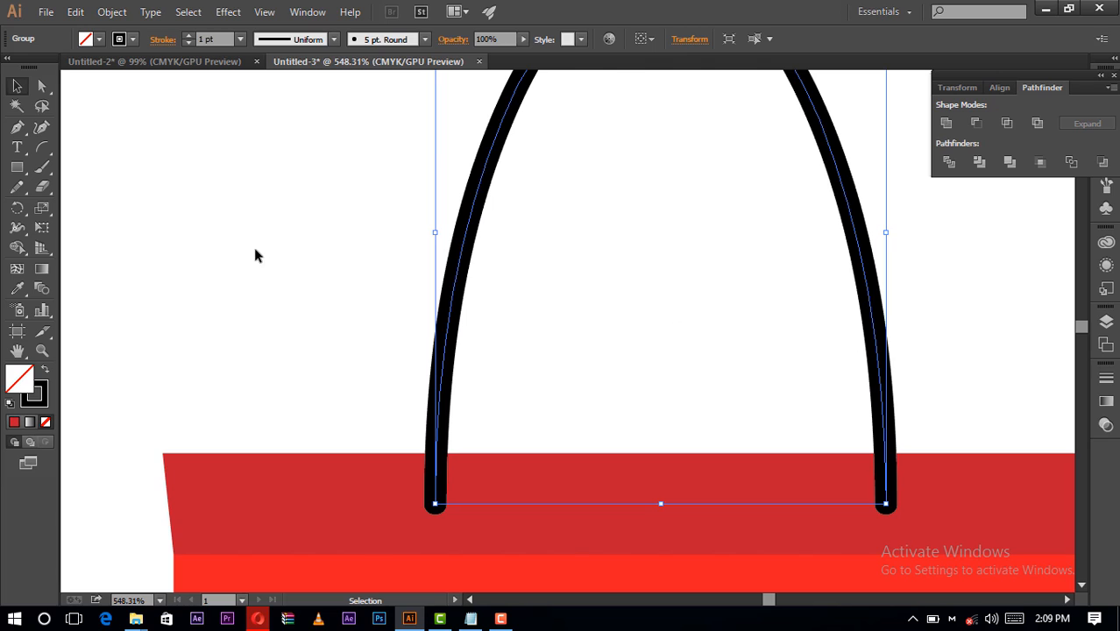
click(254, 250)
- Fit the artboard on screen and set the grouped handle's stroke weight to 1.5 pt
click(455, 287)
scroll(459, 416, down, 2)
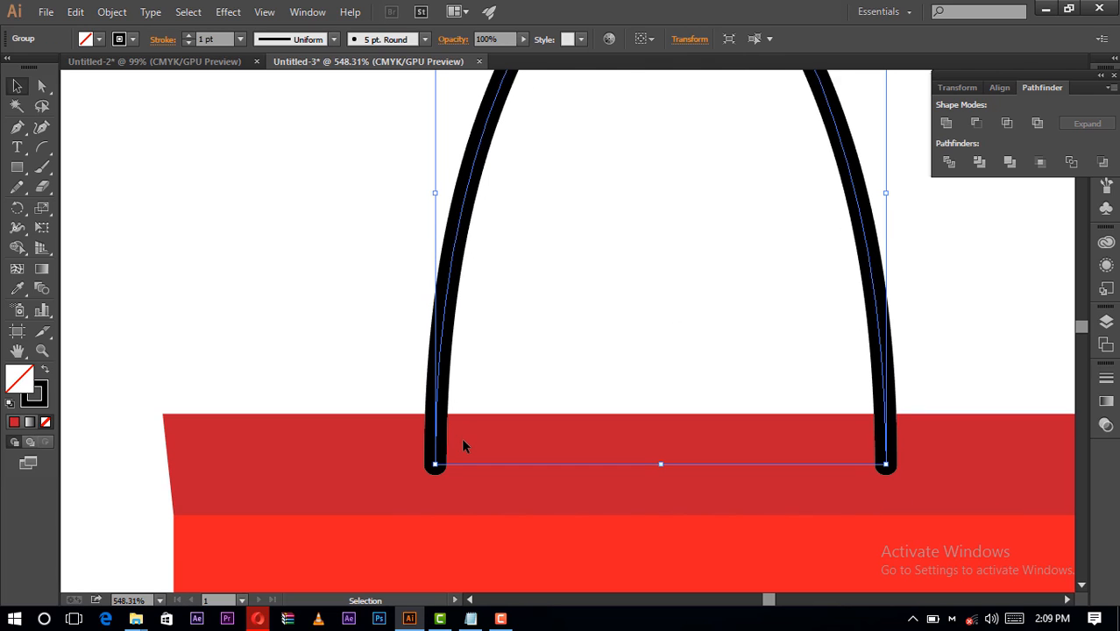
click(160, 601)
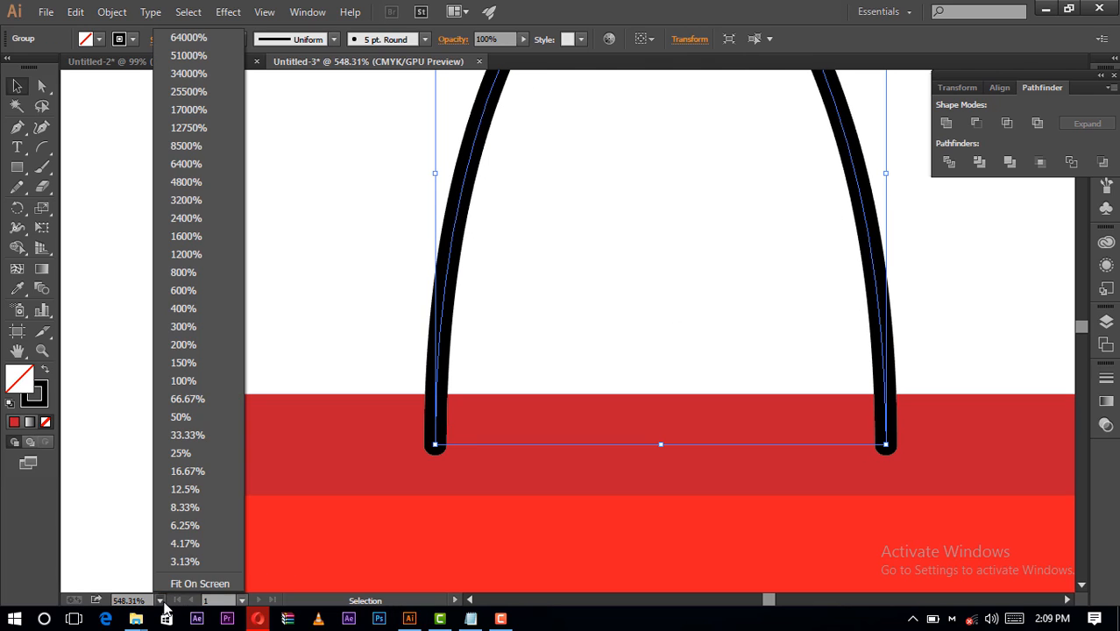
click(193, 585)
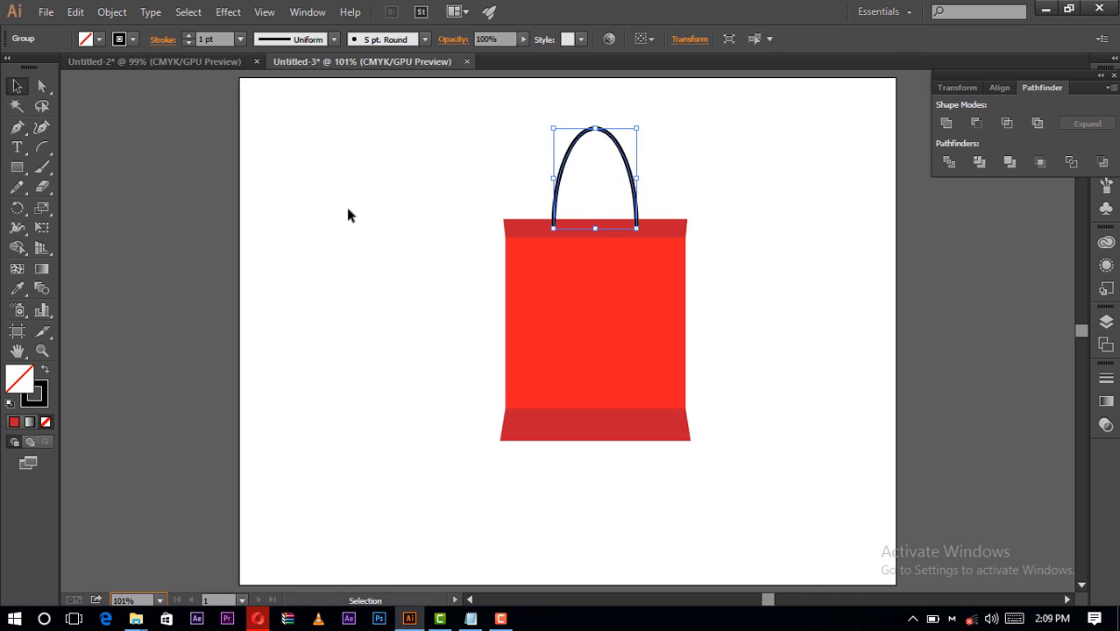
click(710, 233)
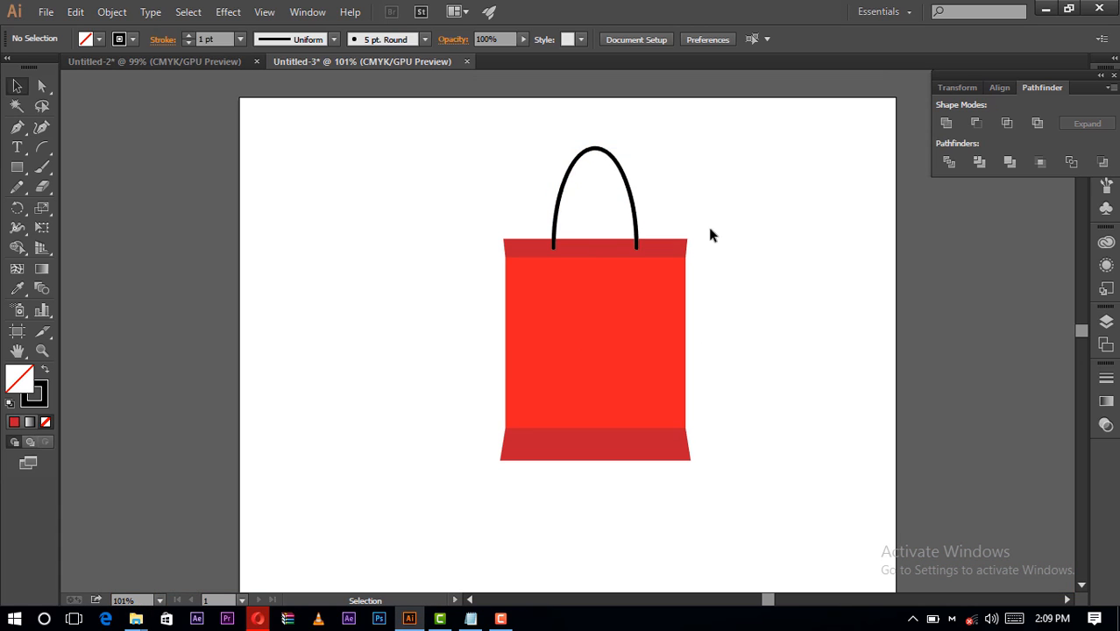
click(615, 159)
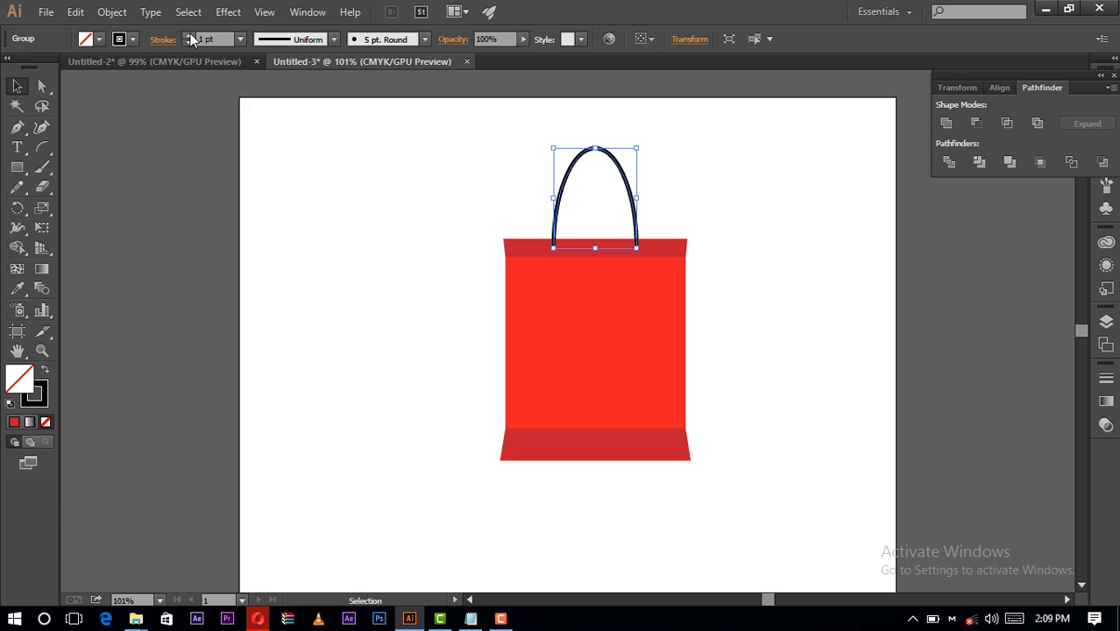
click(191, 36)
click(191, 42)
click(226, 39)
text(1.)
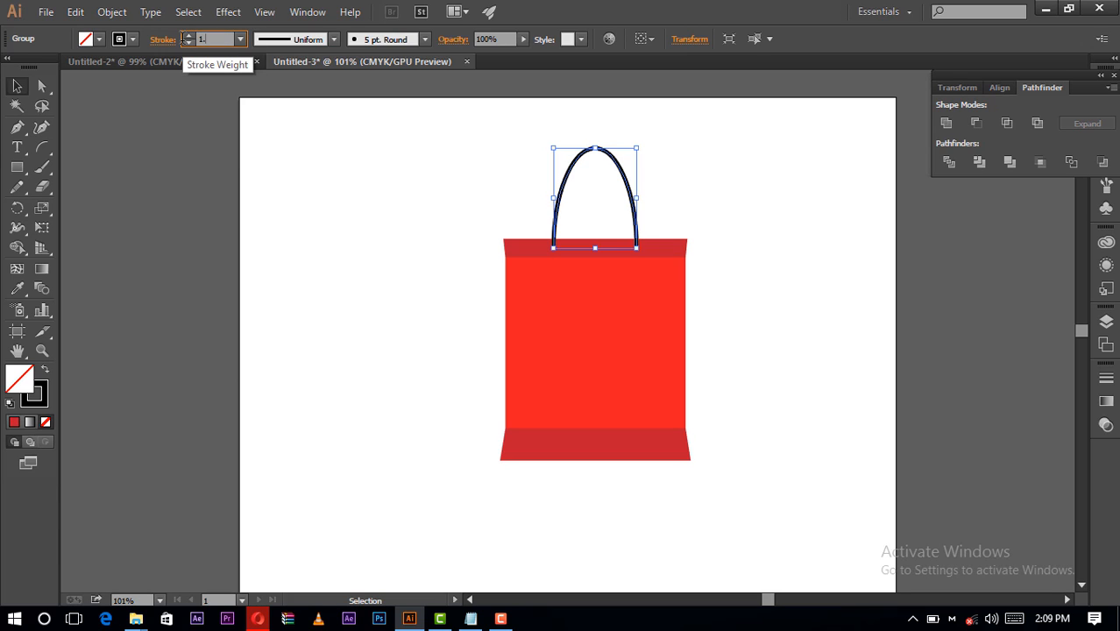
text(5)
key(Return)
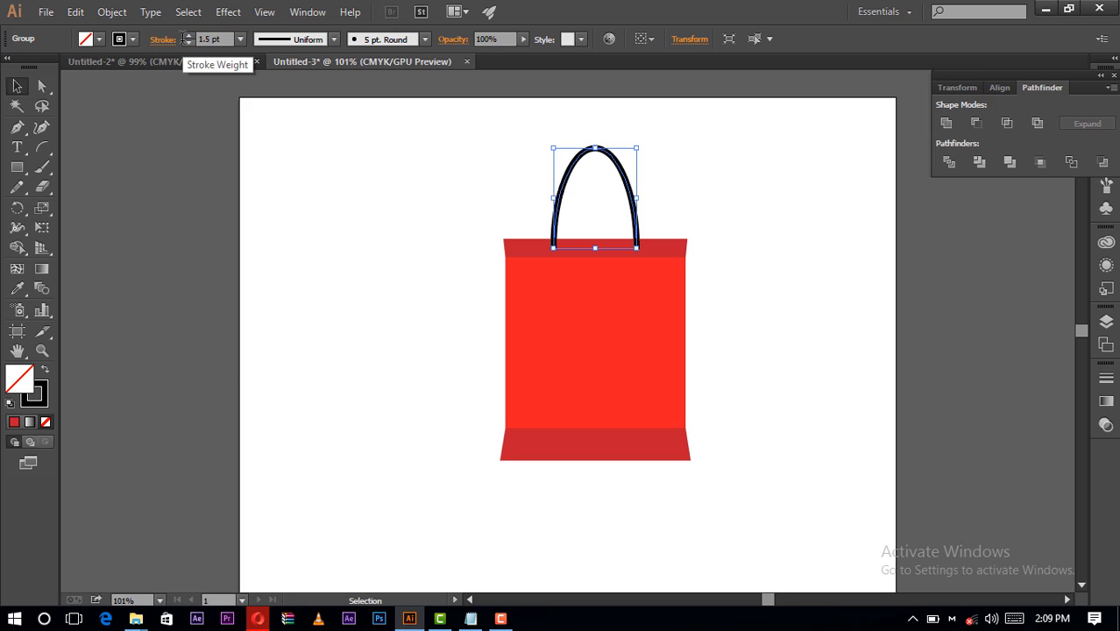
- Set the grouped handle's stroke weight to 1.2 pt and deselect it
click(192, 38)
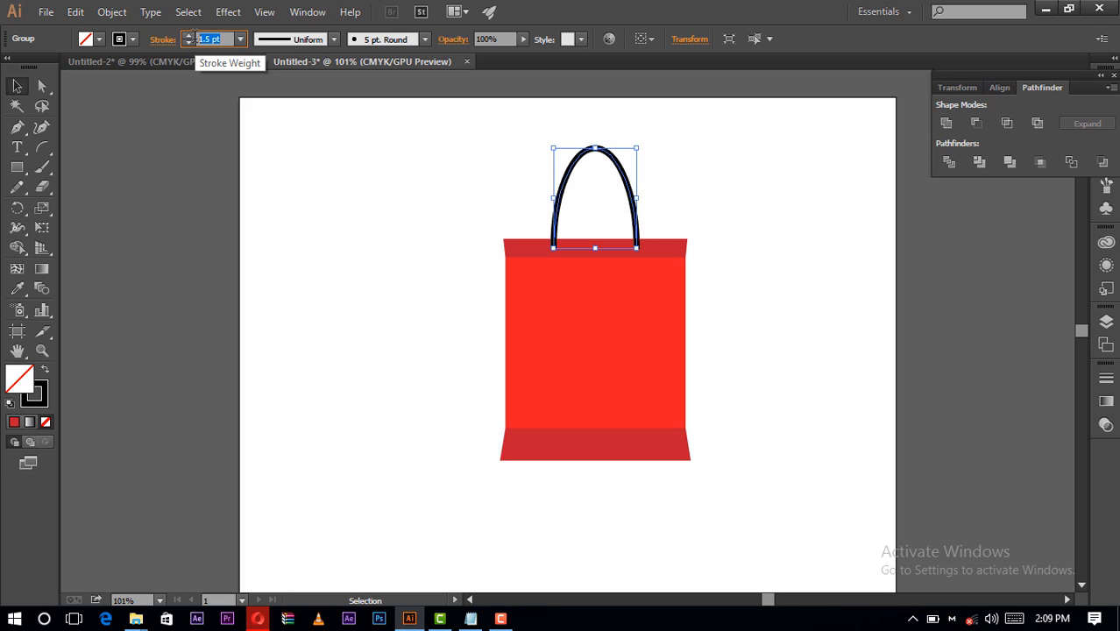
text(1.2)
key(Return)
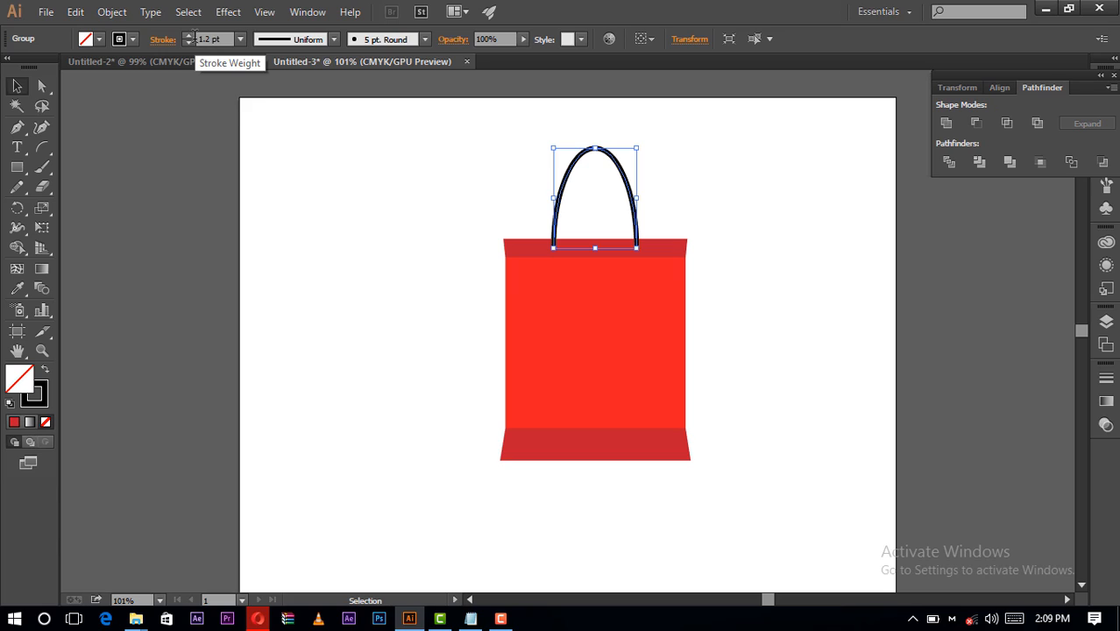
click(312, 200)
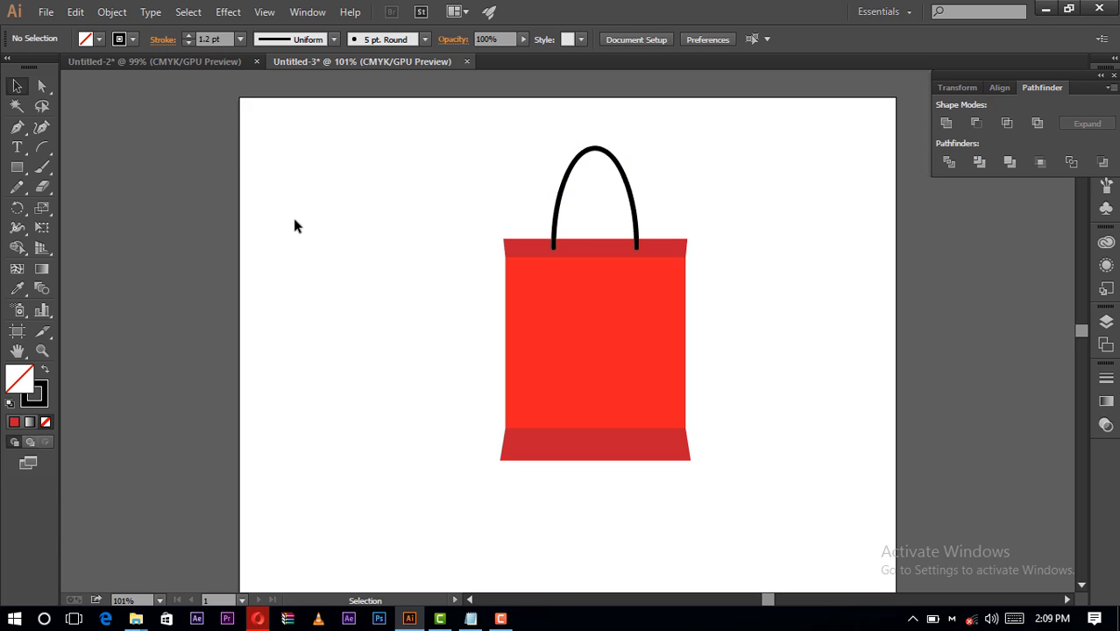
- Align the handle and the bag parts on their common horizontal center, and clear the selection
click(42, 352)
click(600, 260)
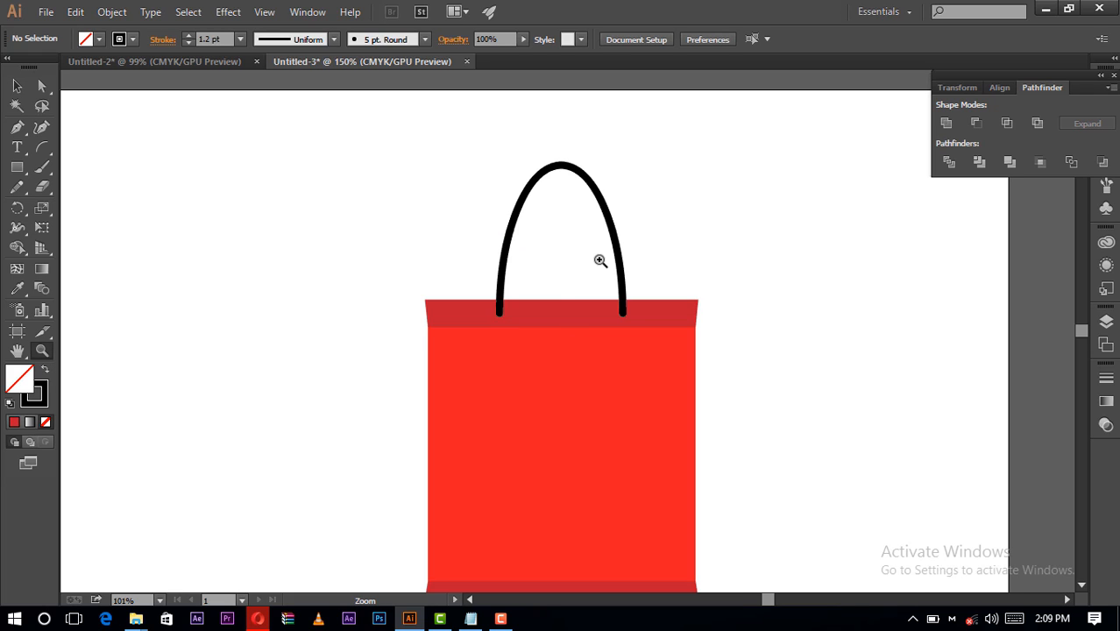
click(570, 298)
click(560, 329)
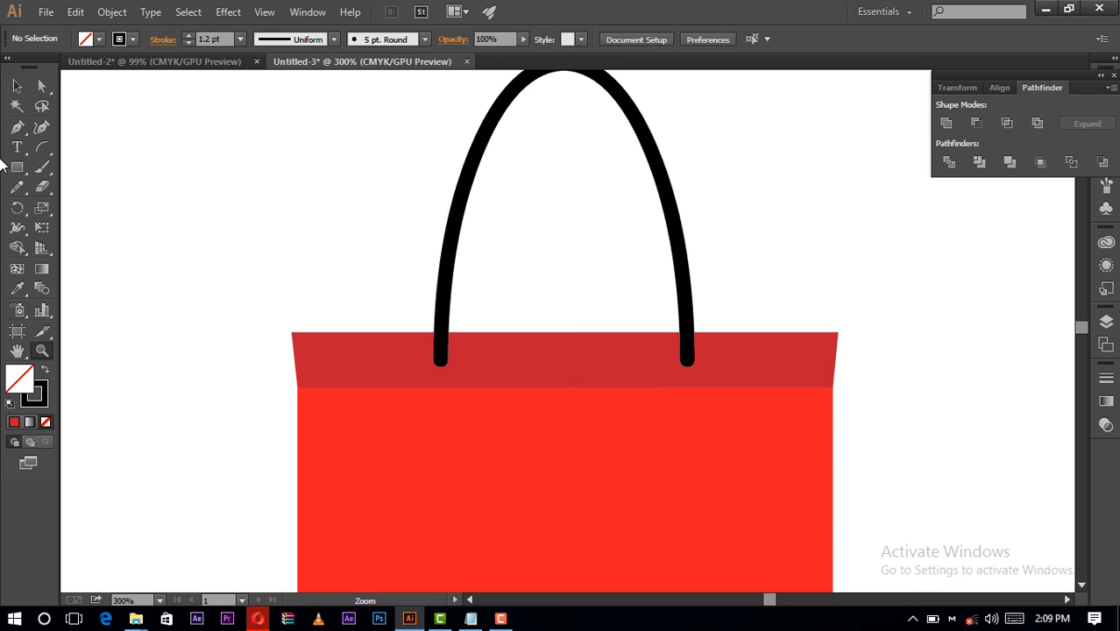
click(16, 85)
drag(117, 177, 939, 496)
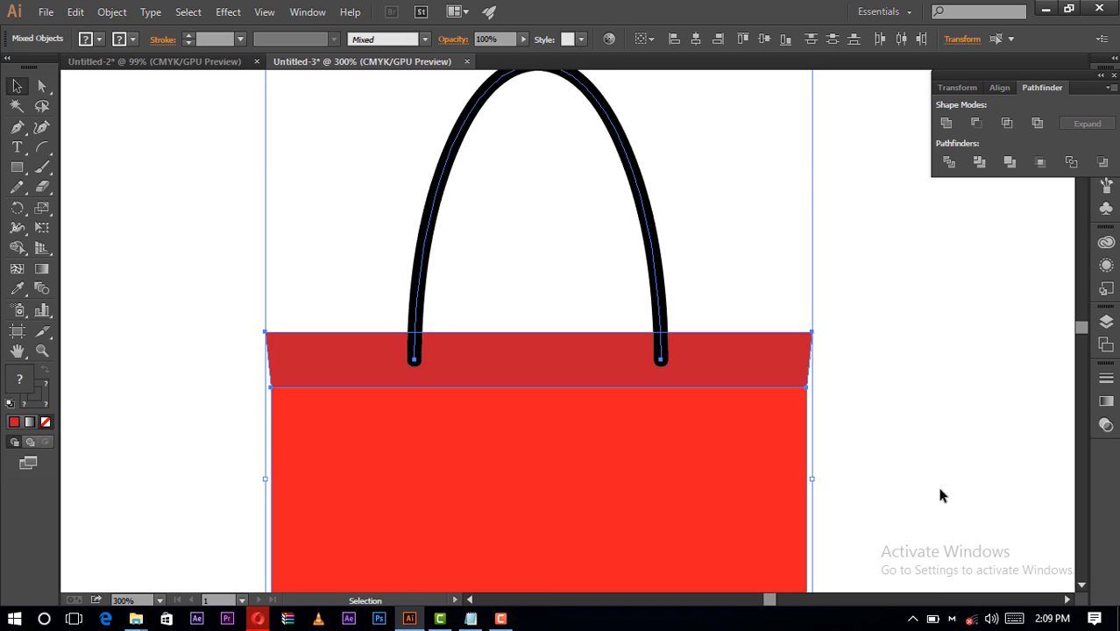
click(690, 43)
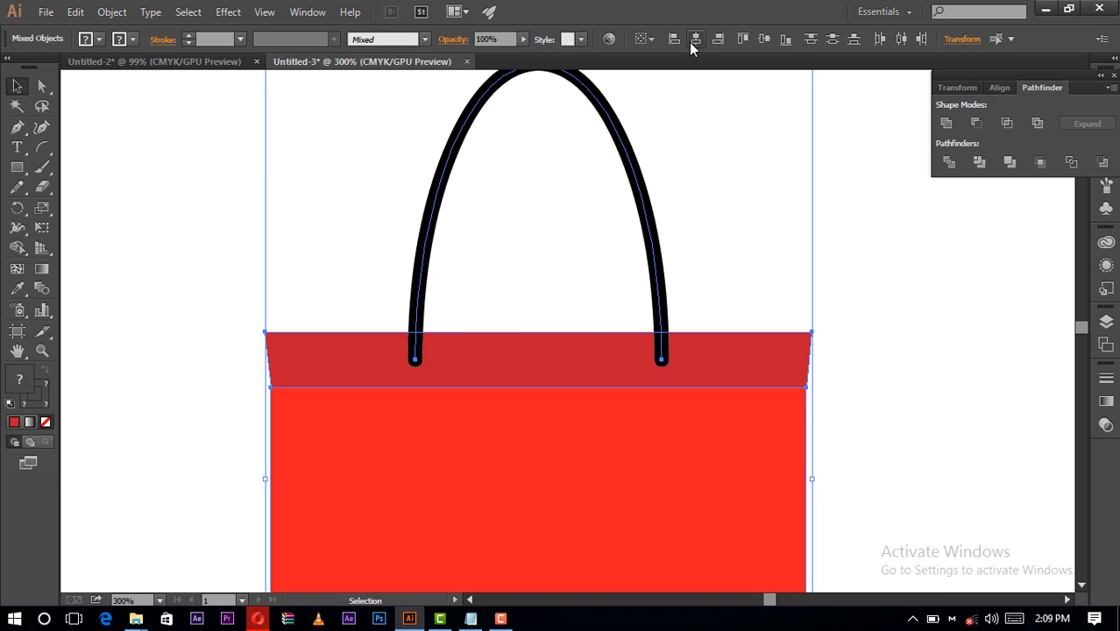
click(855, 245)
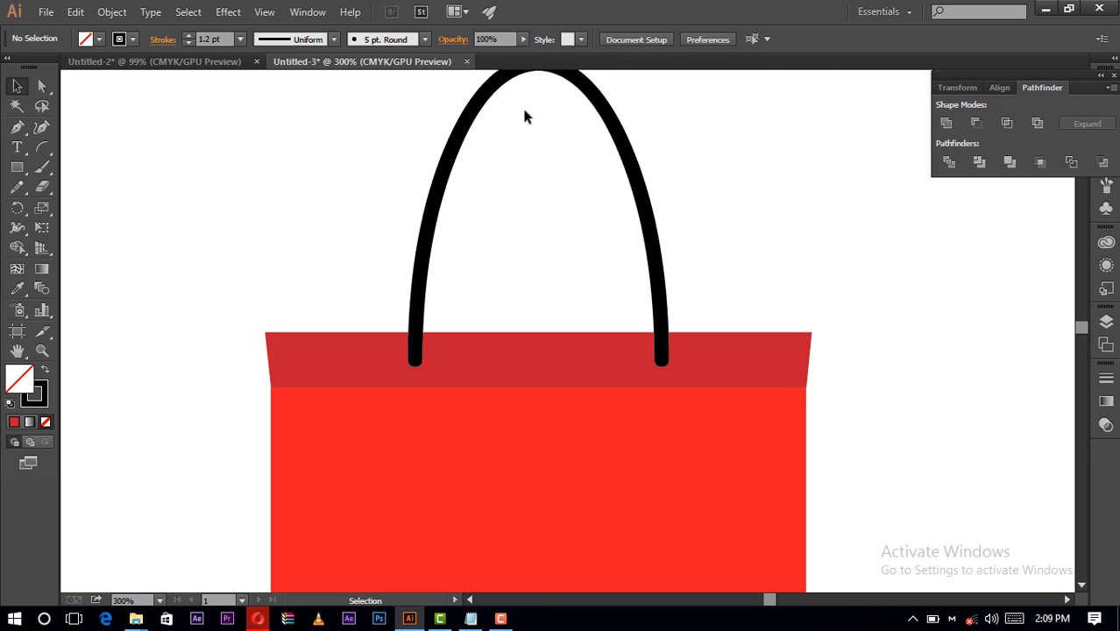
- Draw a small circle on the empty area beside the handle and fill it with the C=15 M=100 Y=90 K=10 red
click(17, 166)
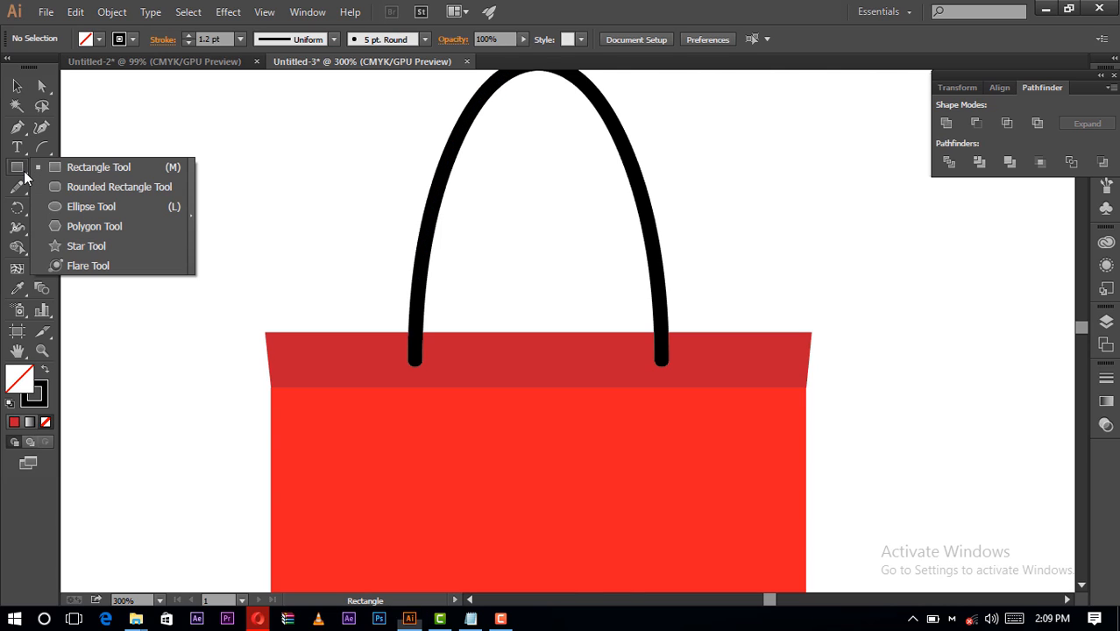
click(91, 207)
drag(201, 152, 217, 173)
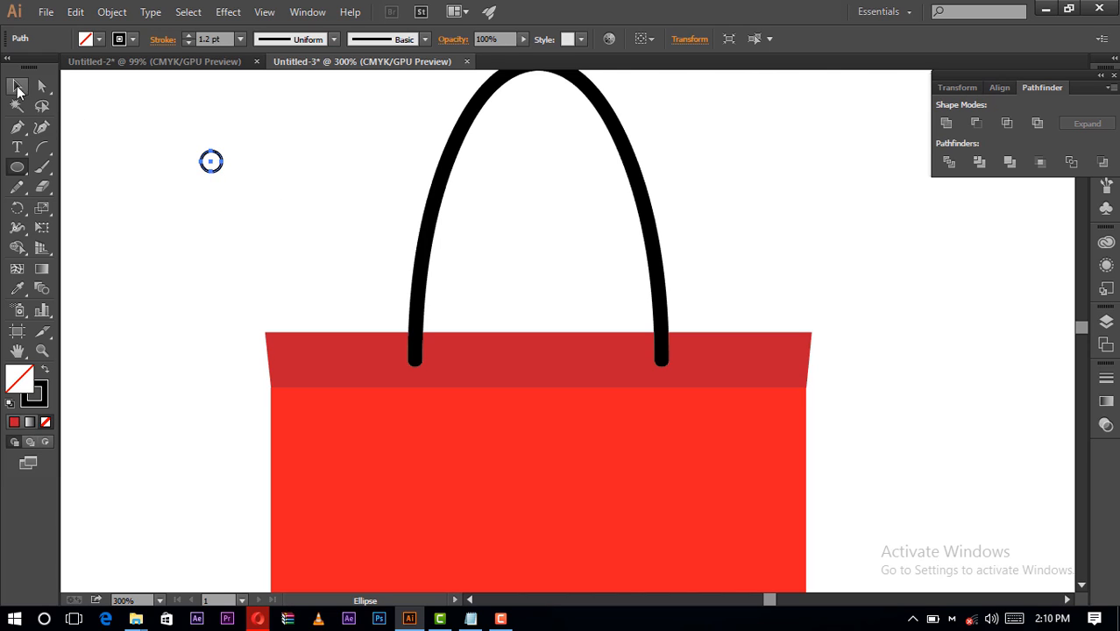
key(v)
click(320, 218)
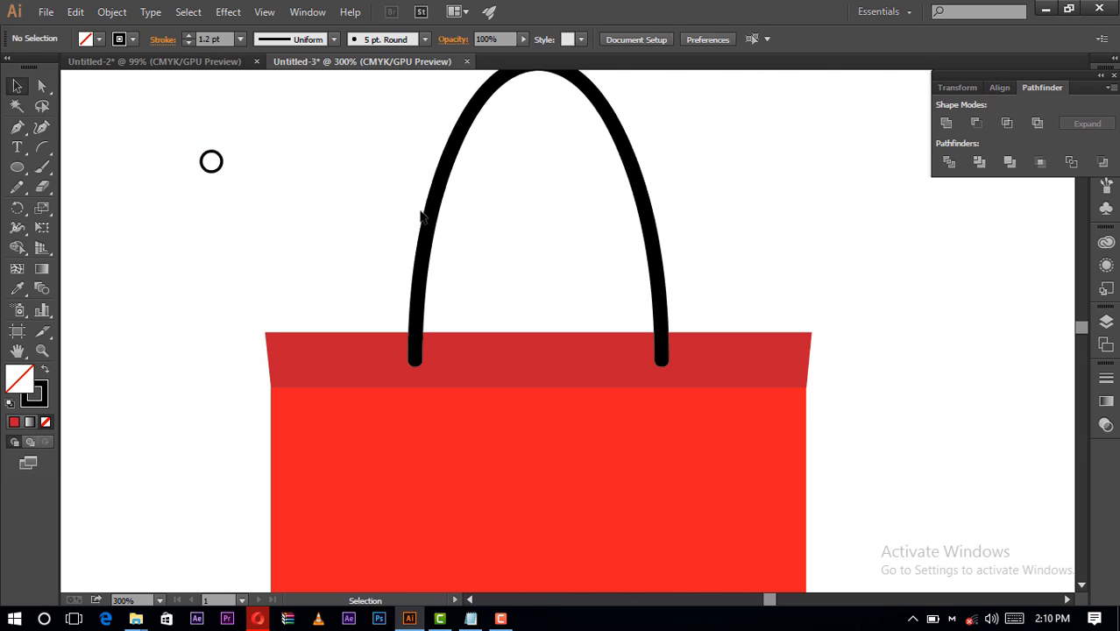
click(222, 161)
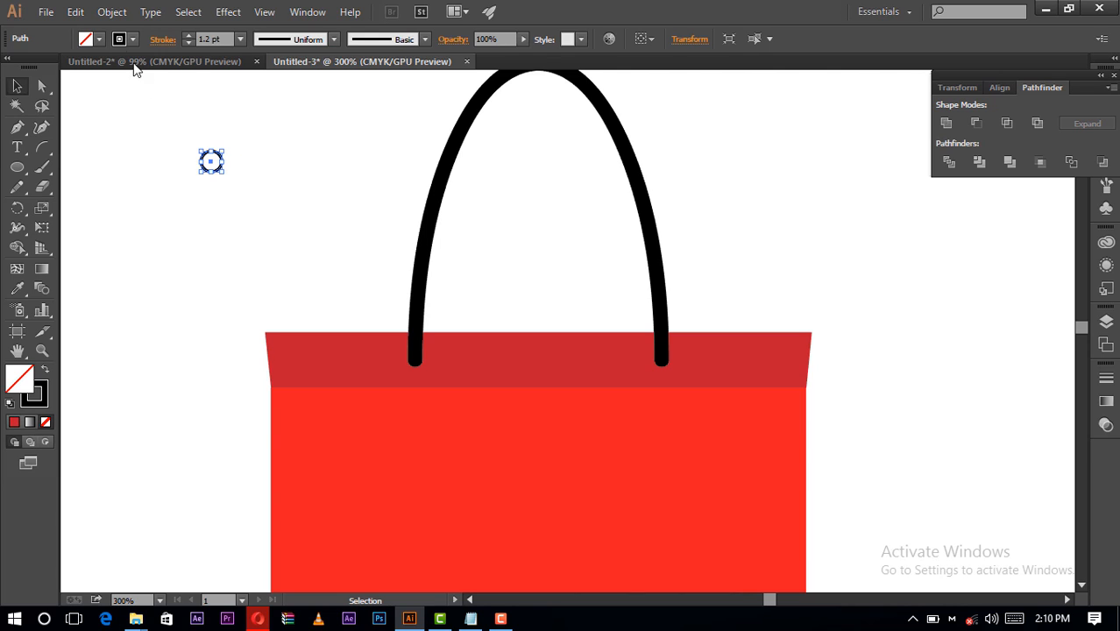
click(99, 39)
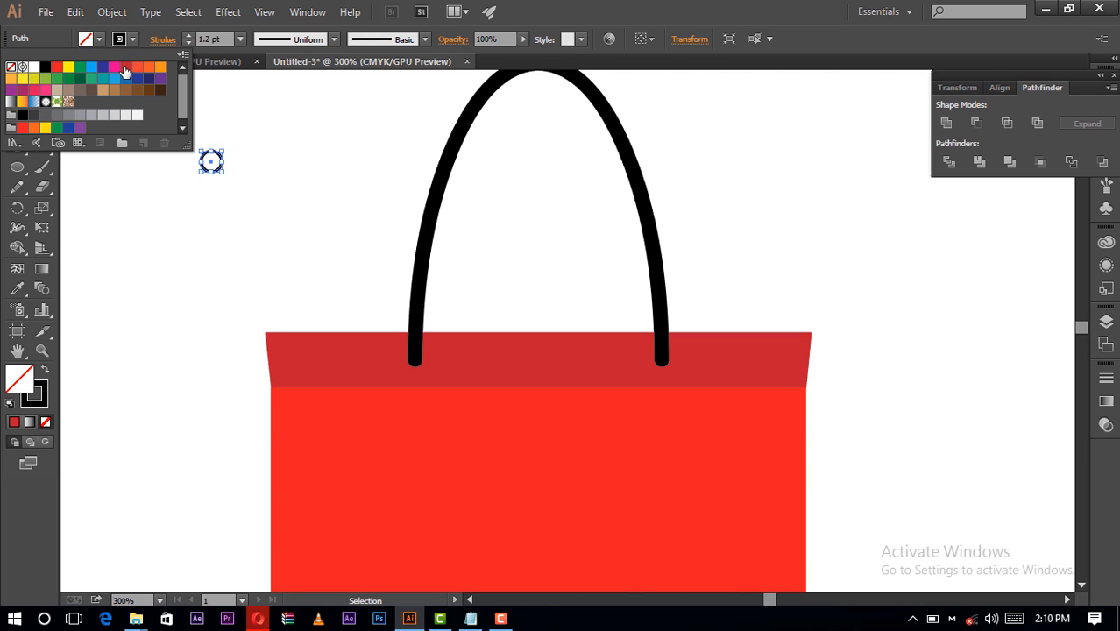
click(125, 67)
click(273, 184)
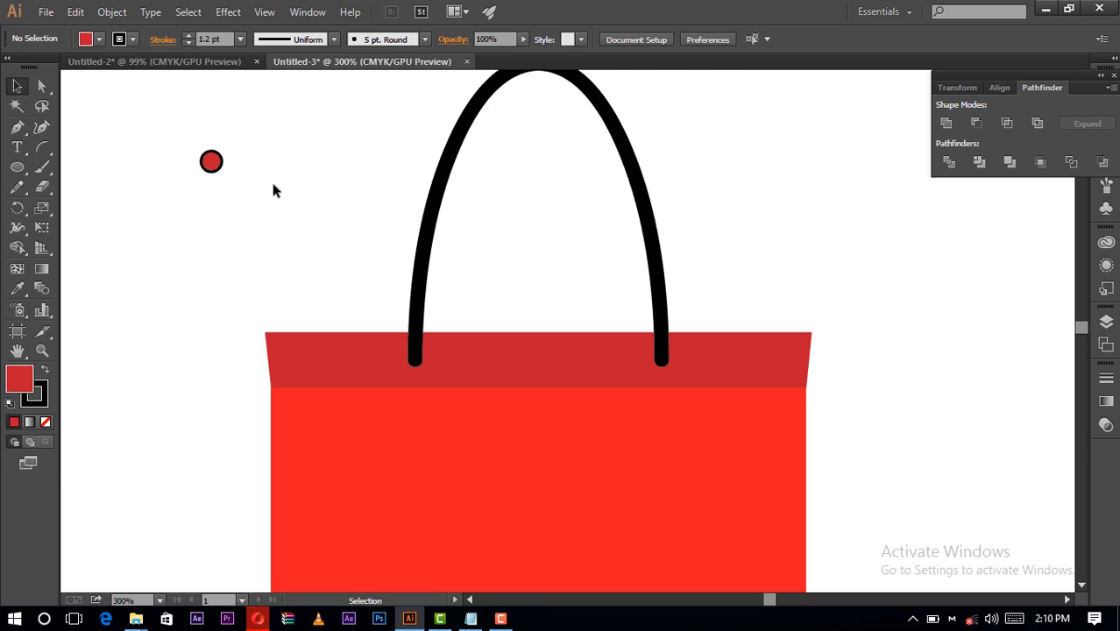
- Create a new very dark red process color swatch with C=42 M=100 Y=90 K=85
click(98, 39)
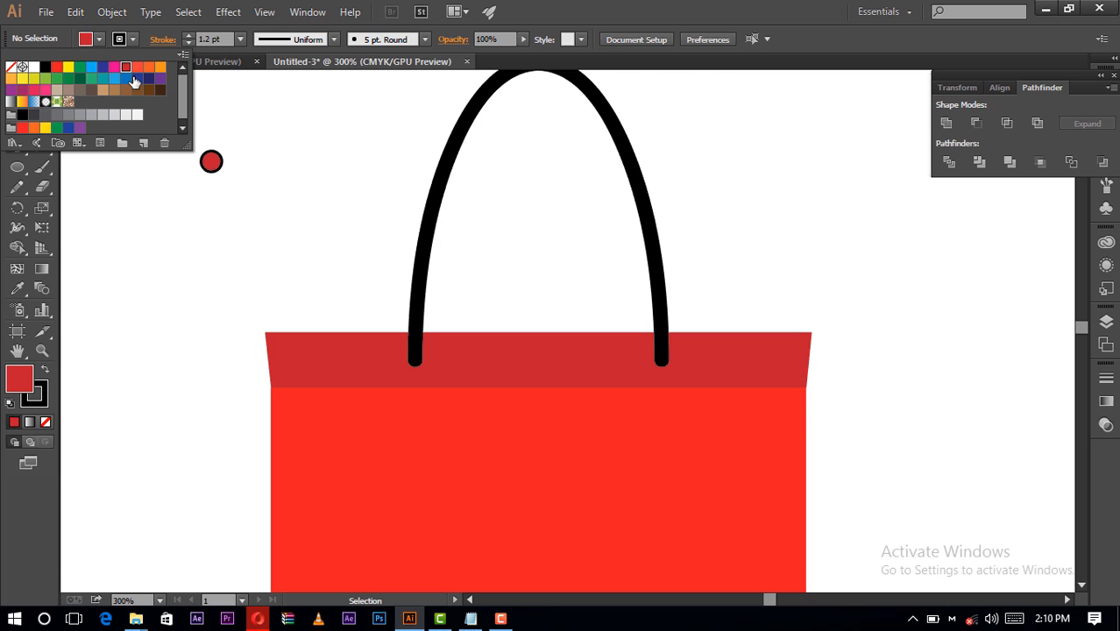
click(144, 144)
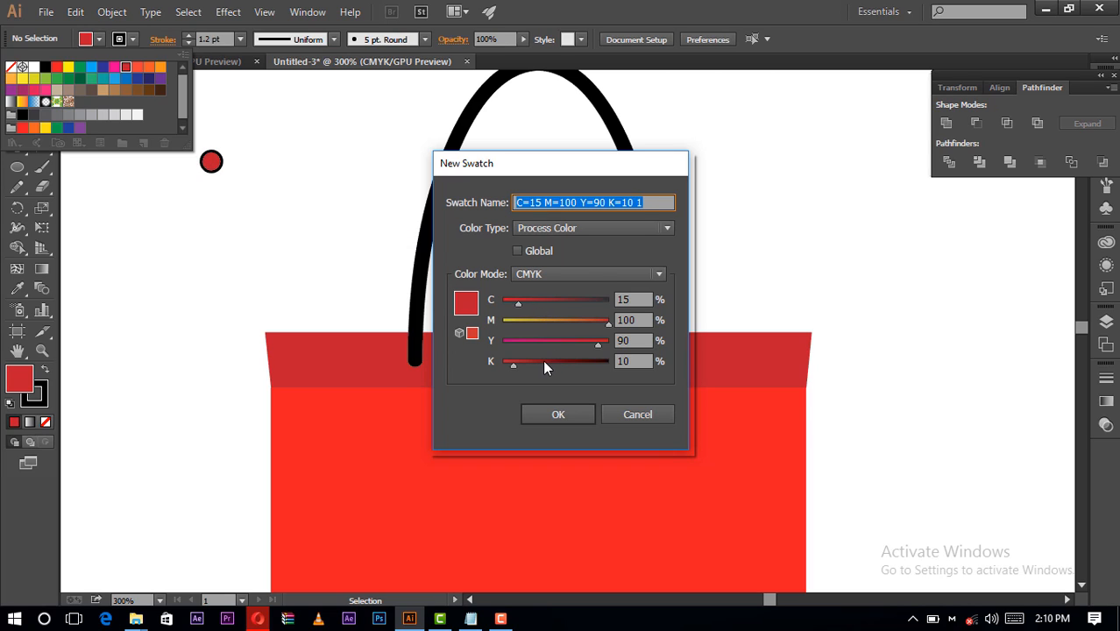
drag(545, 362, 594, 362)
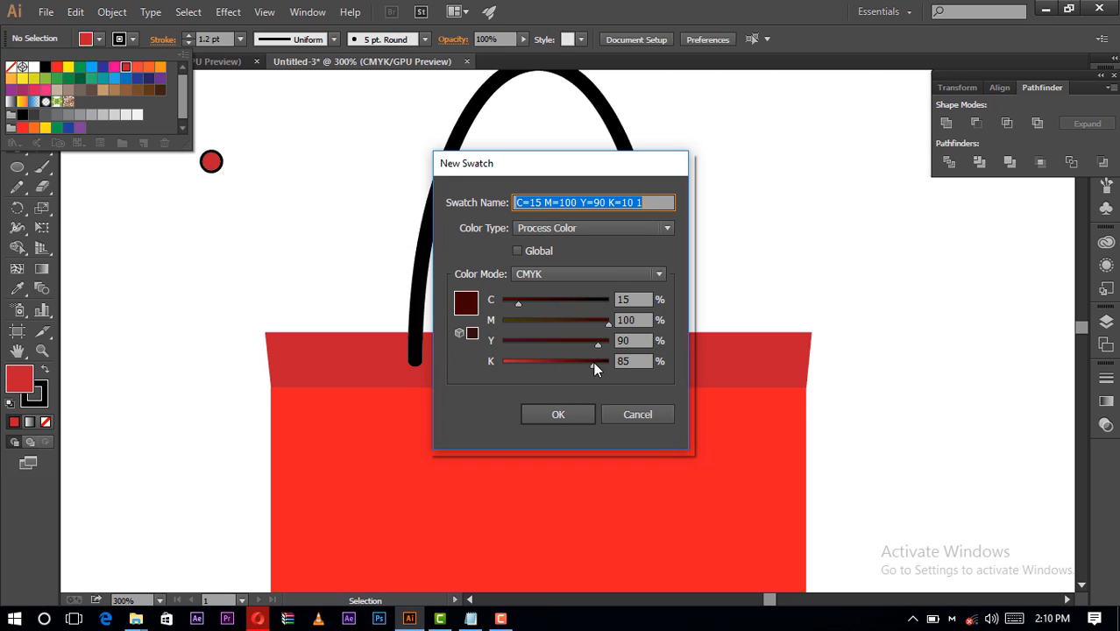
drag(522, 302, 550, 302)
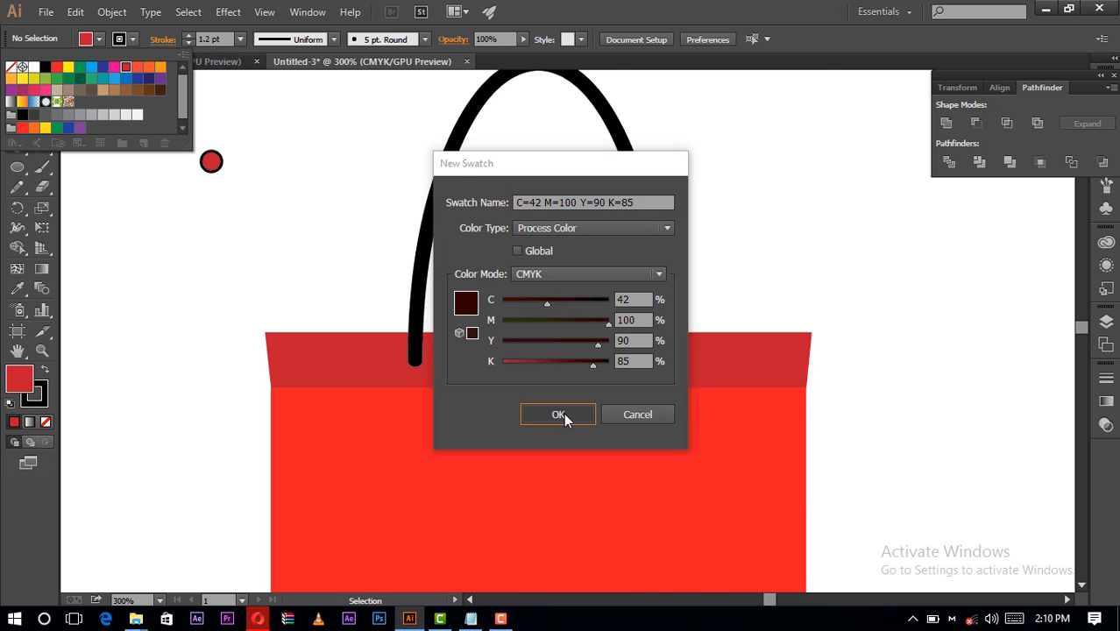
click(563, 413)
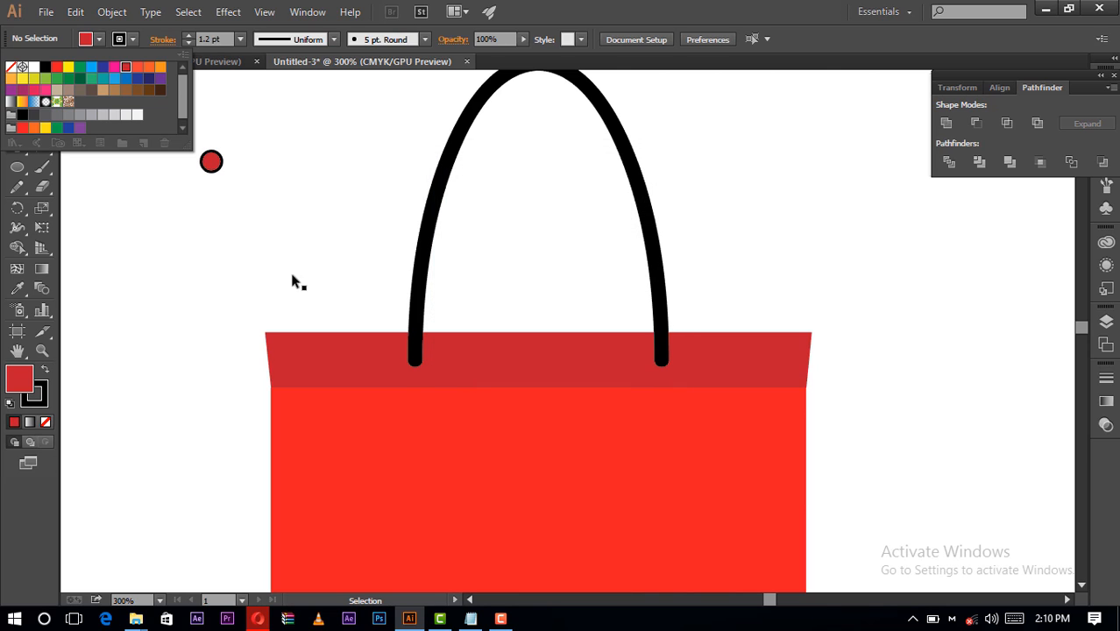
- Create another new swatch, a medium dark red with C=48 M=100 Y=90 K=17, based on the bag's darker red
click(98, 37)
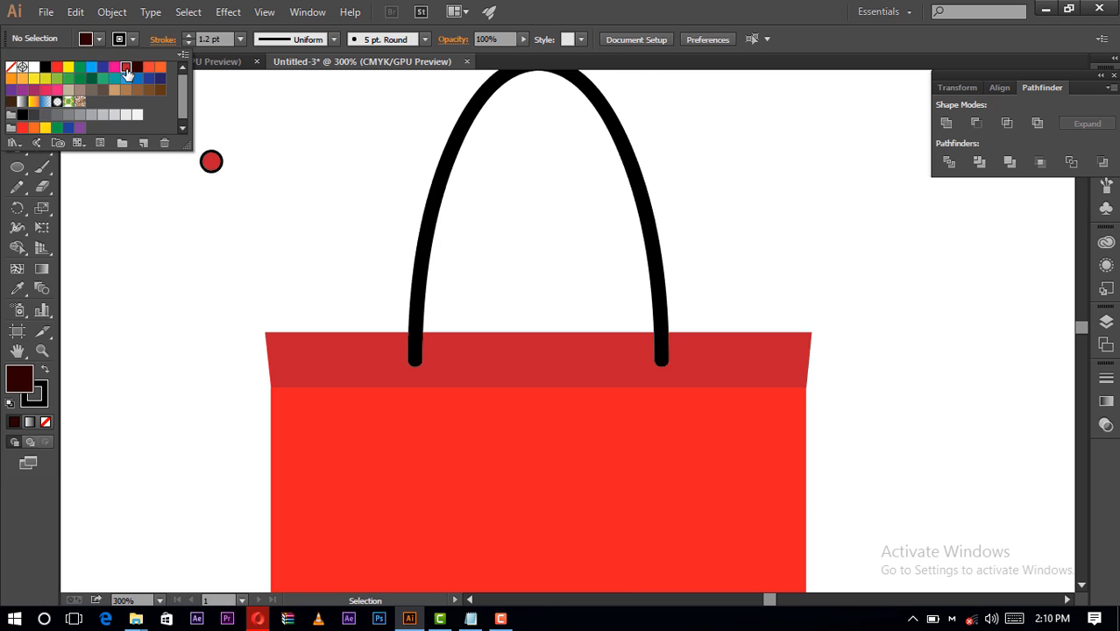
click(125, 68)
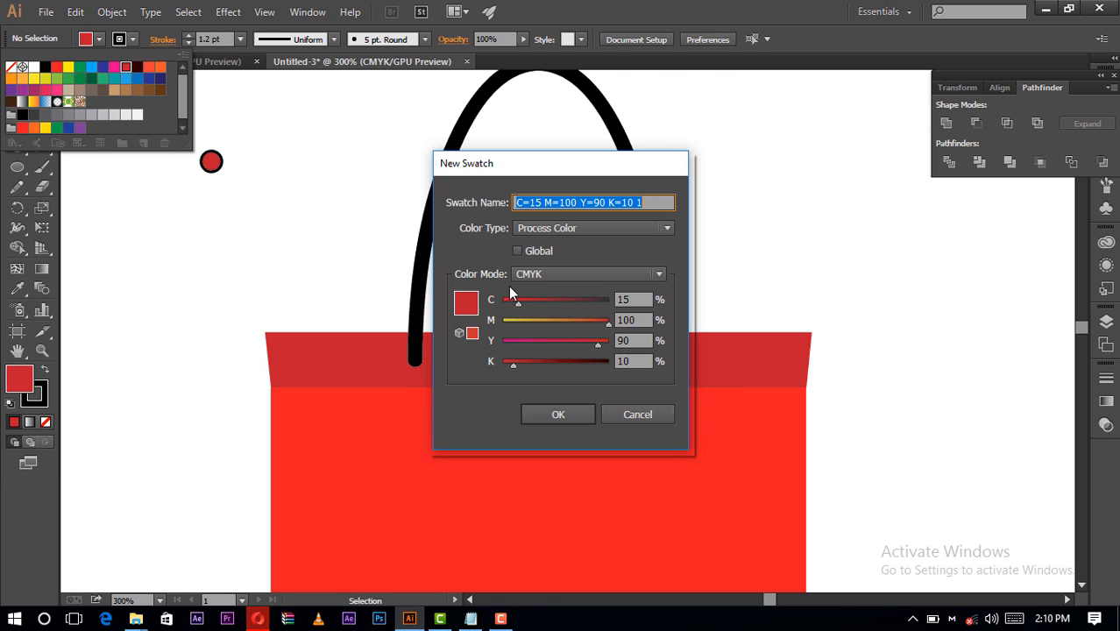
drag(518, 311, 556, 330)
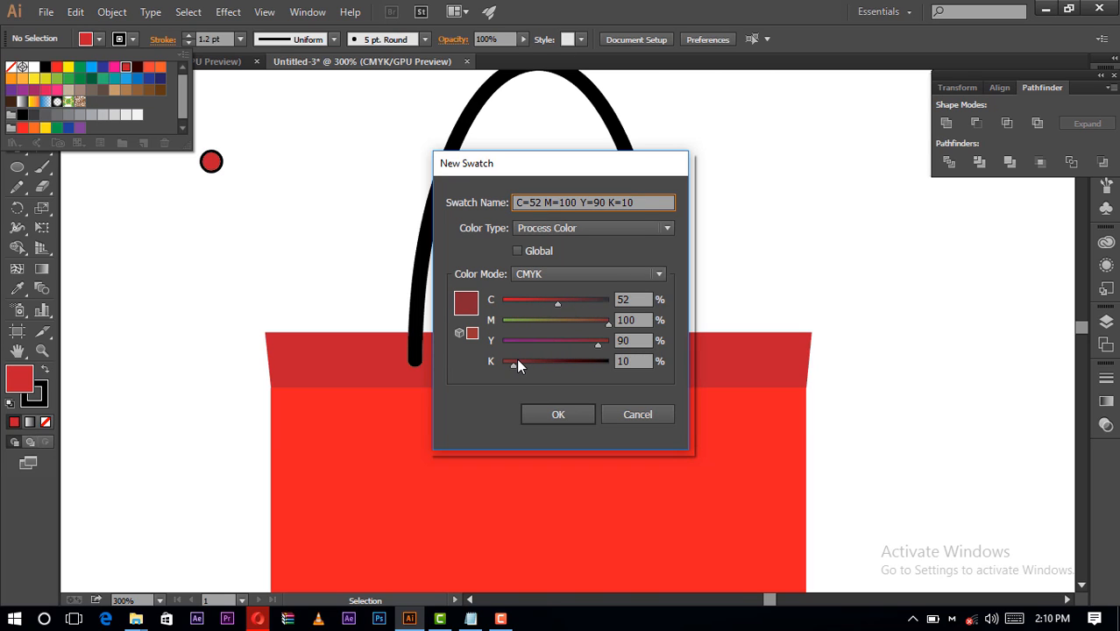
drag(517, 365, 522, 365)
click(554, 302)
click(578, 412)
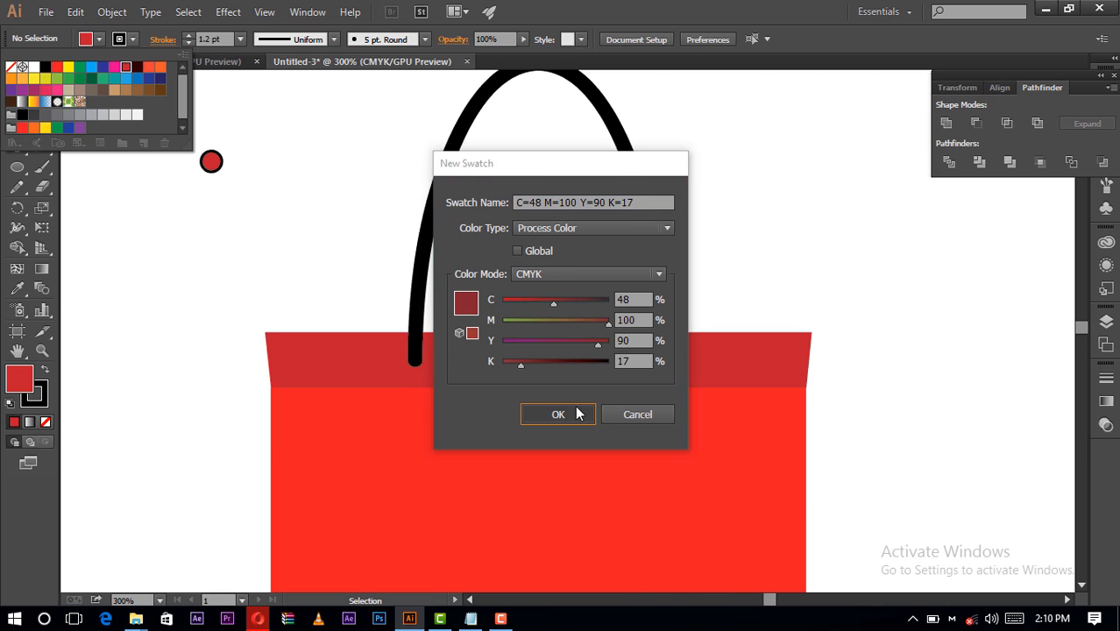
- Set the small circle's stroke color to the very dark red C=42 M=100 Y=90 K=85 swatch and deselect it
click(213, 166)
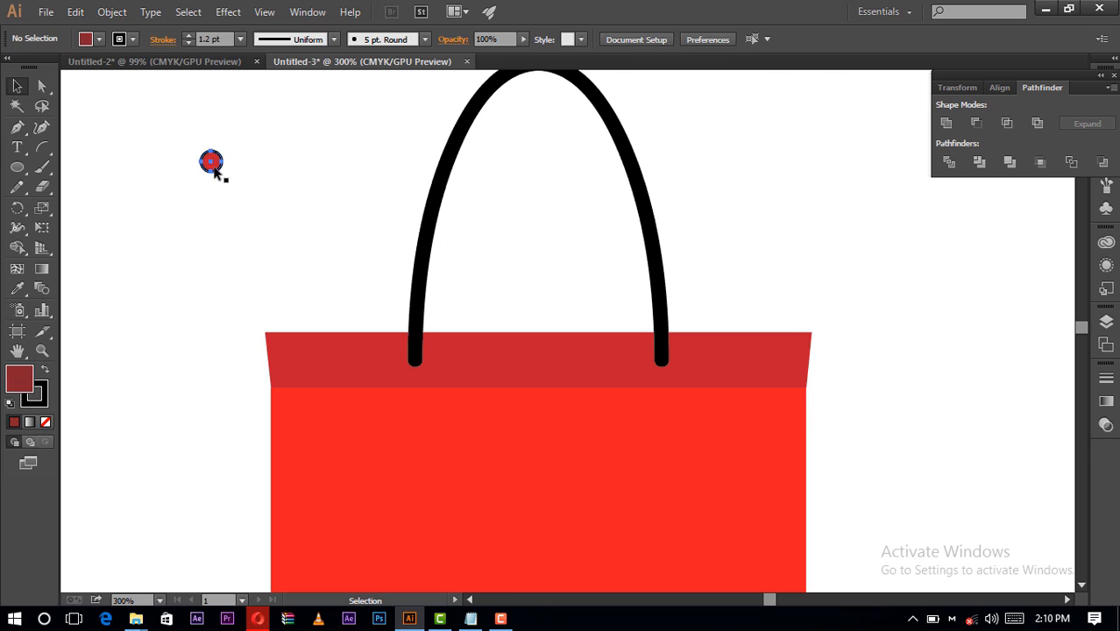
click(86, 39)
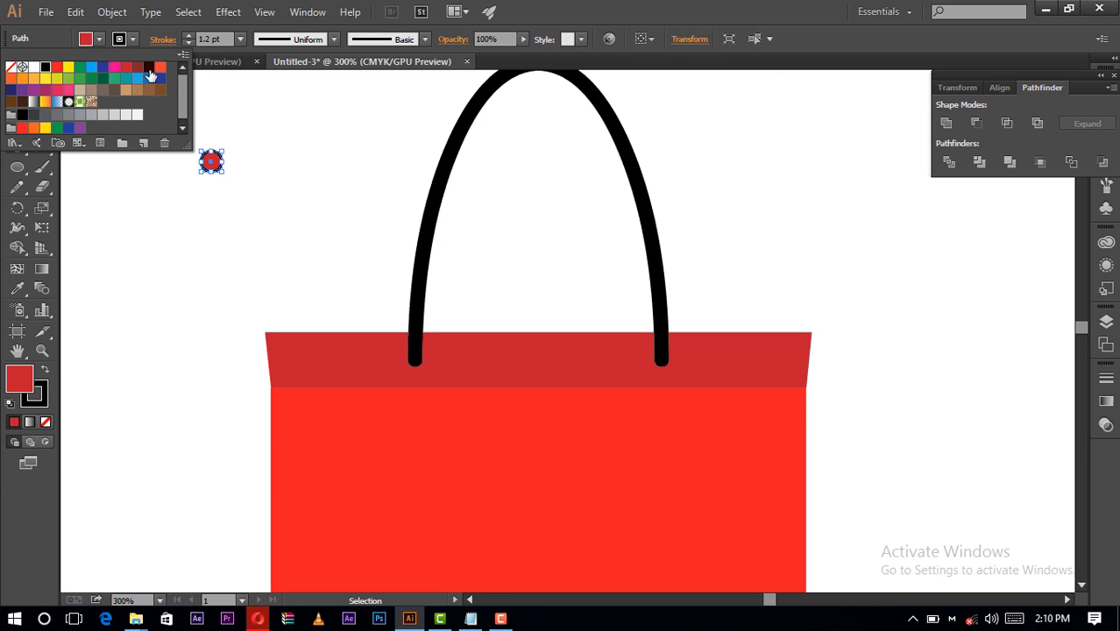
click(149, 68)
click(256, 174)
click(256, 180)
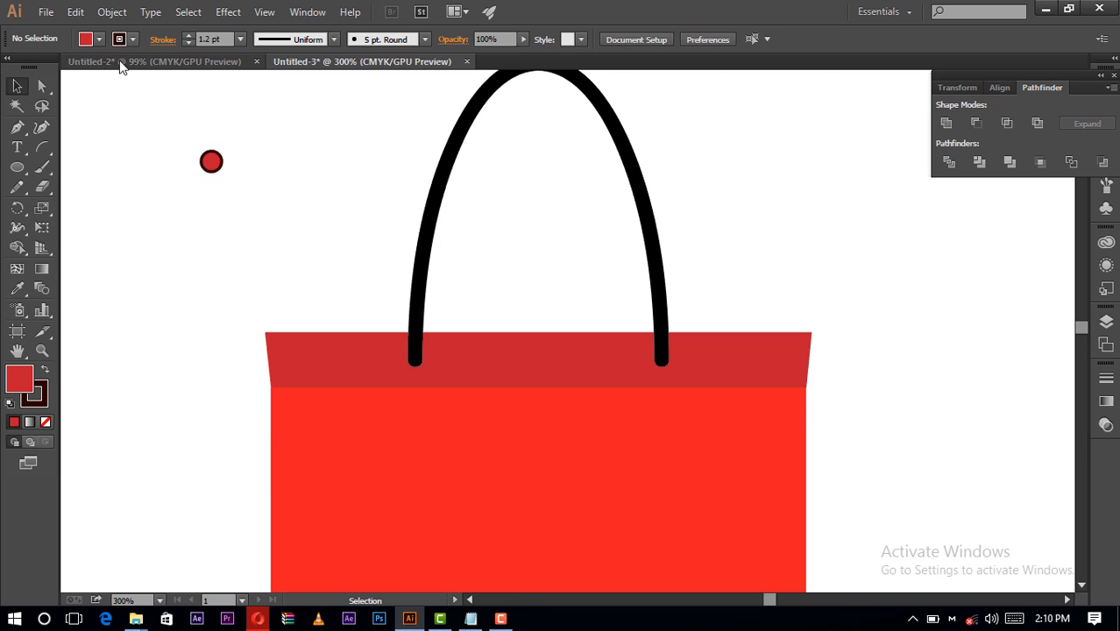
- Fill the small circle with the C=48 M=100 Y=90 K=17 swatch and deselect it
click(220, 166)
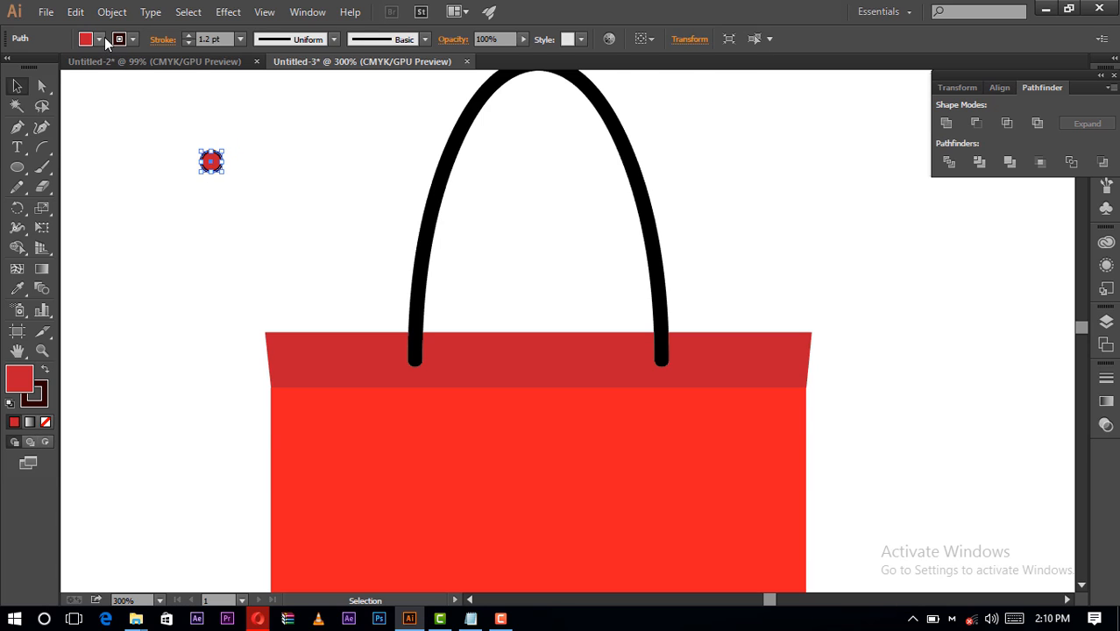
click(101, 38)
click(137, 68)
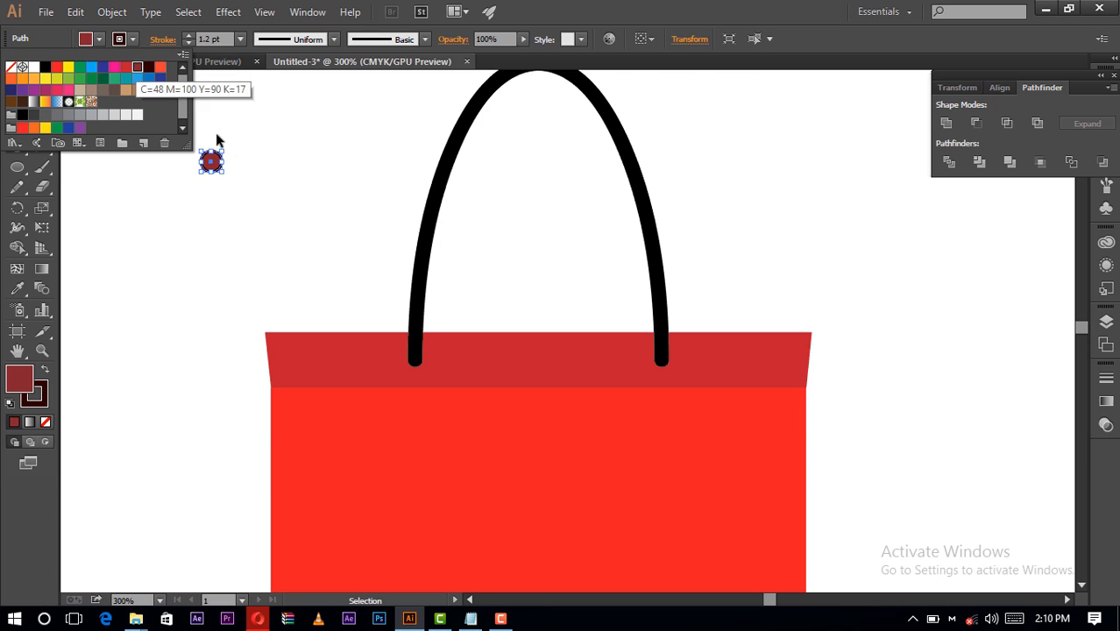
click(236, 143)
click(237, 144)
- Change the grouped handle's stroke color to CMYK Red
click(458, 129)
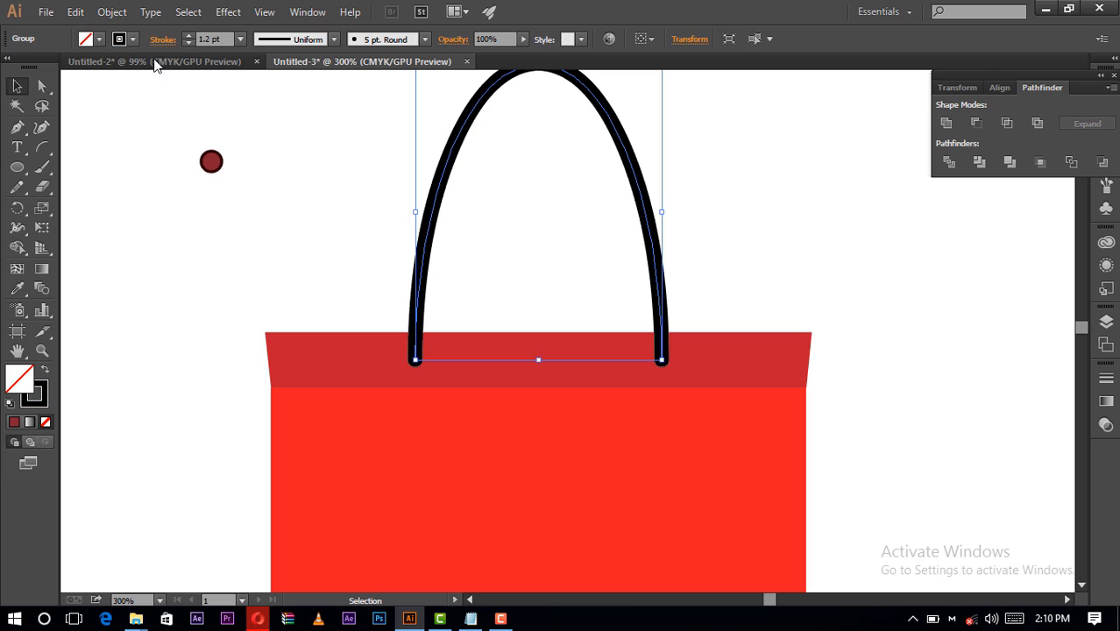
click(132, 39)
click(133, 40)
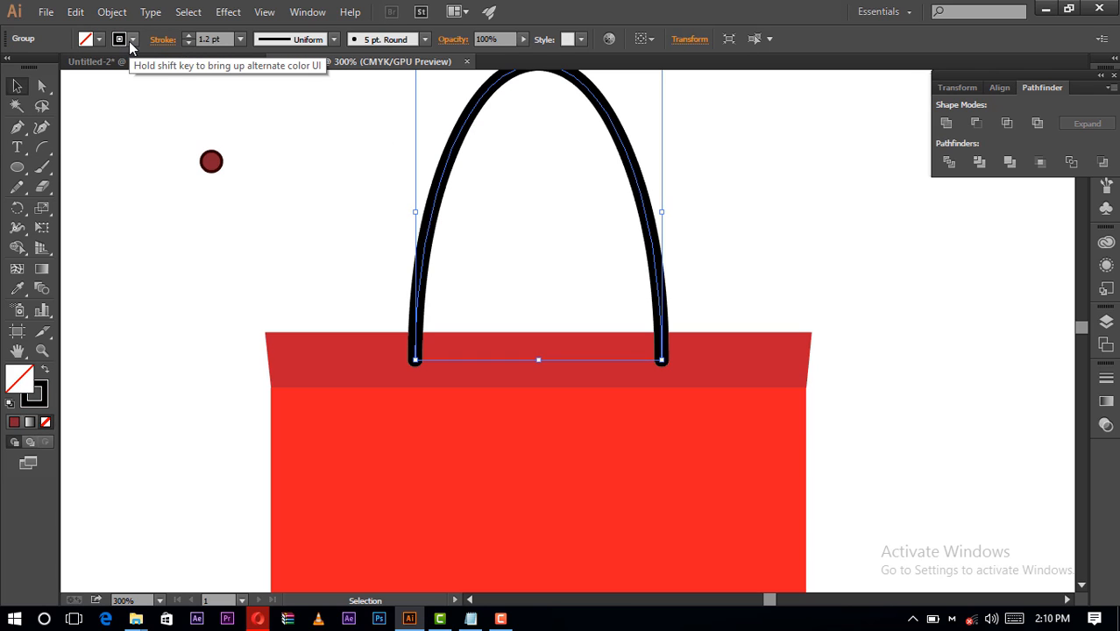
click(133, 40)
click(127, 69)
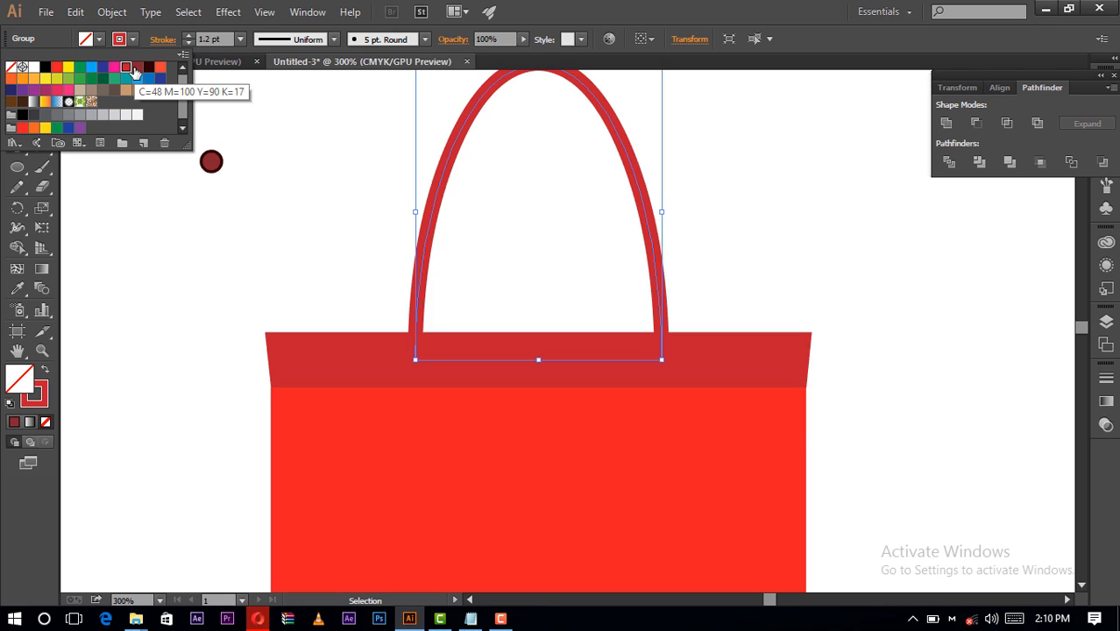
click(57, 69)
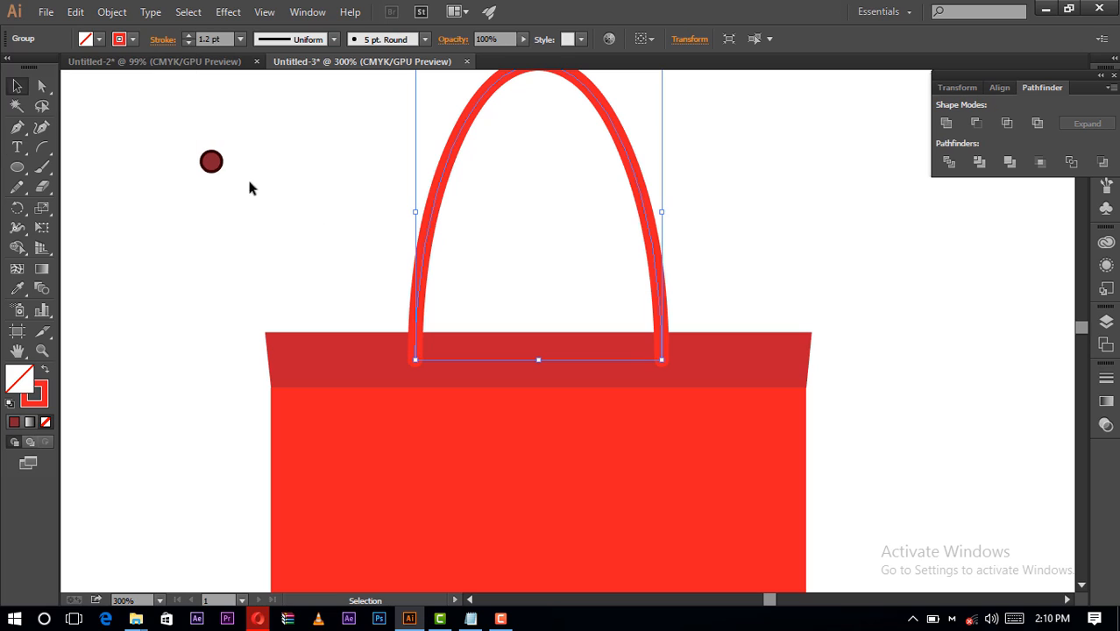
- Move the small circle onto the lower left end of the handle, centered on its endpoint, and deselect it
drag(210, 161, 409, 359)
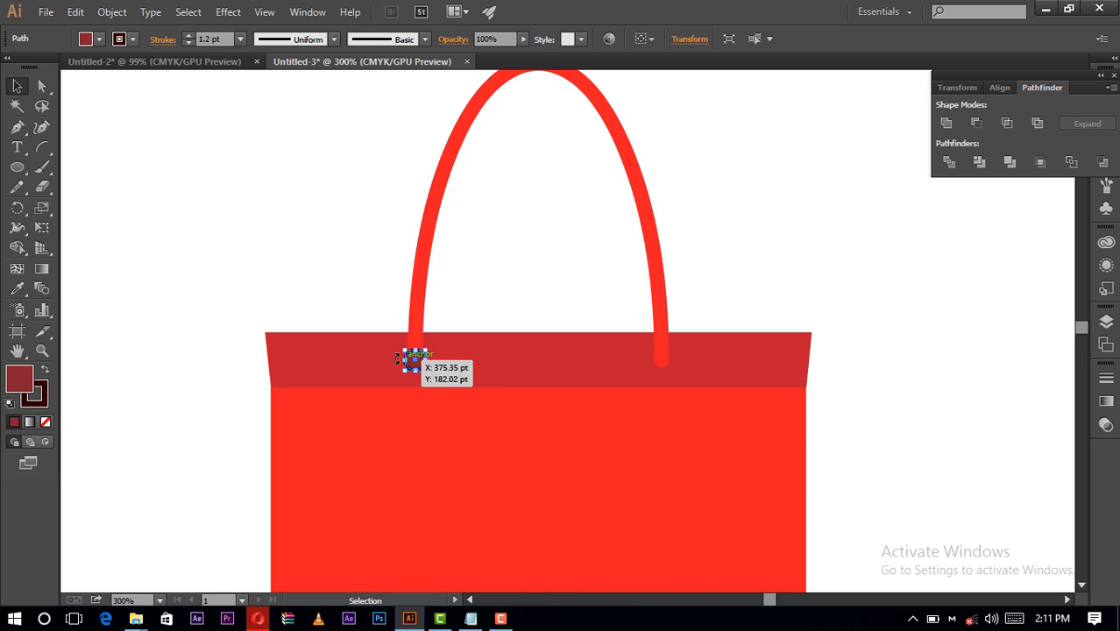
click(340, 245)
- Bring the grouped handle to the front so it sits above the small circle, and deselect it
click(419, 282)
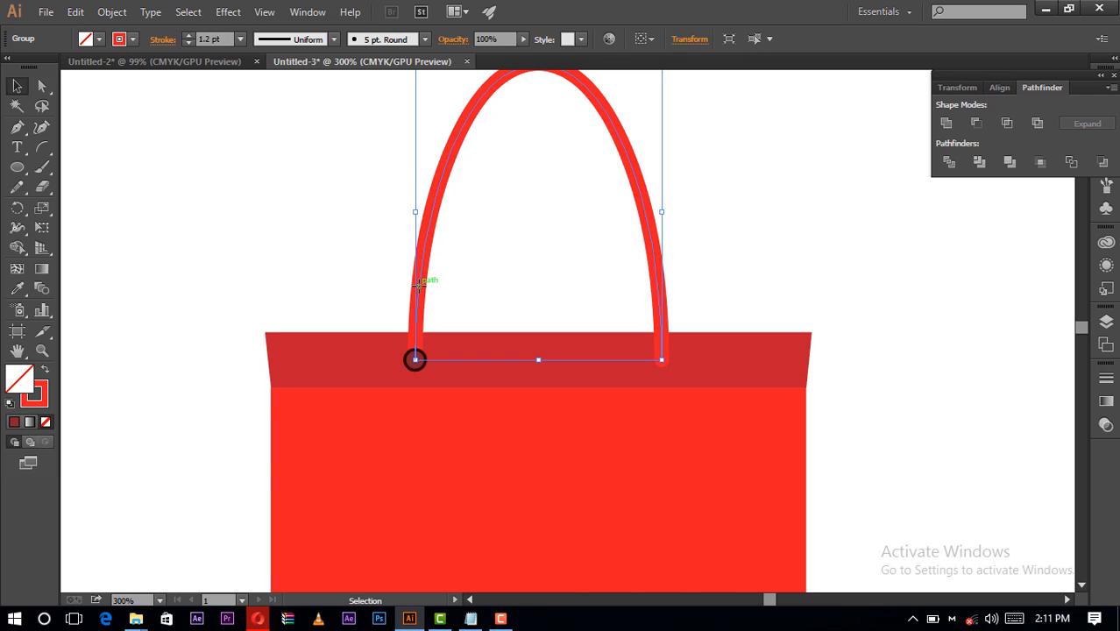
right_click(415, 328)
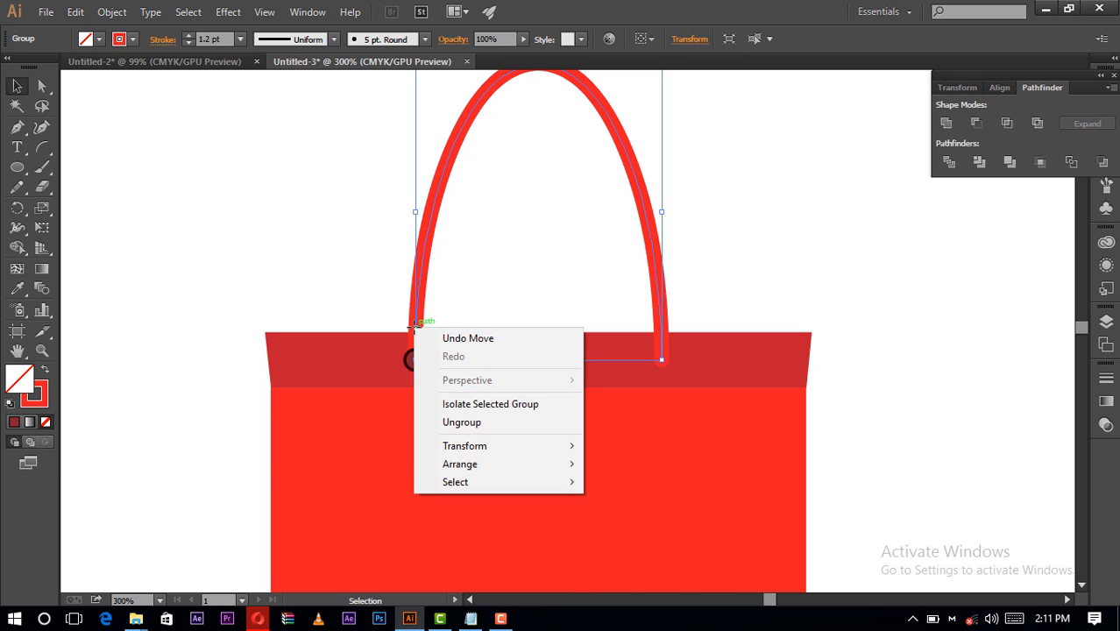
mouse_move(511, 463)
click(638, 465)
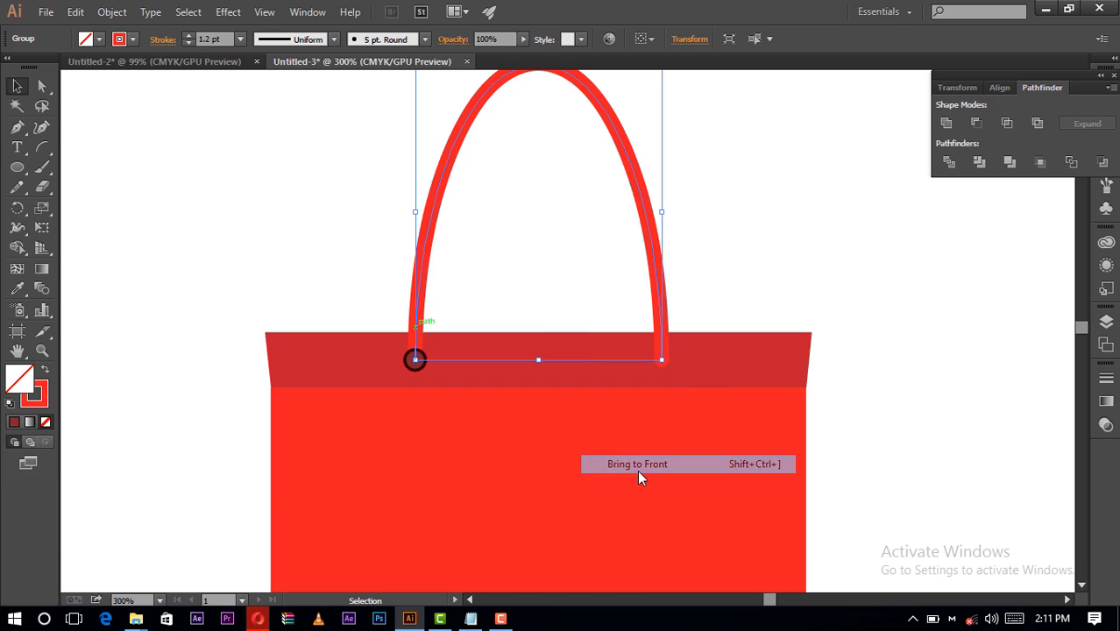
click(513, 321)
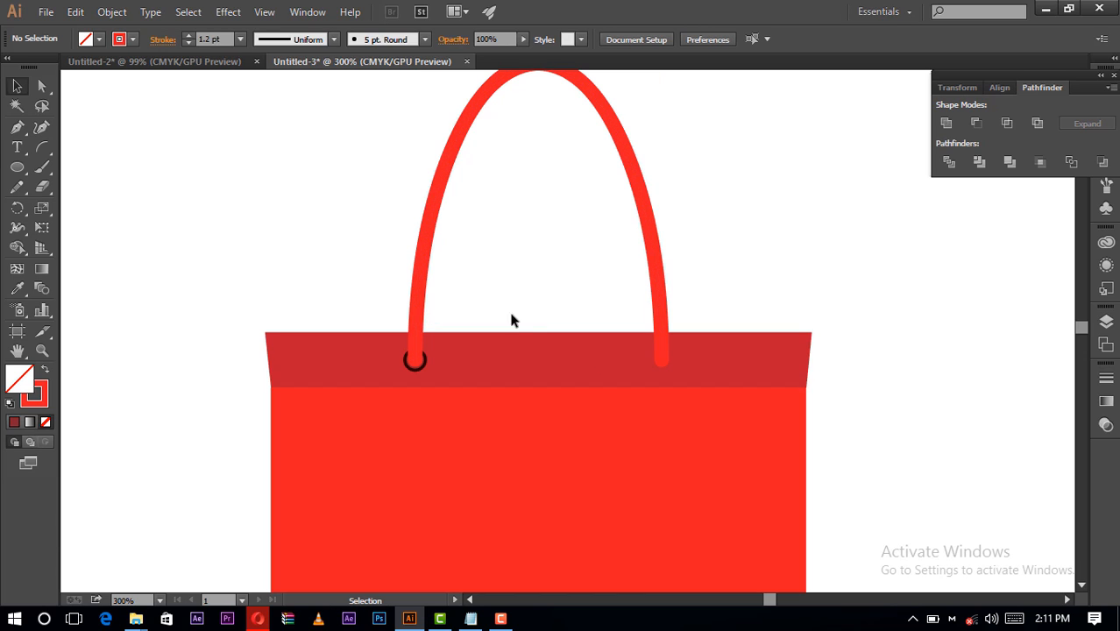
- Enlarge the small circle slightly, recenter it on the handle's left end, and set its stroke weight to 2 pt
click(423, 364)
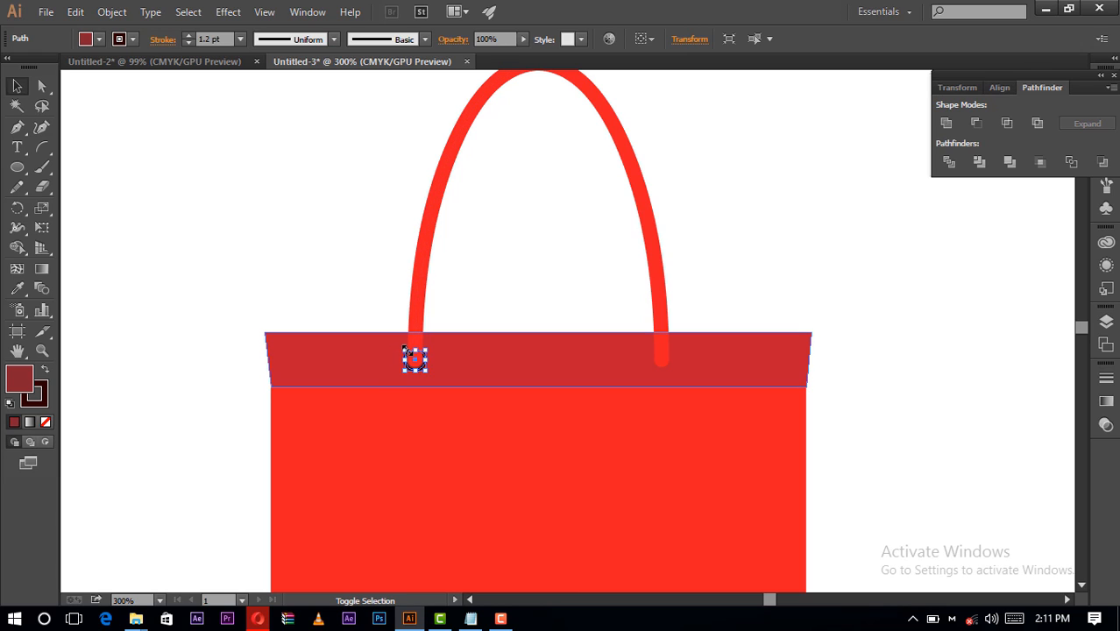
drag(404, 349, 397, 341)
key(Right)
key(Down)
click(190, 36)
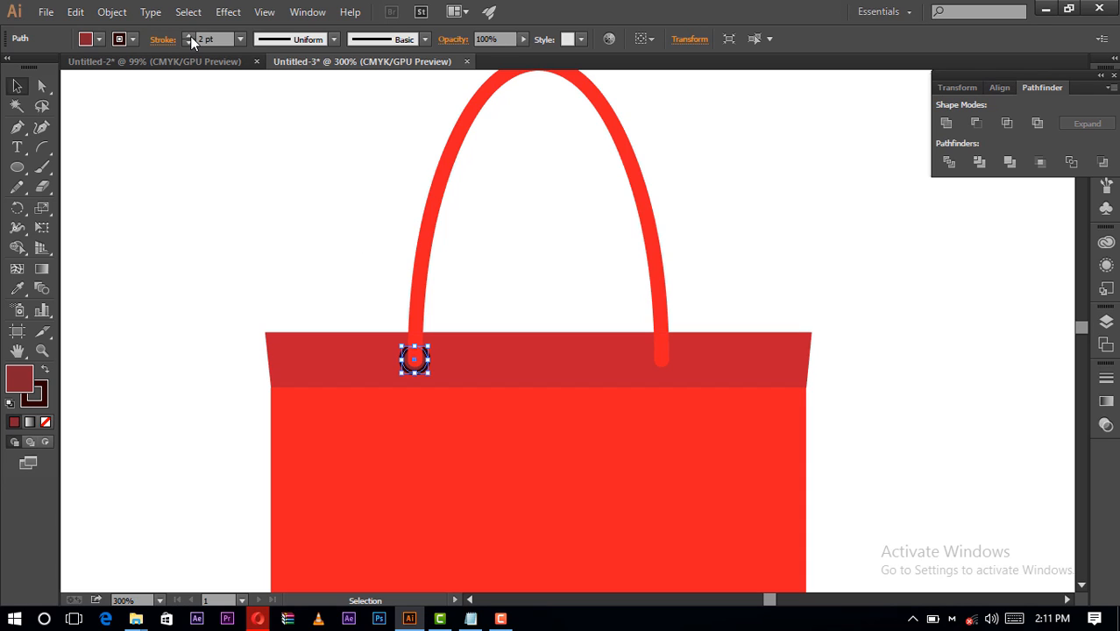
click(301, 208)
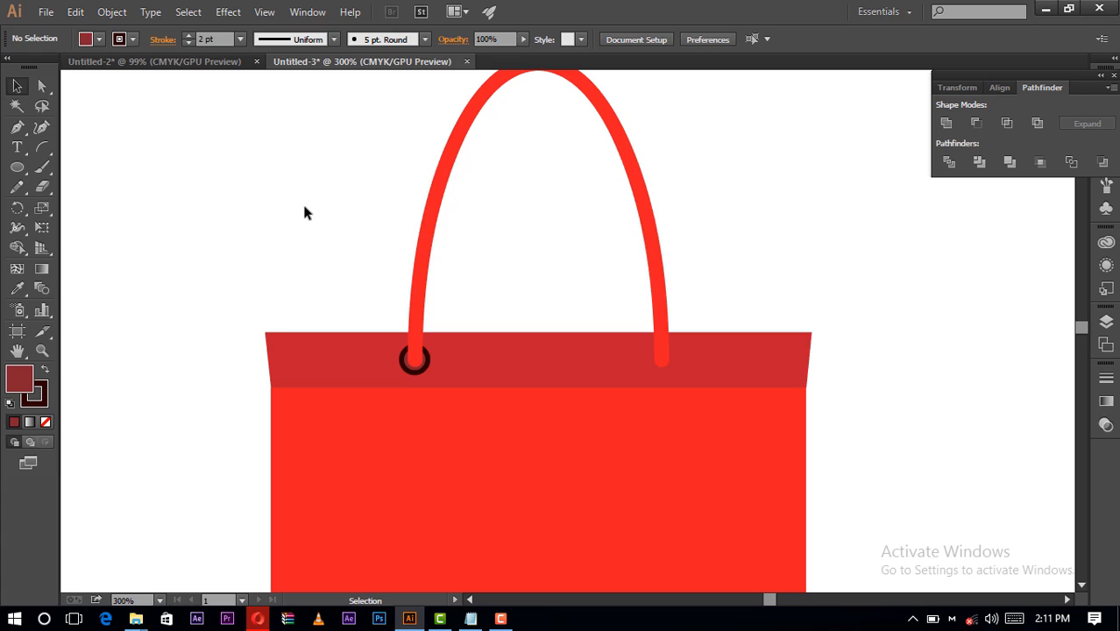
click(427, 359)
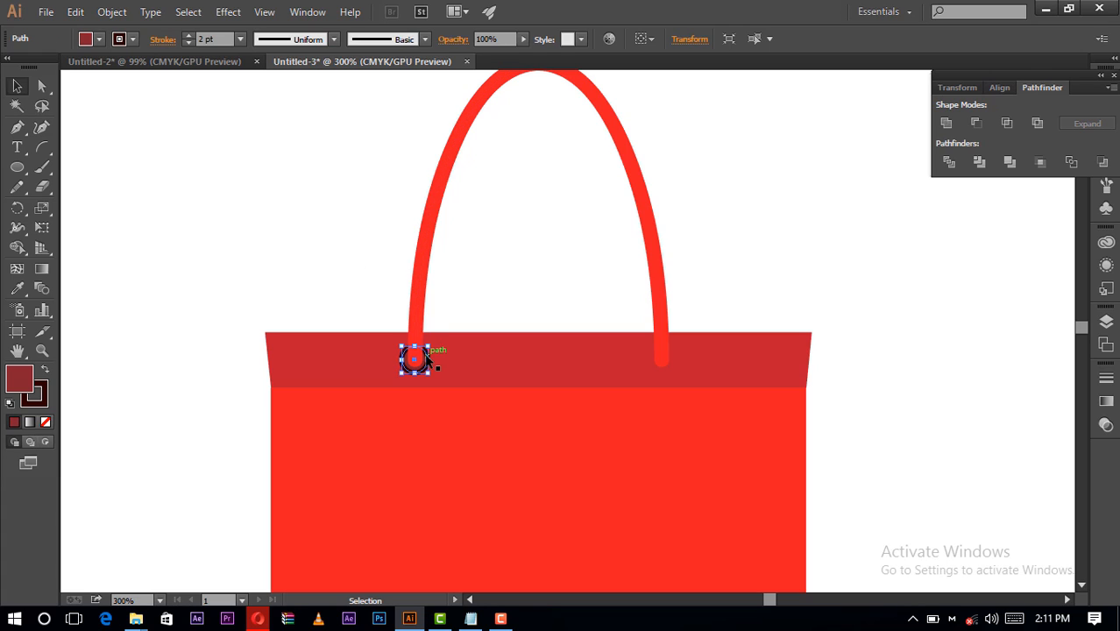
click(395, 304)
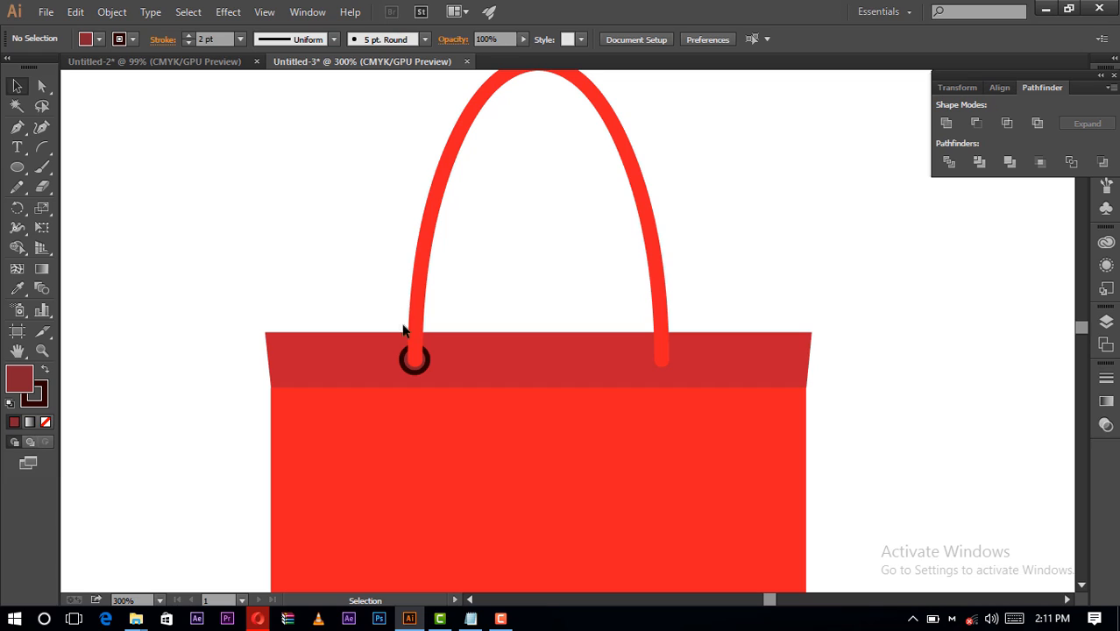
- Duplicate the finished eyelet circle and place the copy over the handle's right end
drag(408, 355, 409, 358)
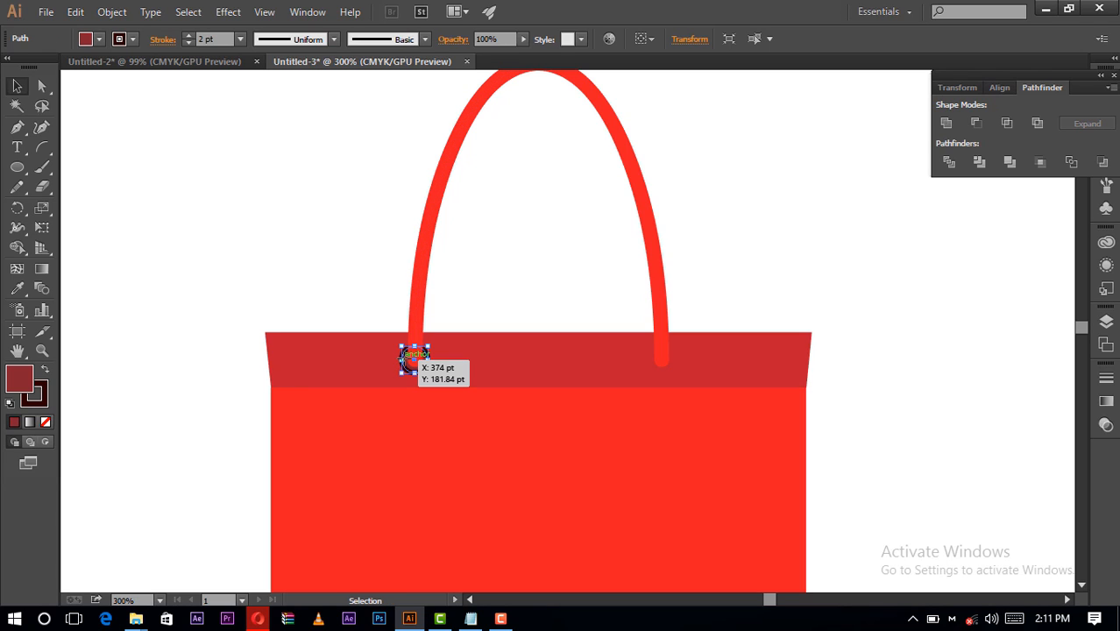
key(ctrl+c)
key(ctrl+v)
click(498, 213)
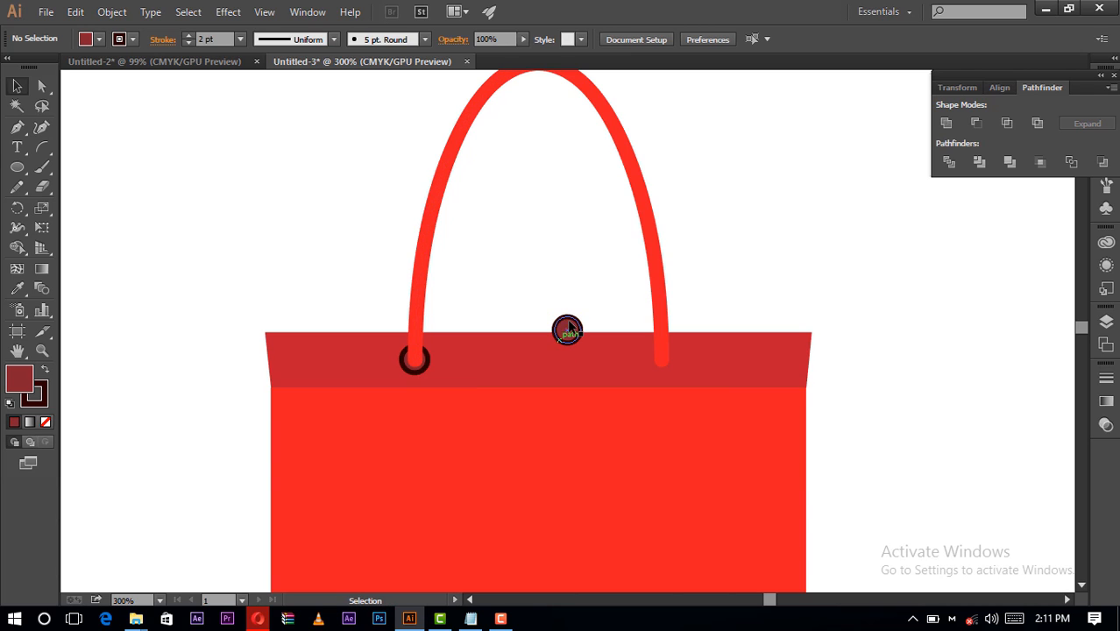
drag(567, 331, 661, 364)
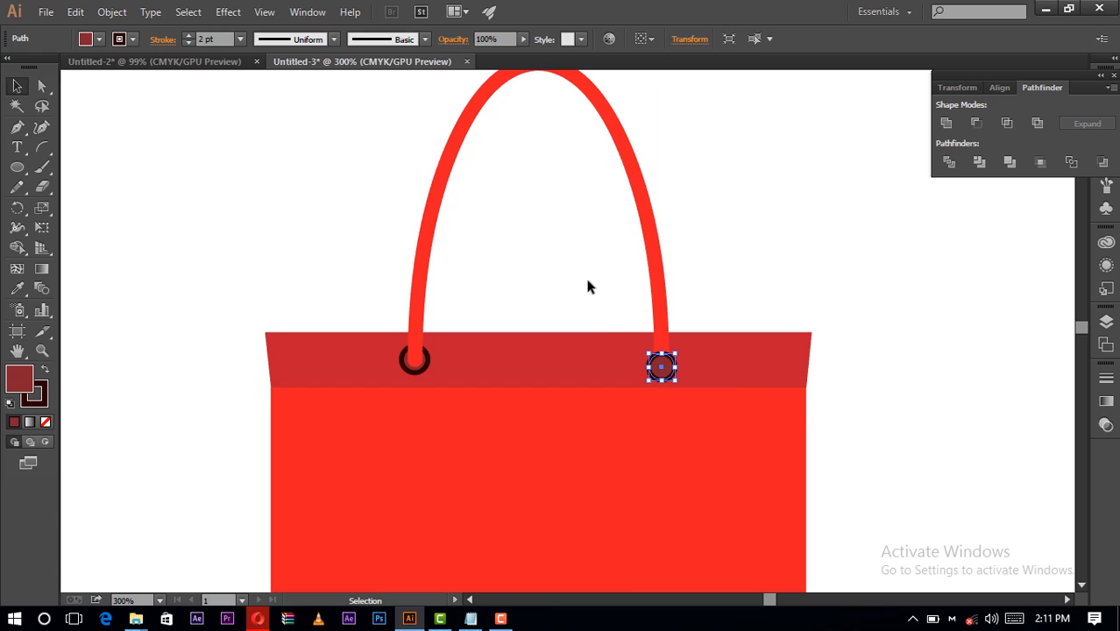
click(594, 290)
- Bring the handle to the front of the right eyelet and deselect it
click(661, 282)
right_click(659, 286)
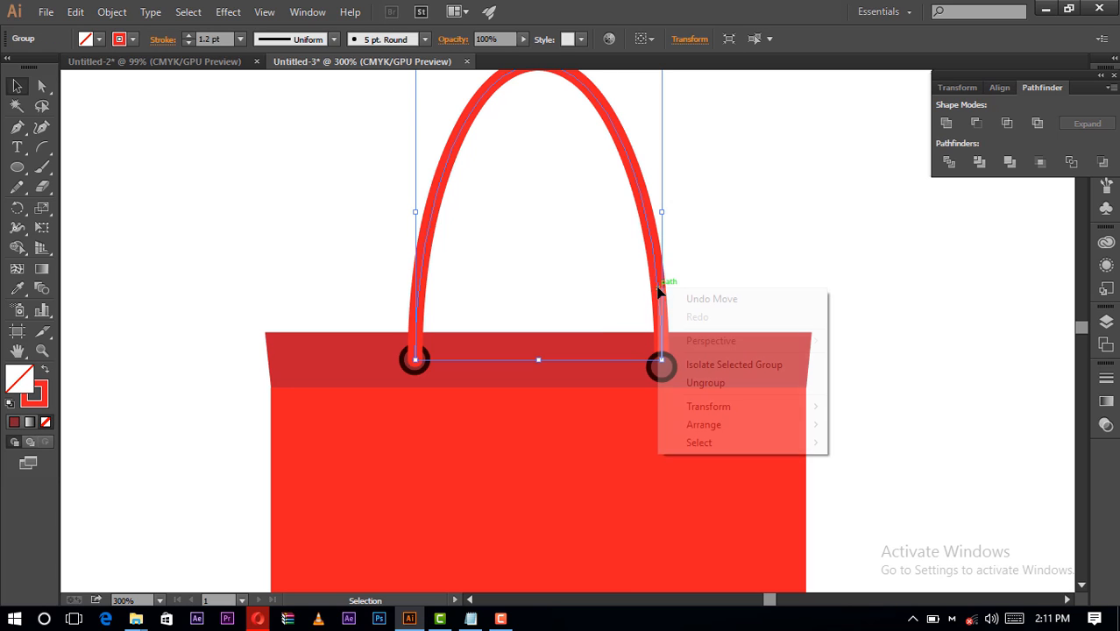
mouse_move(812, 425)
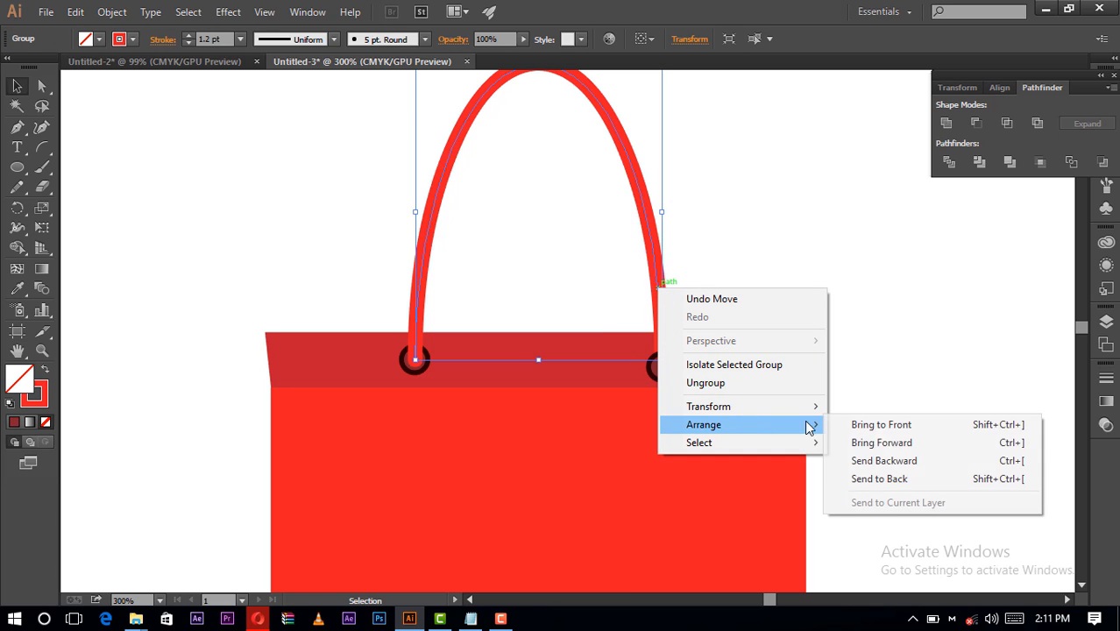
click(894, 428)
click(522, 195)
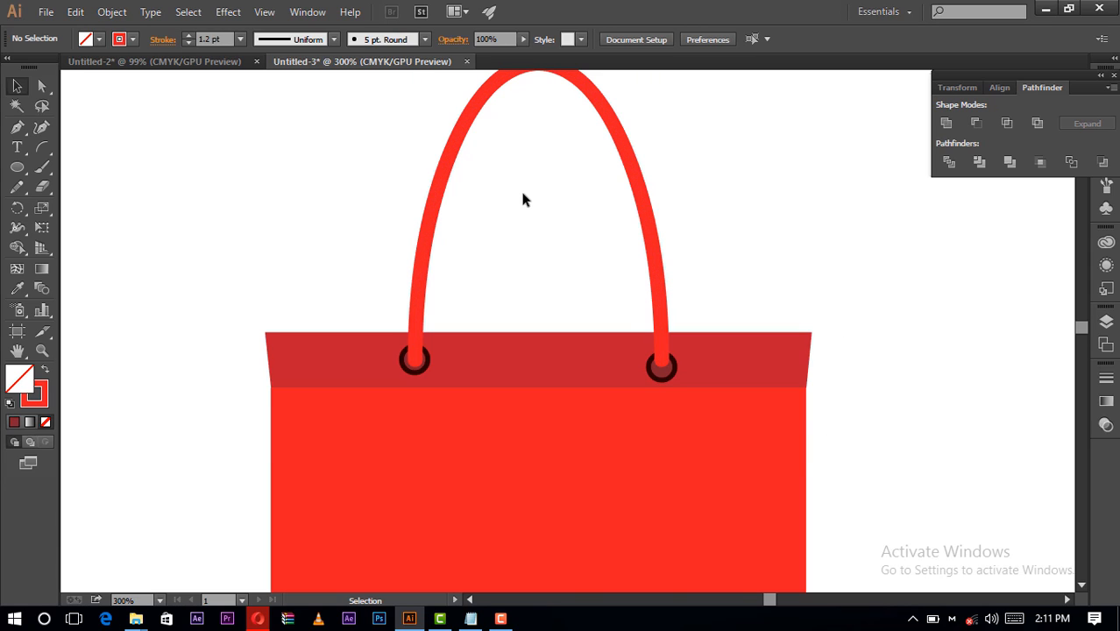
- Show the rulers, place a horizontal guide along the left eyelet's lower edge, and align the right eyelet to it
key(ctrl+r)
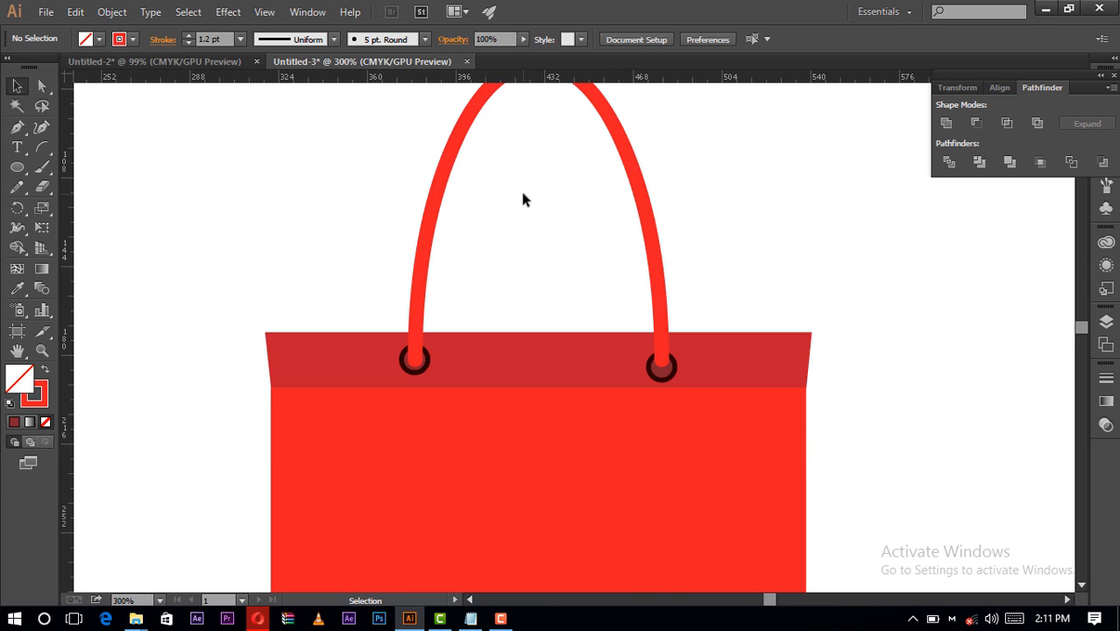
drag(513, 81, 551, 375)
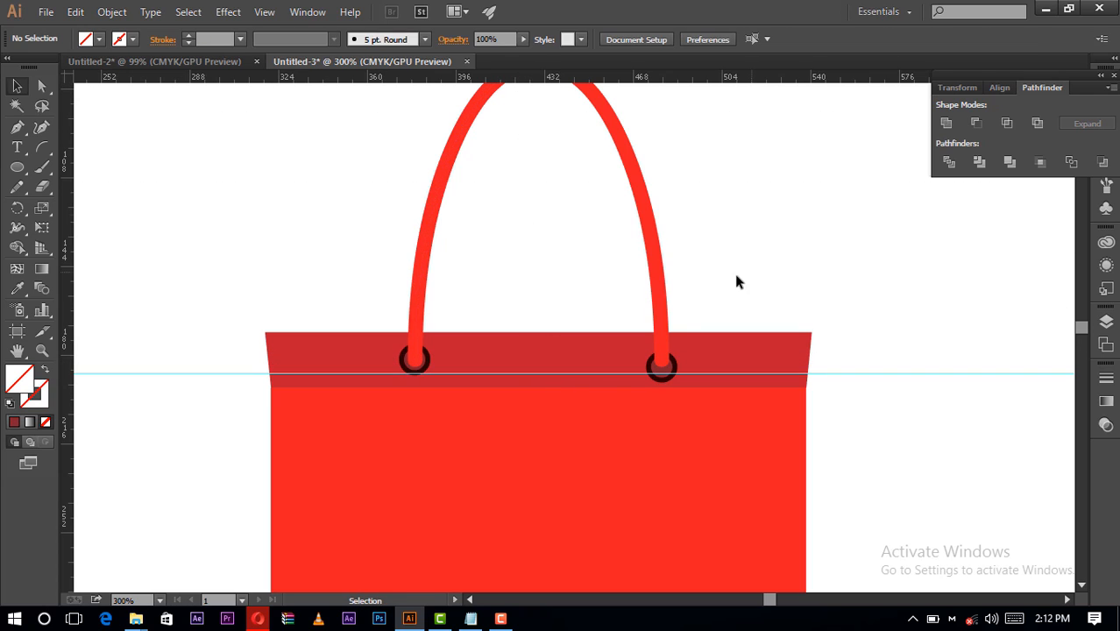
click(662, 370)
drag(659, 368, 658, 363)
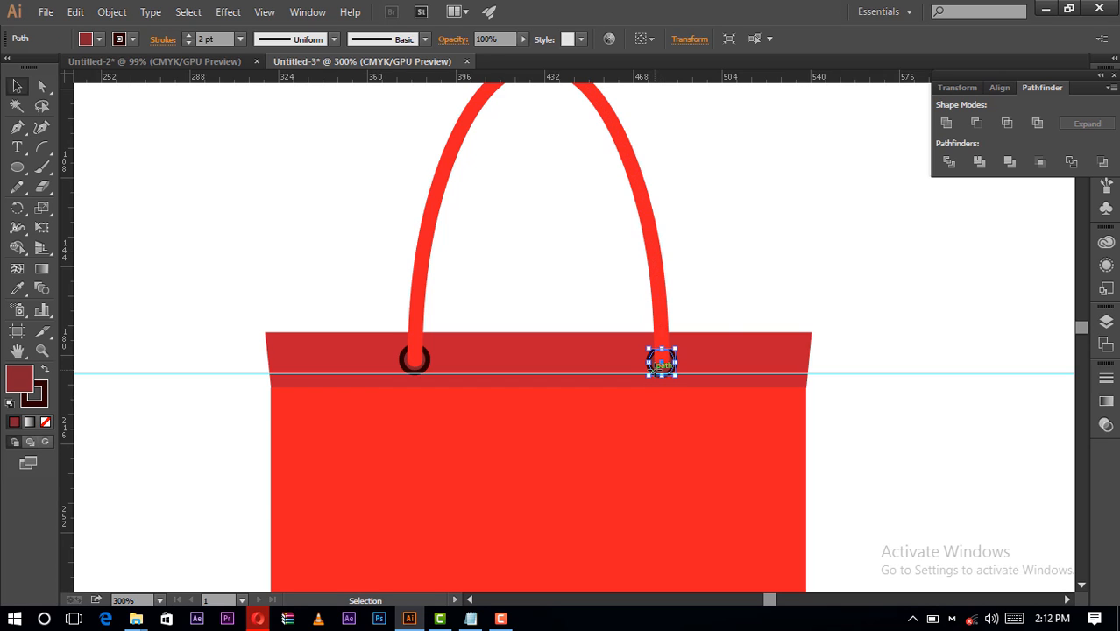
click(752, 250)
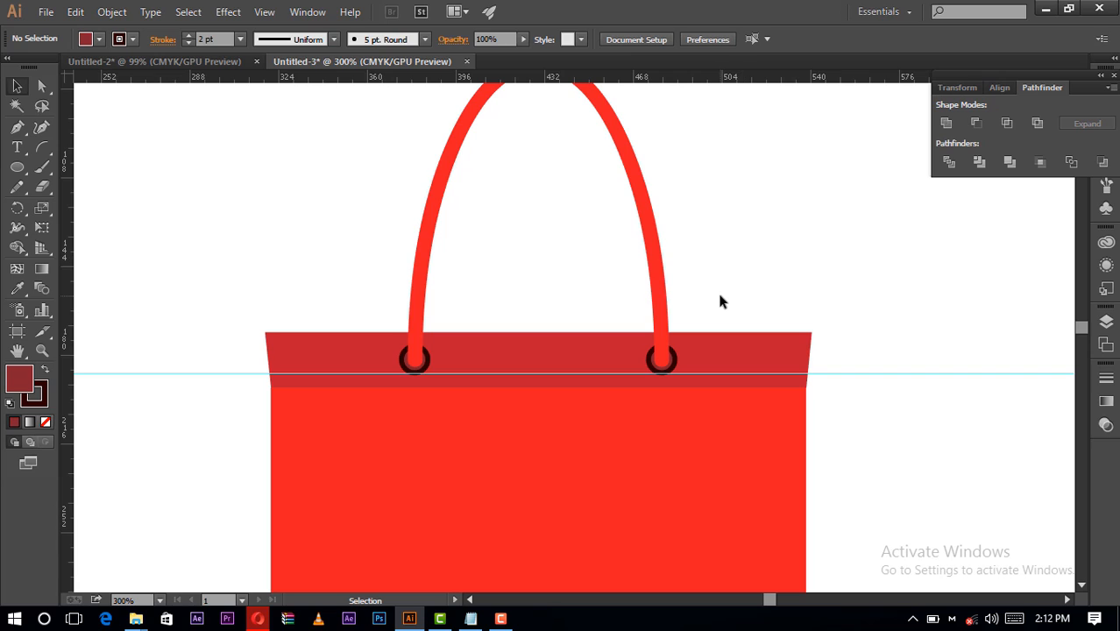
- Fit the artboard on screen and move the horizontal guide down below the bag
scroll(387, 332, down, 1)
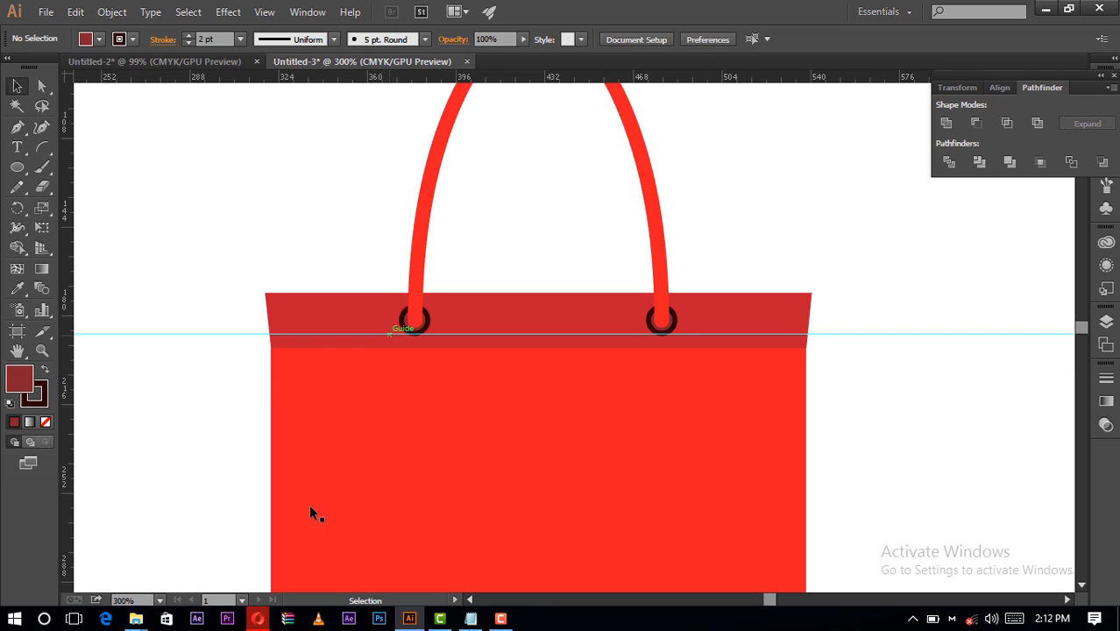
click(160, 601)
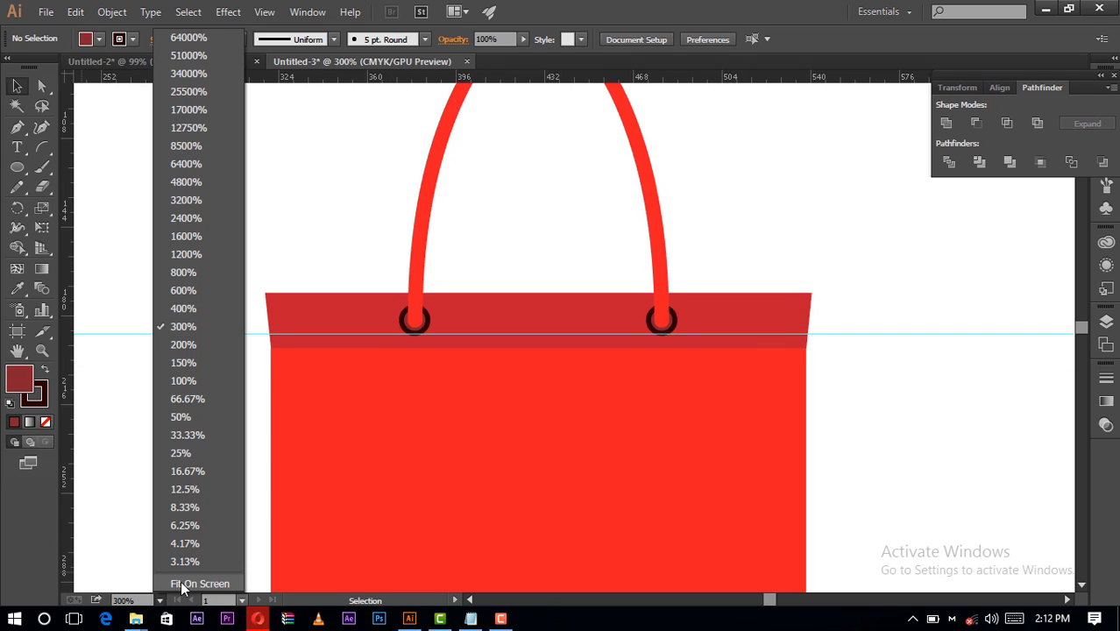
click(182, 582)
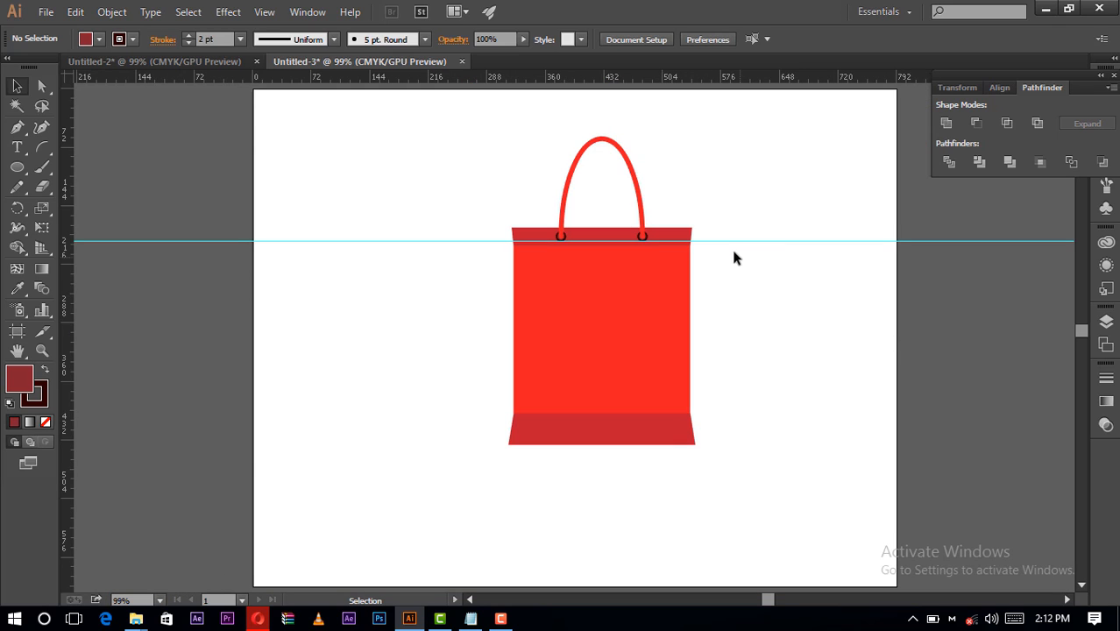
drag(726, 245, 732, 524)
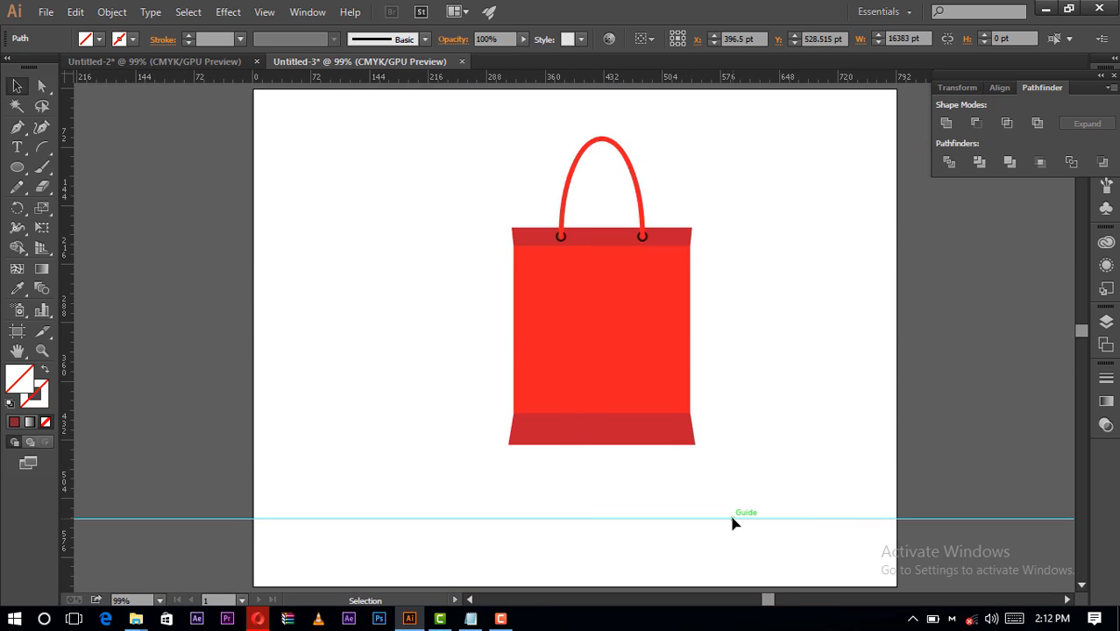
click(732, 194)
- Select all parts of the red bag and group them
drag(788, 175, 457, 466)
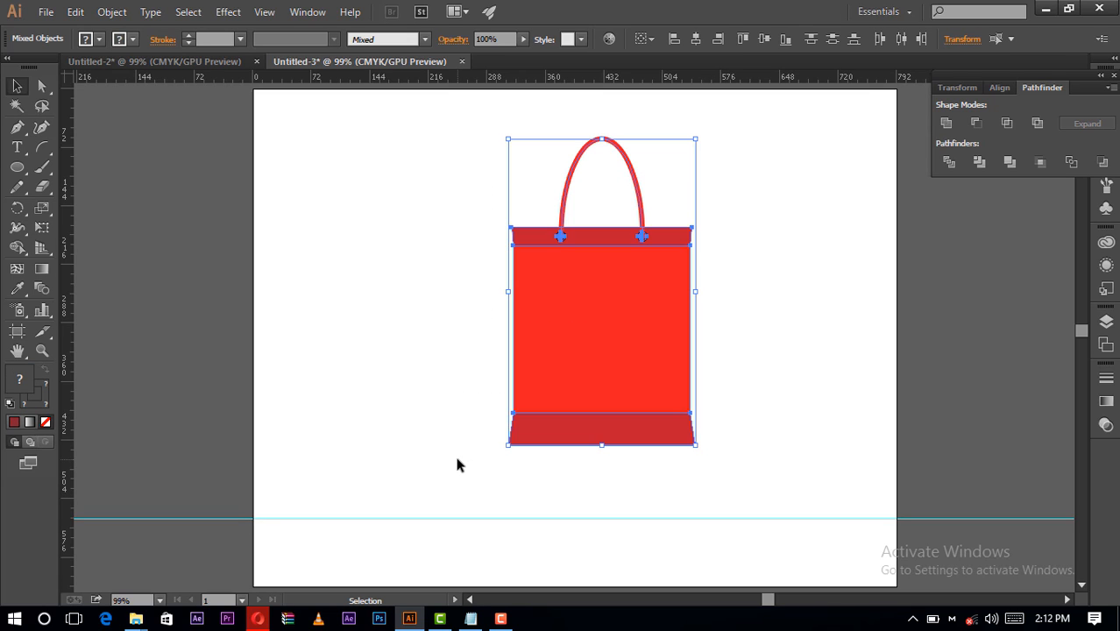
click(472, 344)
click(560, 351)
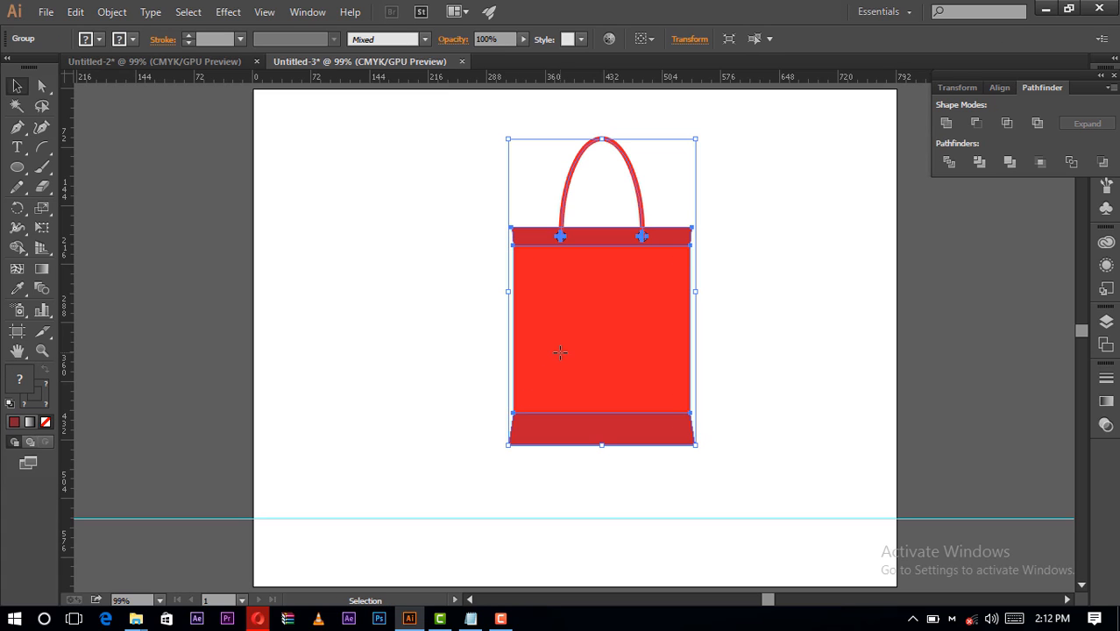
- Duplicate the grouped bag and place the copy to the right of the original
key(a)
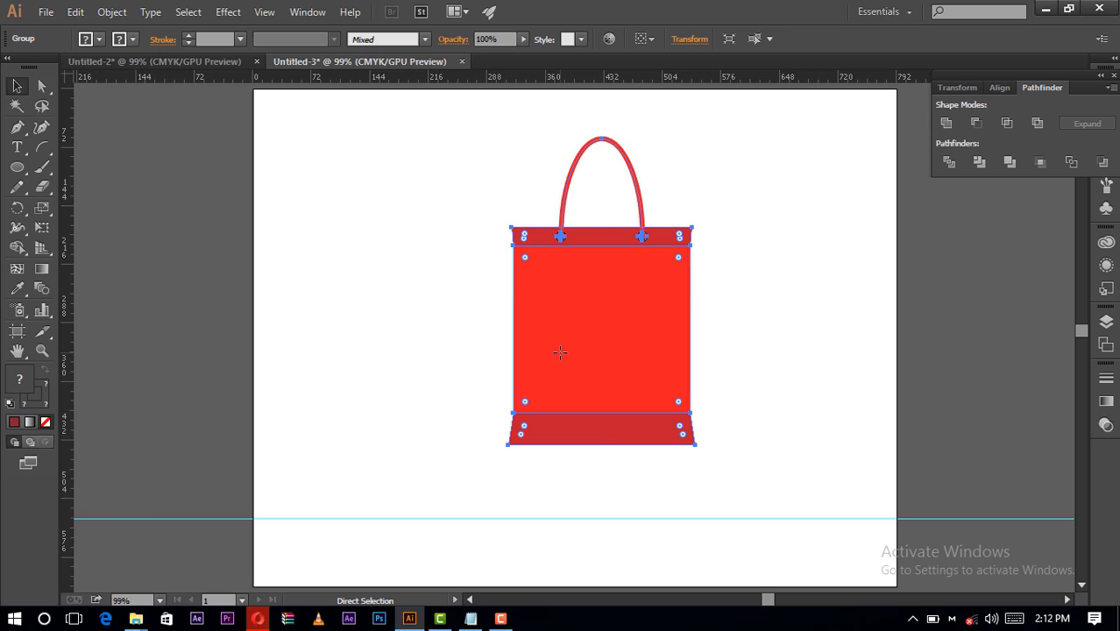
key(ctrl+c)
key(ctrl+v)
key(v)
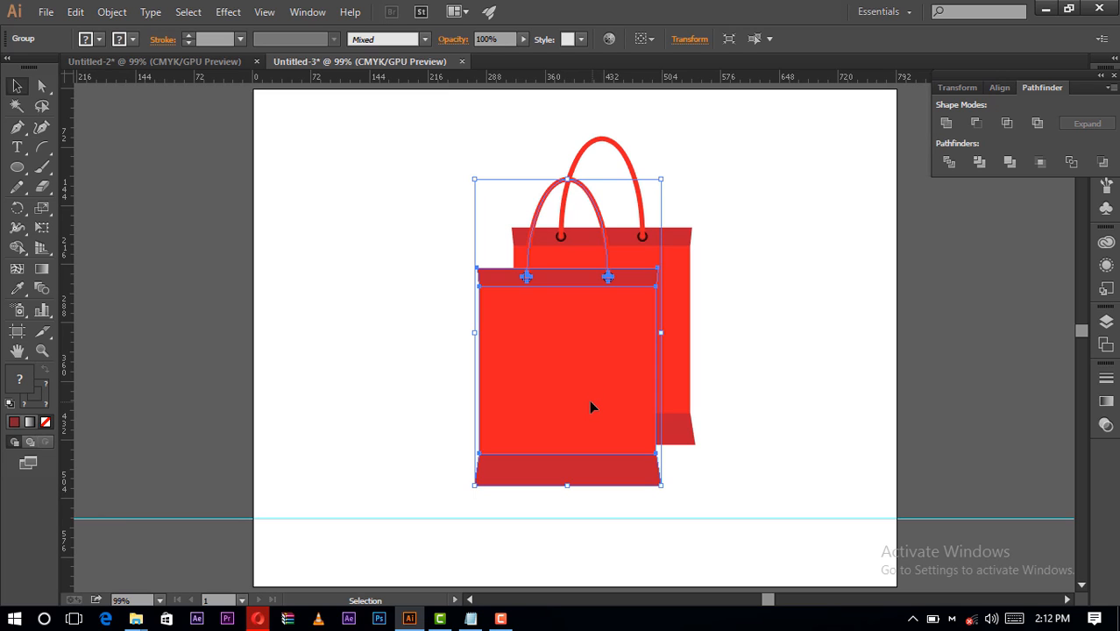
drag(591, 406, 815, 373)
click(814, 477)
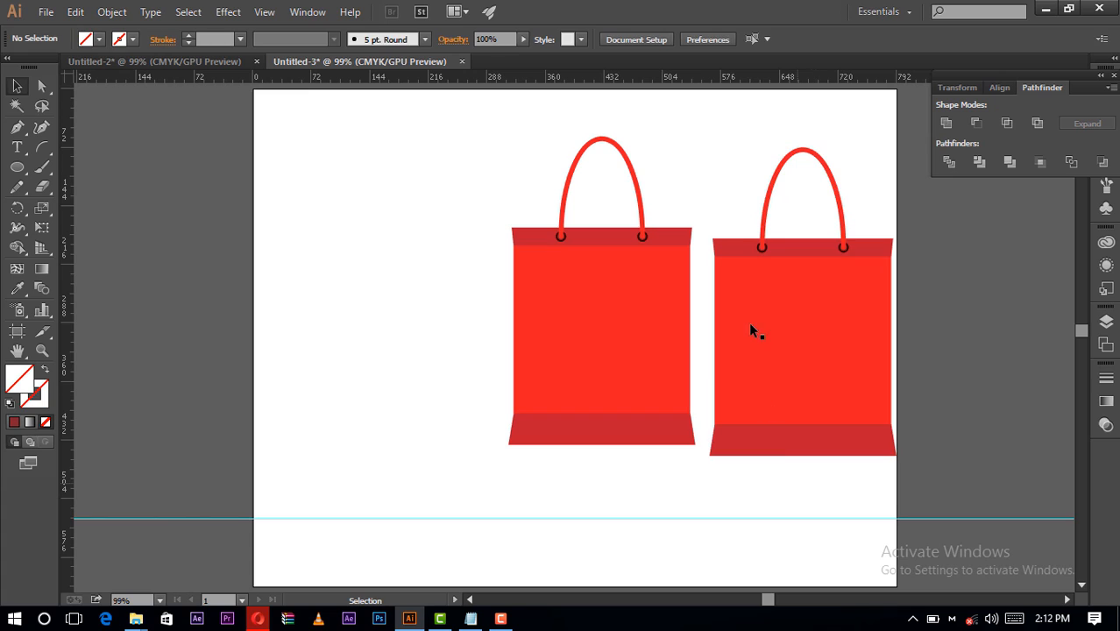
- Isolate the copied bag's main body, fill it with the bright light-blue swatch, and exit isolation
double_click(749, 312)
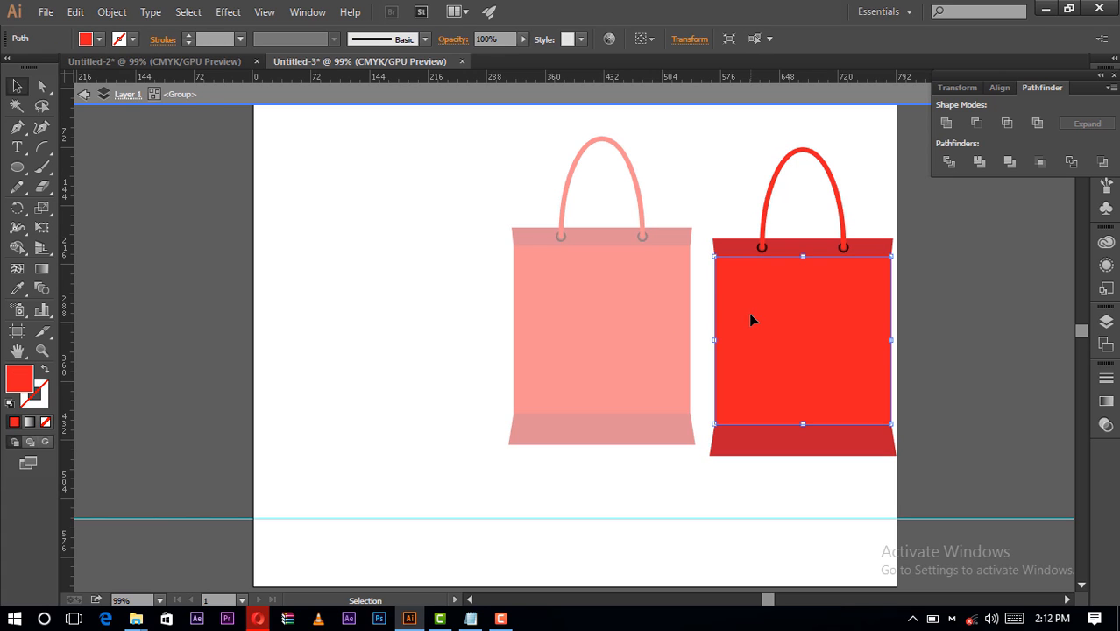
double_click(750, 317)
click(99, 40)
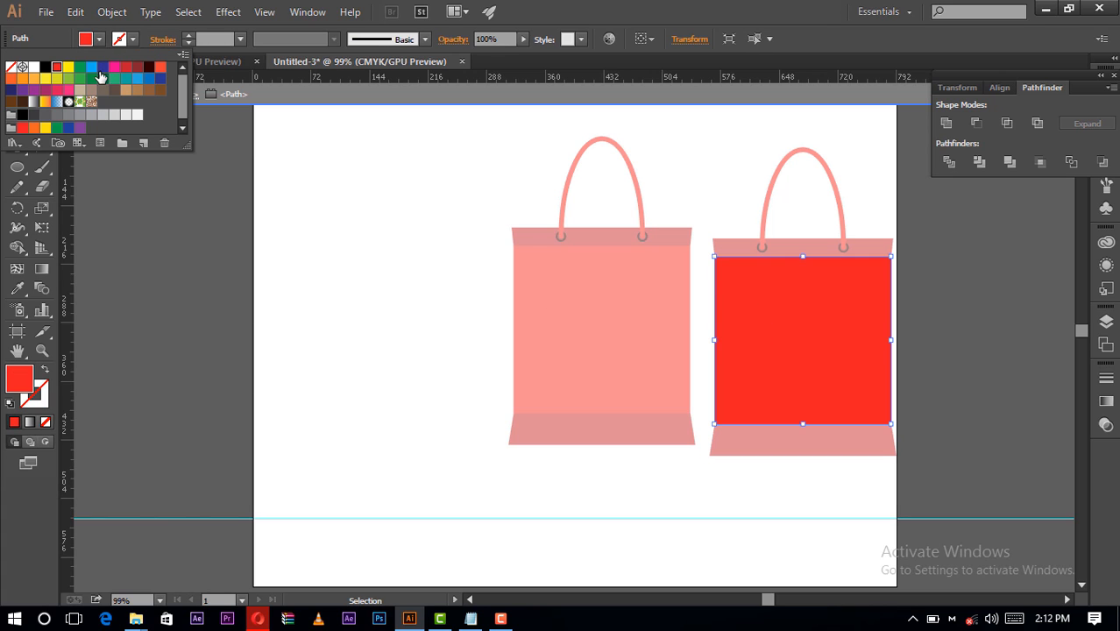
click(91, 67)
key(Escape)
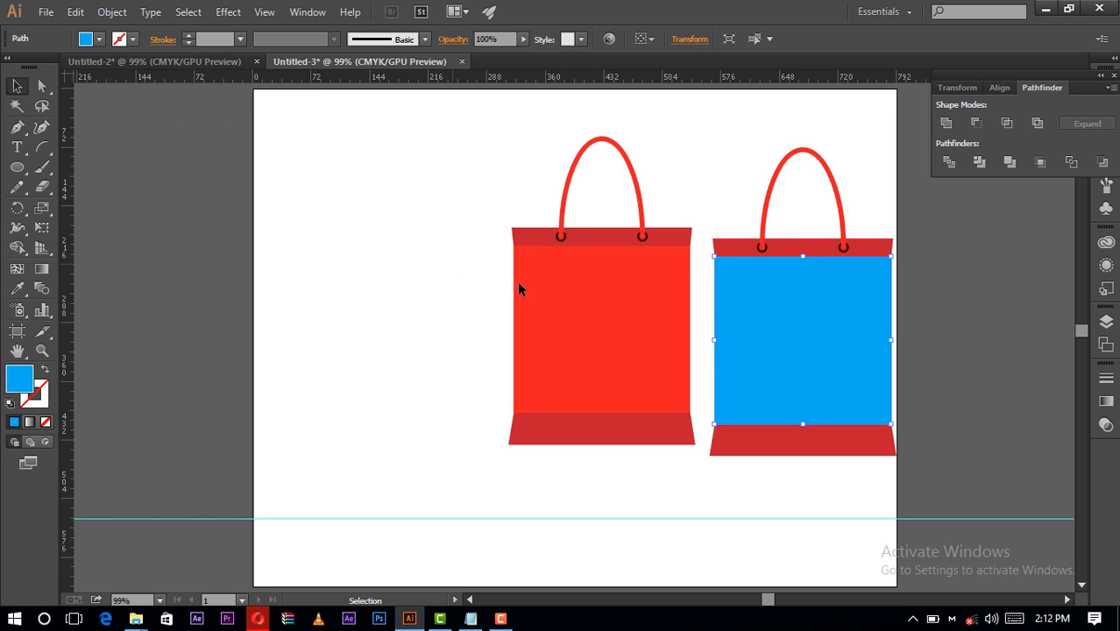
- Isolate the copied bag's top strip, fill it with a darker blue swatch, and exit isolation
double_click(724, 245)
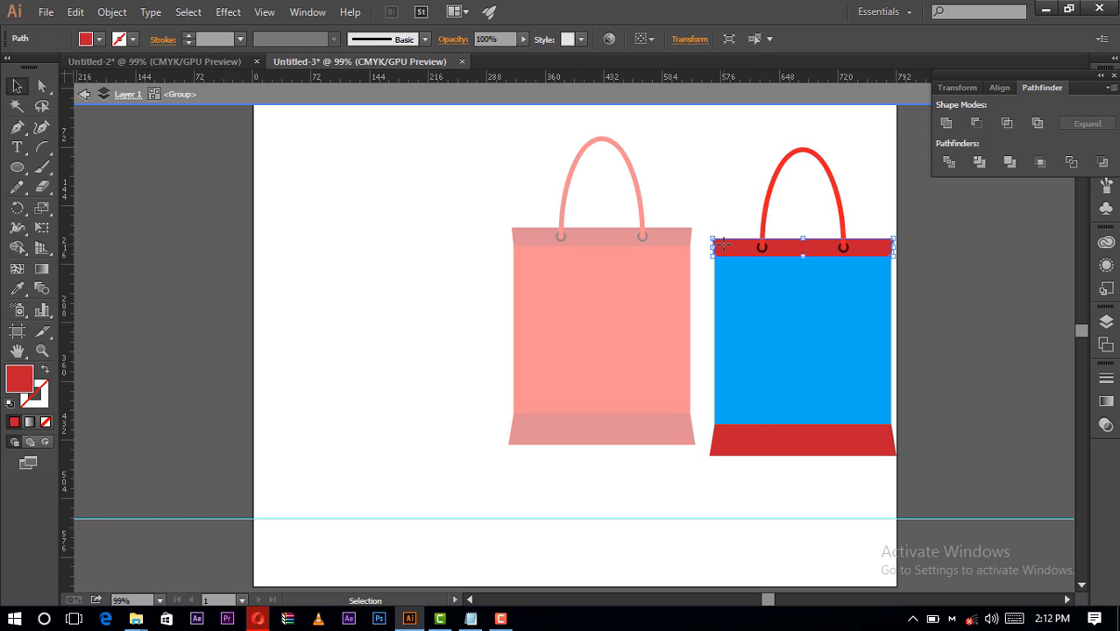
click(101, 39)
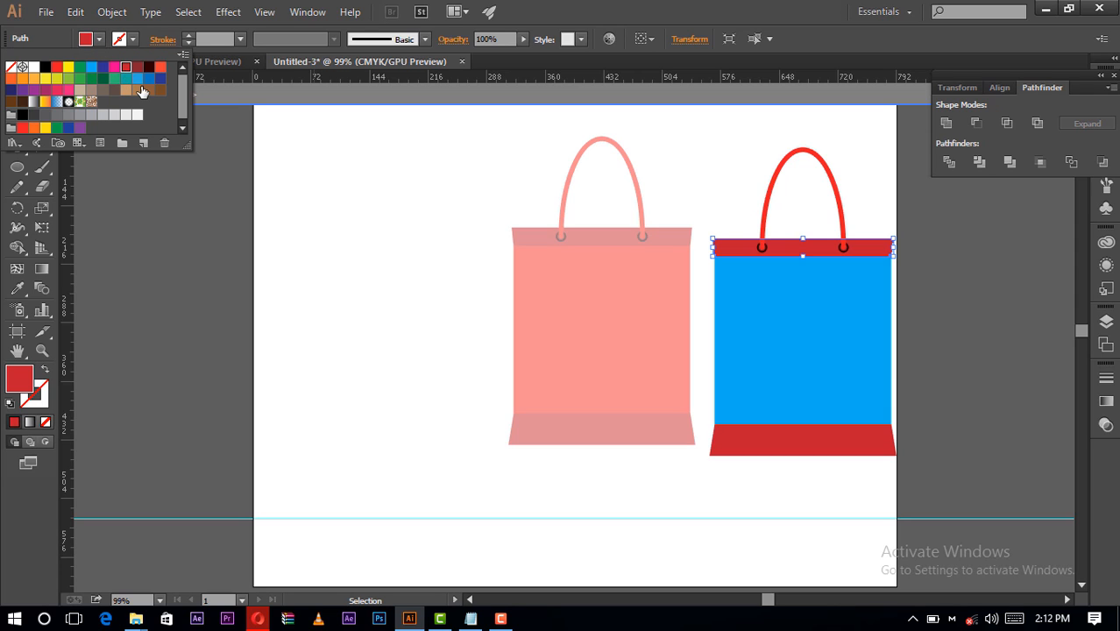
click(149, 80)
click(854, 535)
double_click(854, 535)
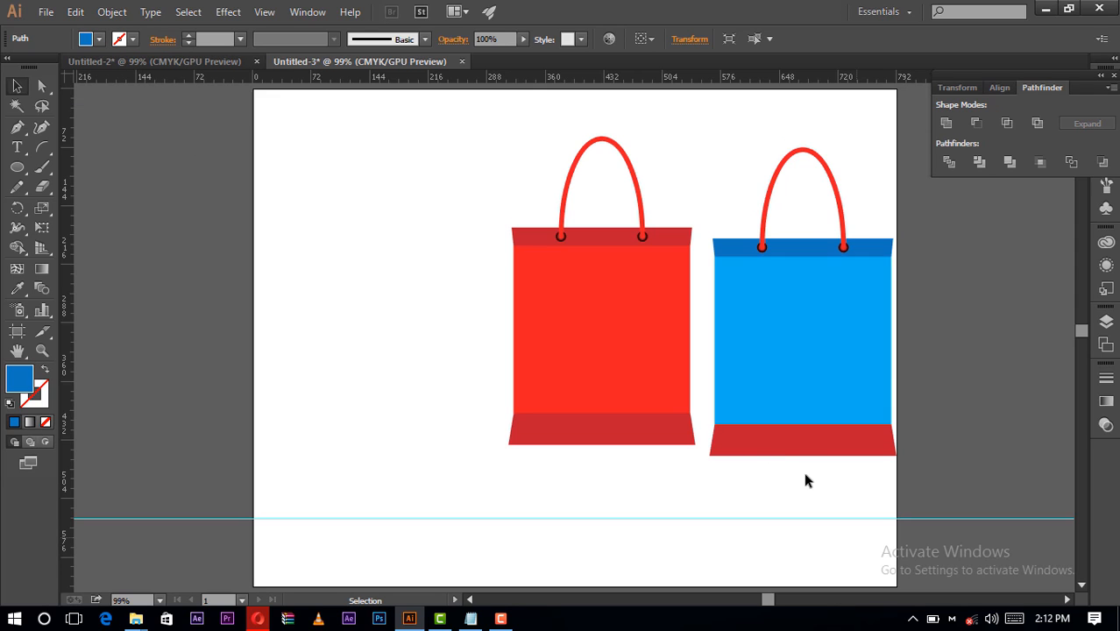
- Isolate the copied bag's bottom strip, fill it with the same darker blue swatch as its top strip, and exit isolation
double_click(804, 446)
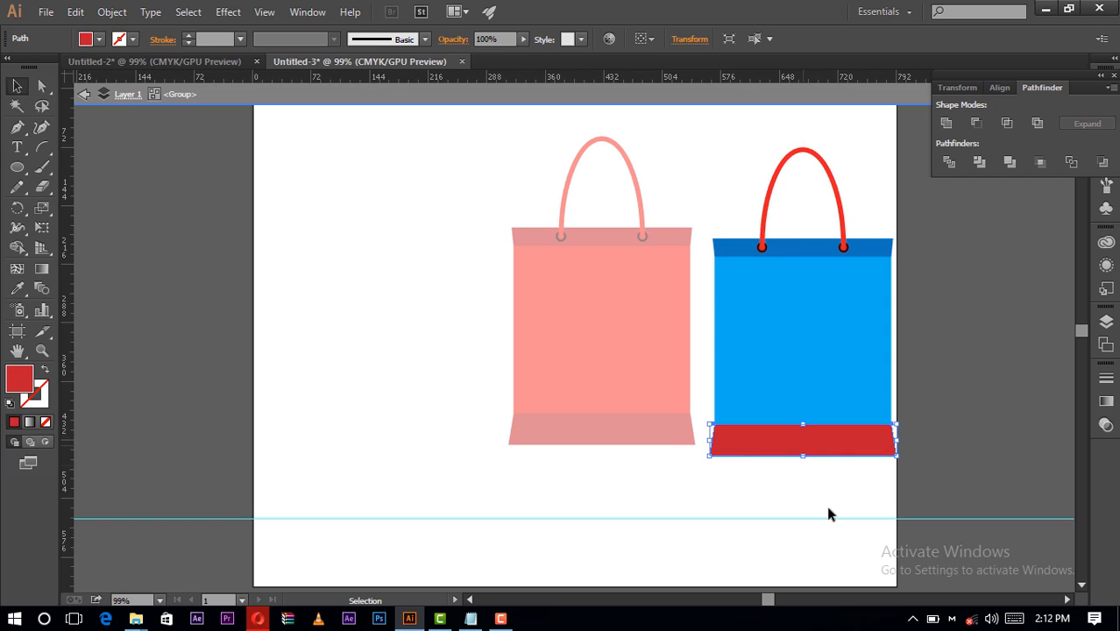
click(99, 38)
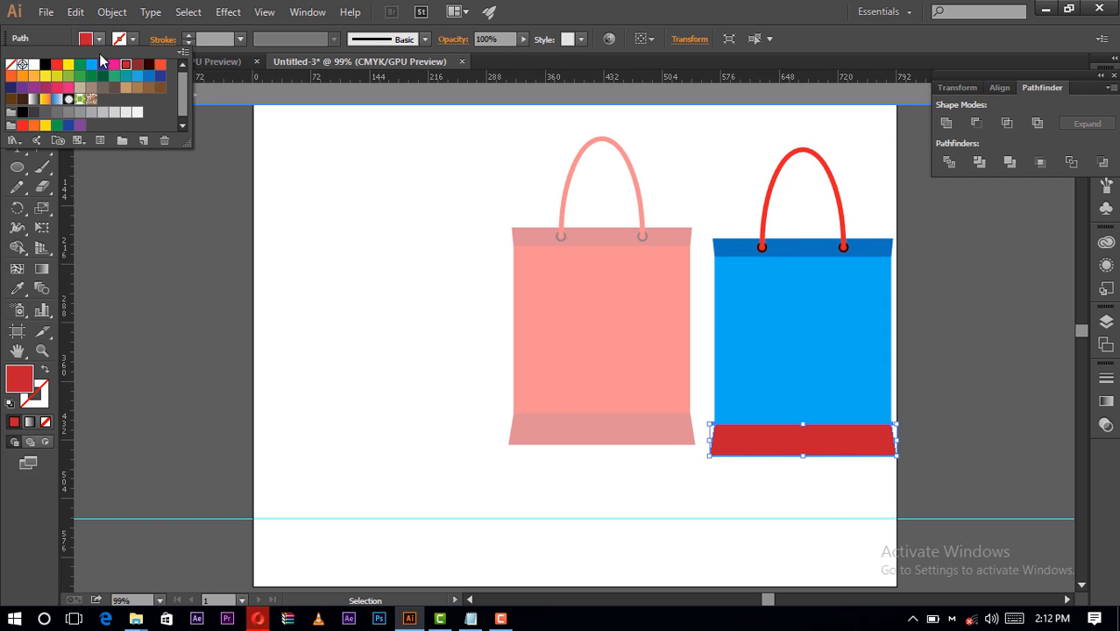
click(149, 76)
click(441, 227)
double_click(441, 227)
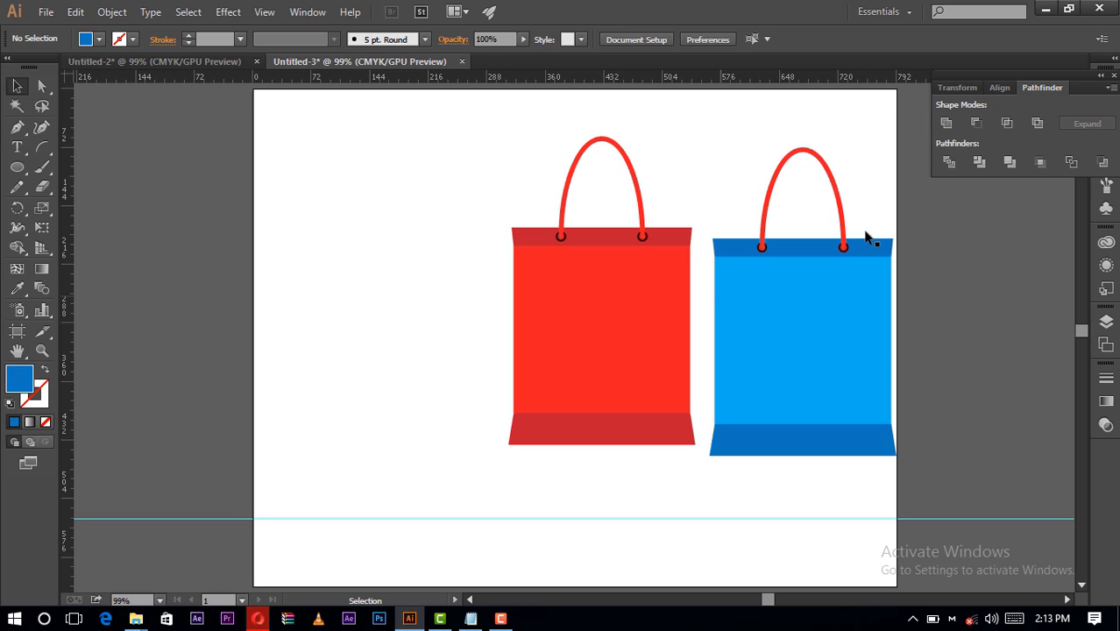
- Isolate the copied bag's handle, set its stroke to the blue swatch C=70 M=15 Y=0 K=0, and exit isolation
click(803, 155)
double_click(803, 155)
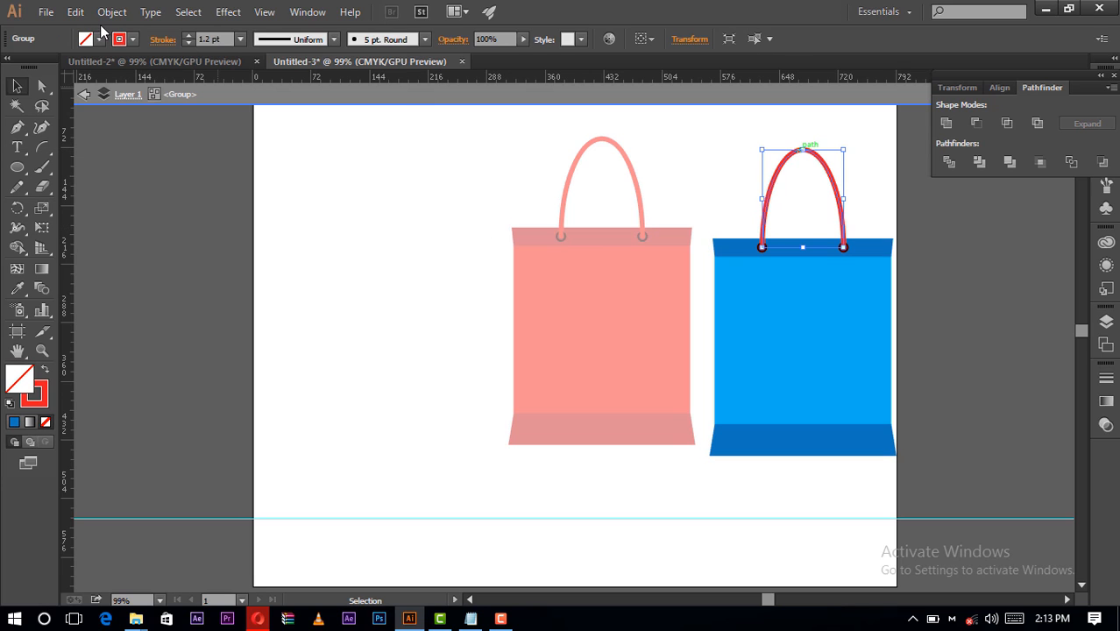
click(133, 39)
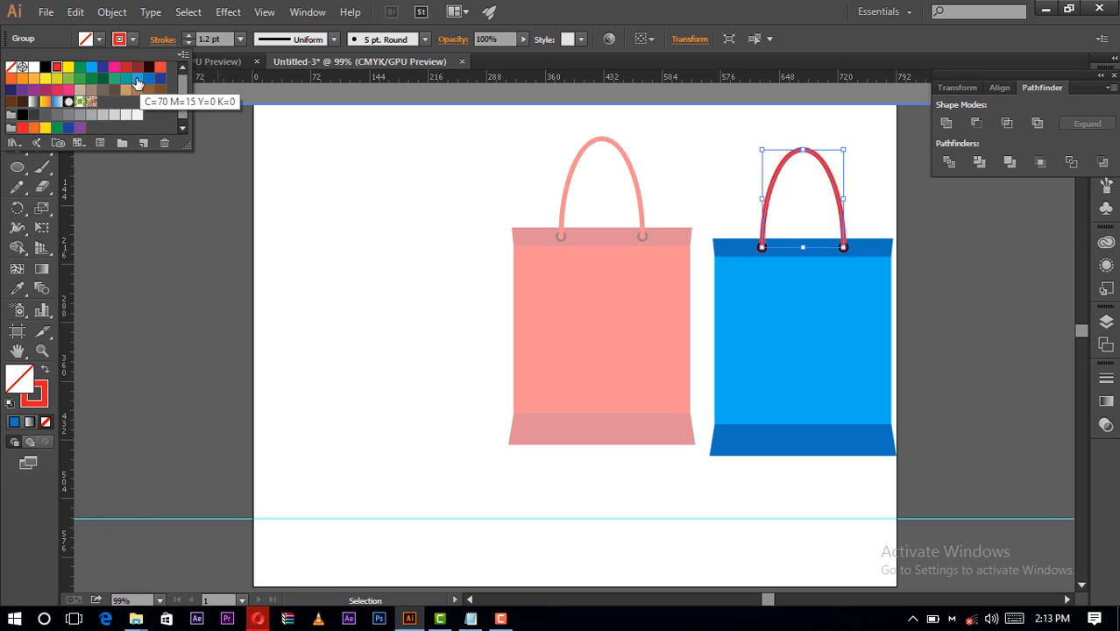
click(137, 78)
double_click(419, 296)
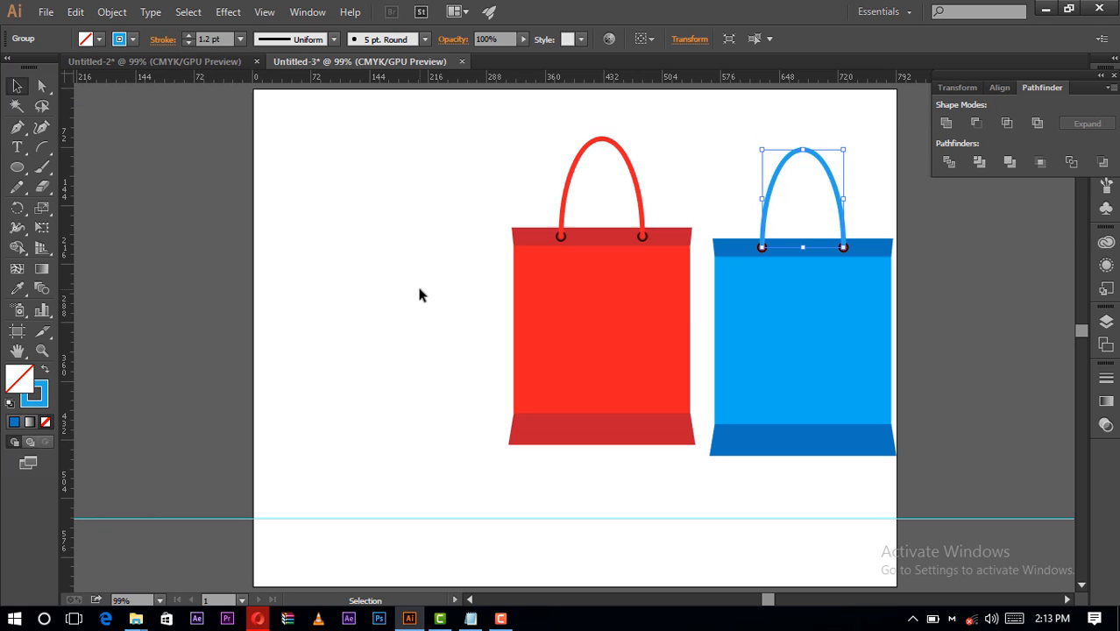
- Isolate the copied bag's left eyelet, set its stroke to the dark navy swatch, and exit isolation
double_click(758, 246)
click(759, 249)
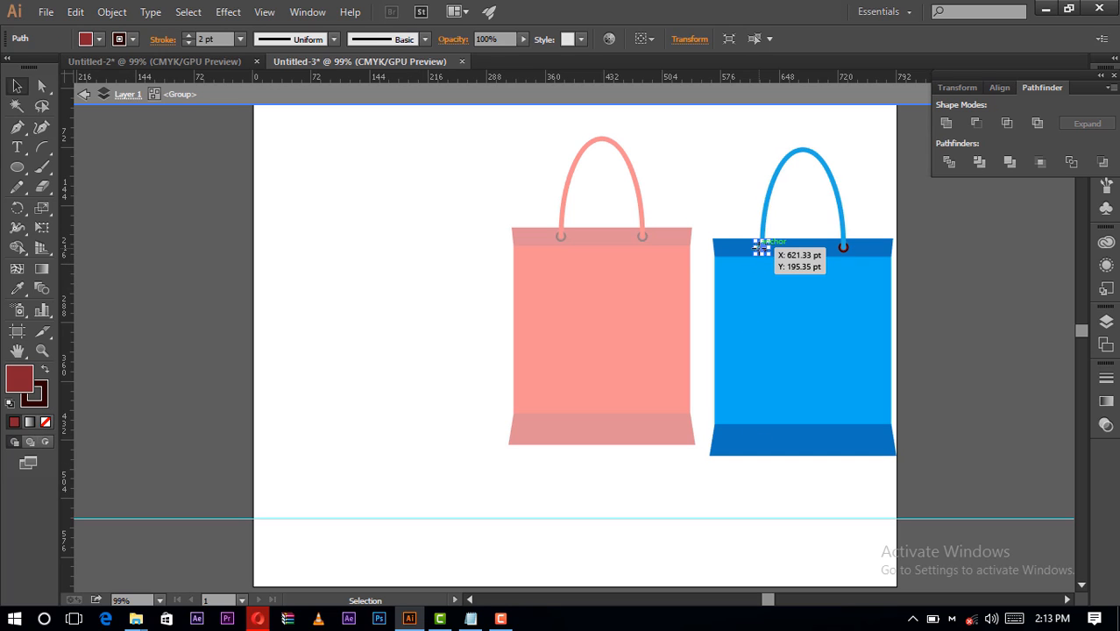
click(134, 40)
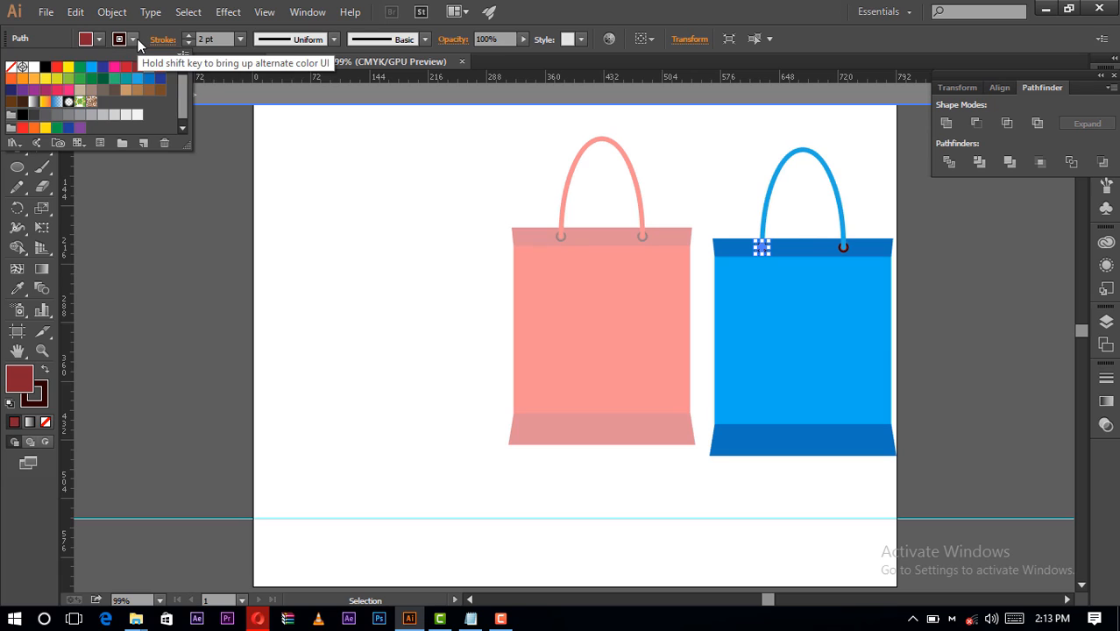
click(11, 90)
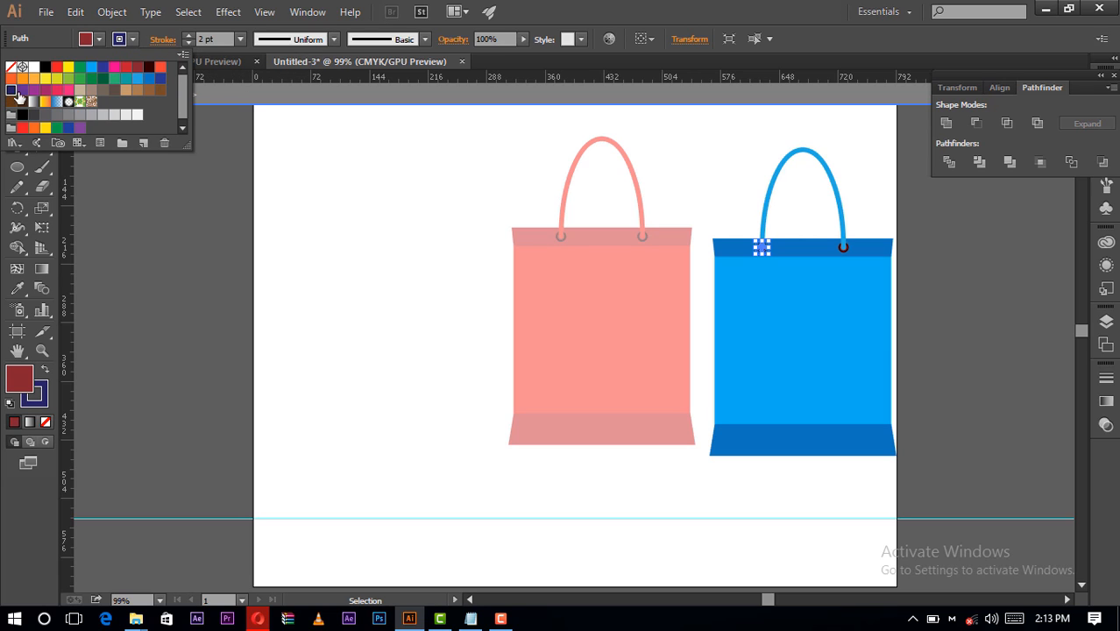
click(387, 162)
double_click(387, 162)
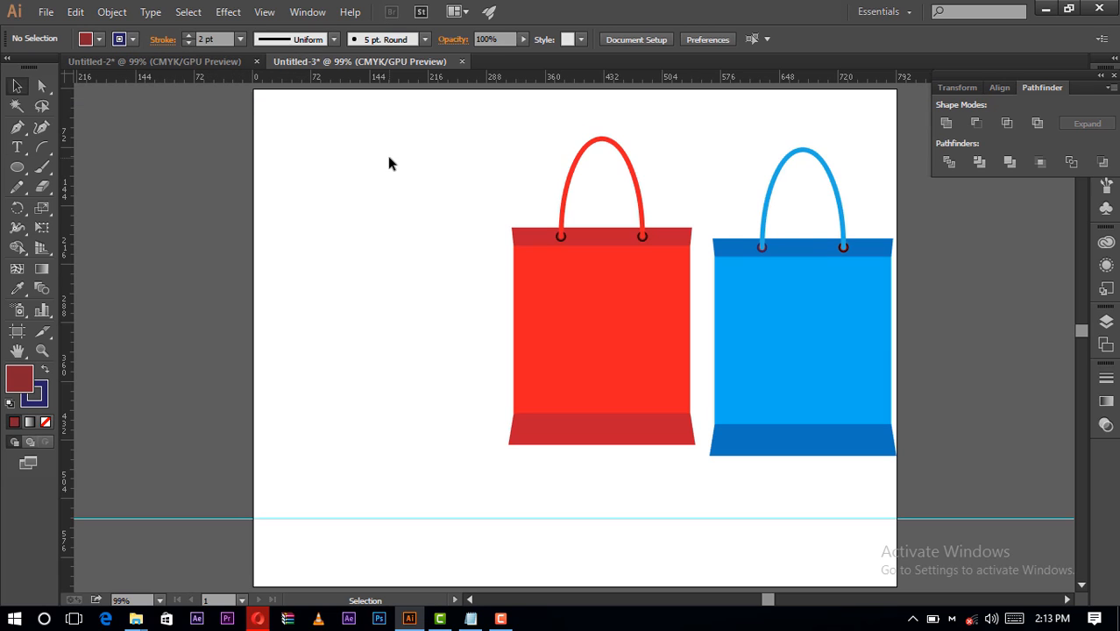
- Reapply the dark navy stroke to the copied bag's left eyelet and fill it with the swatch C=100 M=95 Y=5 K=0
double_click(41, 351)
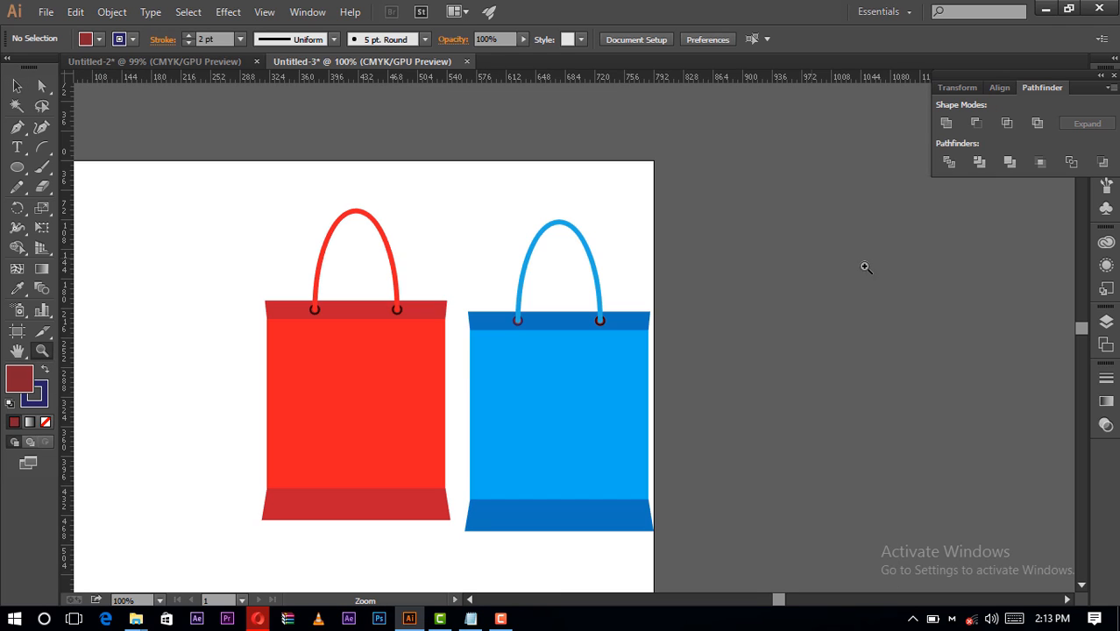
click(653, 317)
click(400, 385)
click(526, 342)
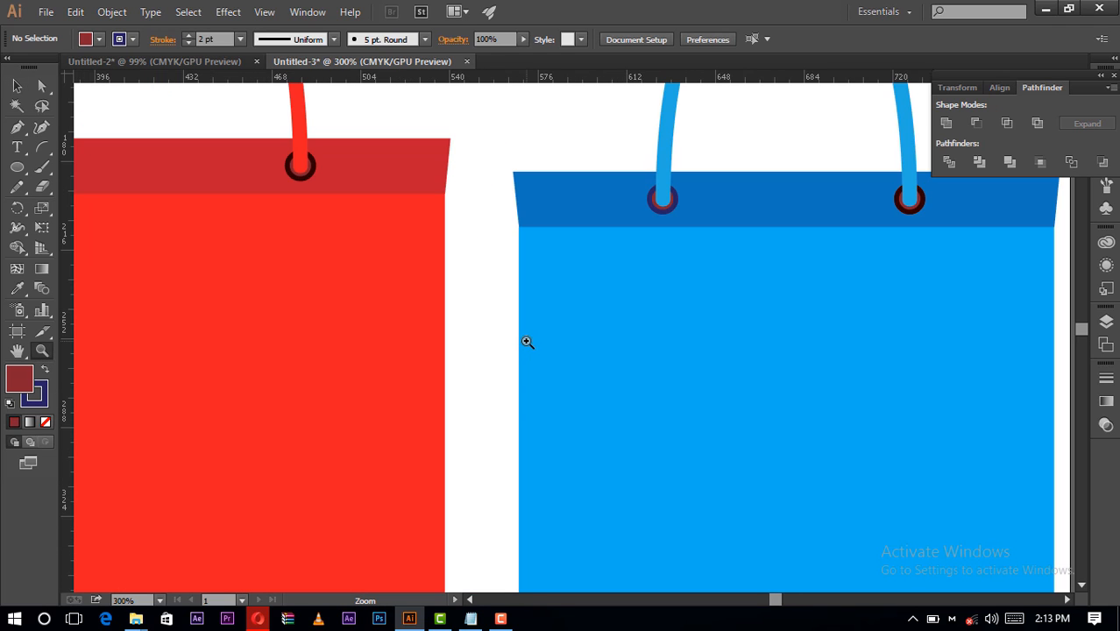
click(913, 215)
key(v)
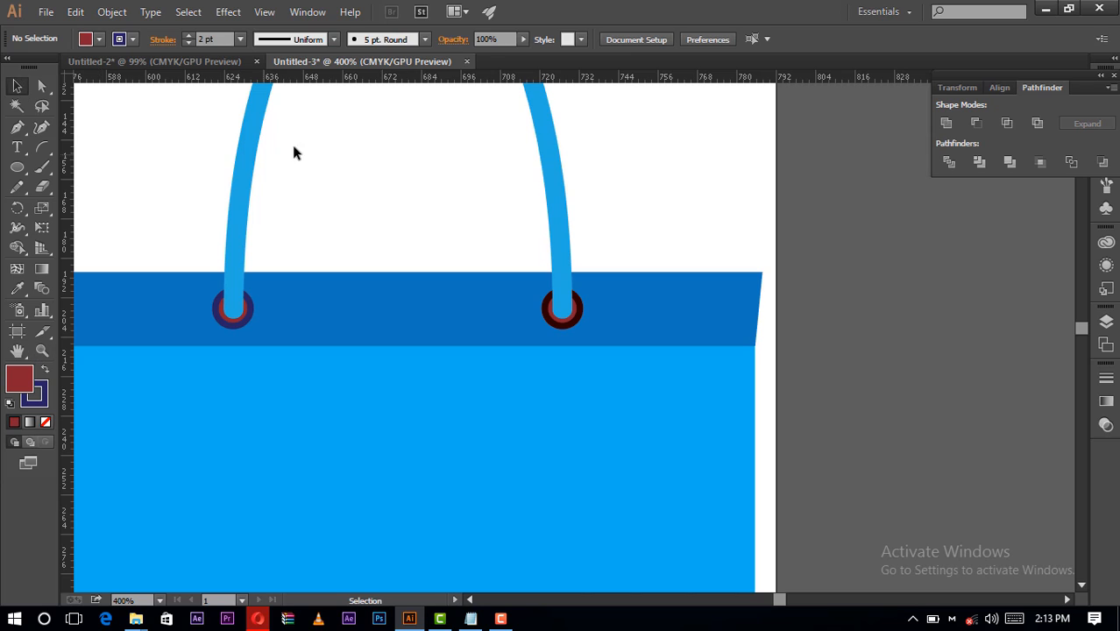
drag(247, 322, 230, 313)
click(349, 204)
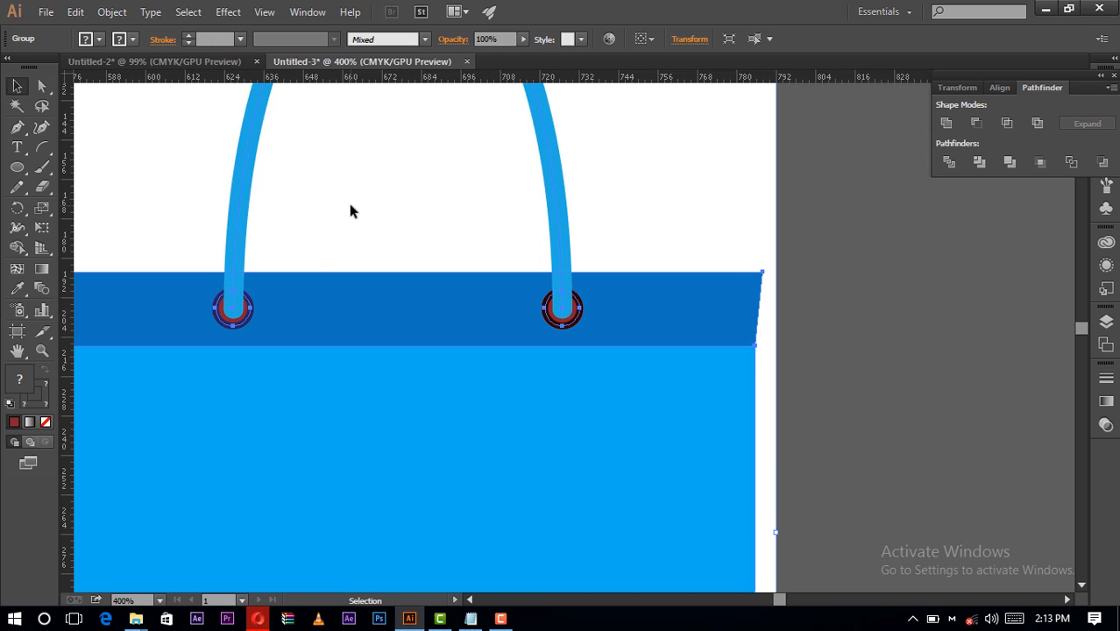
double_click(220, 319)
click(133, 38)
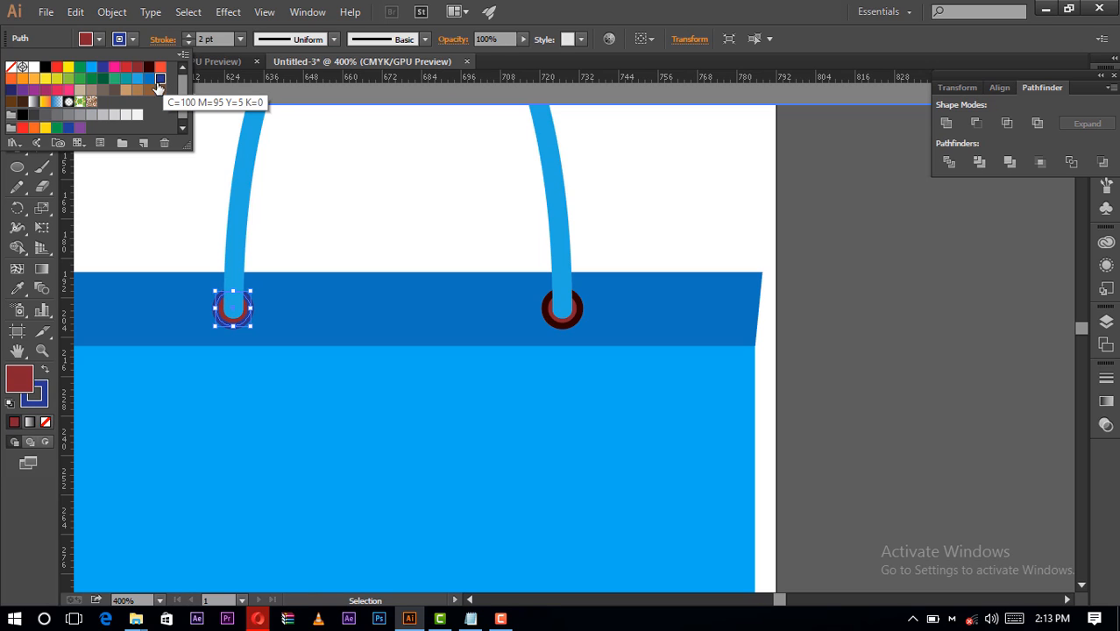
click(11, 90)
click(97, 39)
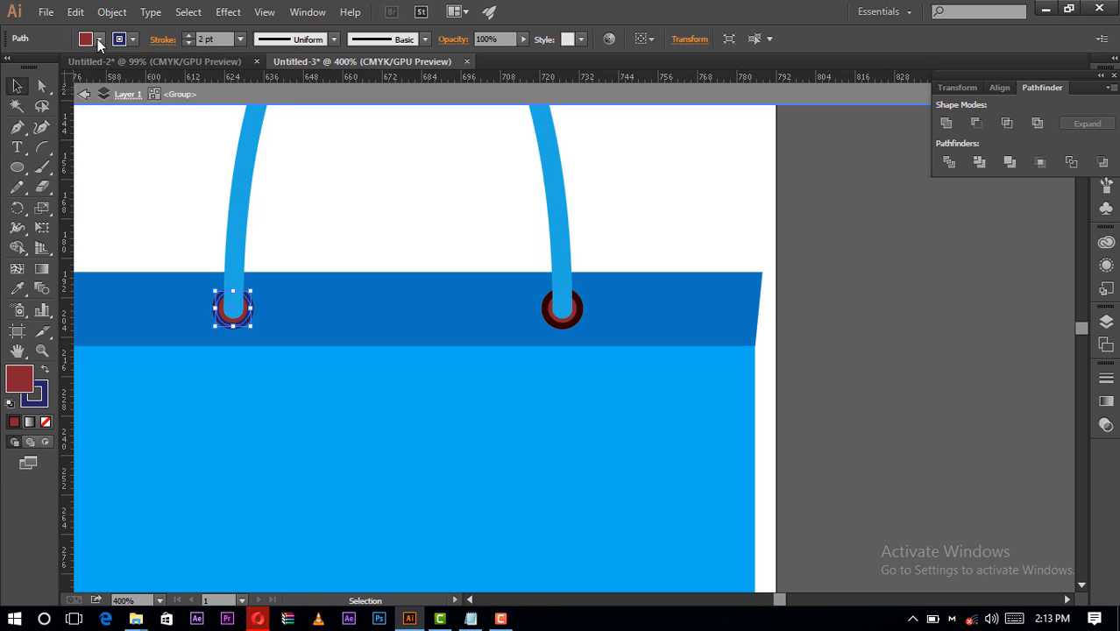
click(97, 38)
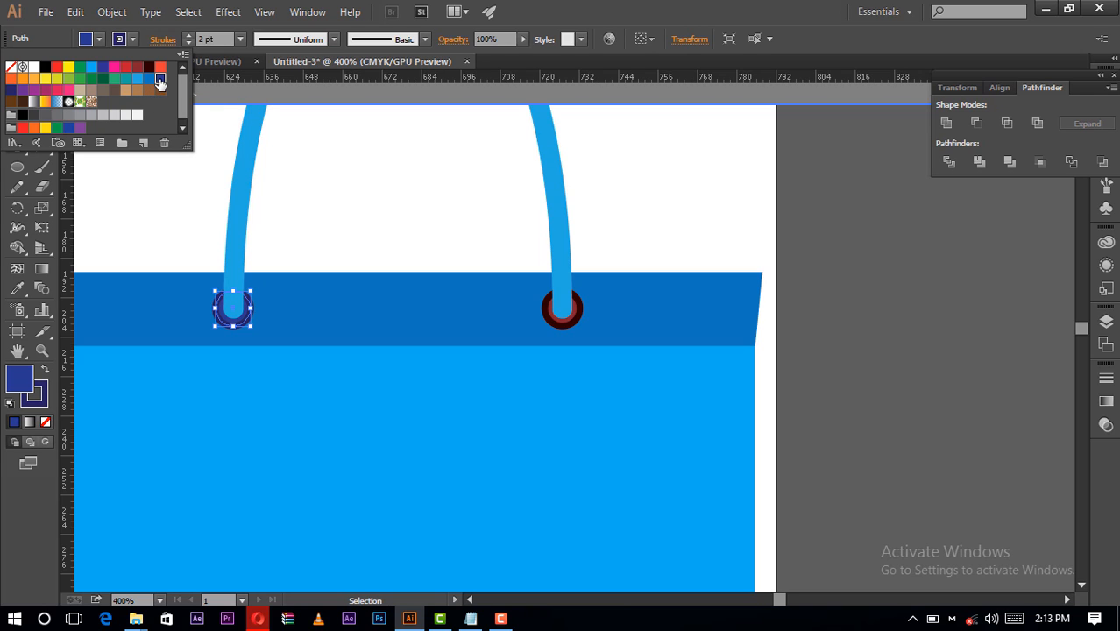
click(355, 153)
click(355, 153)
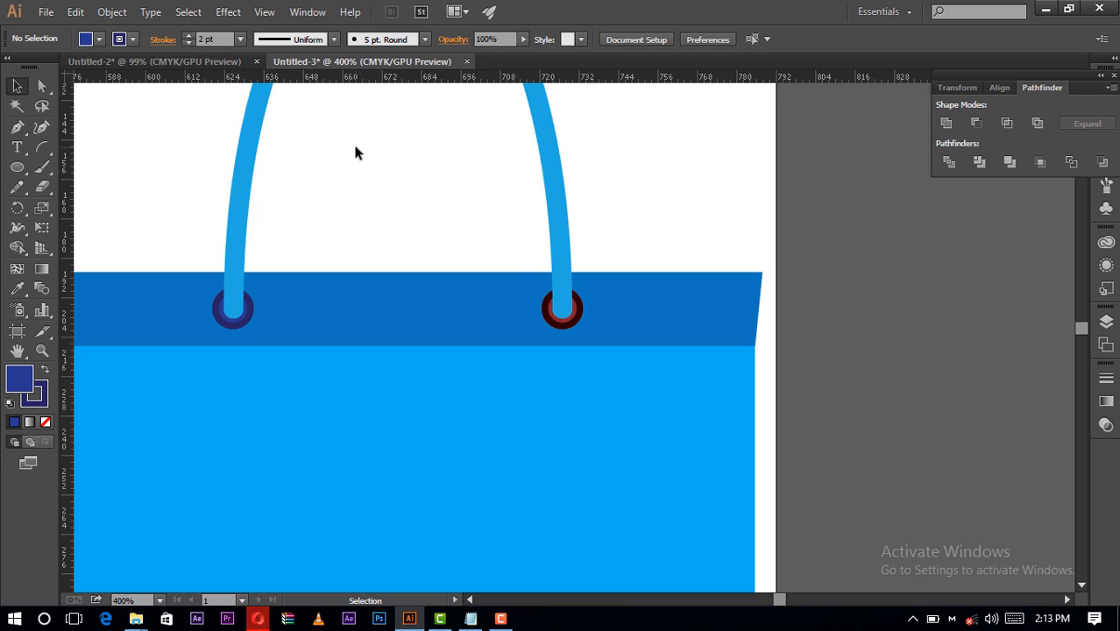
- Give the copied bag's right eyelet a dark navy stroke and fill it with the swatch C=100 M=95 Y=5 K=0
double_click(557, 327)
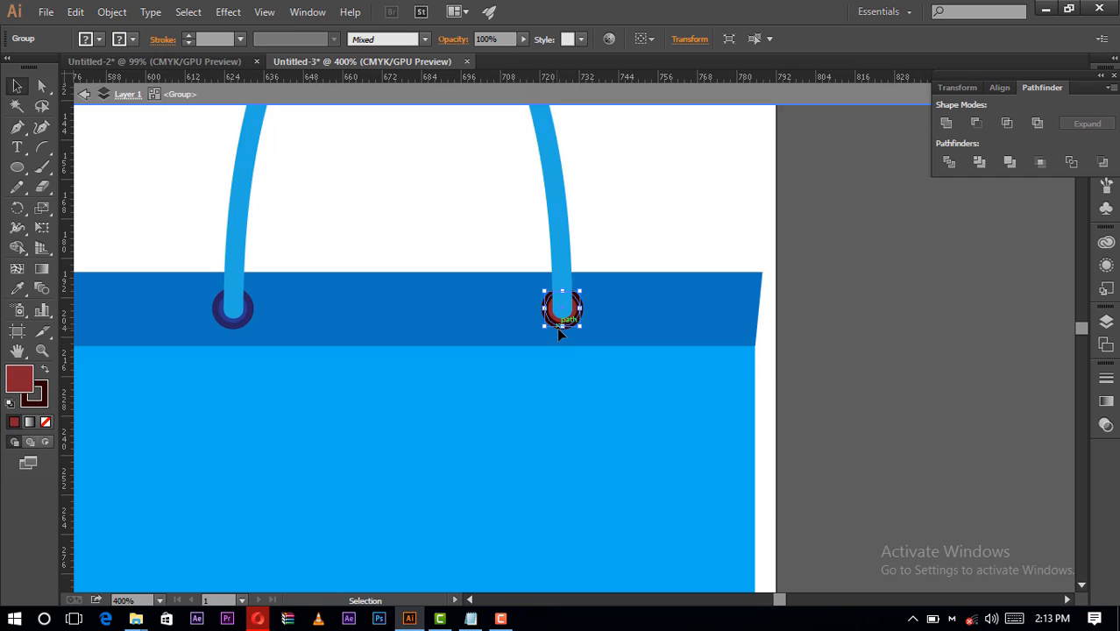
click(131, 38)
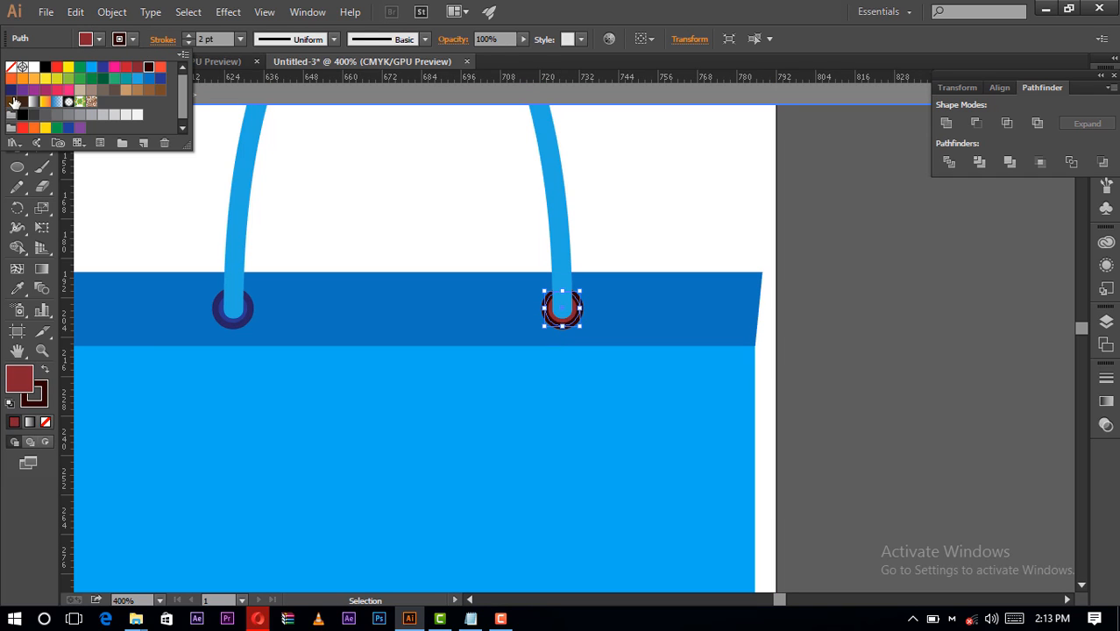
click(11, 89)
key(Escape)
key(Escape)
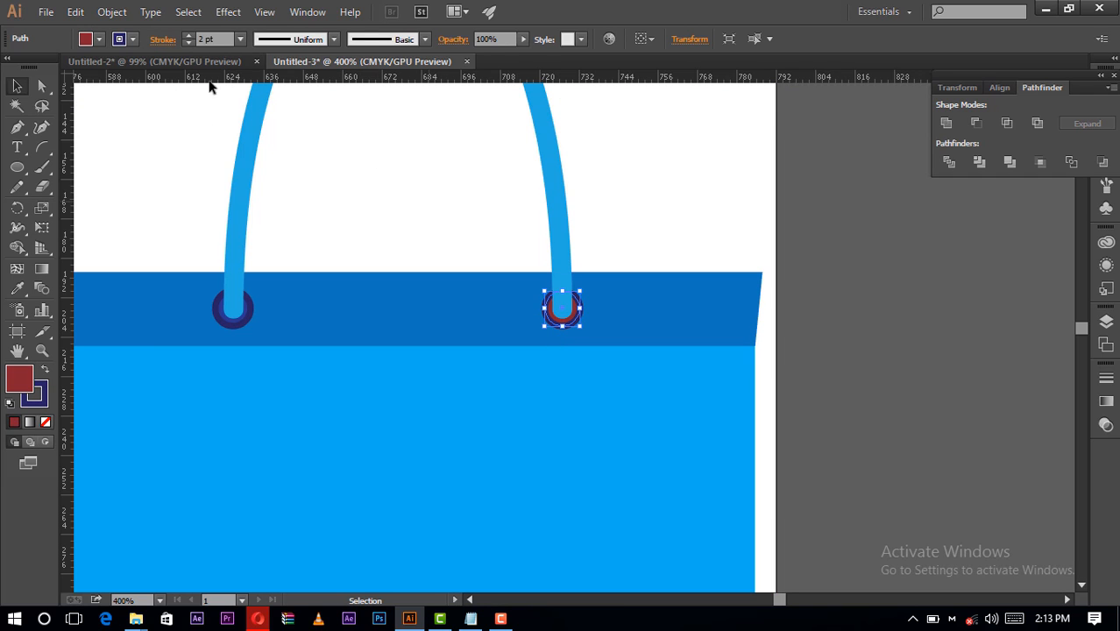
click(99, 39)
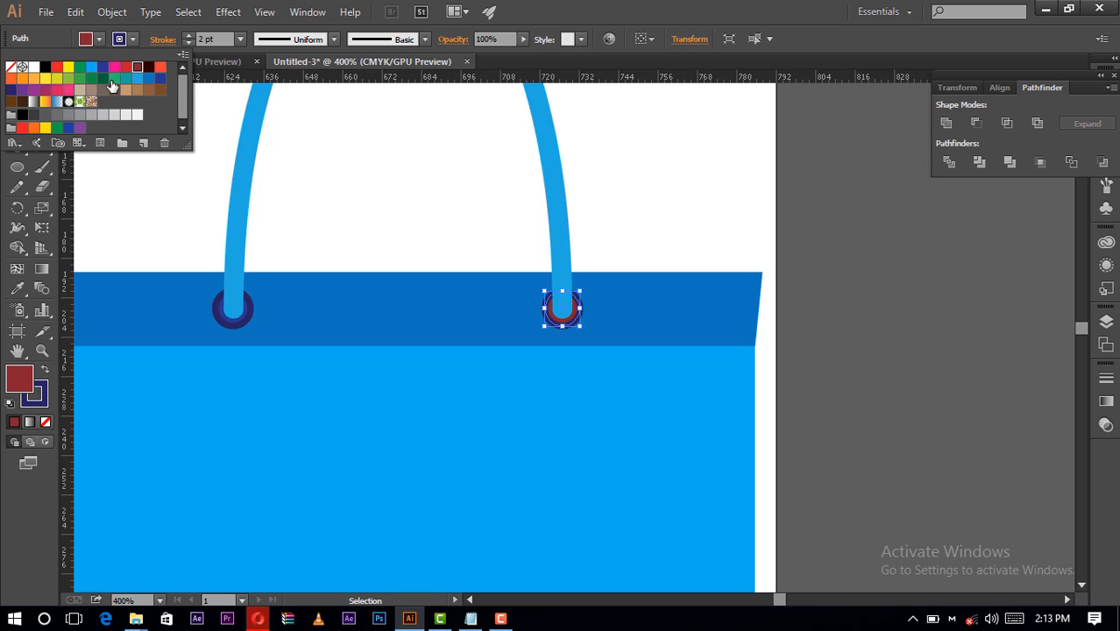
click(159, 79)
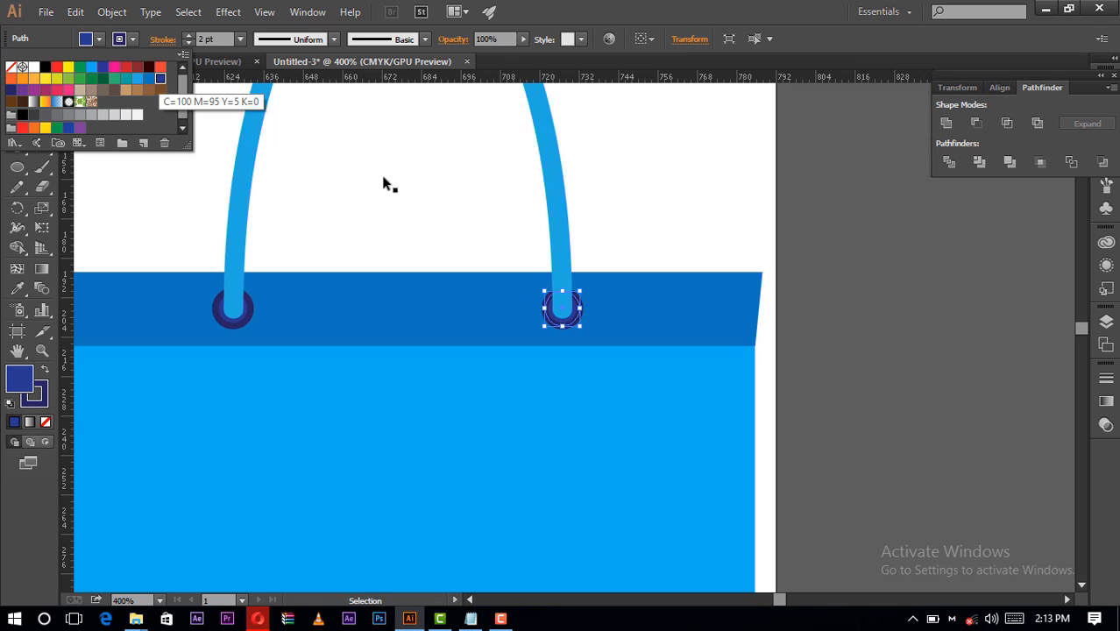
click(399, 179)
click(399, 178)
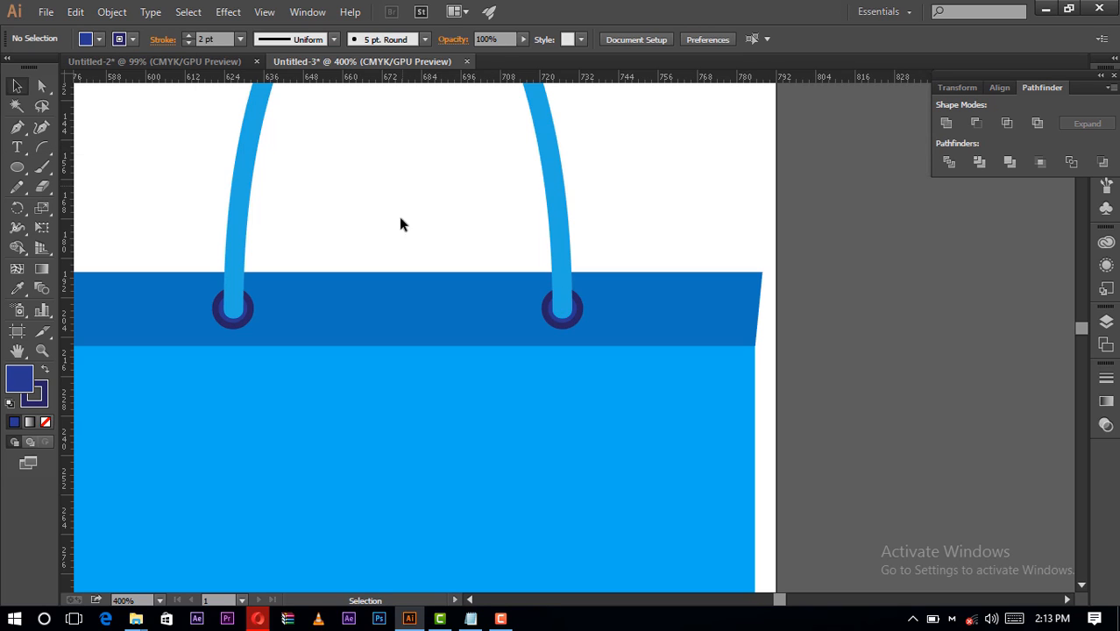
- Move the blue bag over the right part of the red bag and rotate it counterclockwise so it tilts
click(159, 601)
click(189, 587)
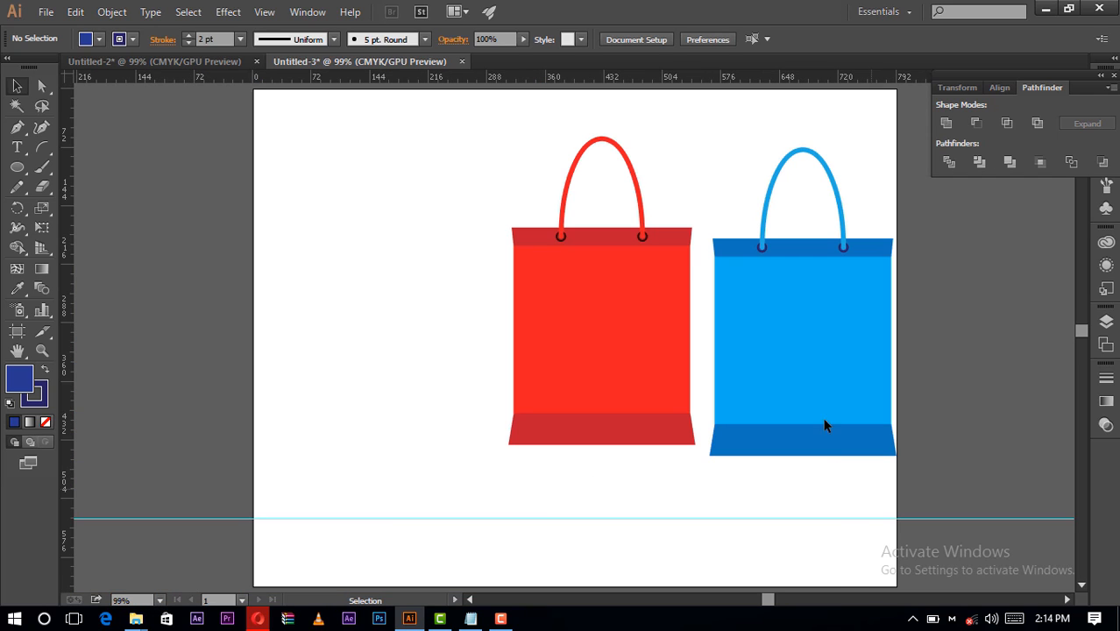
drag(871, 489, 760, 170)
drag(827, 289, 711, 262)
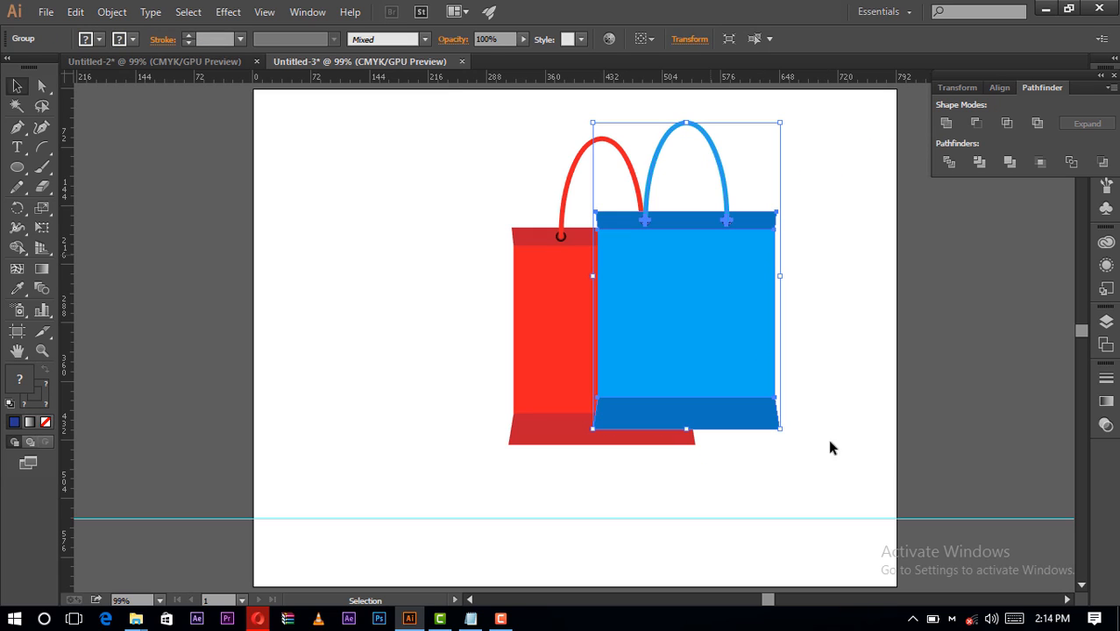
click(756, 441)
click(761, 426)
drag(785, 433, 826, 360)
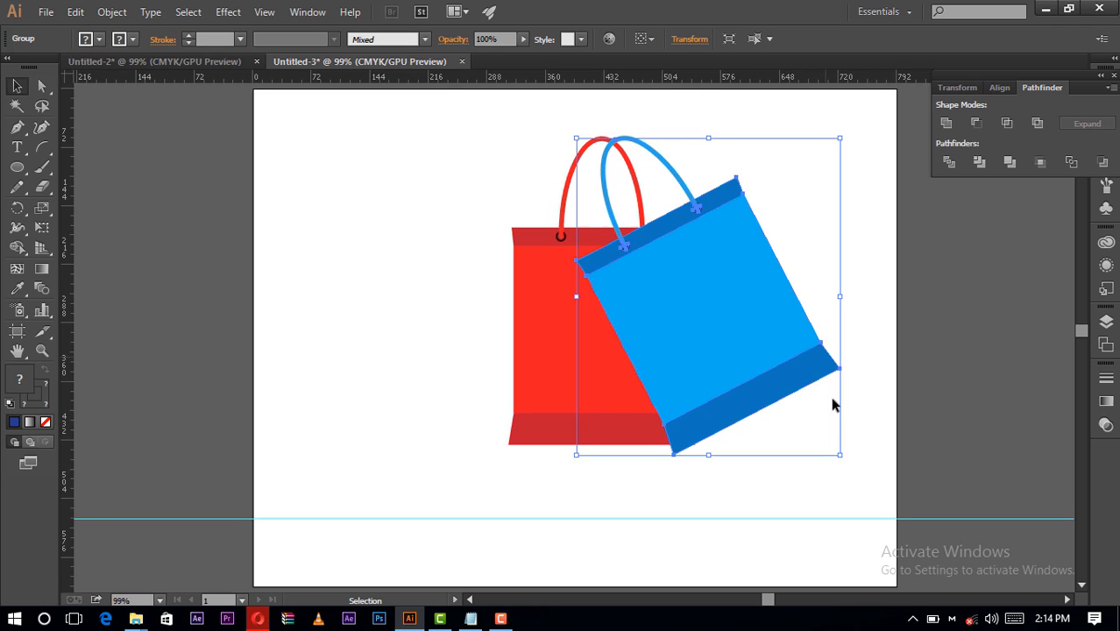
click(627, 476)
- Select the red bag and arrange it in front of the tilted blue bag
click(546, 351)
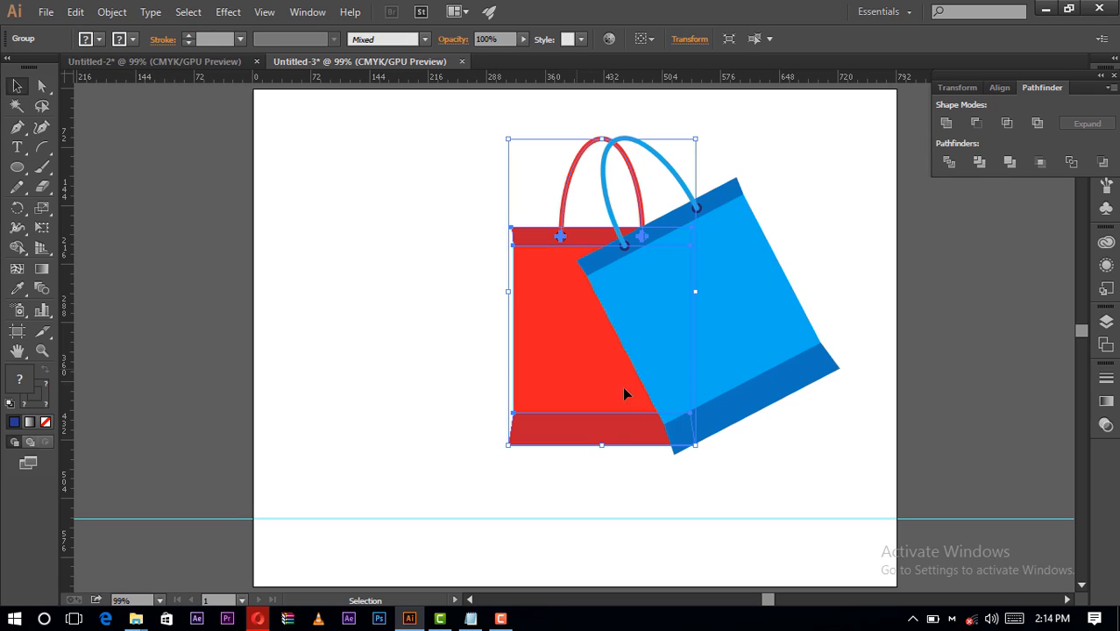
click(835, 270)
click(550, 304)
right_click(551, 305)
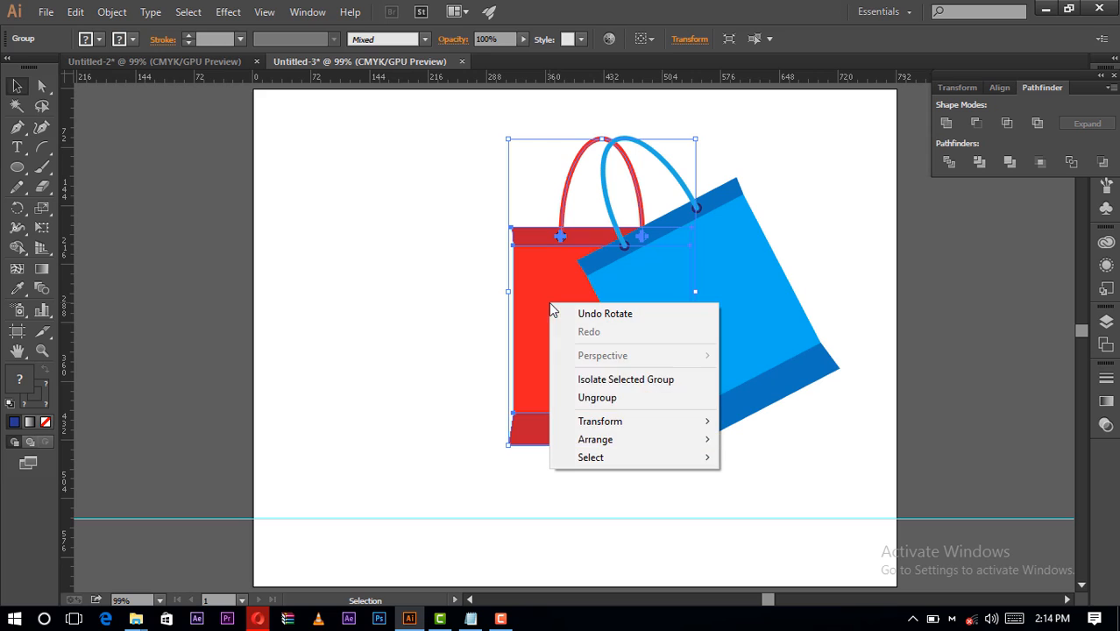
mouse_move(657, 449)
click(760, 442)
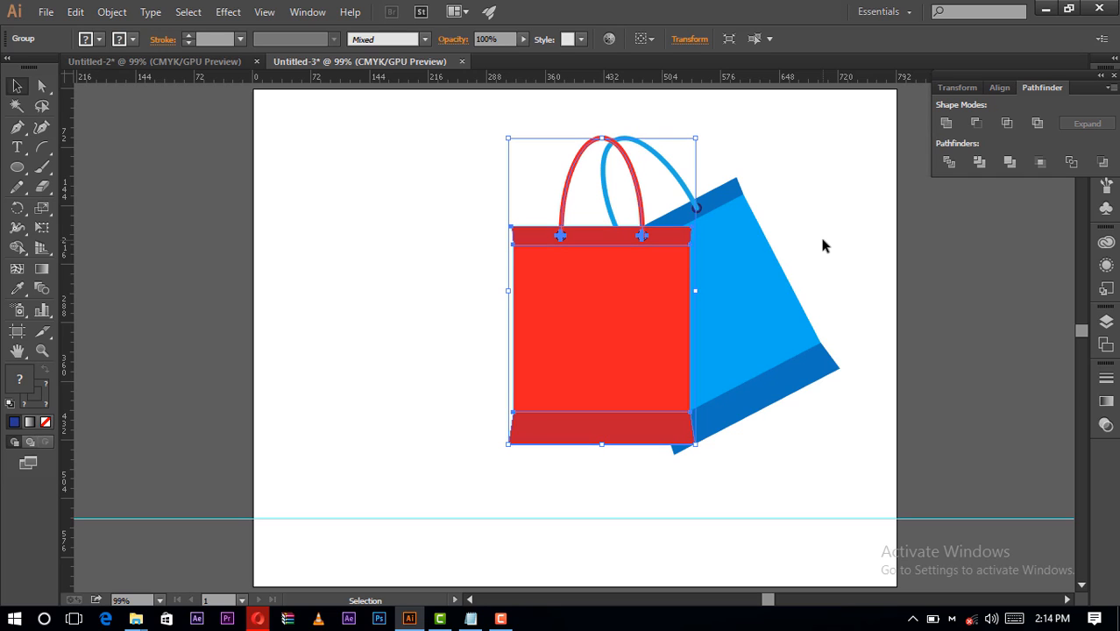
- Nudge the red bag slightly down and to the left so it covers the blue bag's lower corner, and deselect it
key(Down)
key(Down)
key(Down)
key(Down)
key(Down)
key(Down)
key(Down)
key(Down)
key(Down)
key(Down)
key(Down)
key(Down)
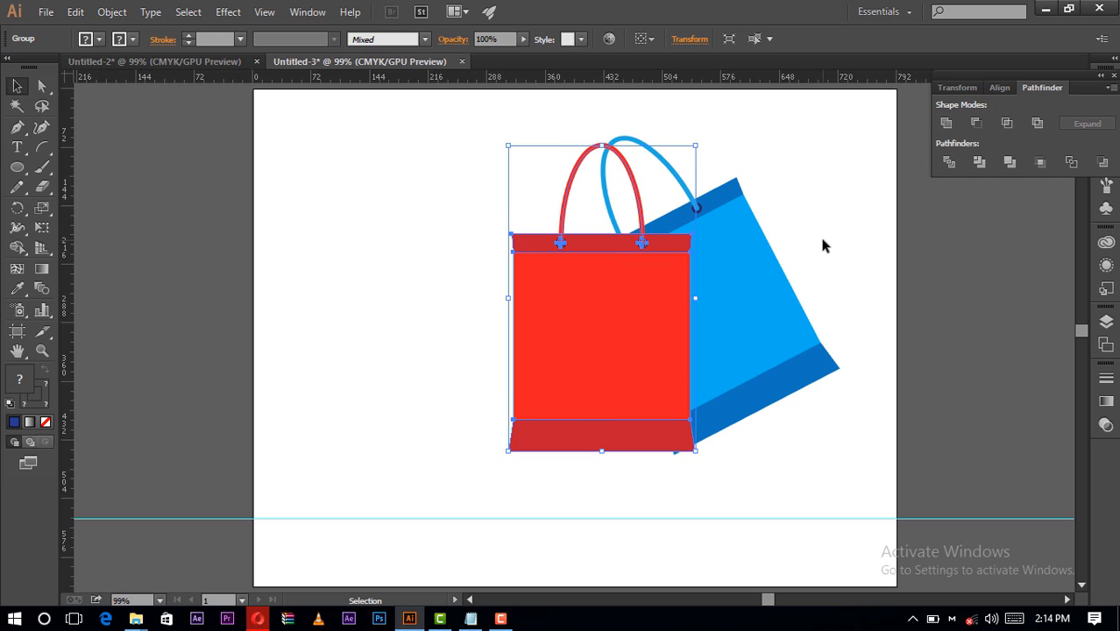
key(Left)
key(Left)
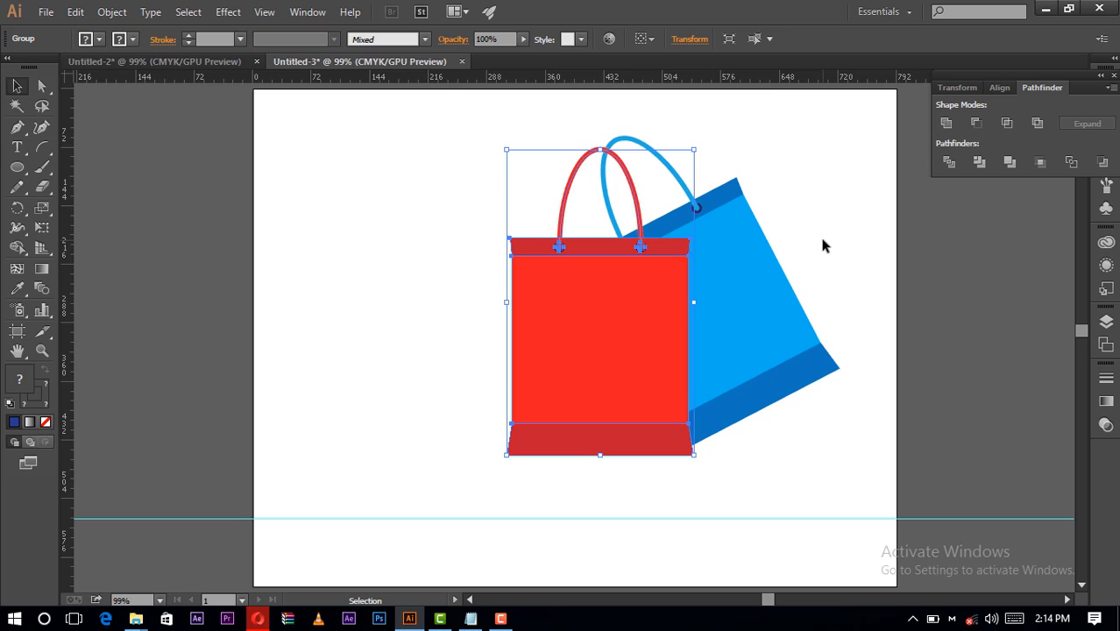
key(Up)
key(Up)
key(Up)
key(Left)
key(Left)
key(Left)
key(Left)
key(Left)
key(Left)
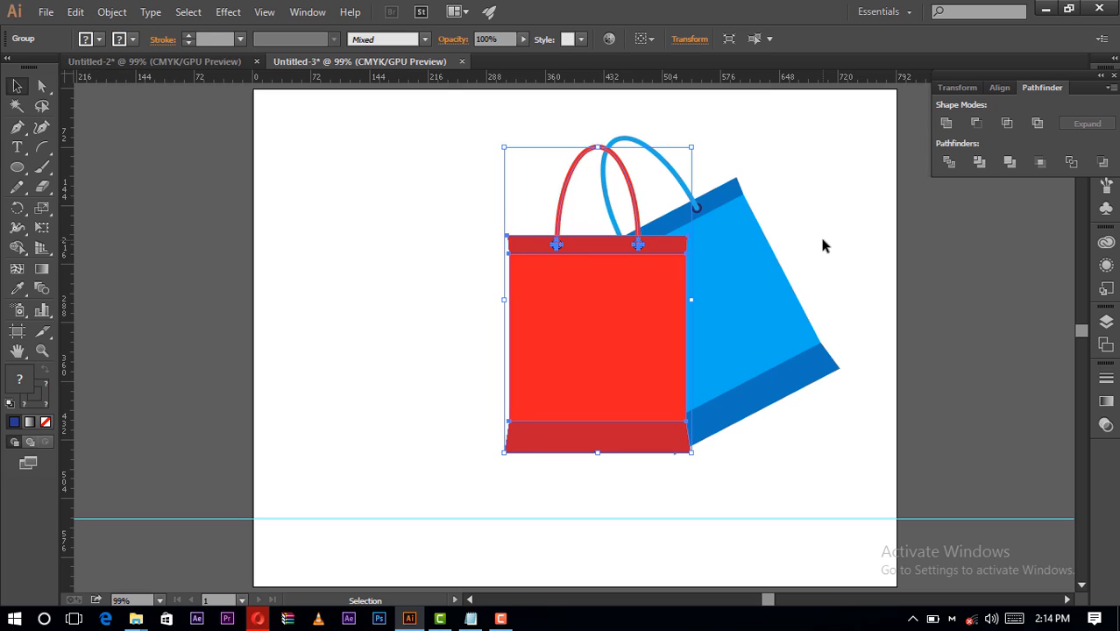
key(Down)
key(Down)
click(822, 247)
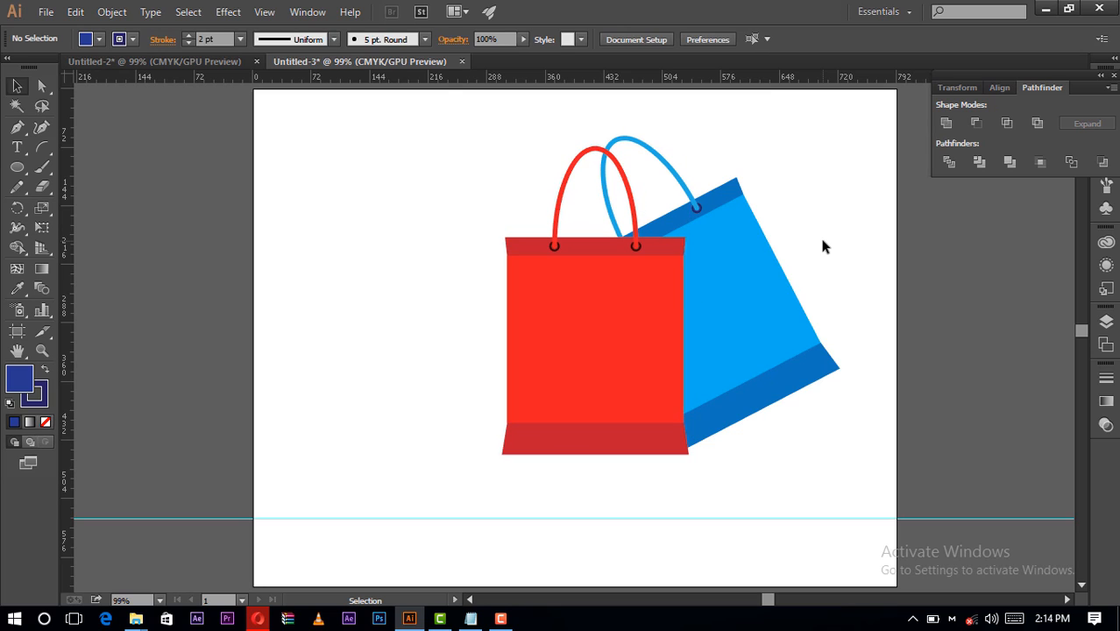
- Create a mirrored copy of the blue bag by reflecting it across the vertical axis
click(746, 261)
right_click(746, 263)
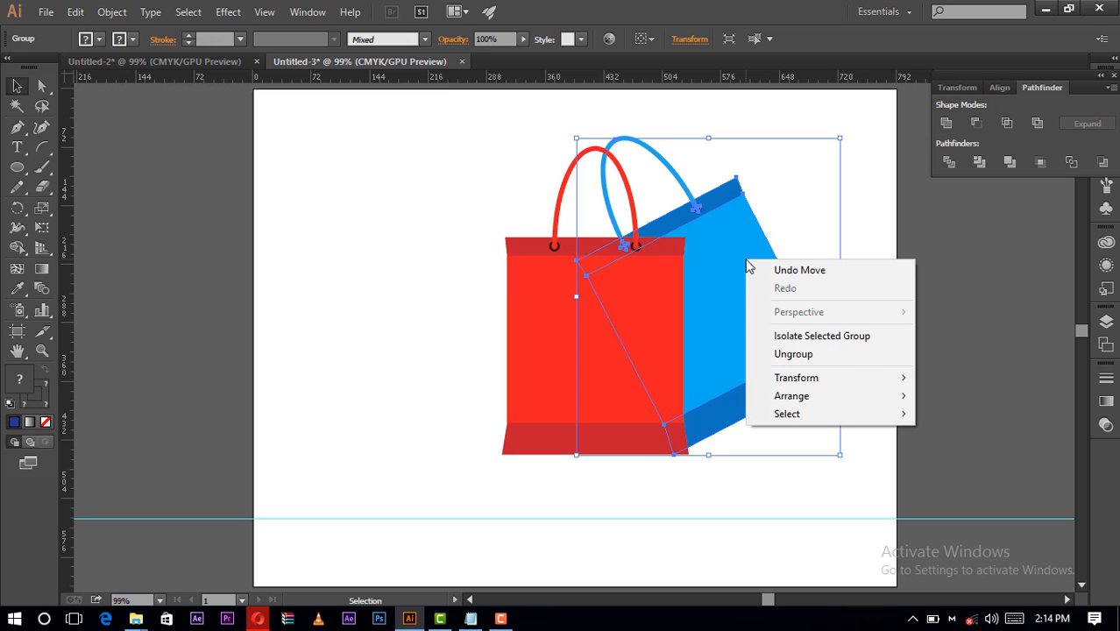
mouse_move(812, 377)
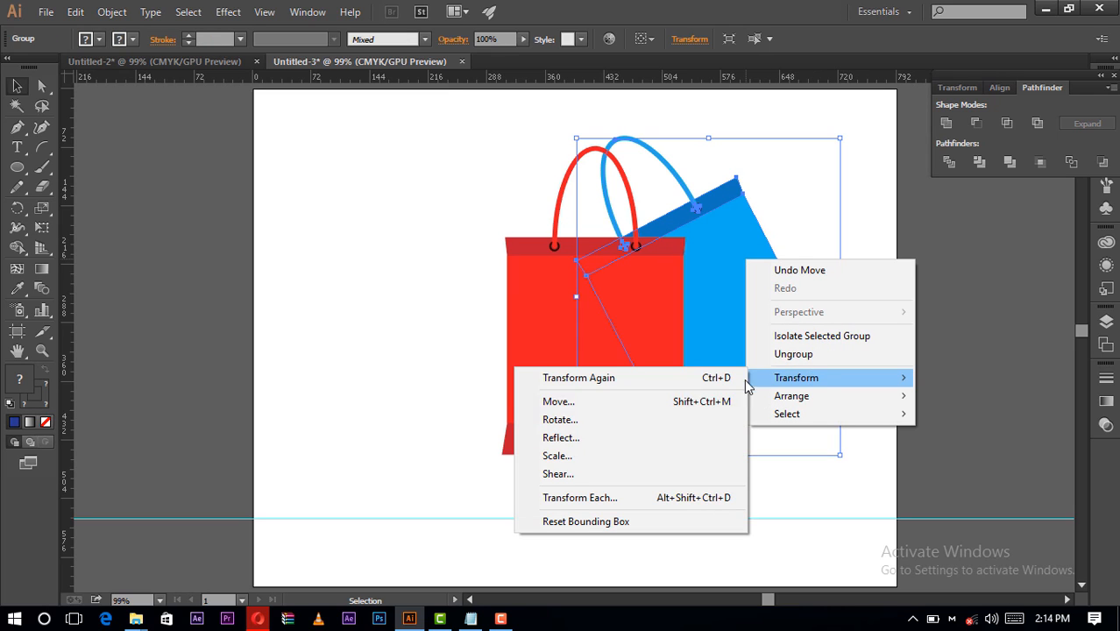
click(560, 439)
drag(793, 186, 980, 214)
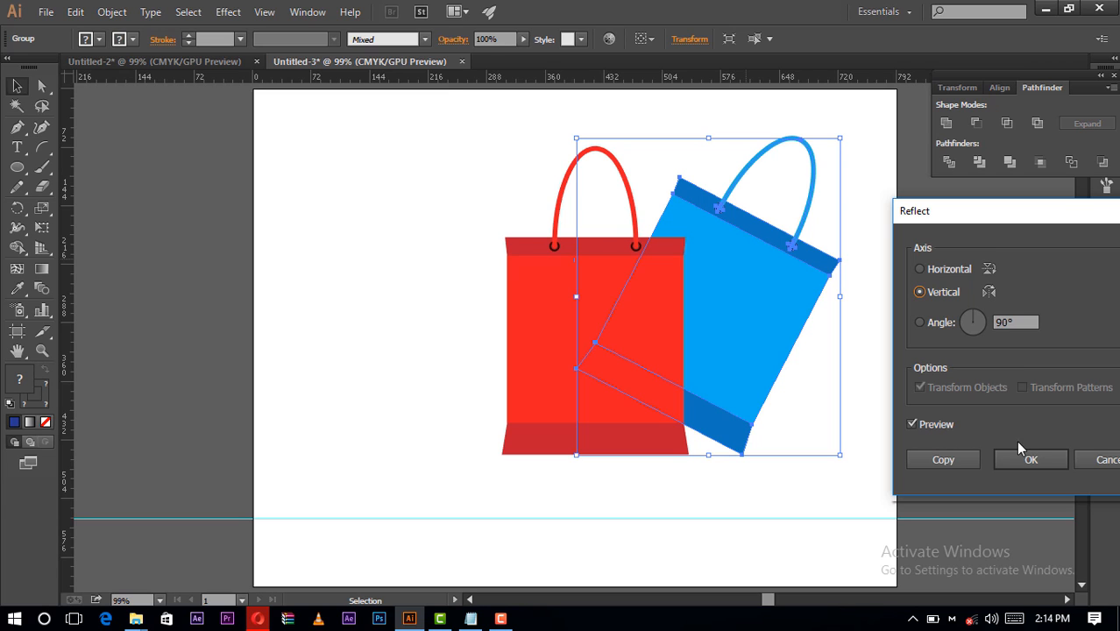
click(955, 455)
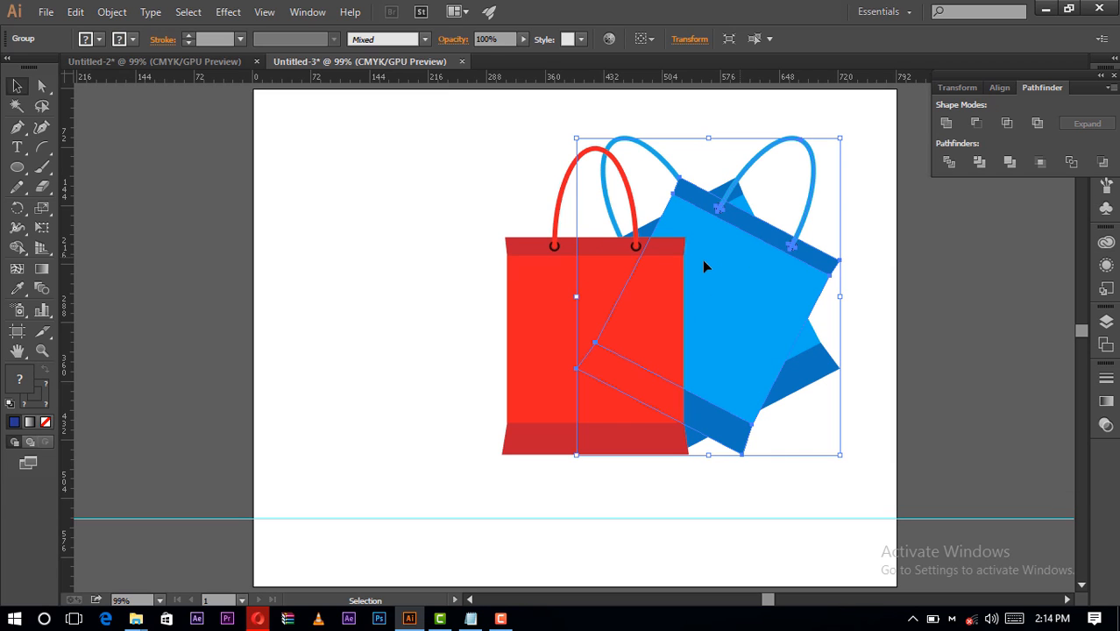
- Move the mirrored blue copy to the left side of the red bag, nudge it slightly right, and deselect it
drag(759, 258, 538, 270)
key(Right)
key(Right)
key(Right)
key(Right)
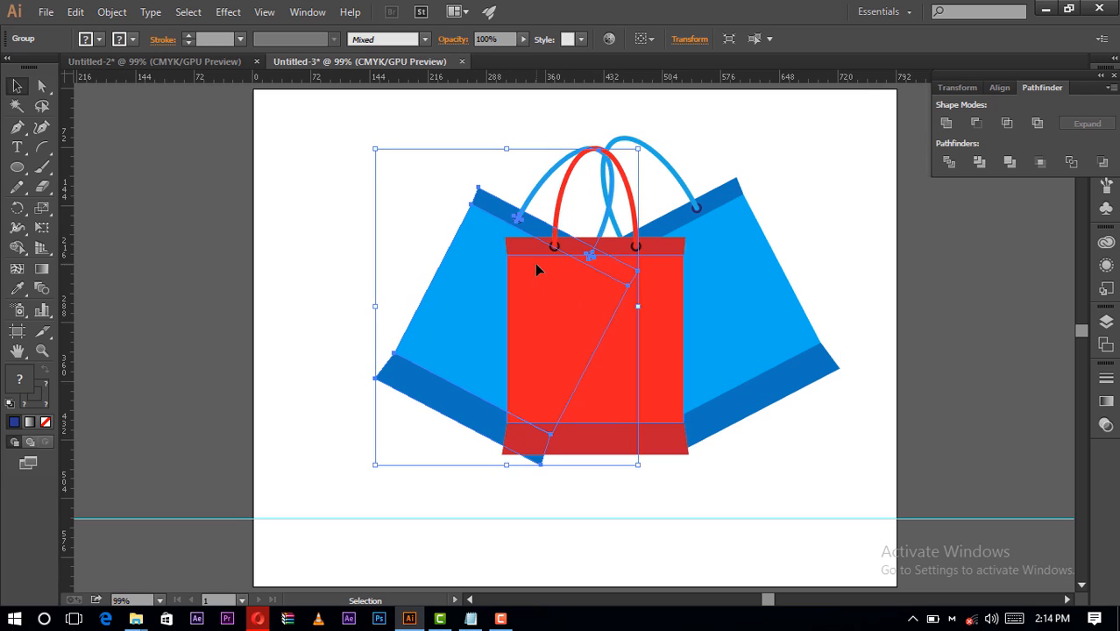
click(675, 507)
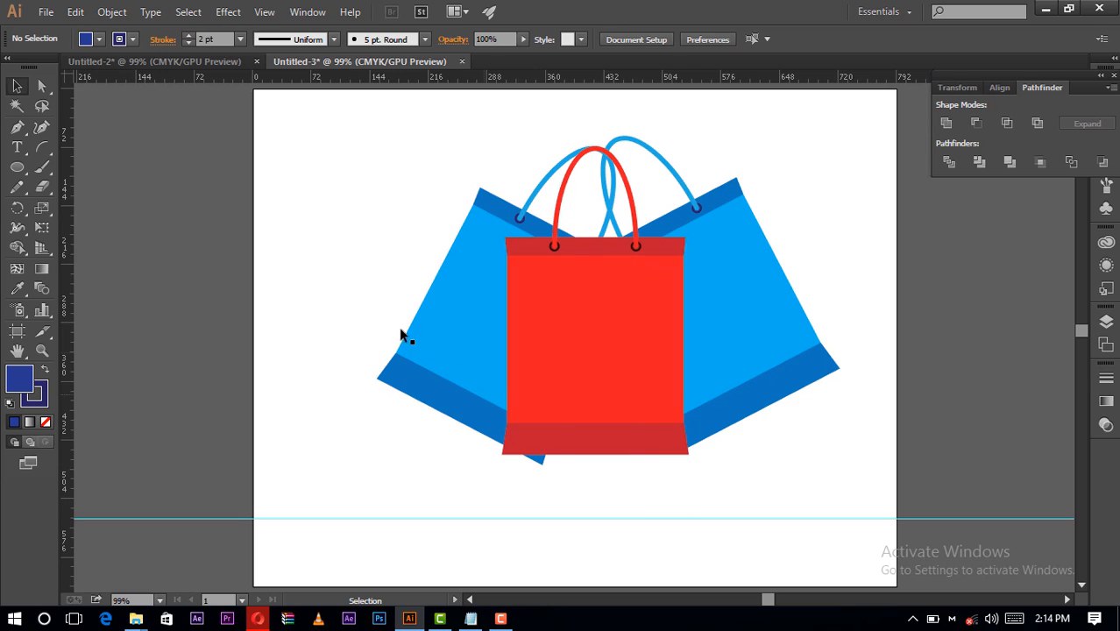
- Isolate the body panel of the left bag and fill it with yellow, then exit isolation
double_click(443, 277)
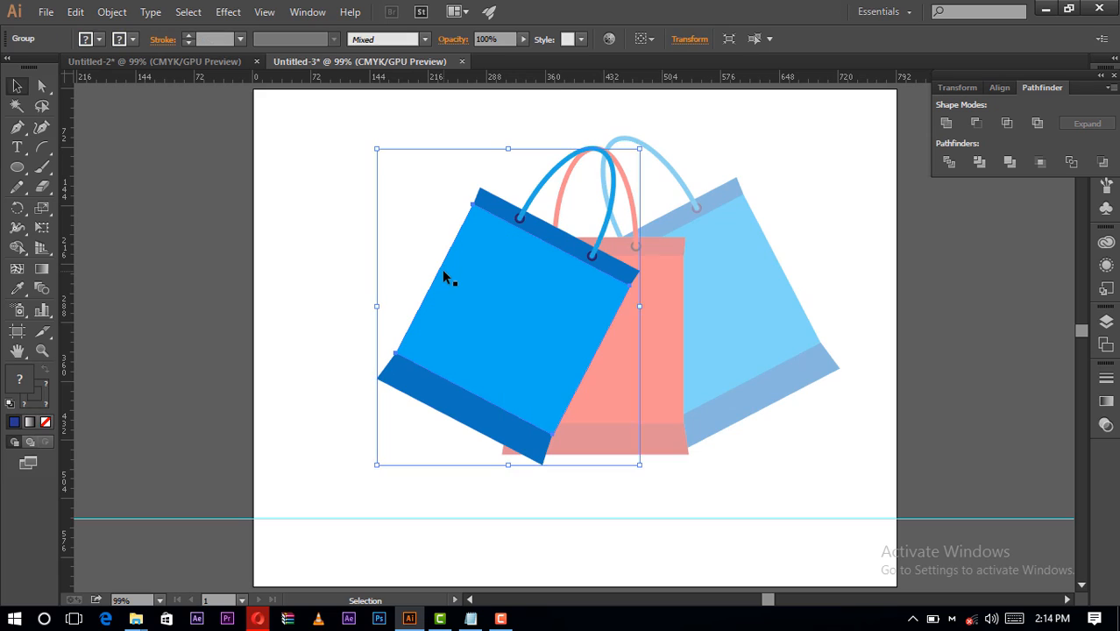
double_click(445, 277)
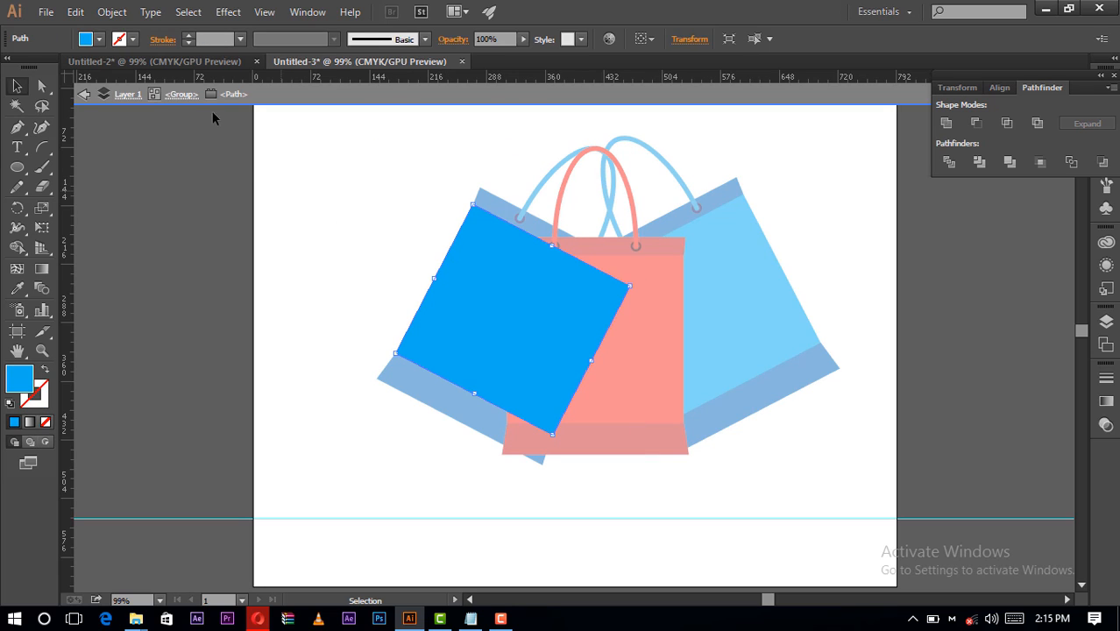
click(100, 39)
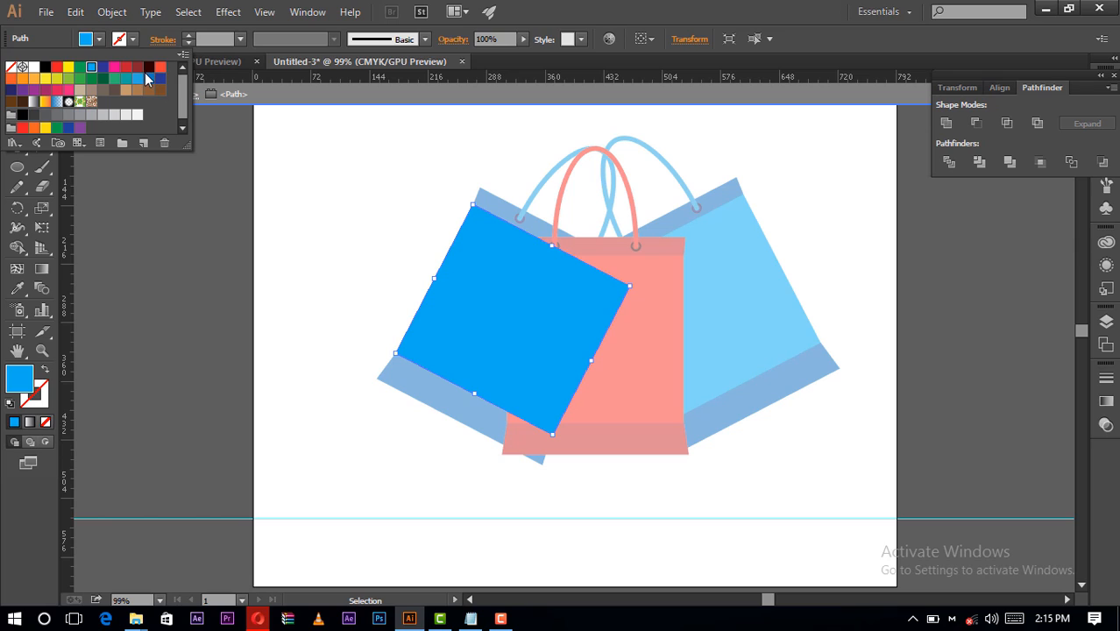
click(41, 80)
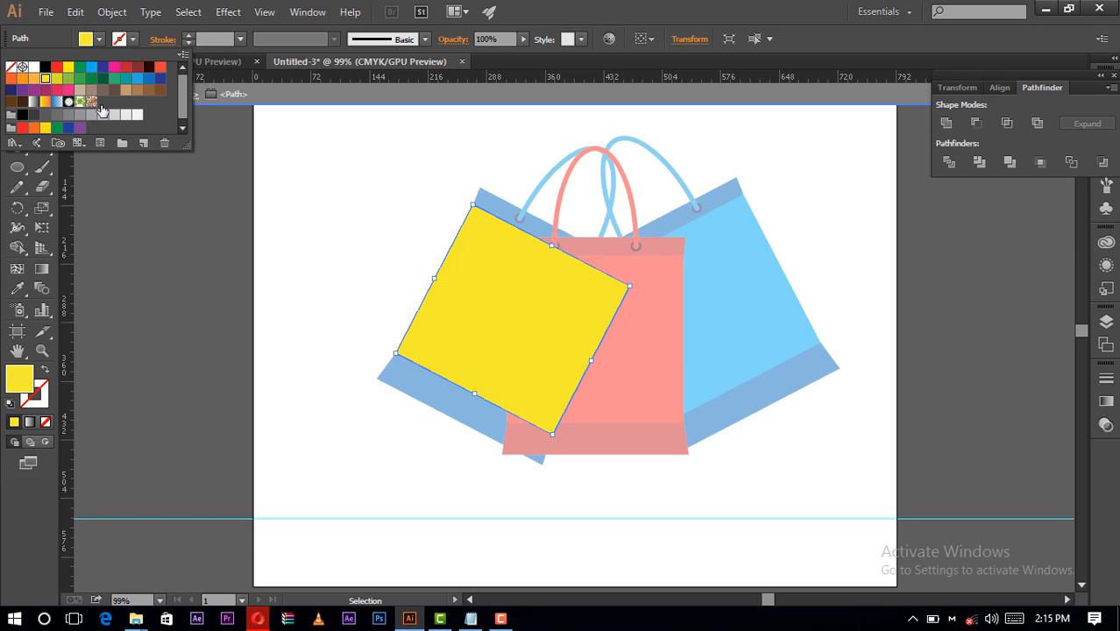
click(263, 176)
double_click(264, 176)
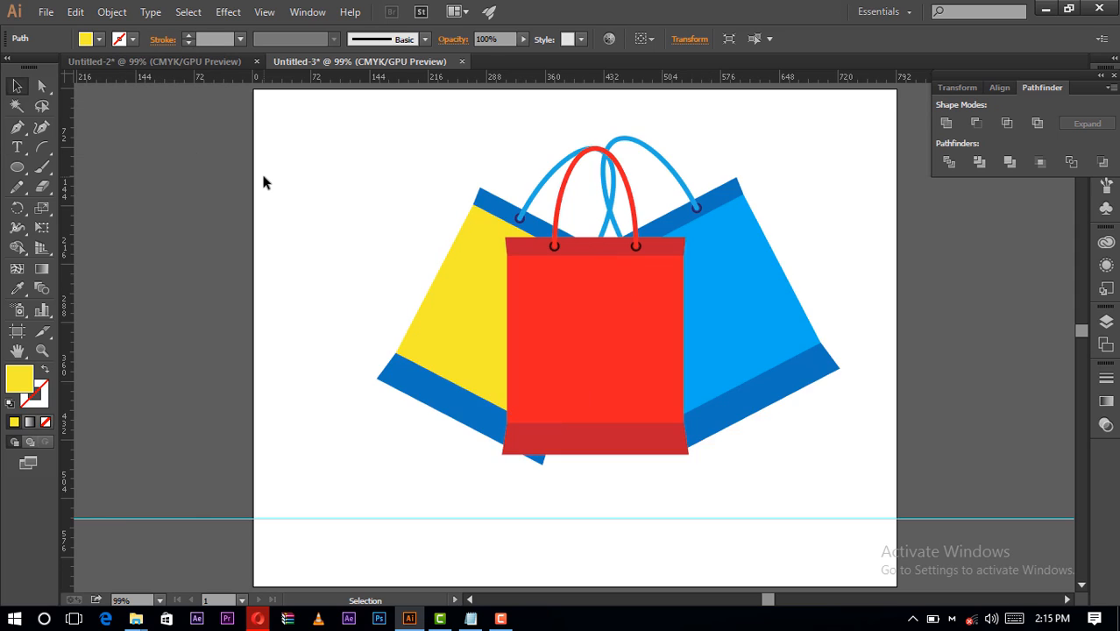
- Fill the left bag's top band with light green and exit the isolated group
click(488, 207)
double_click(488, 206)
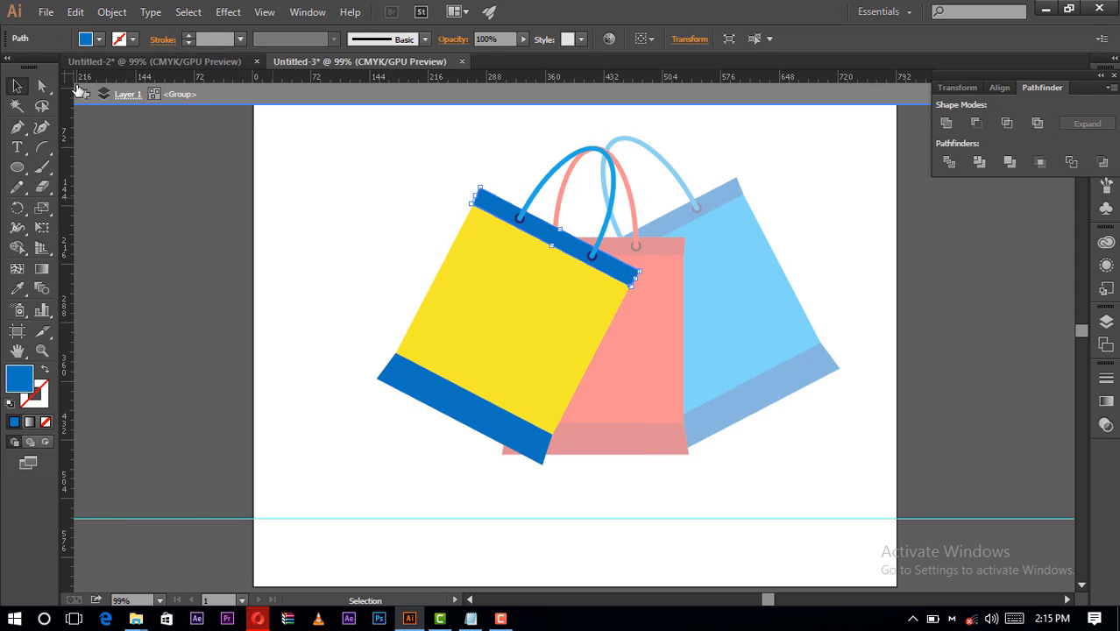
click(99, 38)
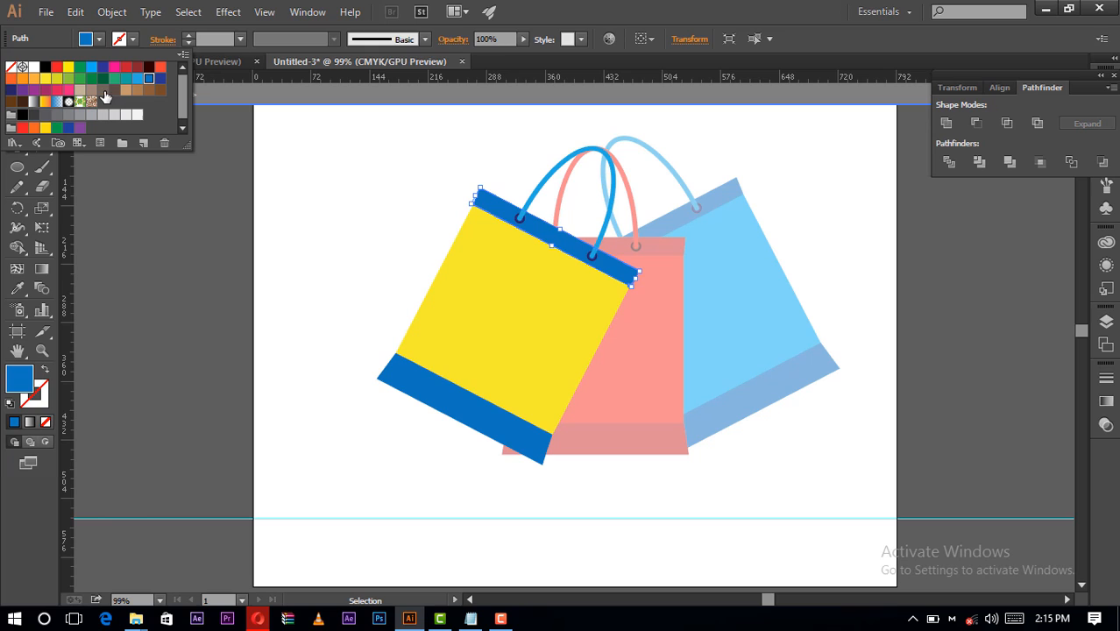
click(60, 78)
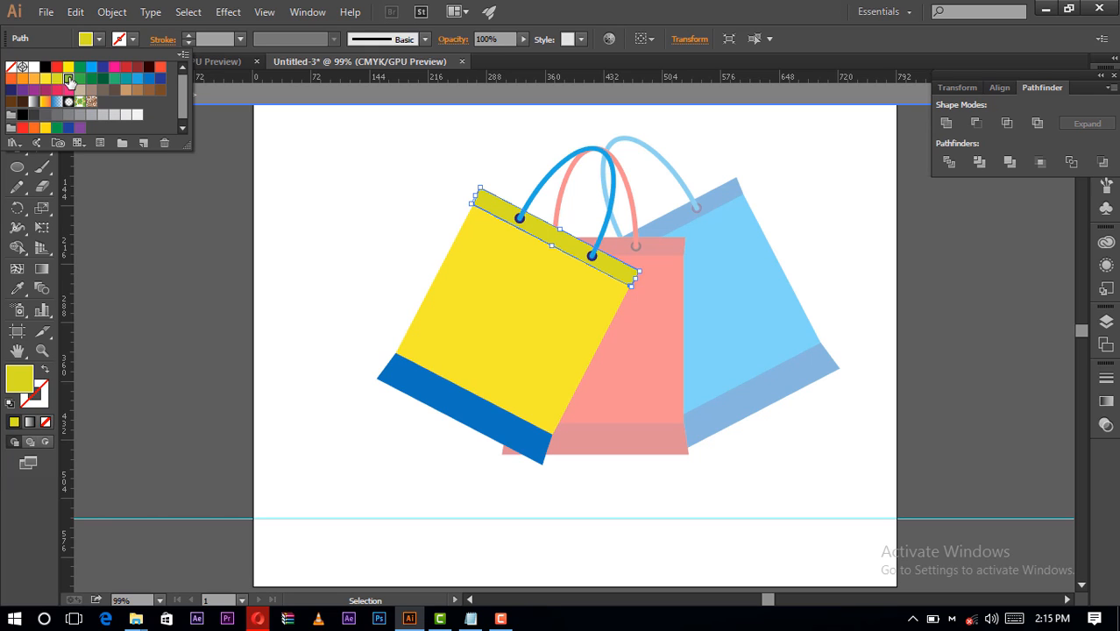
click(68, 78)
click(315, 168)
double_click(315, 168)
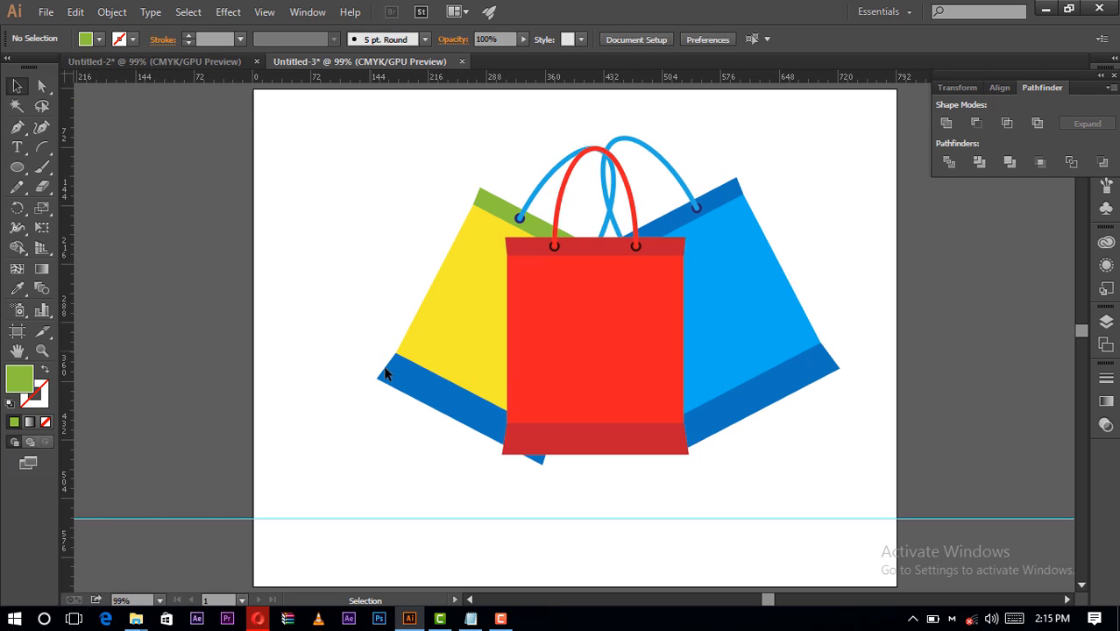
- Fill the left bag's bottom band with the same light green as its top band and exit isolation
click(436, 402)
double_click(438, 405)
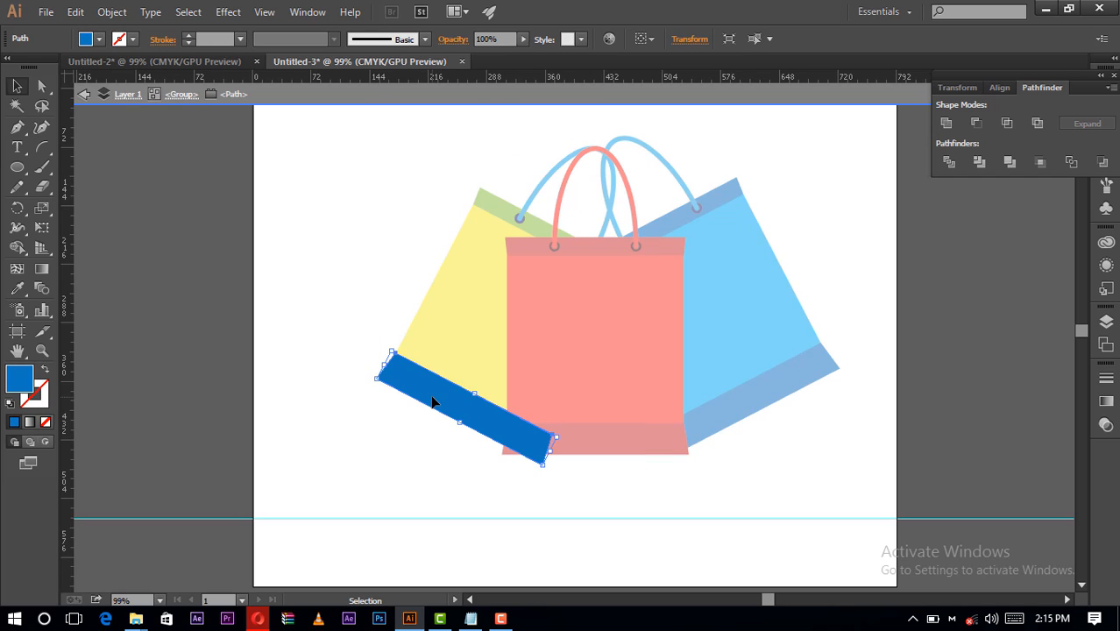
click(99, 39)
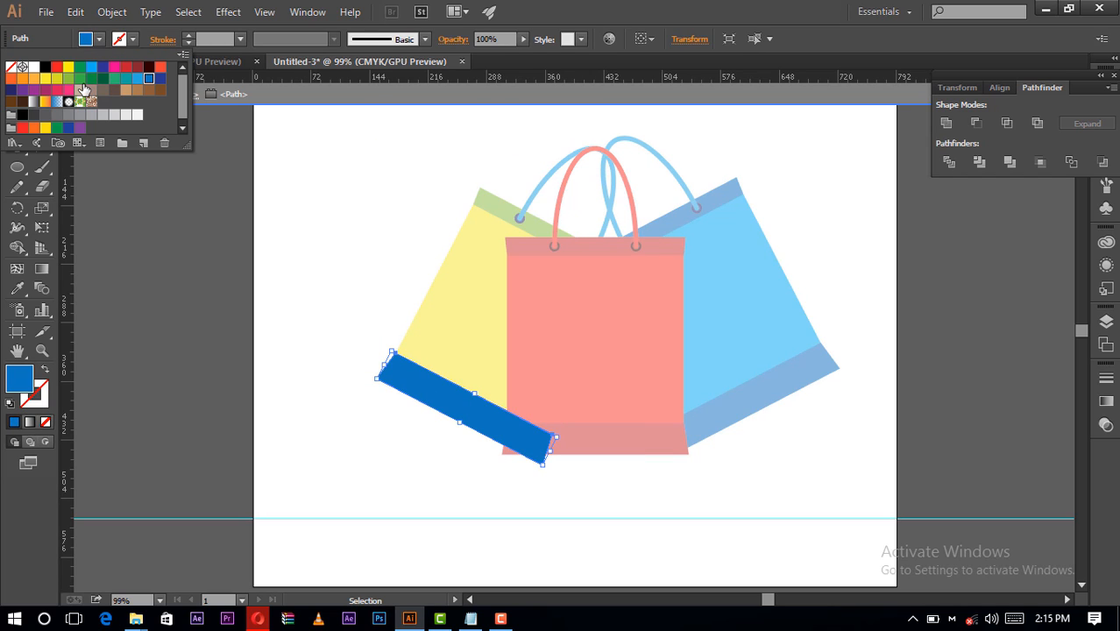
click(79, 80)
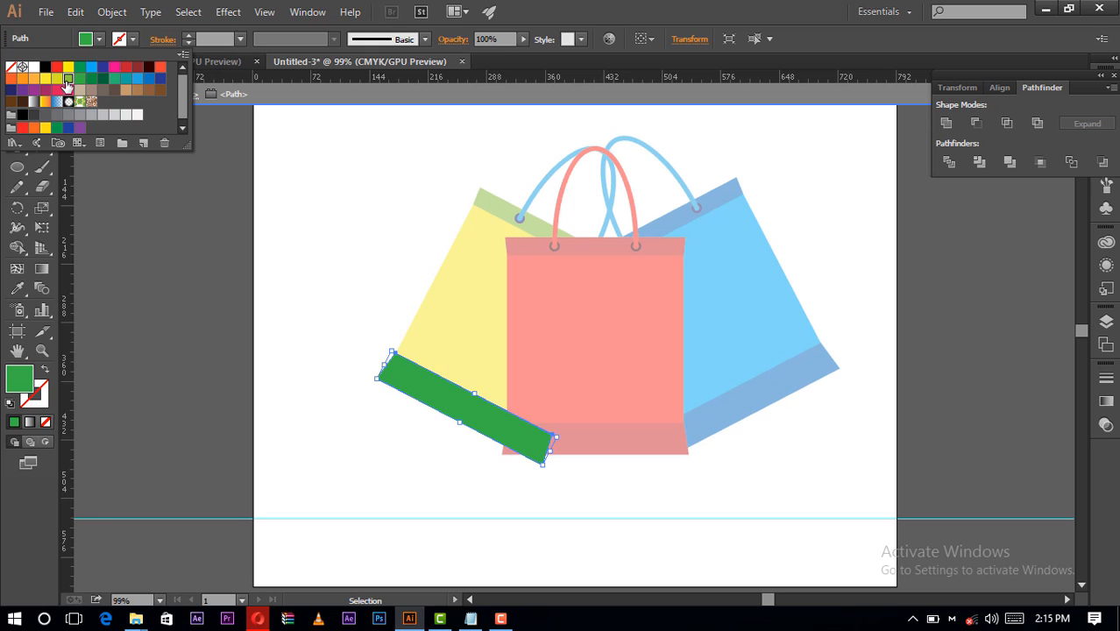
click(68, 80)
click(285, 181)
double_click(285, 181)
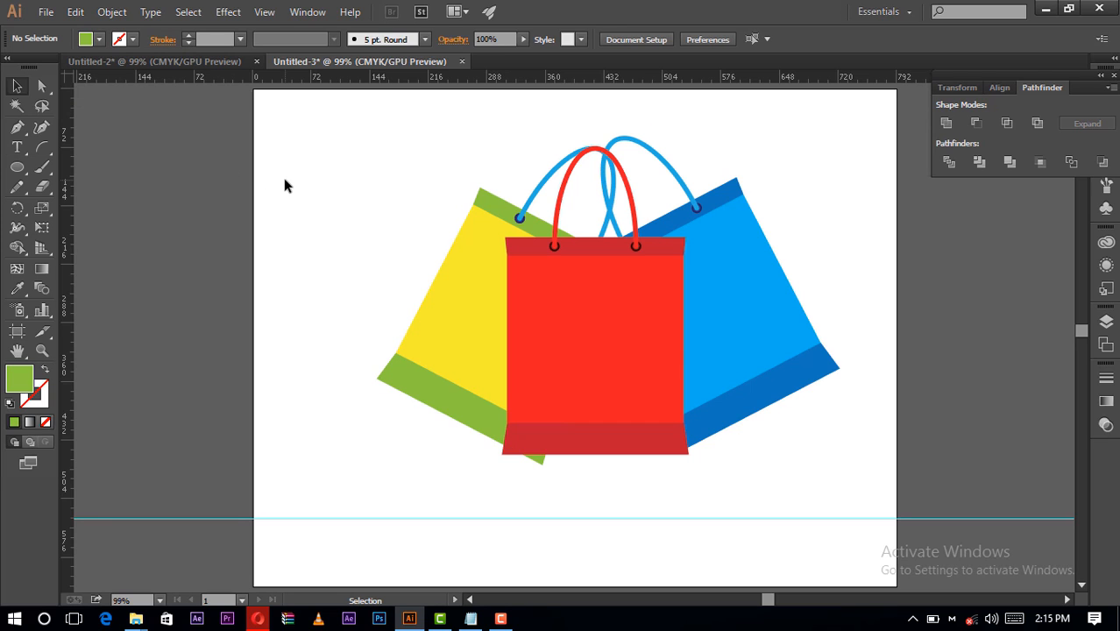
double_click(543, 189)
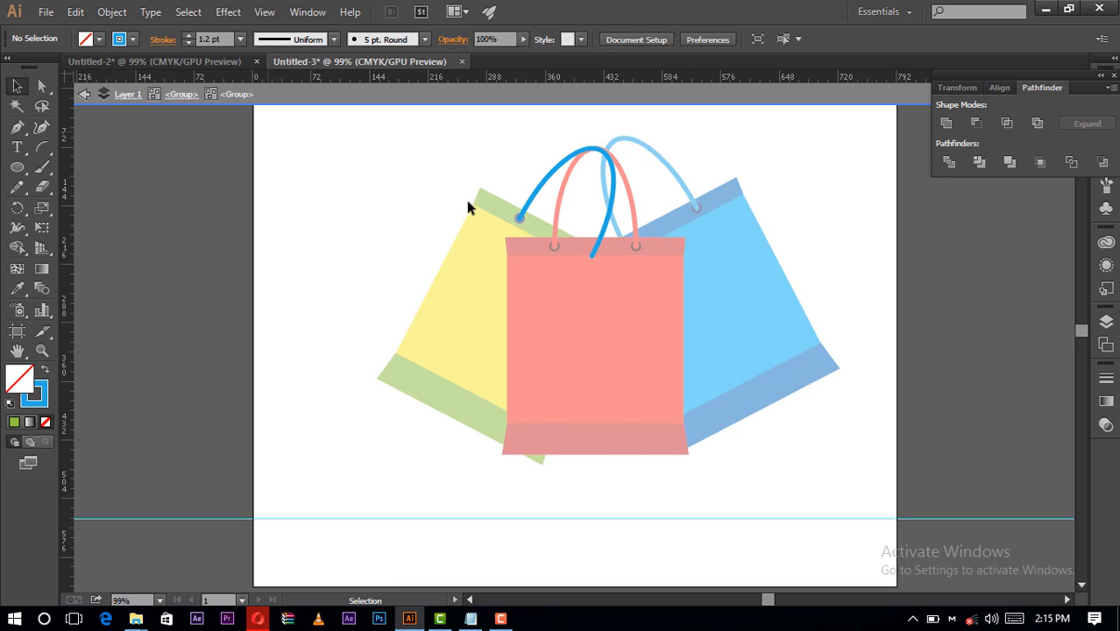
click(536, 192)
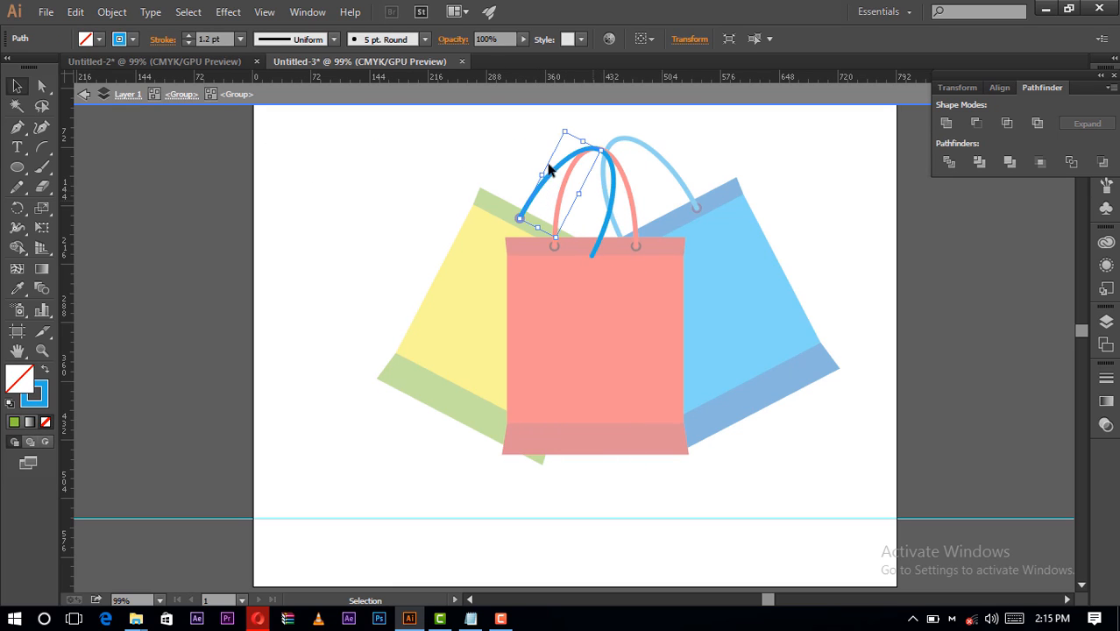
double_click(512, 160)
- Isolate the left bag's group and recolor the whole handle's stroke to medium green
click(554, 171)
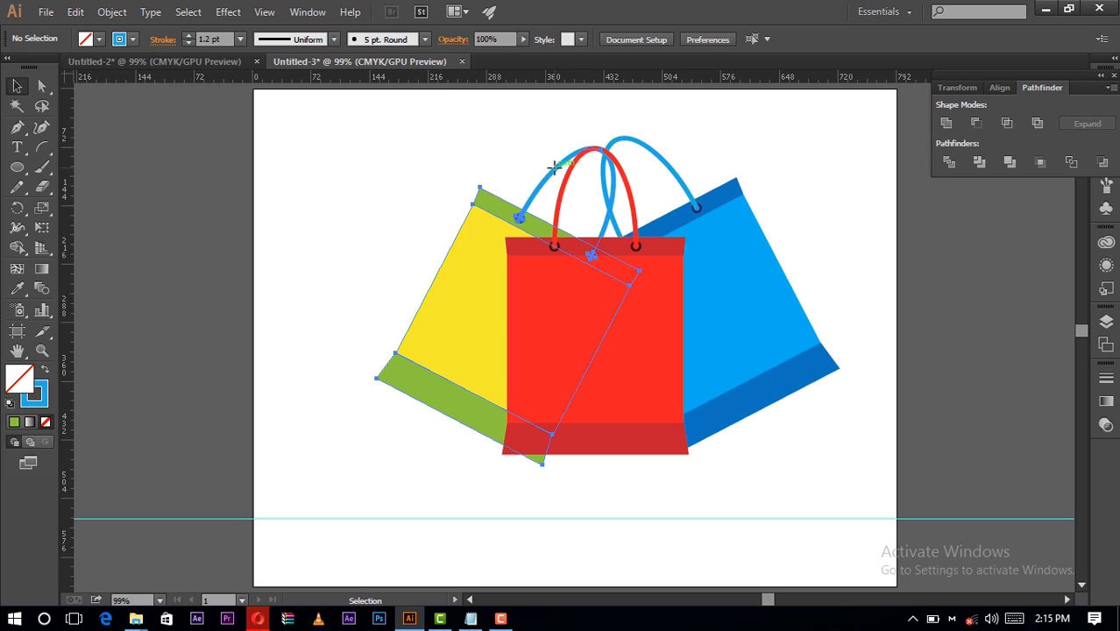
double_click(554, 171)
click(555, 172)
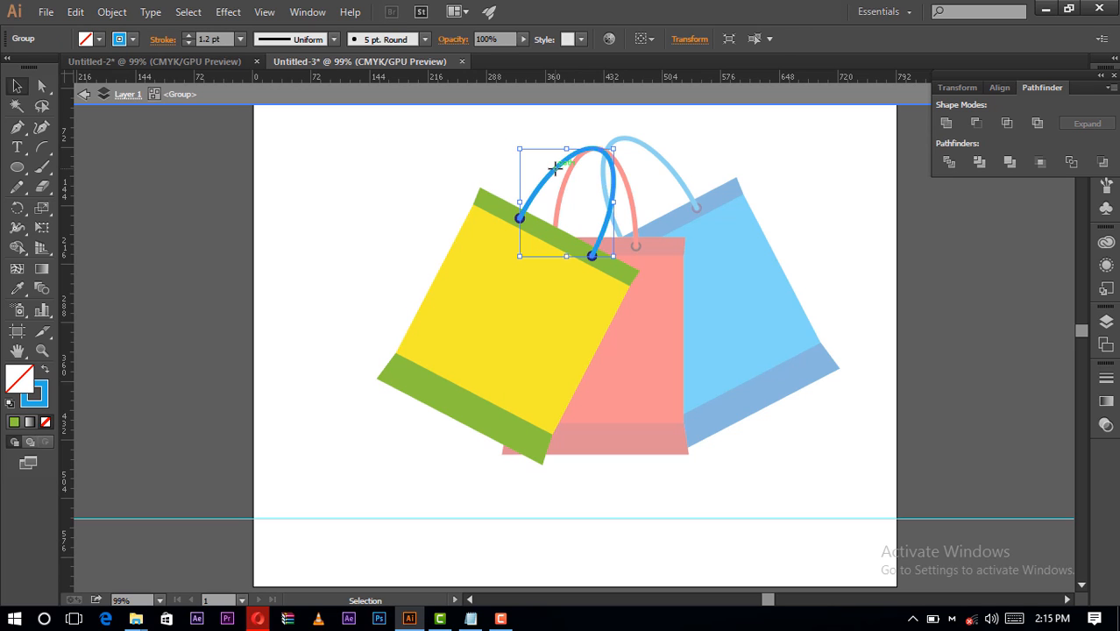
click(131, 41)
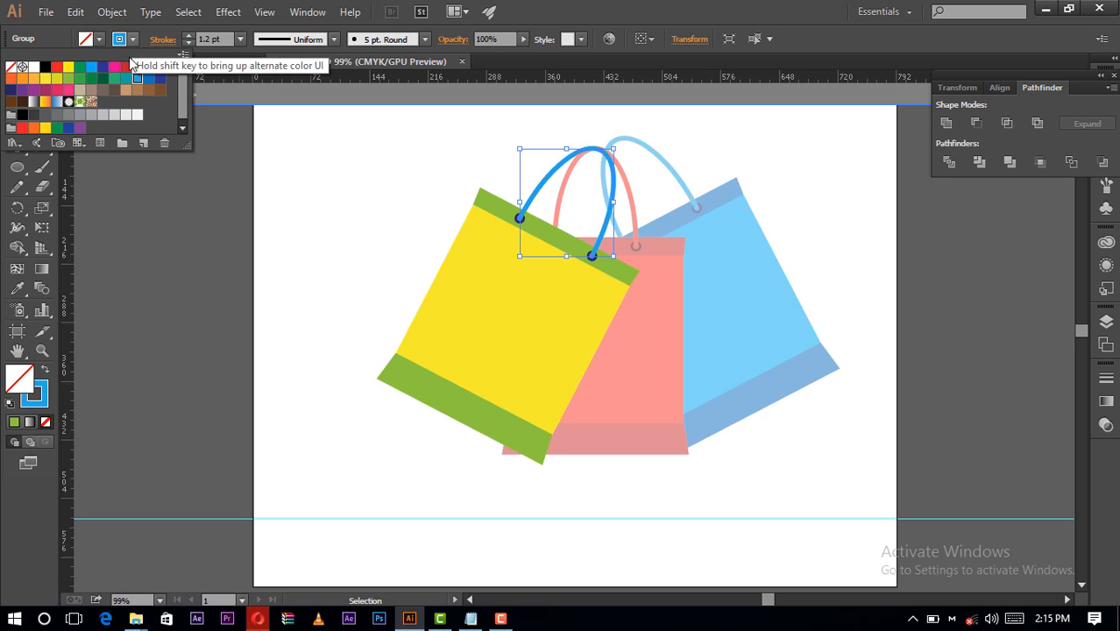
click(80, 79)
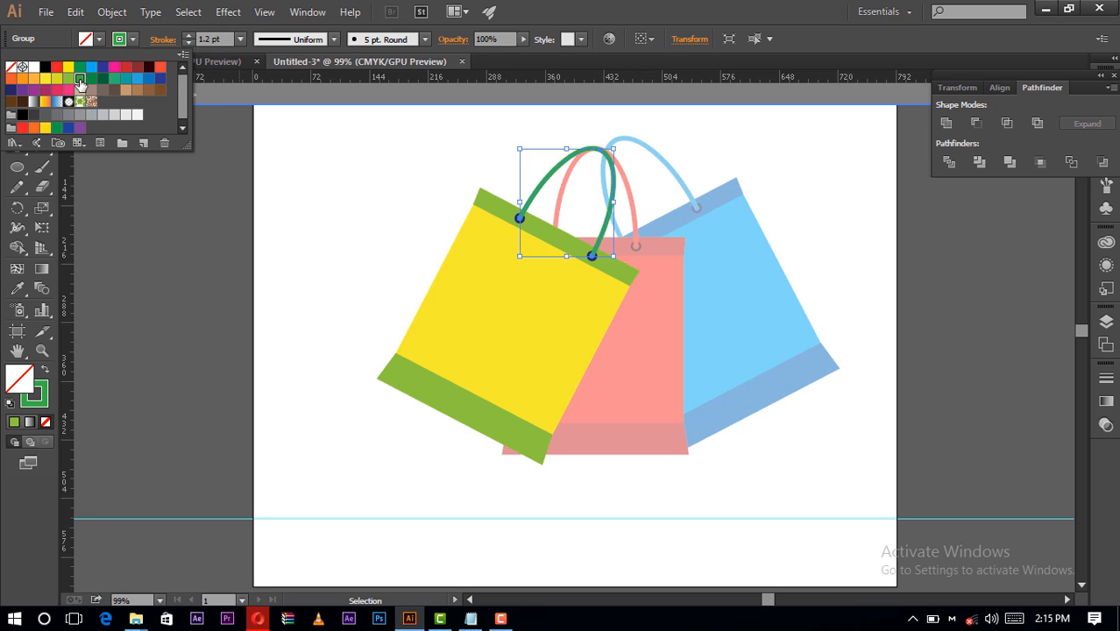
click(388, 138)
double_click(388, 138)
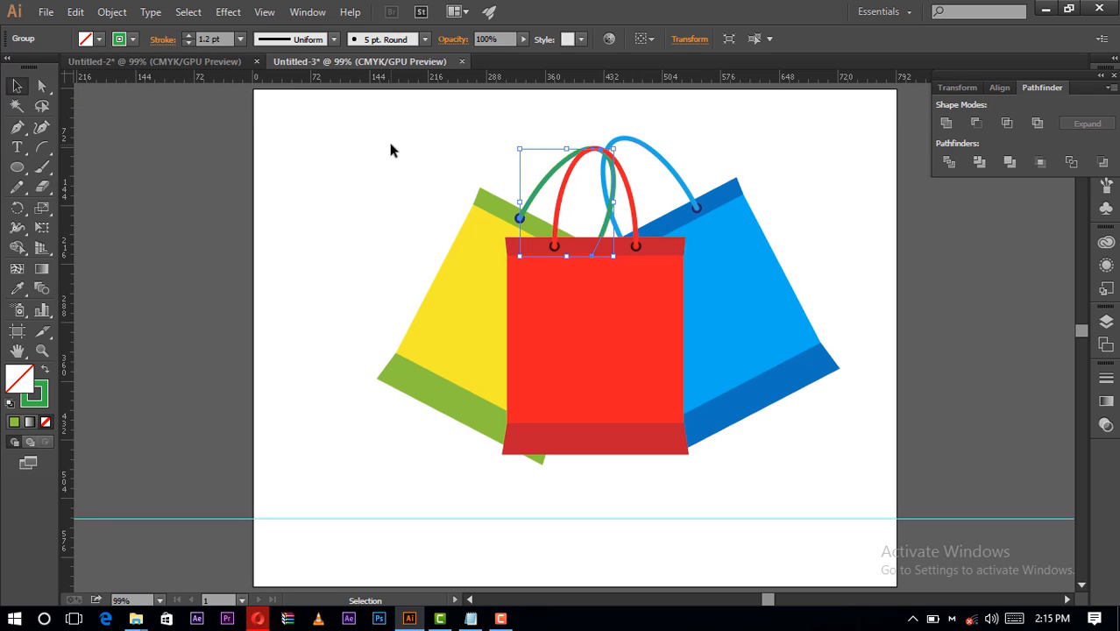
- Give the left bag's left eyelet a dark green stroke, C=90 M=30 Y=95 K=30, and a medium green fill matching the handle
double_click(522, 226)
click(522, 221)
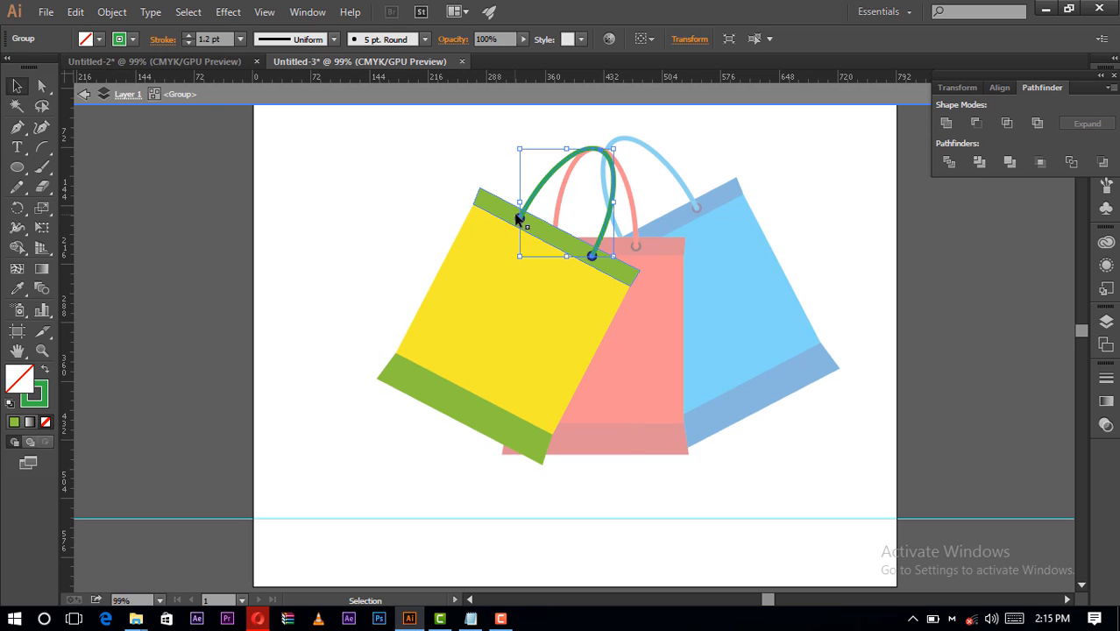
click(518, 216)
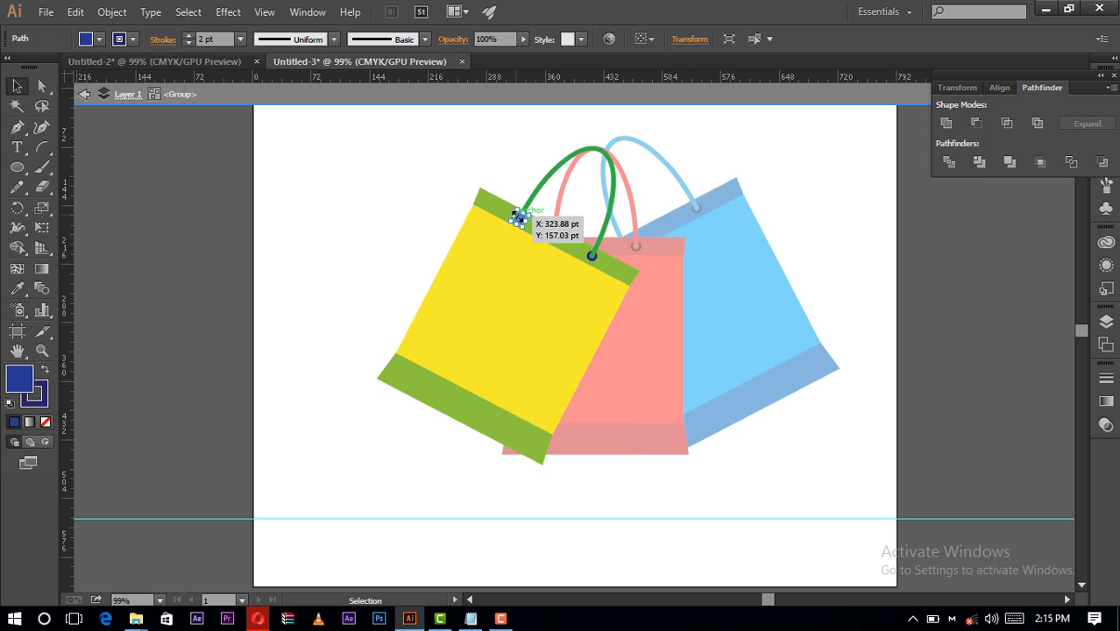
click(132, 39)
click(104, 80)
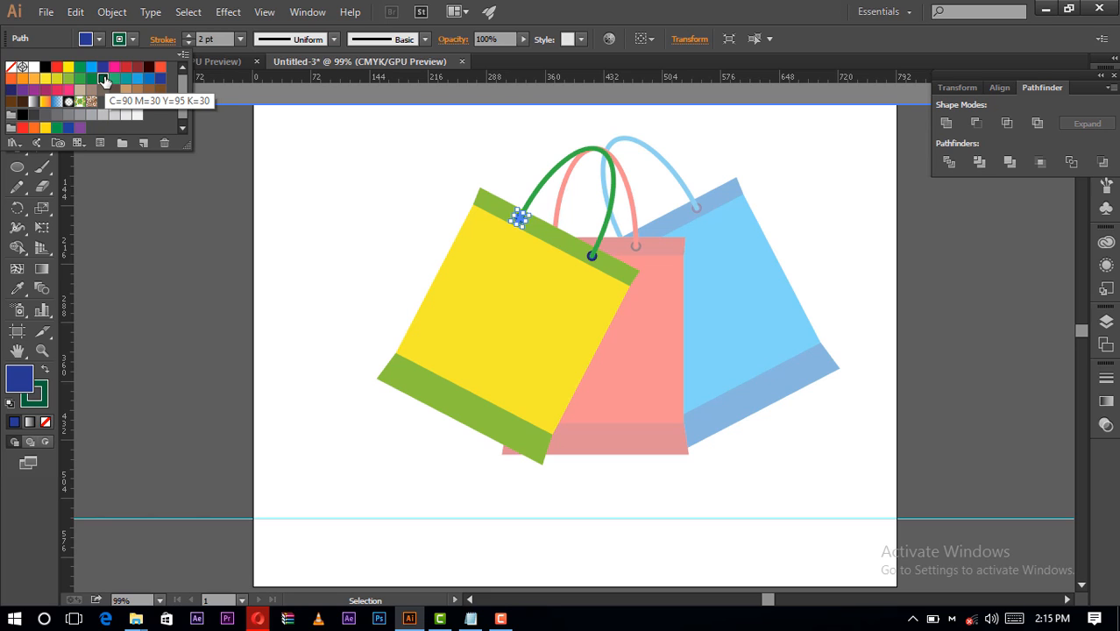
click(99, 40)
click(99, 39)
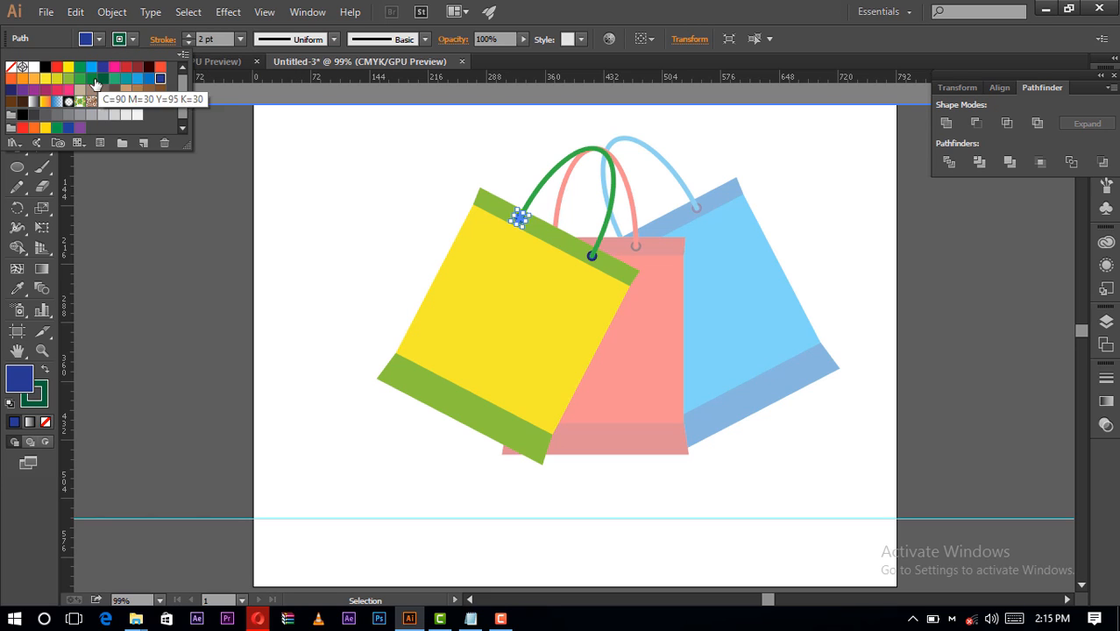
click(79, 80)
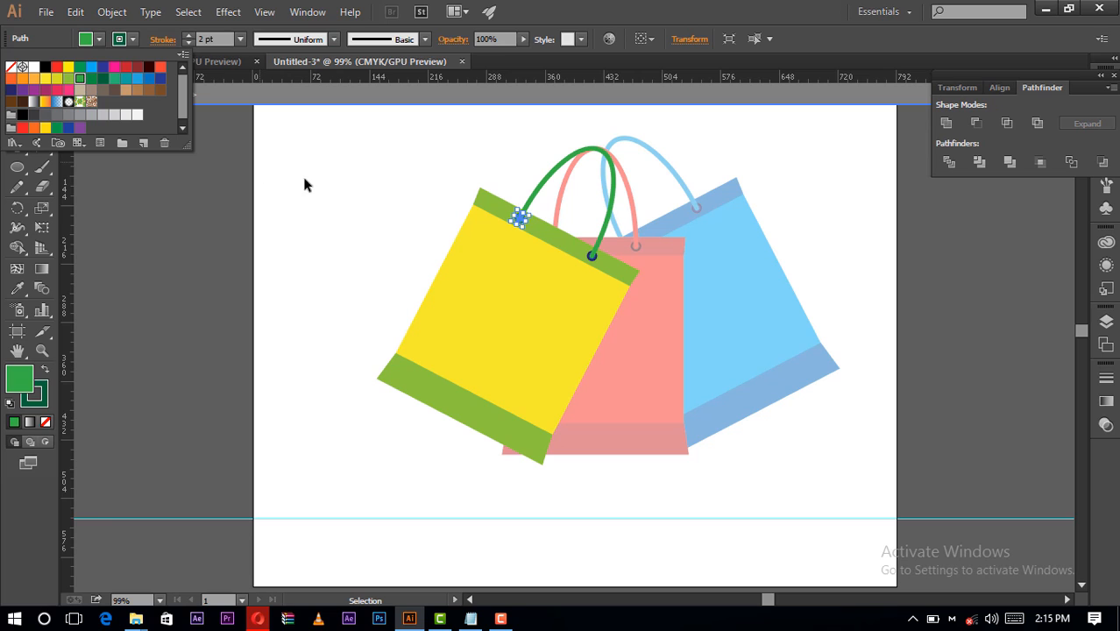
click(388, 182)
double_click(388, 181)
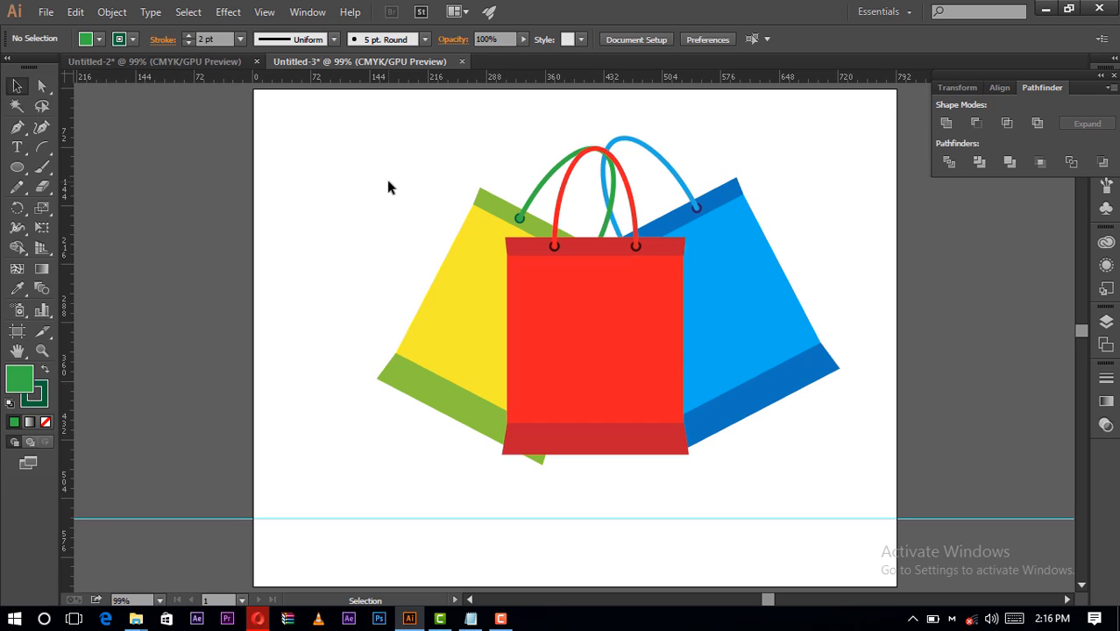
drag(852, 159, 375, 429)
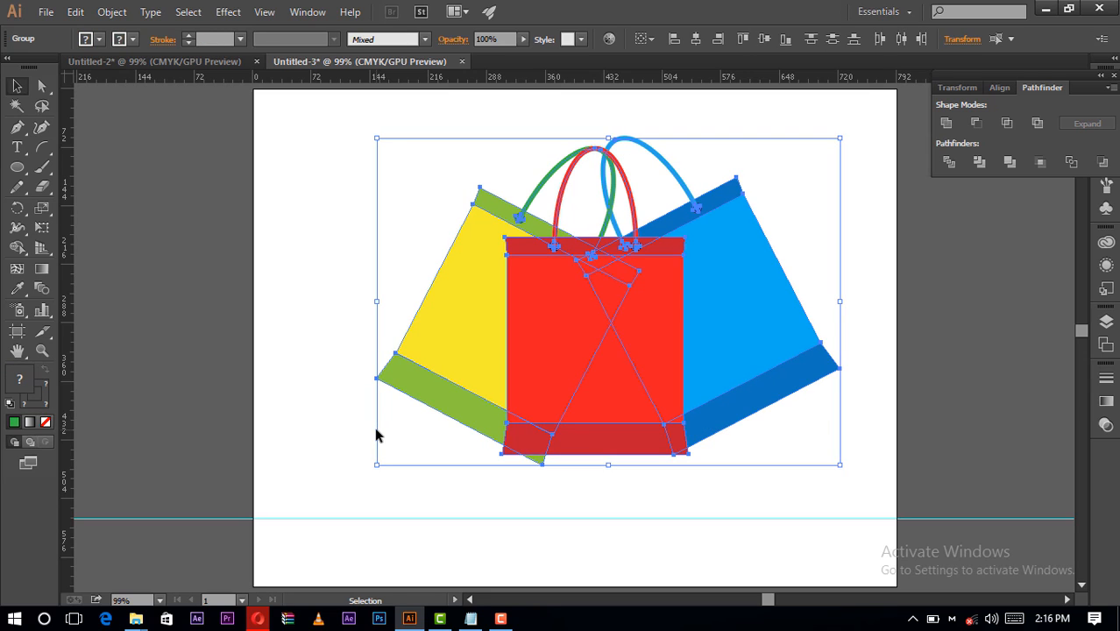
key(a)
key(v)
click(440, 476)
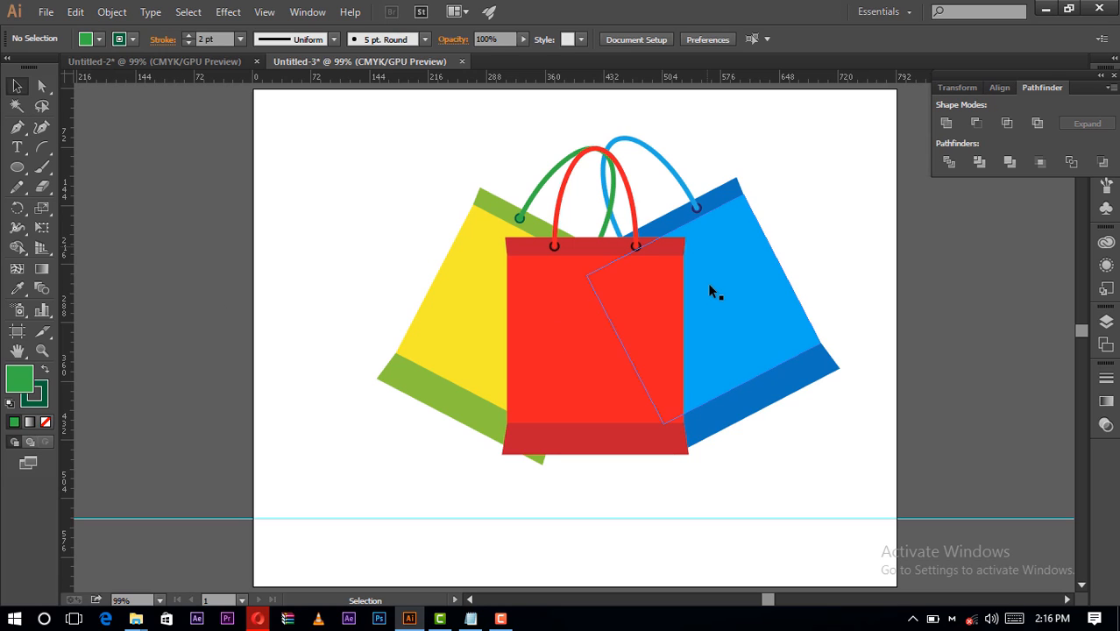
- Draw a closed four-point shadow shape with the Pen tool from the red bag's upper-right corner, extending slightly over the blue bag, and deselect it
click(17, 127)
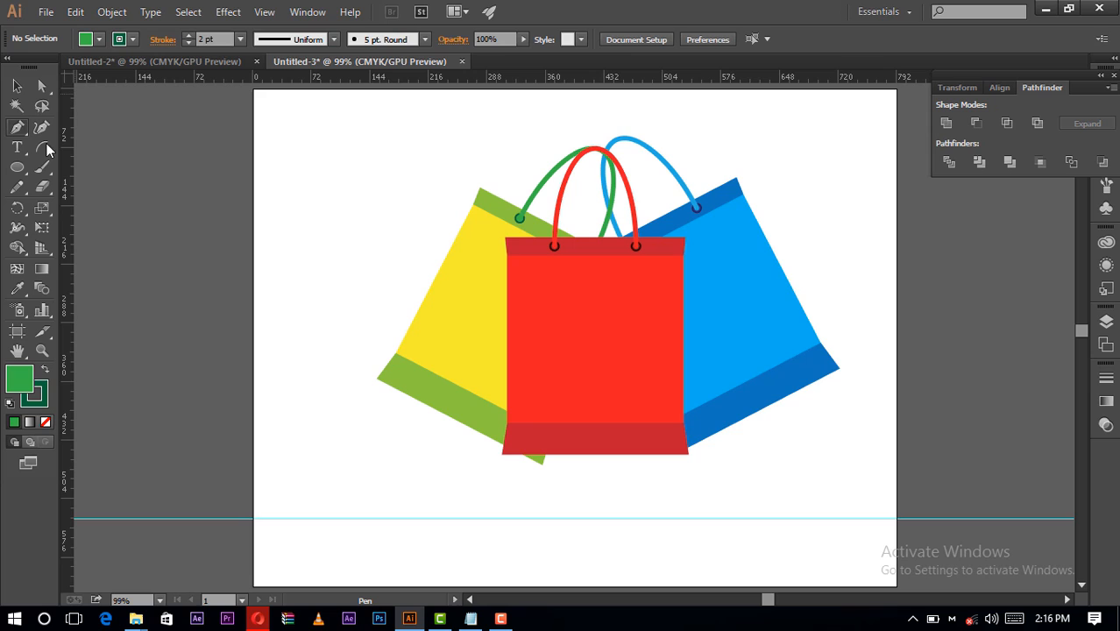
click(685, 238)
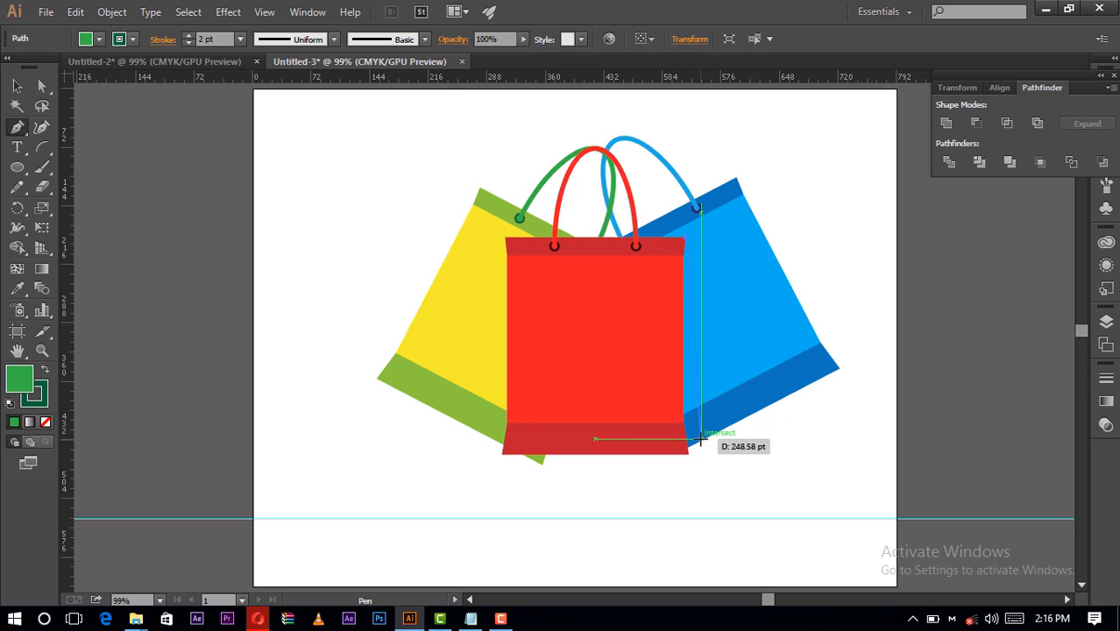
click(700, 440)
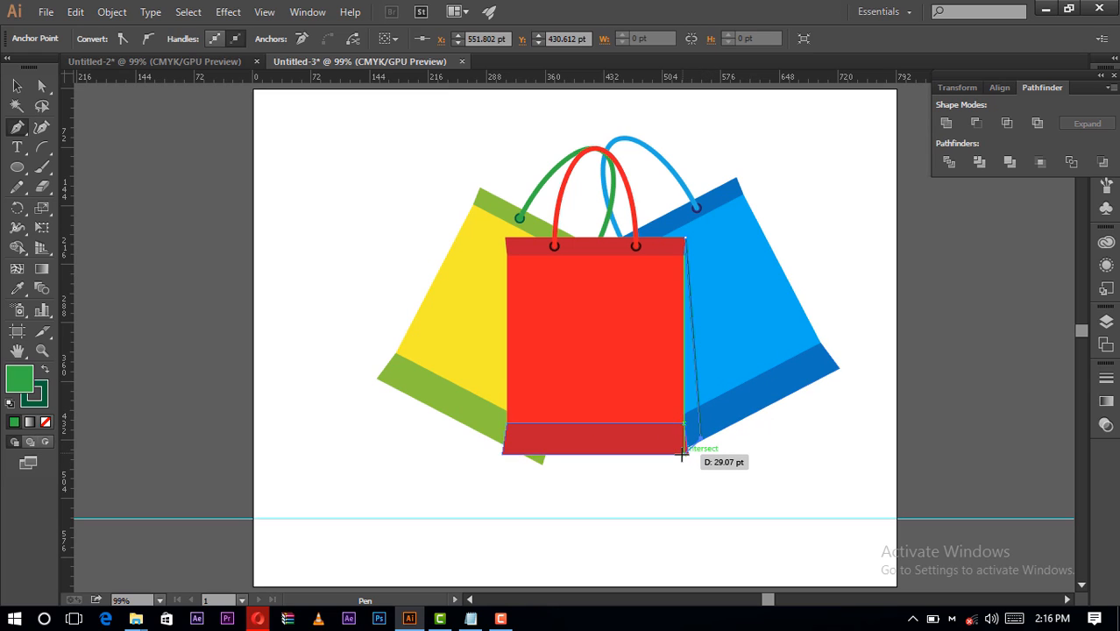
click(674, 454)
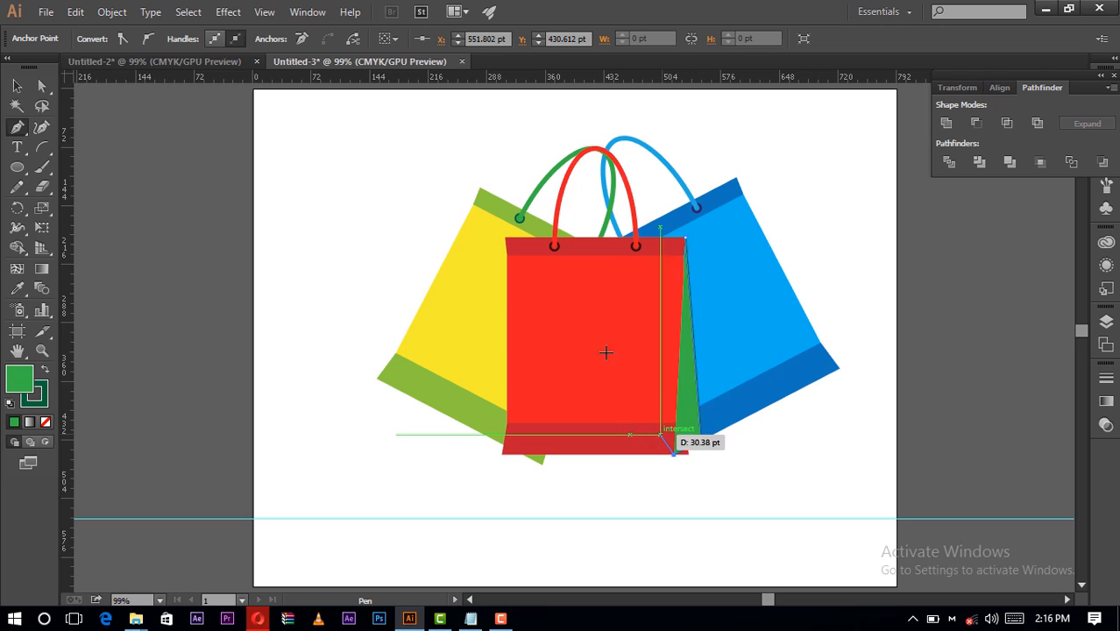
click(577, 318)
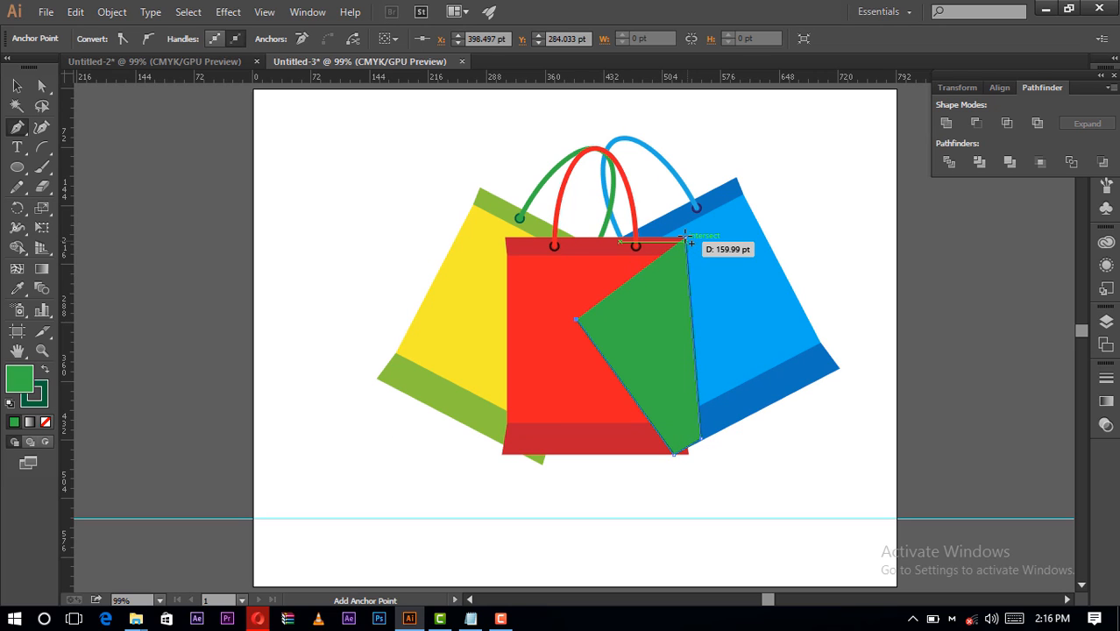
click(686, 239)
click(21, 85)
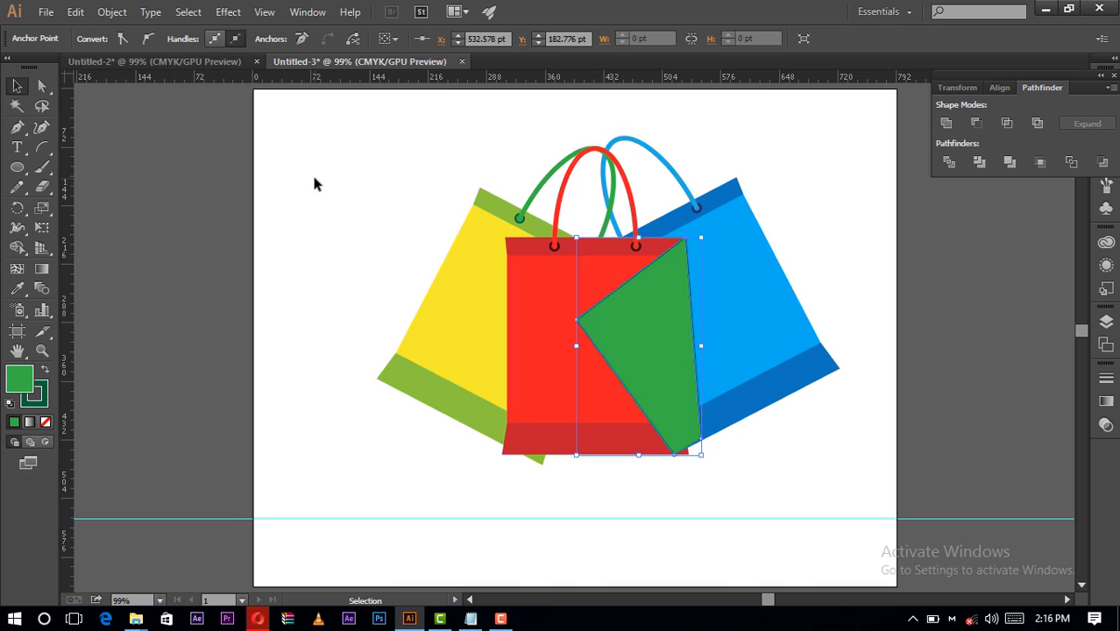
click(313, 176)
- Remove the stroke from the green four-point shape and fill it with black
click(688, 347)
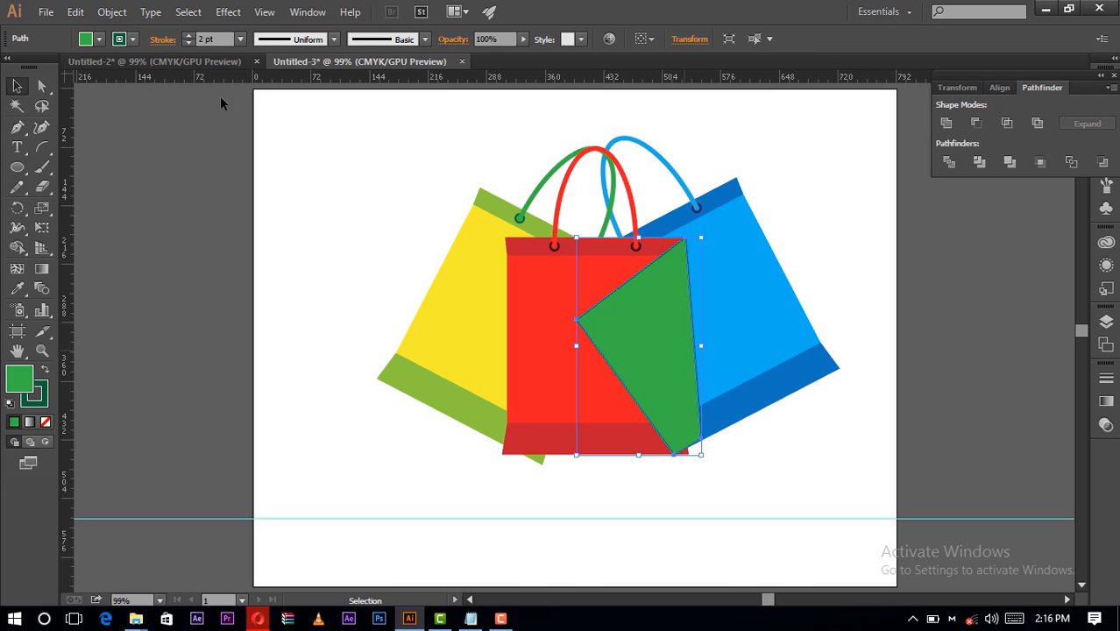
click(163, 40)
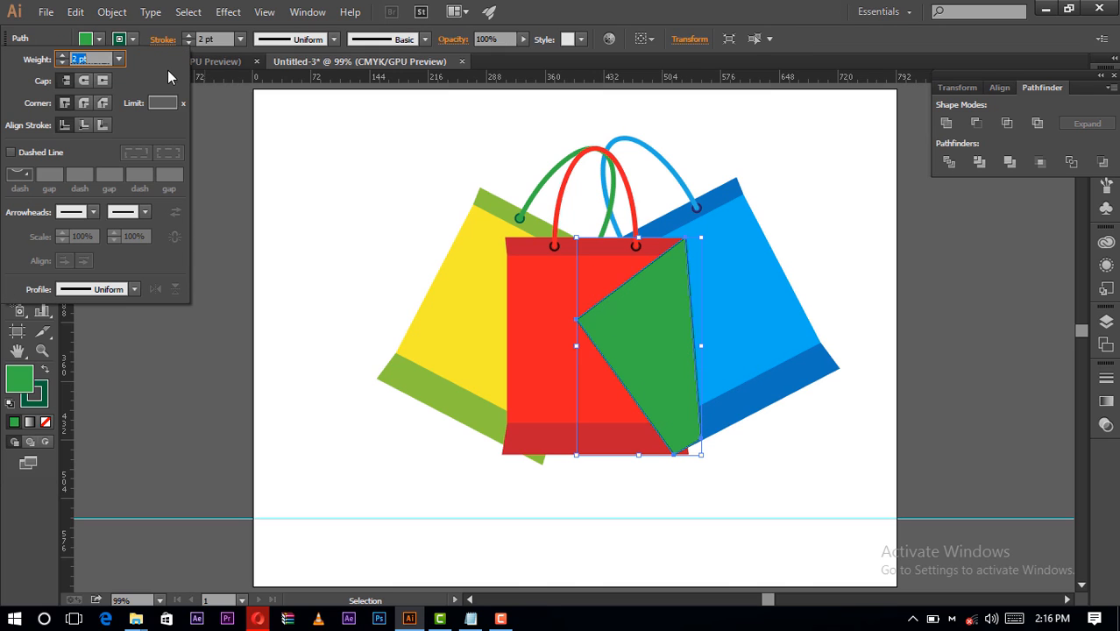
click(125, 40)
click(10, 67)
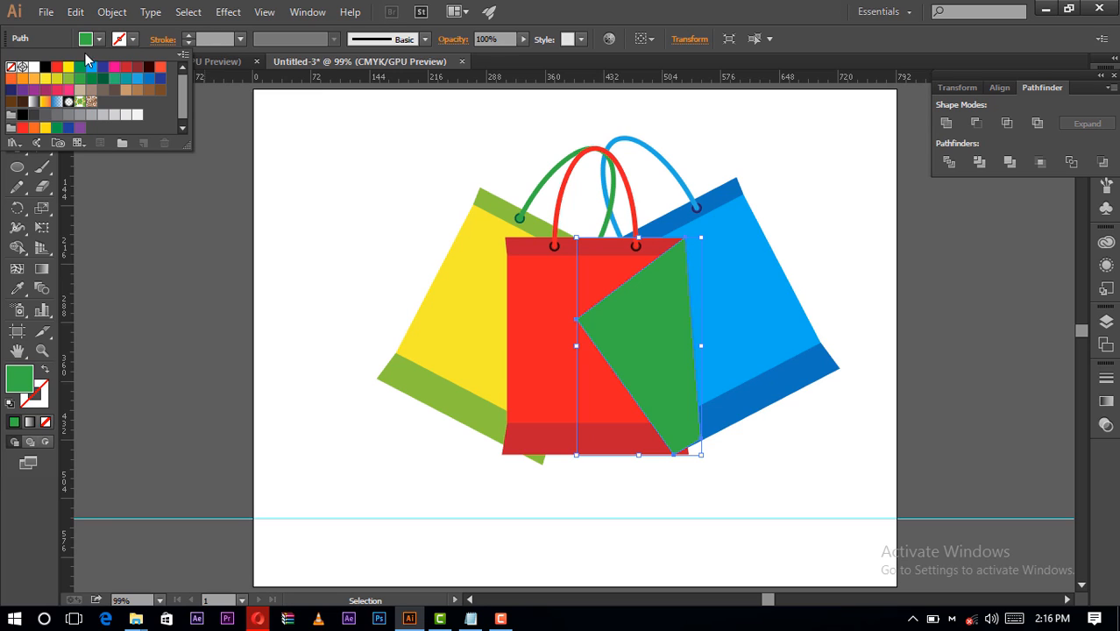
click(99, 40)
click(22, 114)
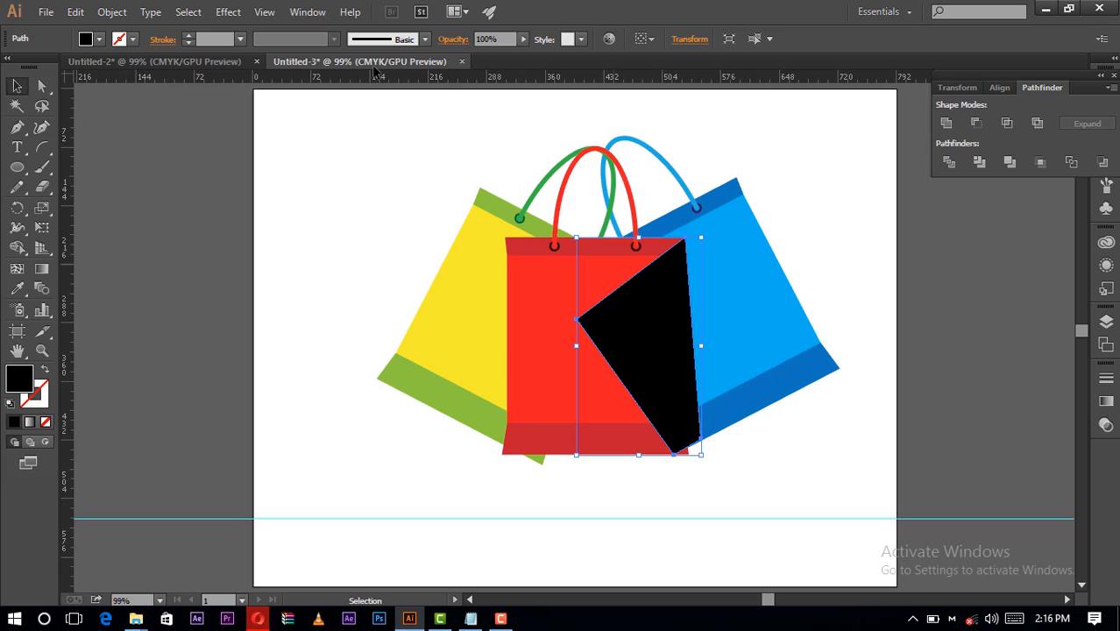
- Set the black shape's blending mode to Multiply and its opacity to 15%
click(449, 41)
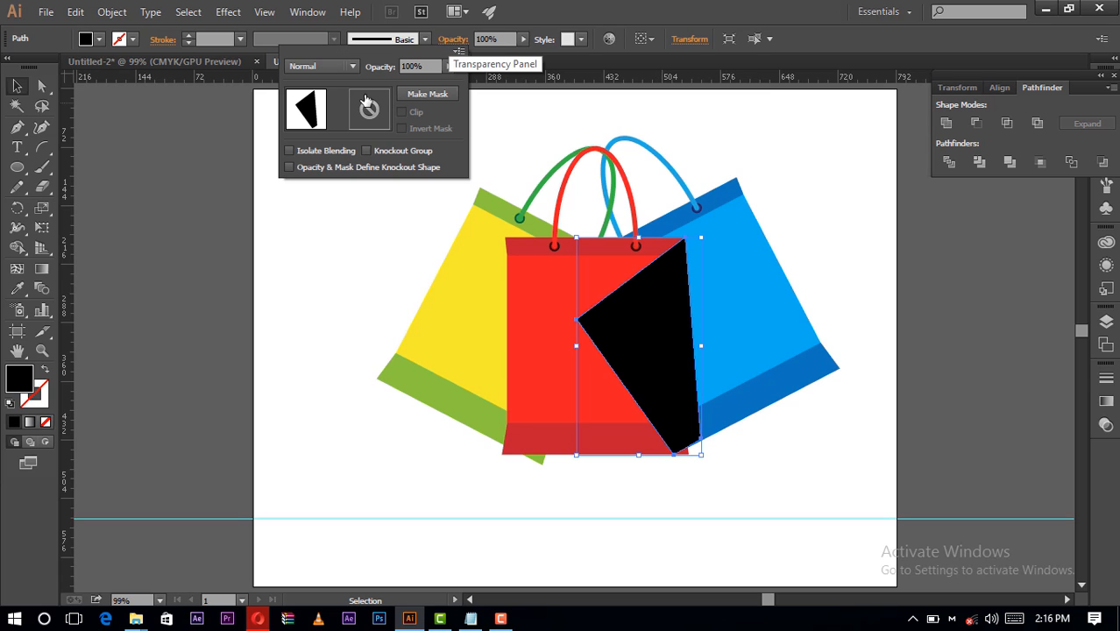
click(311, 67)
click(327, 126)
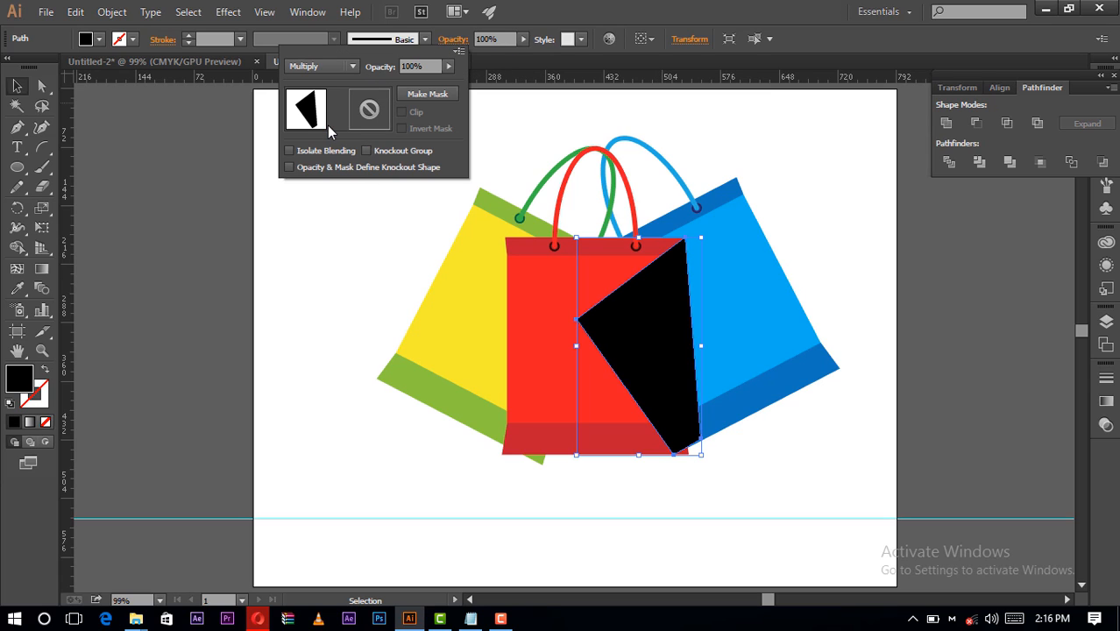
click(486, 37)
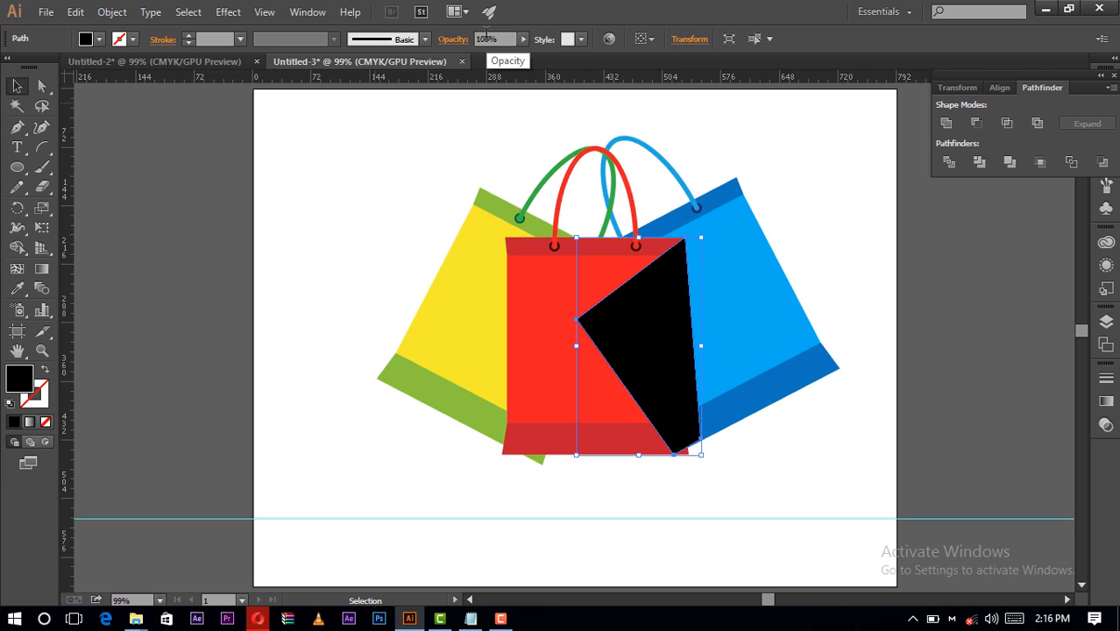
click(486, 37)
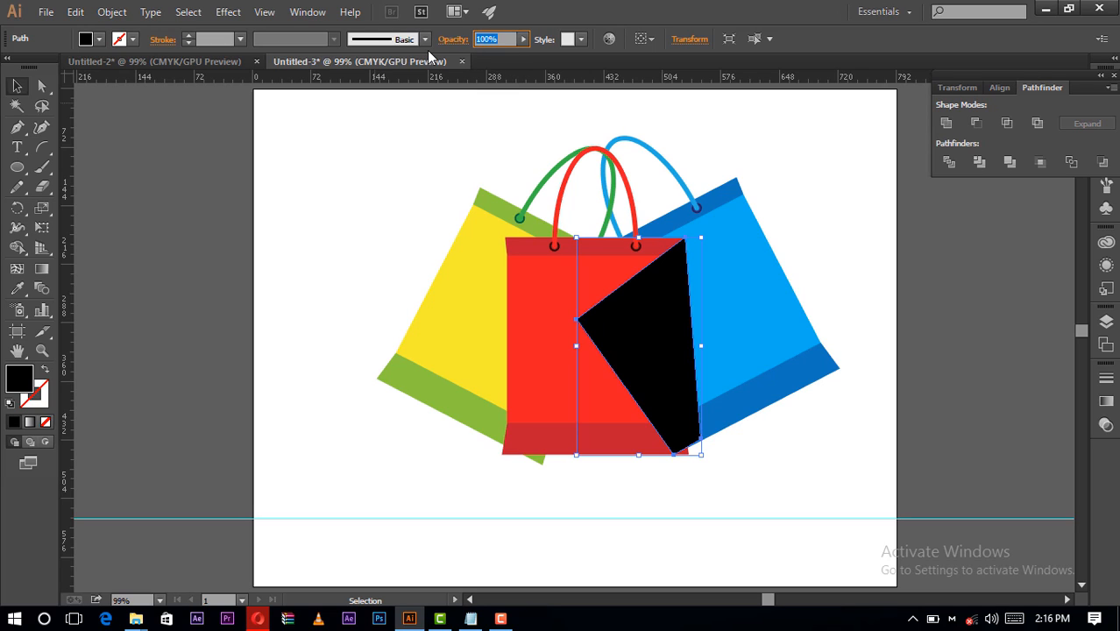
text(15)
key(Return)
click(474, 147)
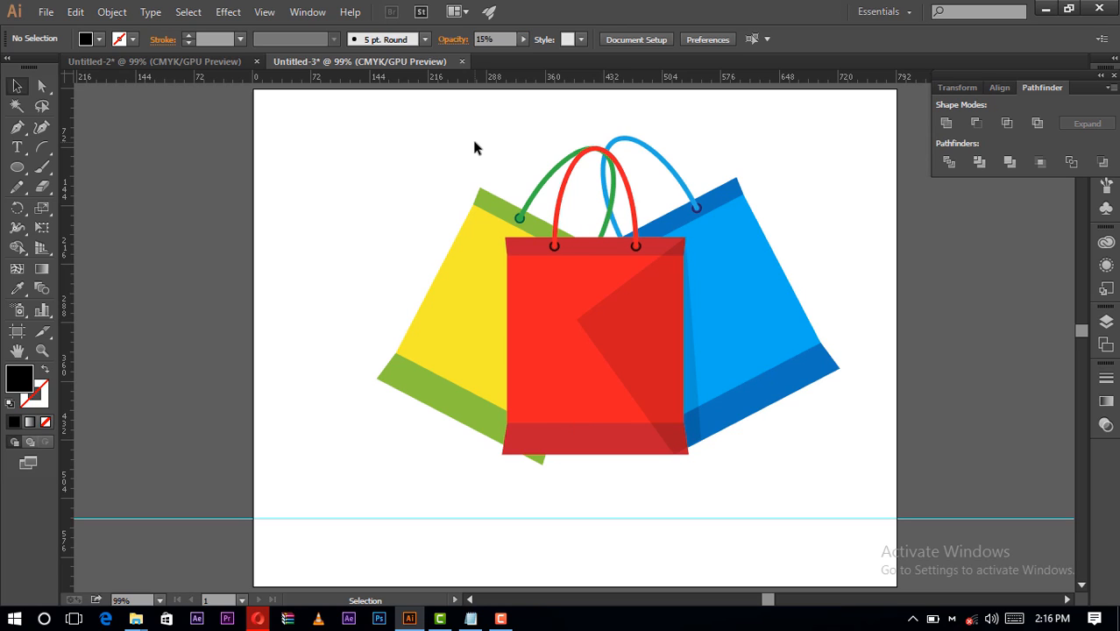
- Set the shadow shape's opacity to 25% and exit isolation
double_click(671, 274)
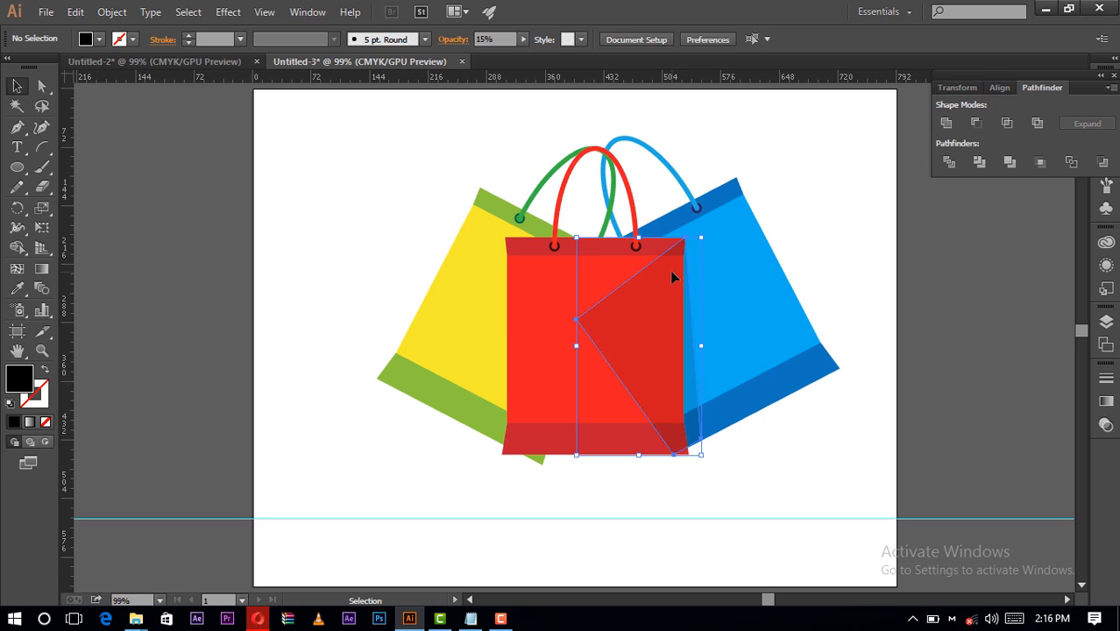
click(475, 38)
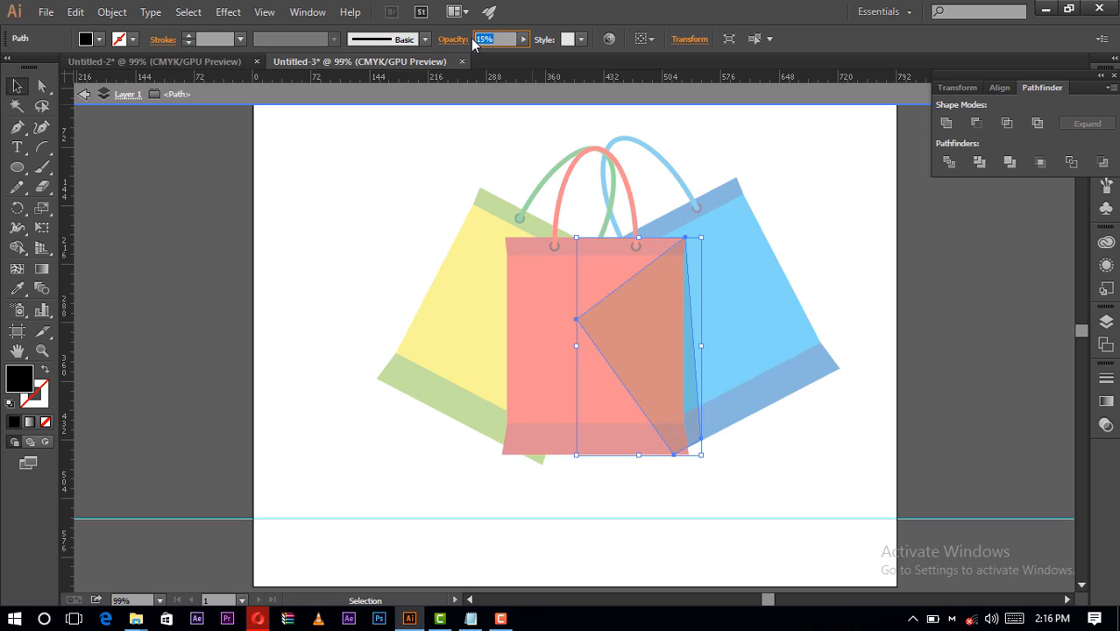
text(25)
key(Return)
double_click(432, 143)
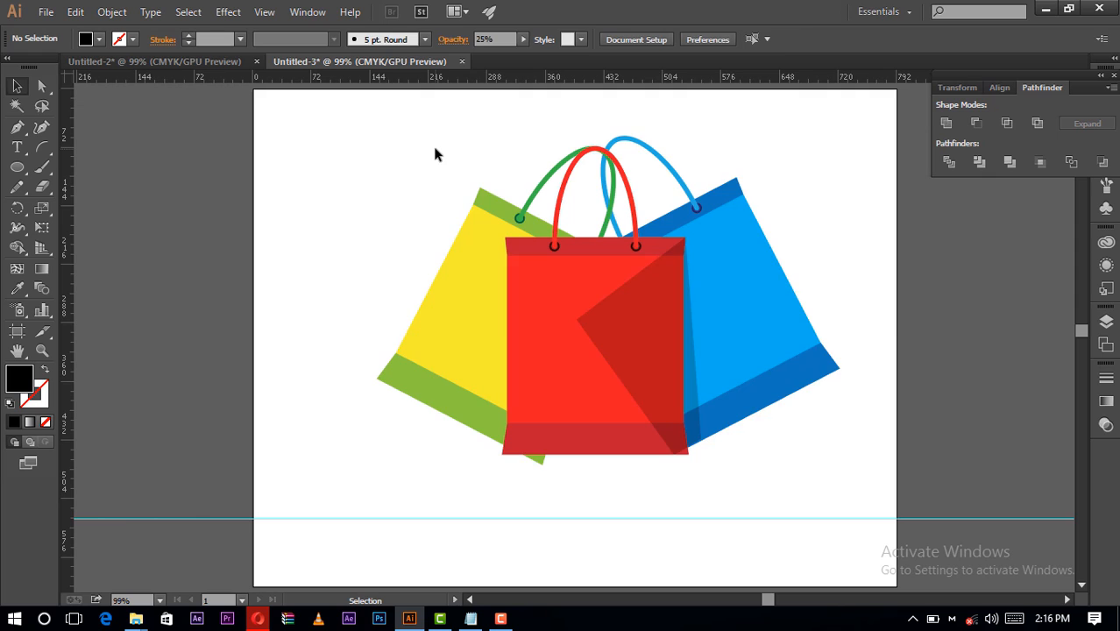
- Bring the red bag's group to the front so it sits above the shadow shape
double_click(583, 270)
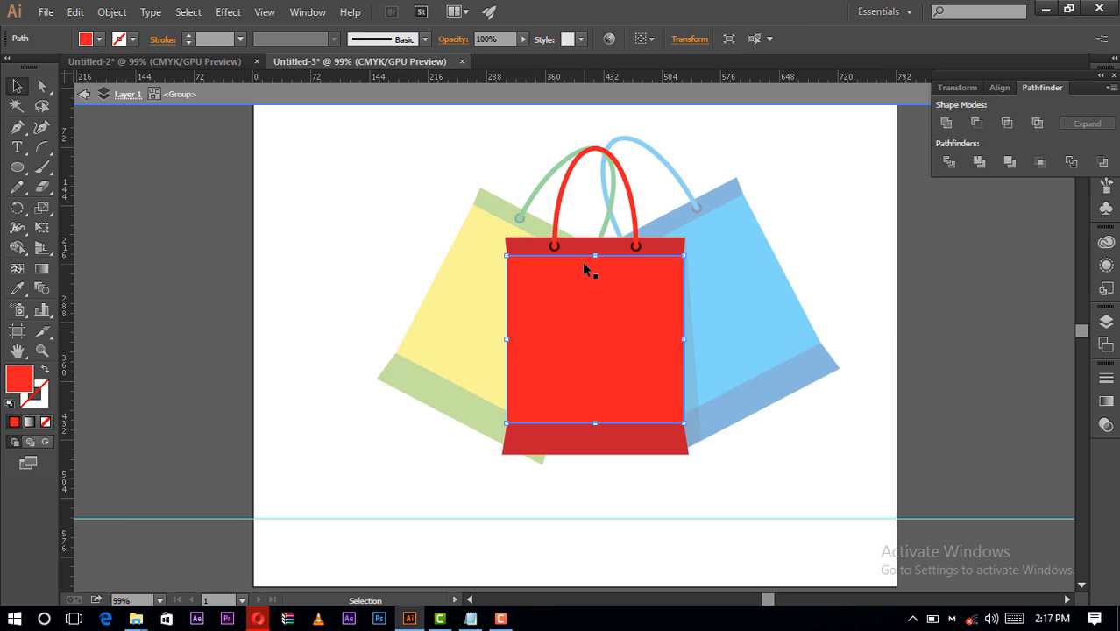
double_click(782, 184)
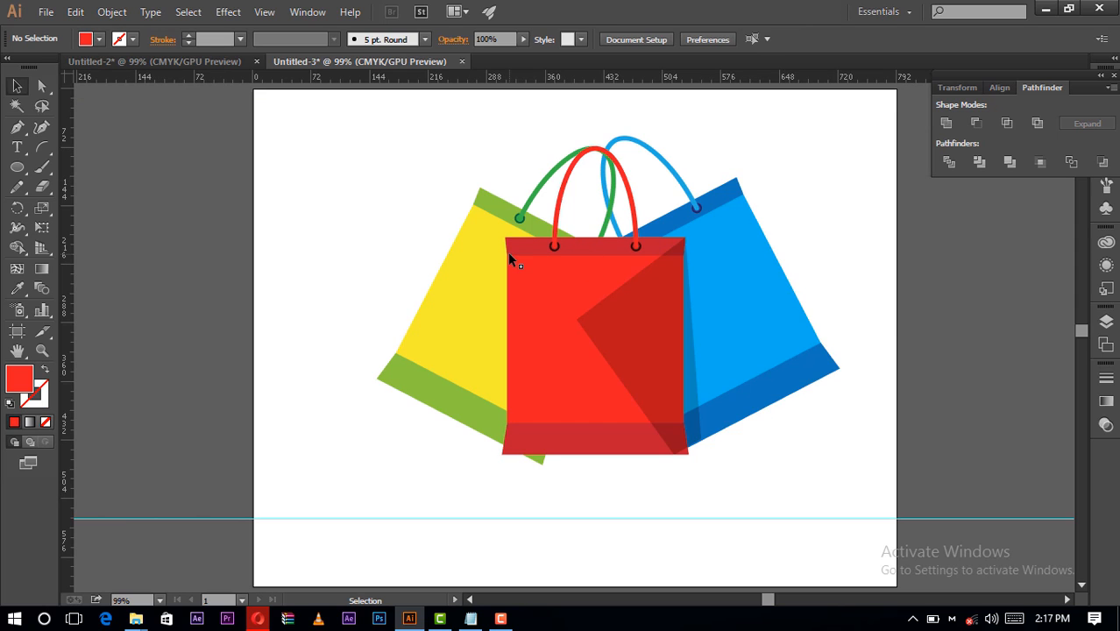
click(540, 270)
right_click(537, 265)
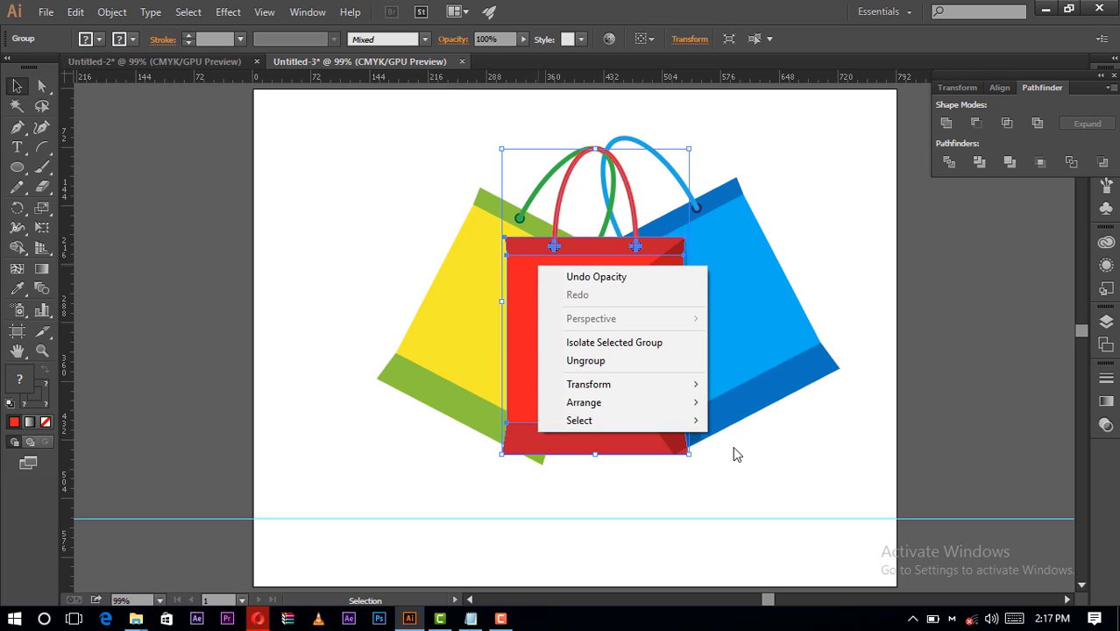
mouse_move(686, 408)
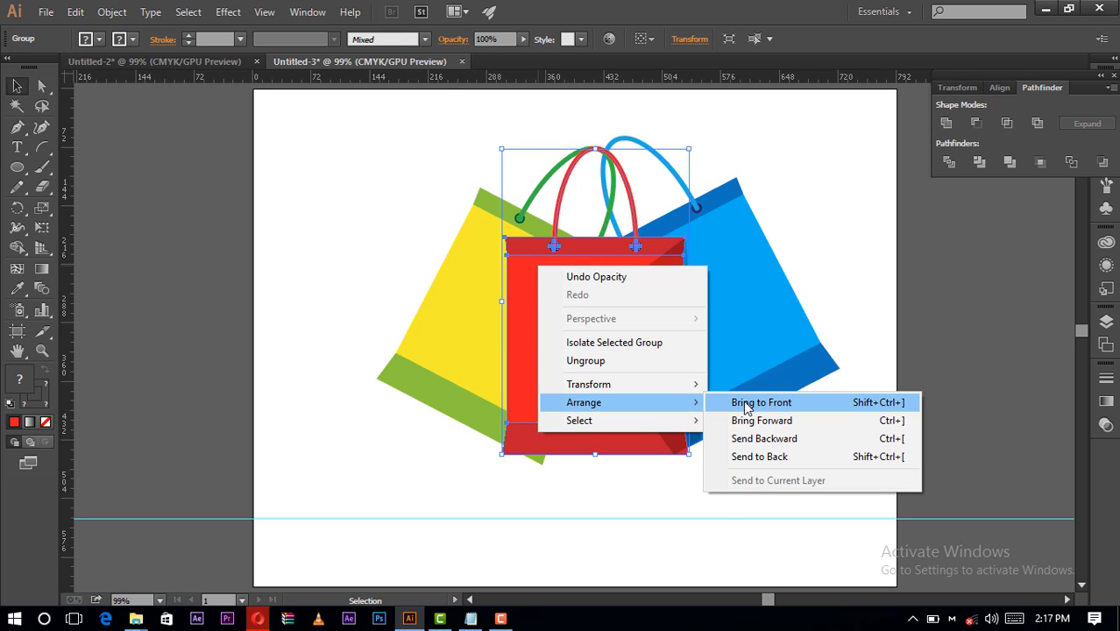
click(743, 404)
click(764, 455)
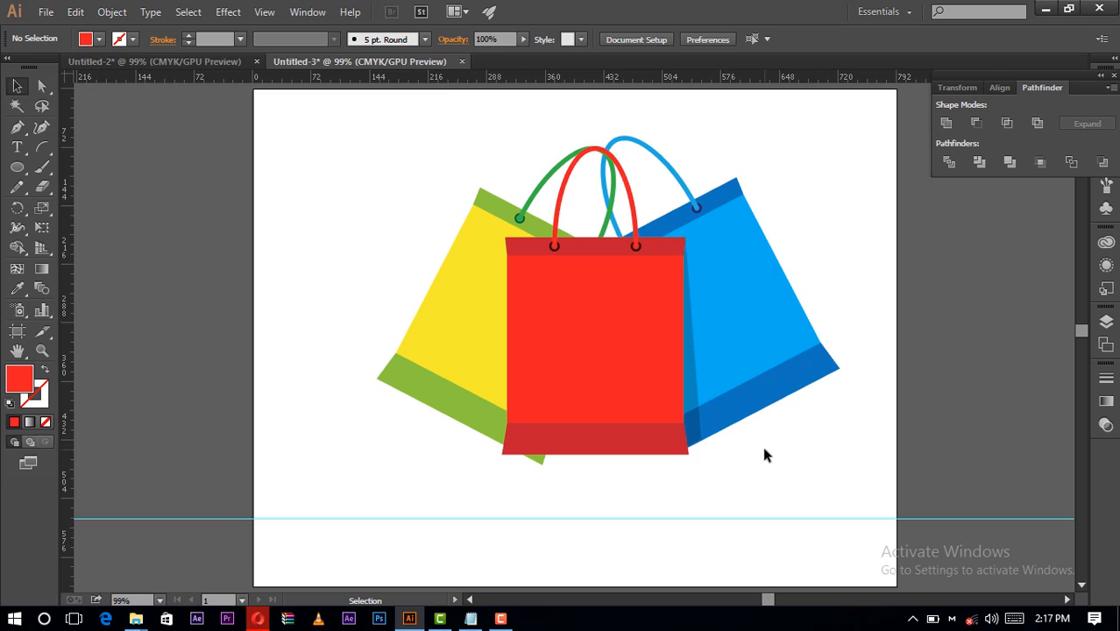
click(690, 380)
double_click(689, 377)
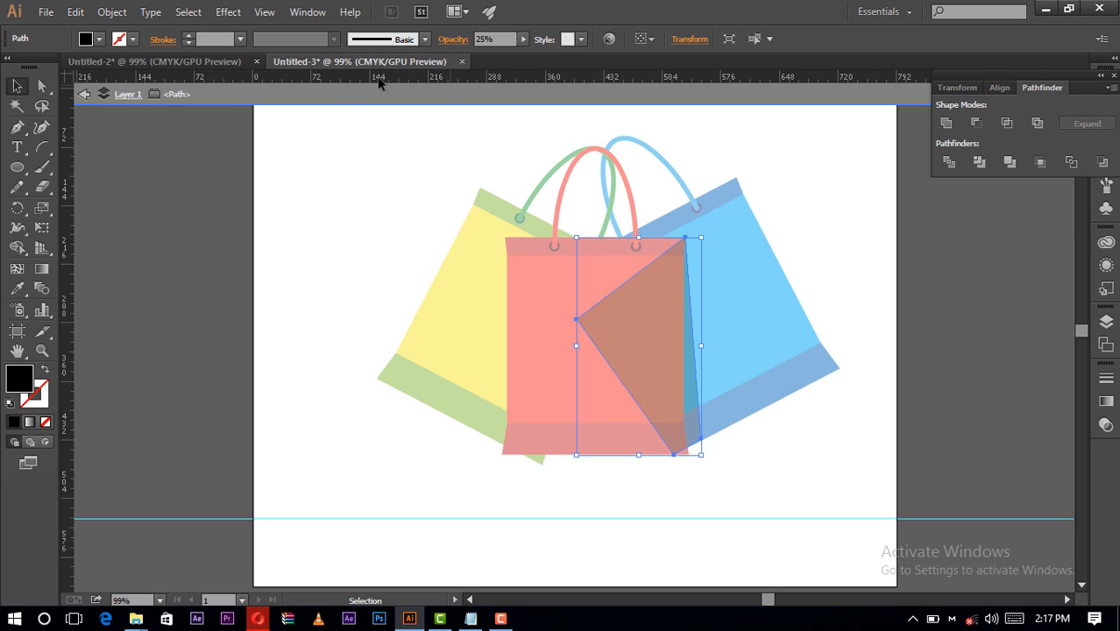
double_click(397, 184)
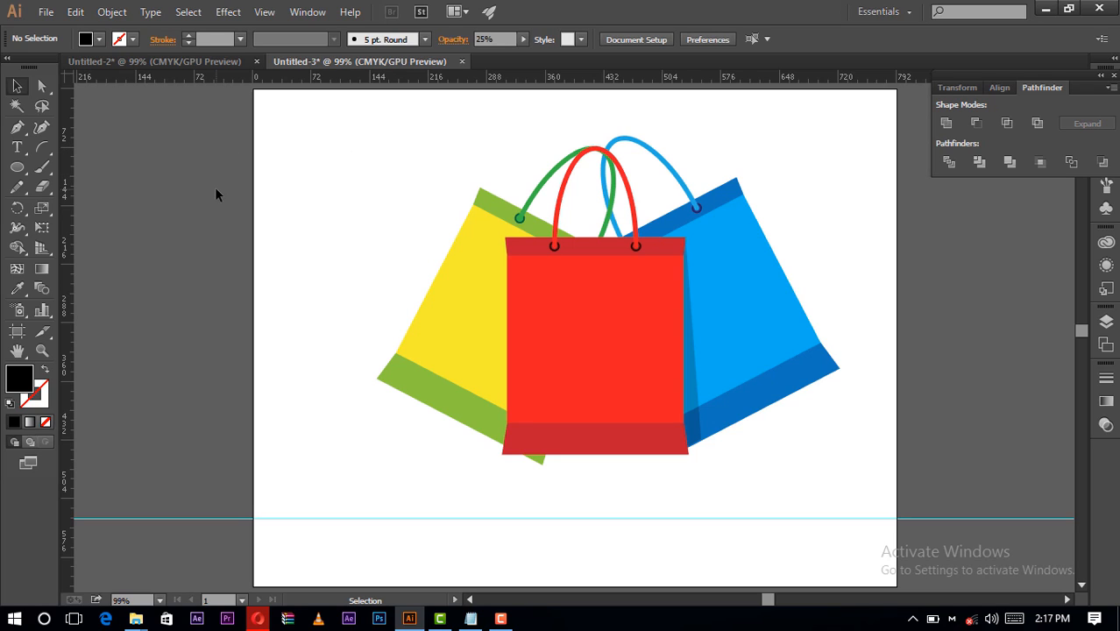
click(17, 147)
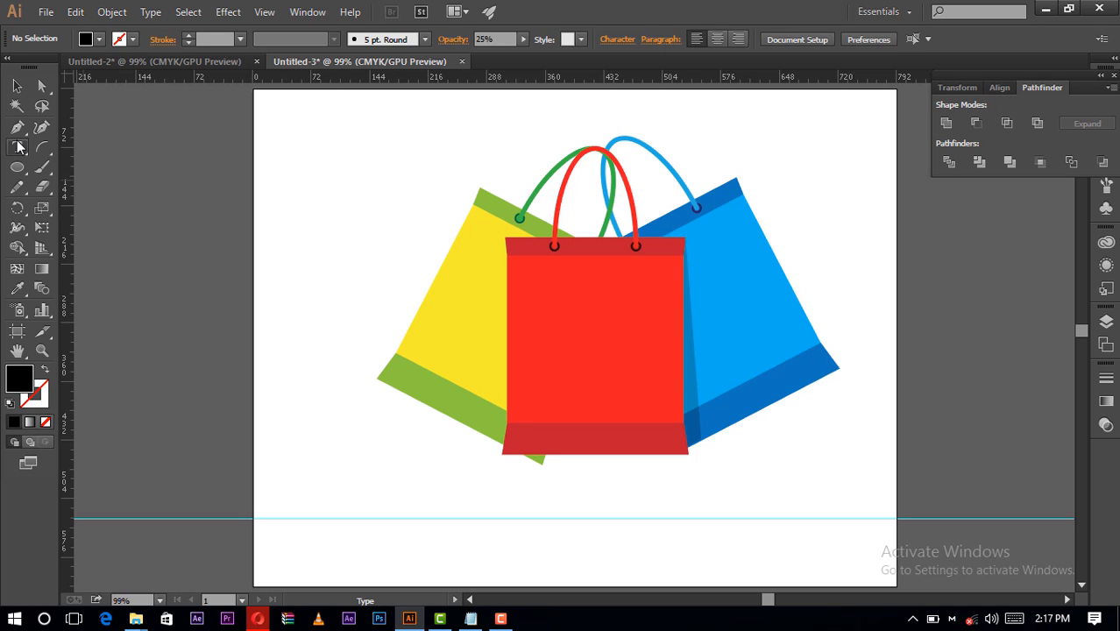
click(339, 296)
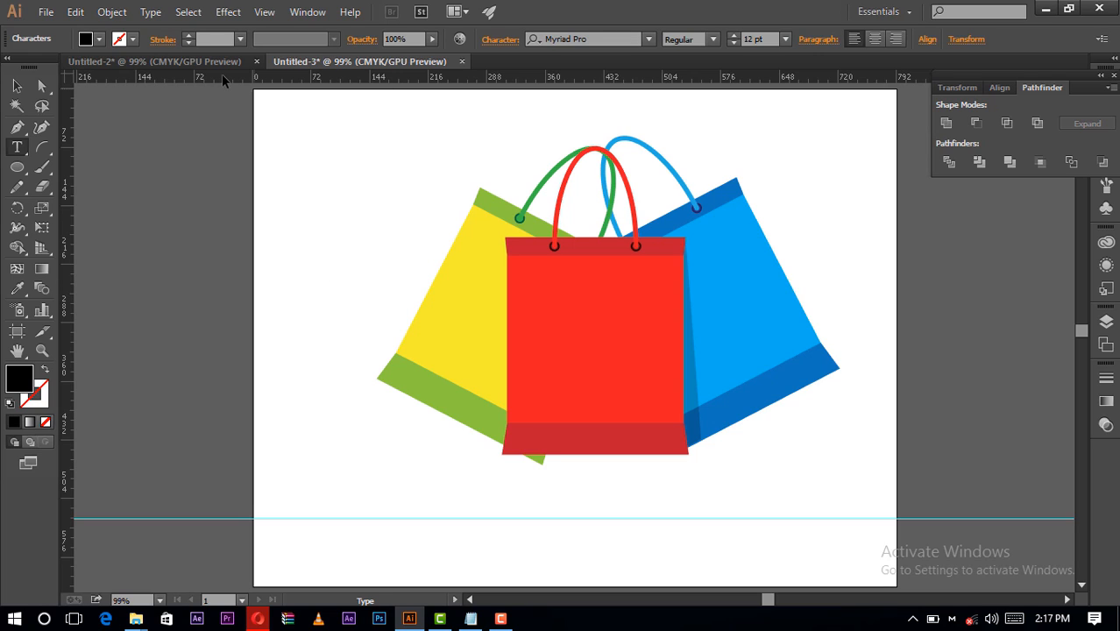
click(19, 88)
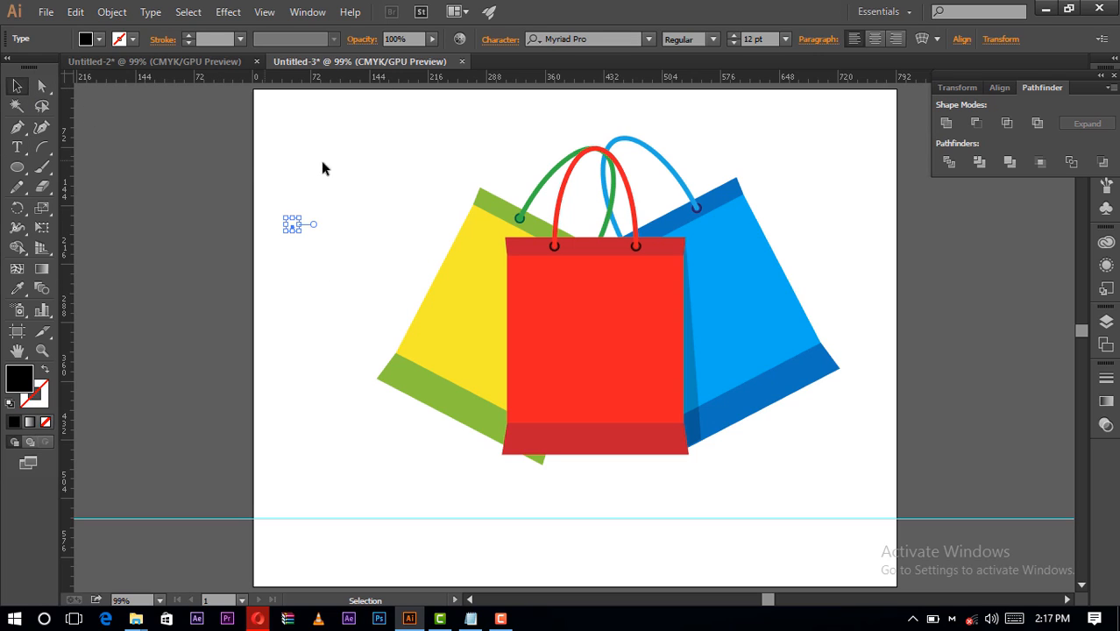
click(336, 162)
- Copy the white "SALES GROUP" text from the Untitled-2 document and place it on the red bag's front in Untitled-3
click(225, 59)
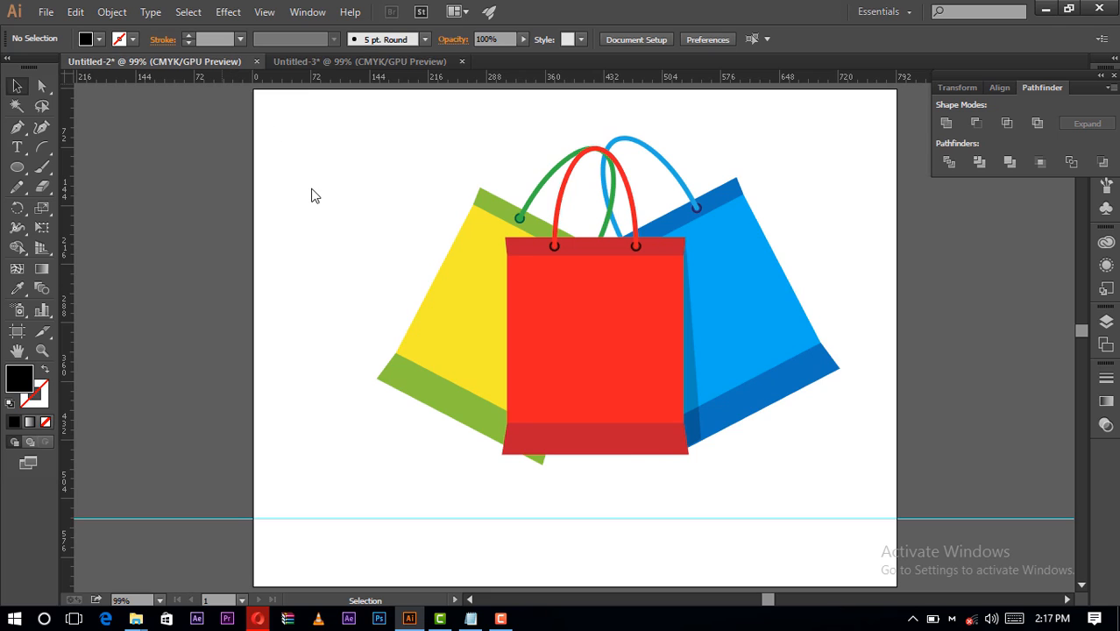
click(574, 326)
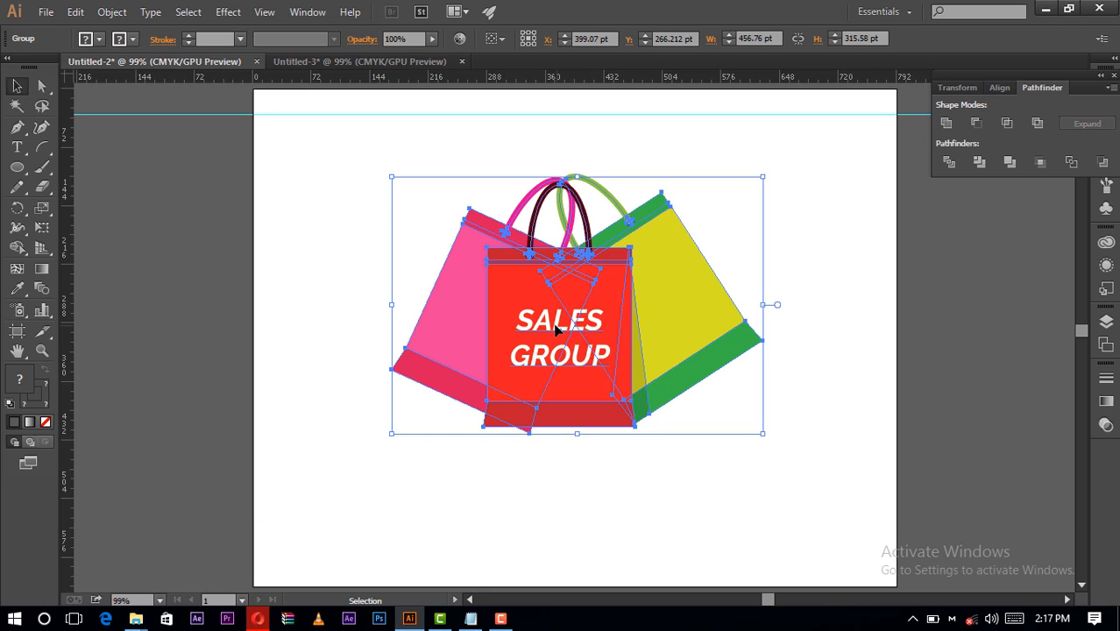
double_click(556, 327)
double_click(555, 326)
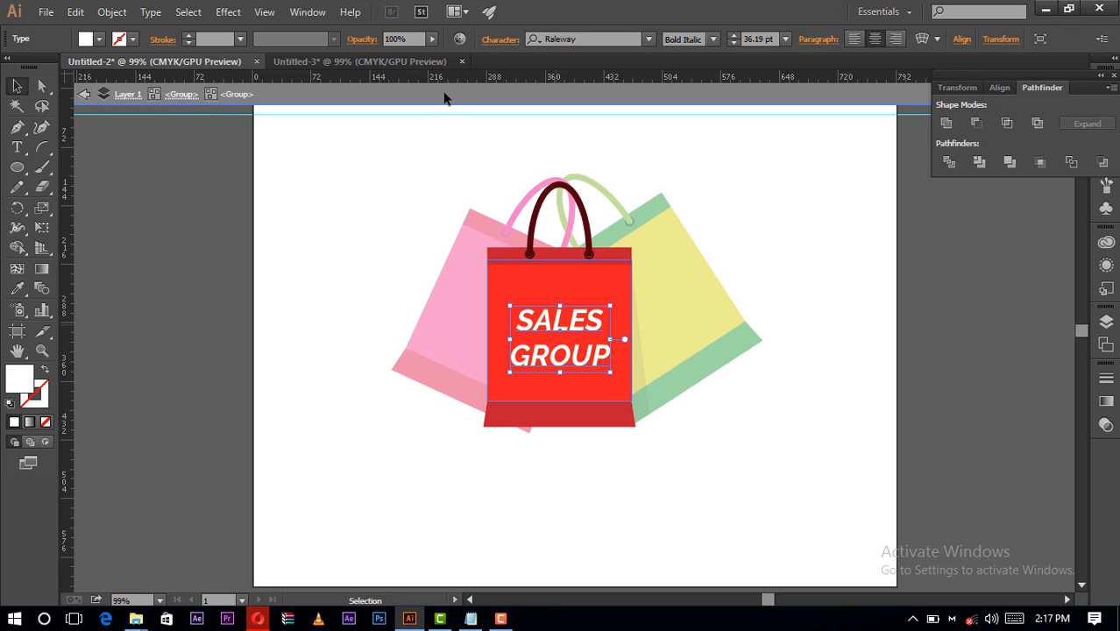
click(385, 63)
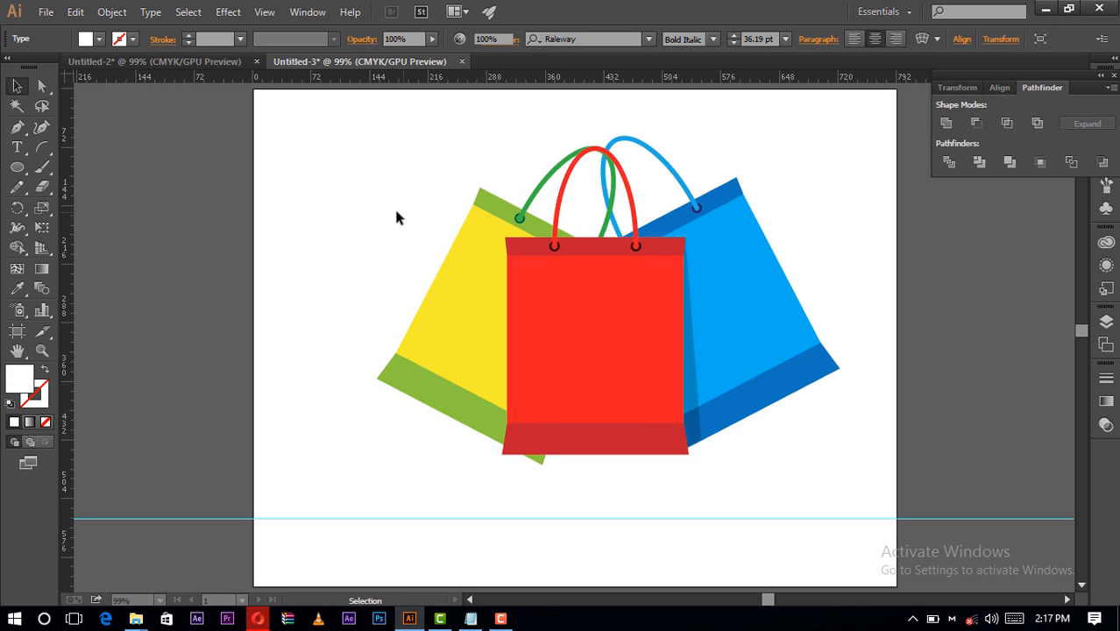
click(569, 333)
drag(570, 333, 616, 348)
- Change the first line of the text on the red bag to "BUY"
double_click(616, 346)
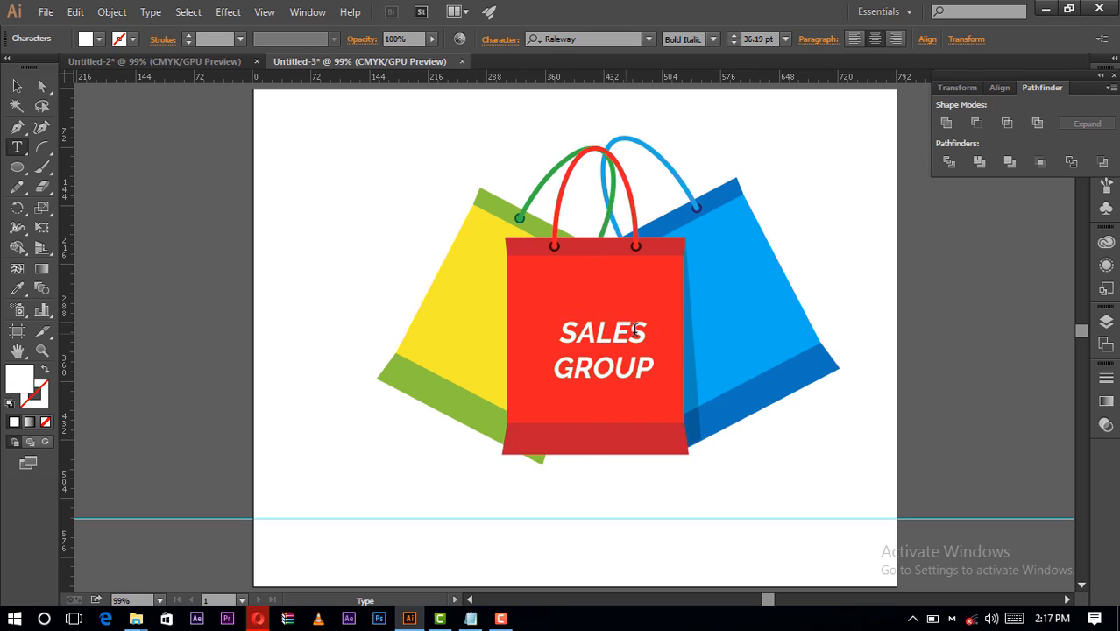
double_click(549, 333)
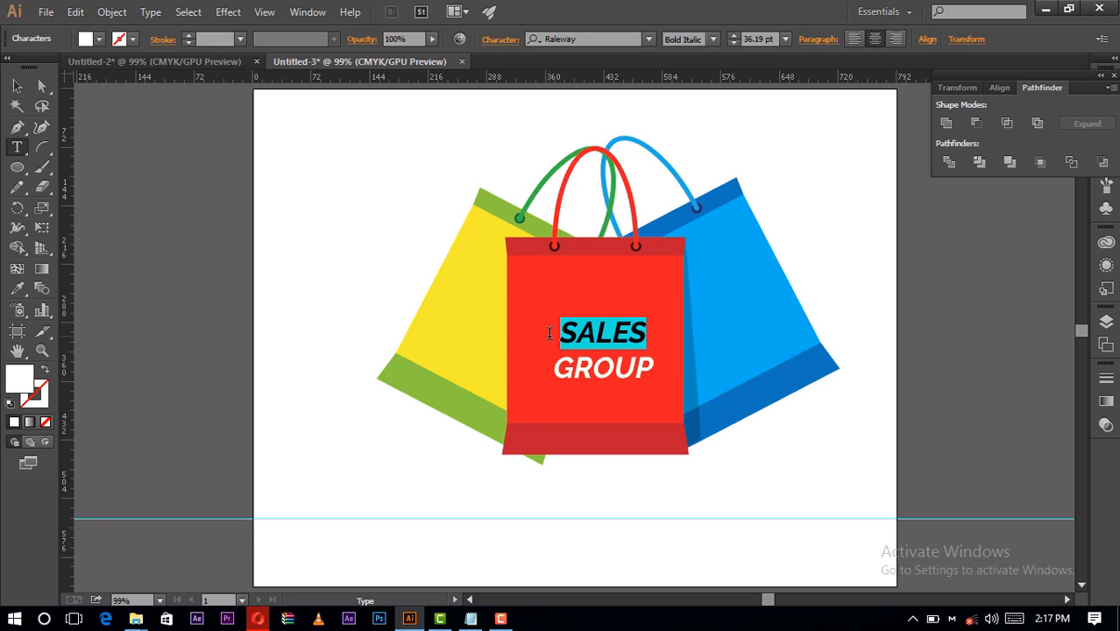
text(B)
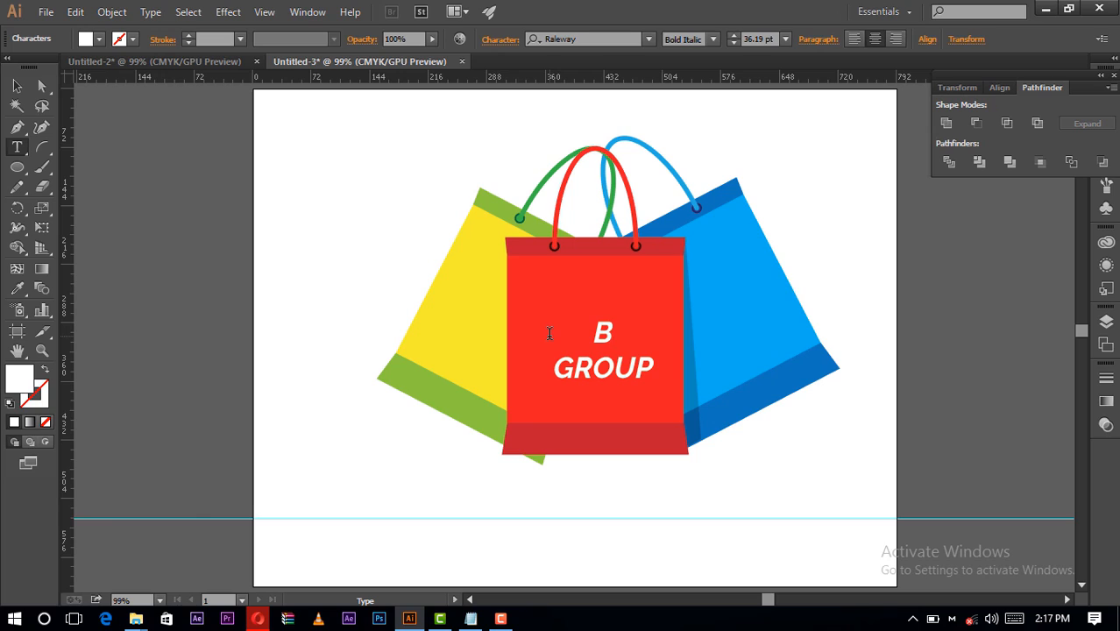
text(UY)
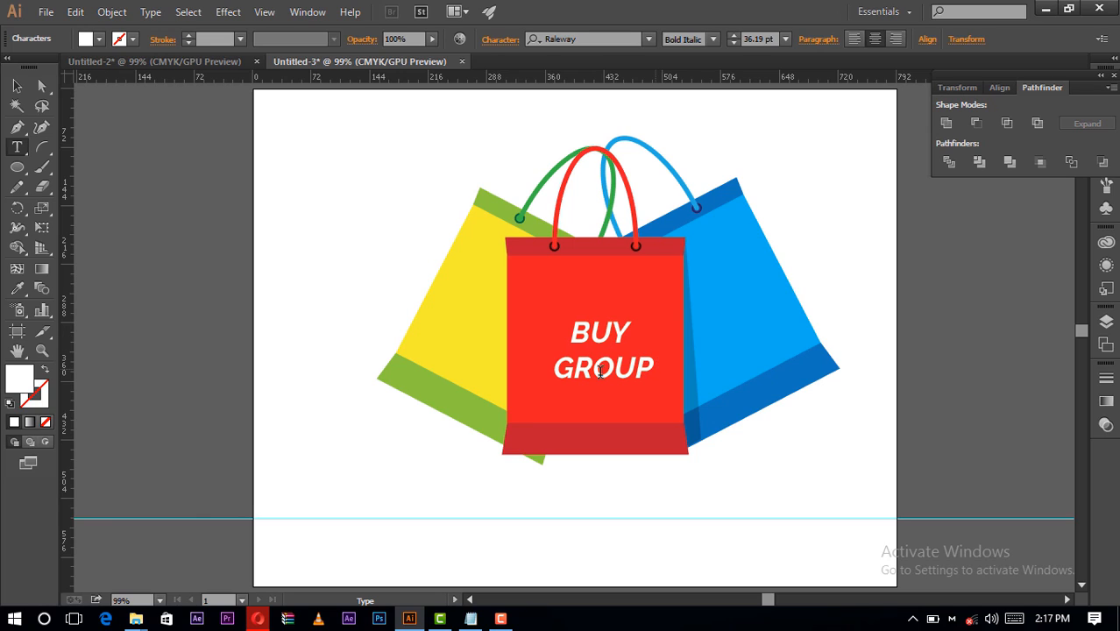
- Replace the second line of the text on the red bag with "NOW"
double_click(561, 373)
text(ONN)
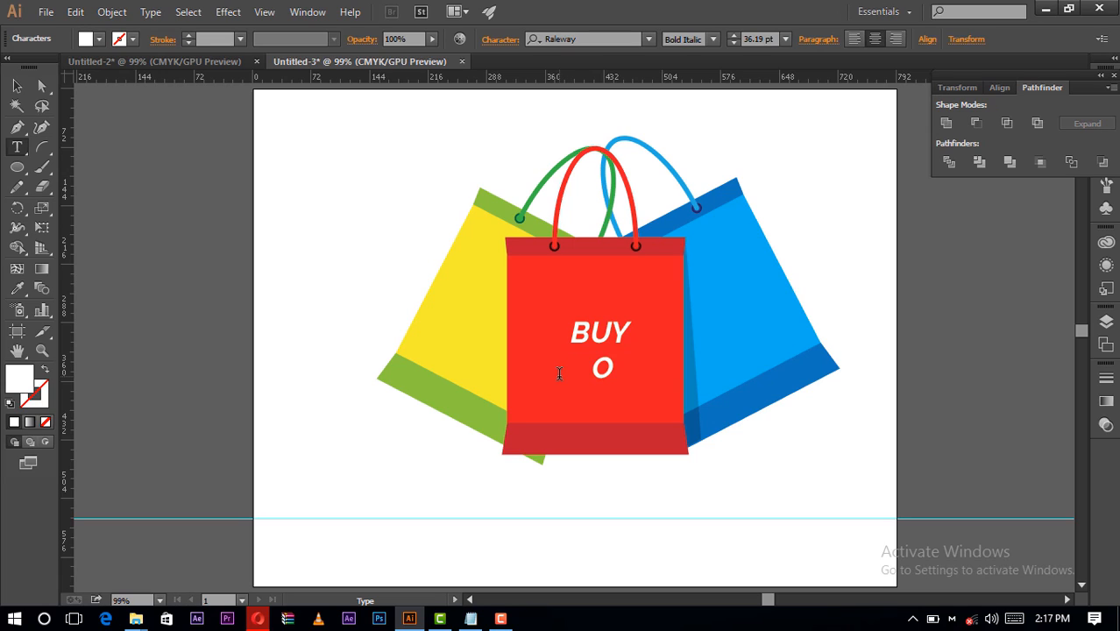
key(BackSpace)
key(BackSpace)
key(BackSpace)
text(NOW)
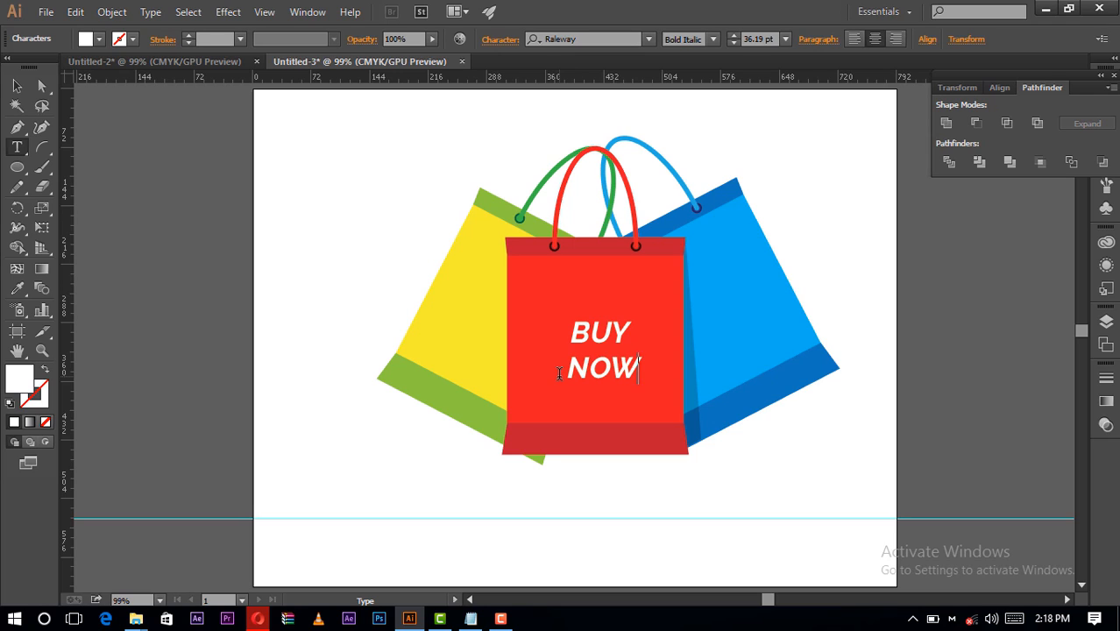
- Increase the font size of the "BUY NOW" text and shift it slightly to re-centre it on the red bag's front
click(18, 86)
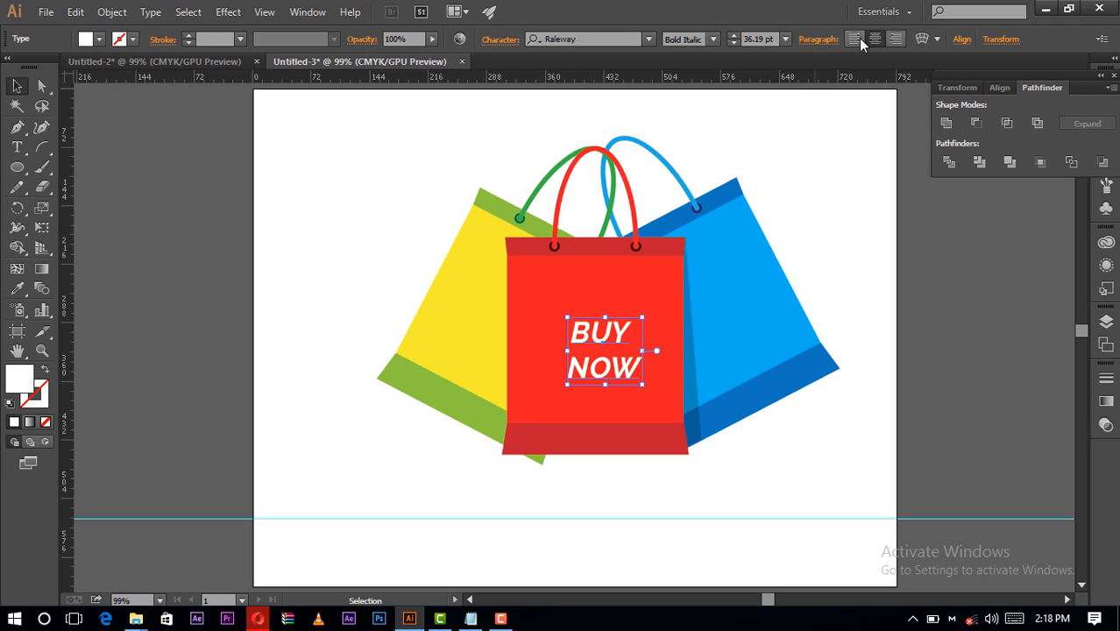
click(785, 39)
click(799, 297)
drag(591, 333, 582, 333)
click(785, 478)
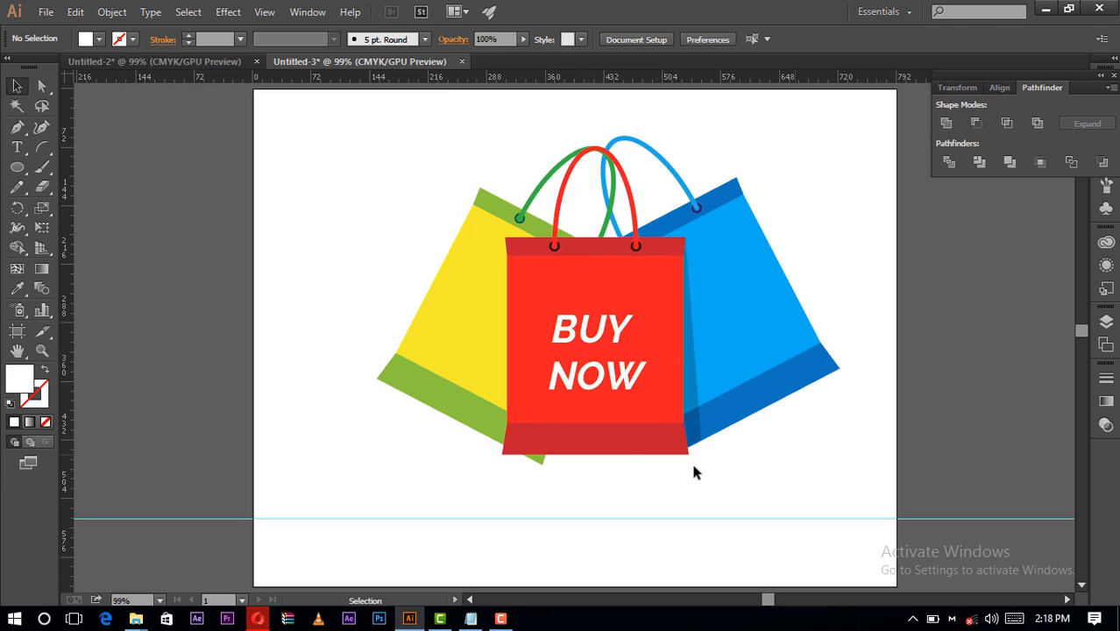
- Group all three bags with the lettering and scale the group down proportionally about its centre to about 467 by 329 pt
drag(794, 453, 455, 344)
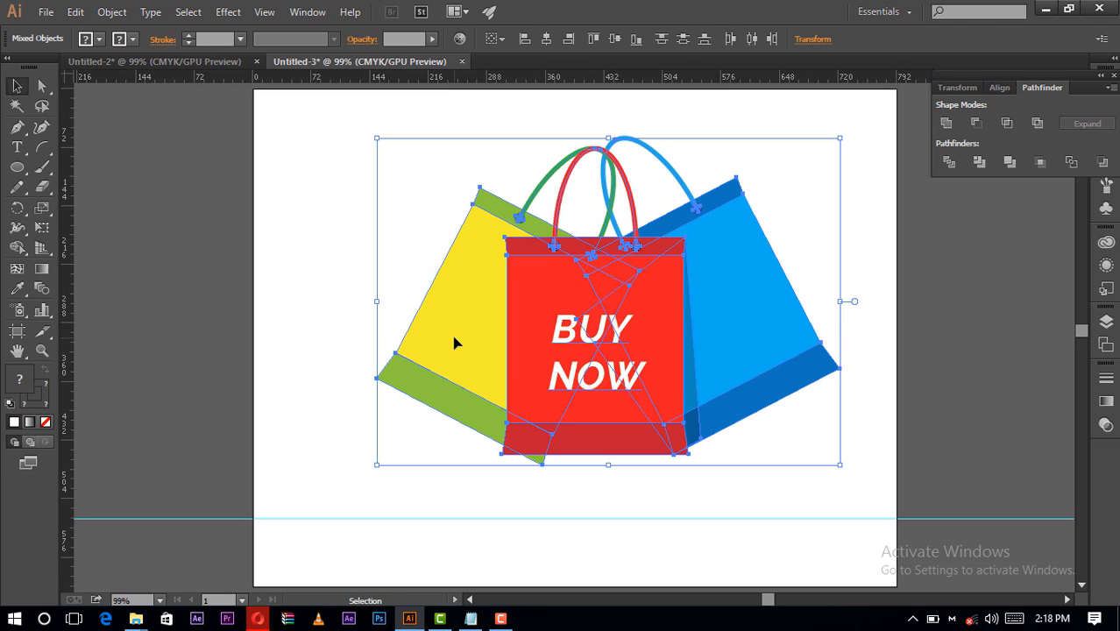
key(ctrl+g)
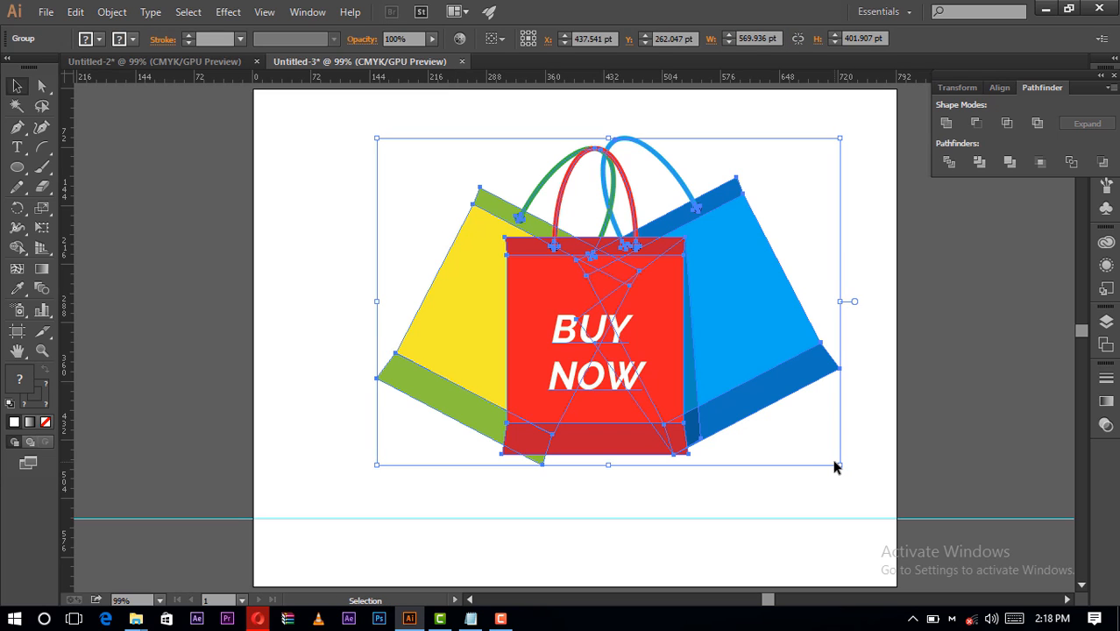
drag(839, 464, 797, 447)
click(794, 467)
- Move the grouped bags slightly left so they sit near the horizontal centre of the artboard
scroll(794, 456, up, 1)
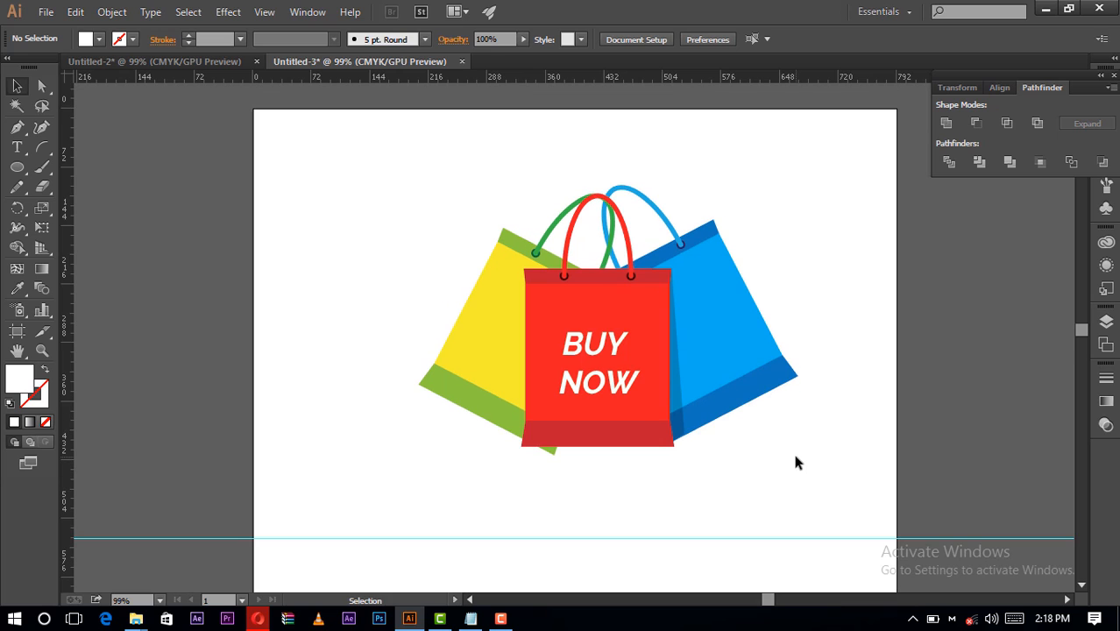
click(692, 396)
click(772, 474)
drag(721, 495, 561, 305)
drag(688, 338, 662, 338)
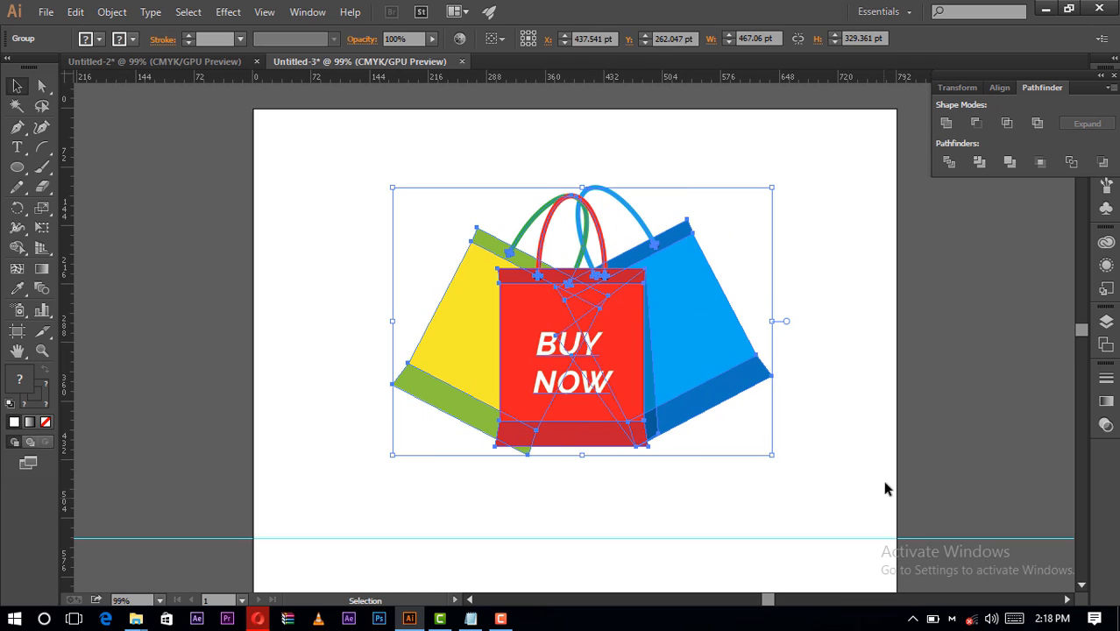
click(873, 465)
scroll(872, 465, down, 1)
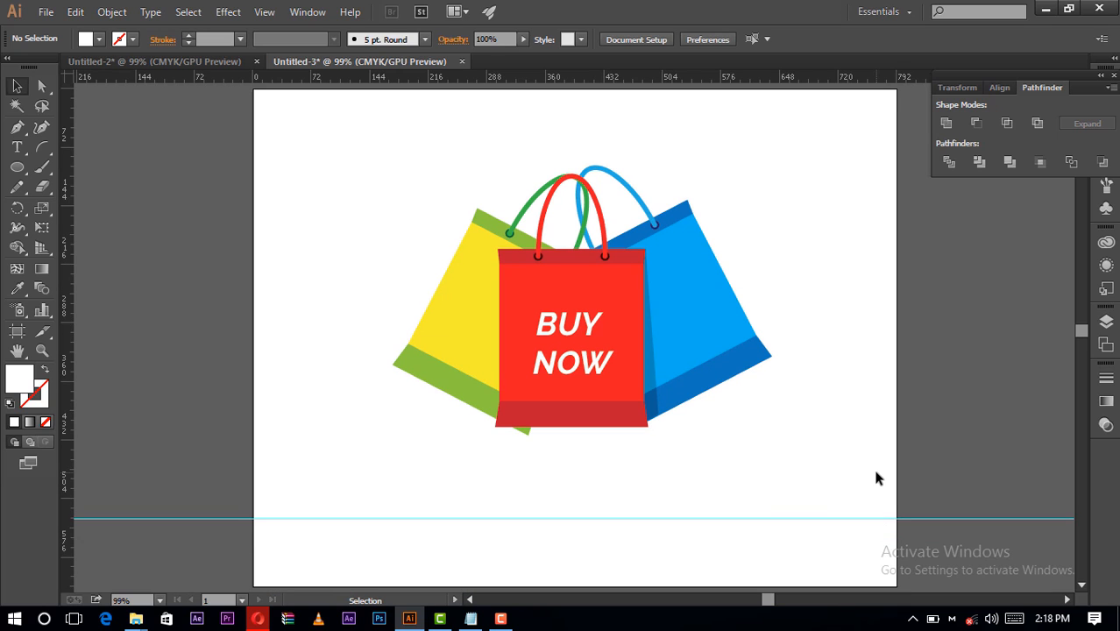
scroll(233, 124, up, 2)
- Export the illustration as a PNG named "Bags_Shopping" in the Videos folder, at 72 ppi with a transparent background
click(46, 12)
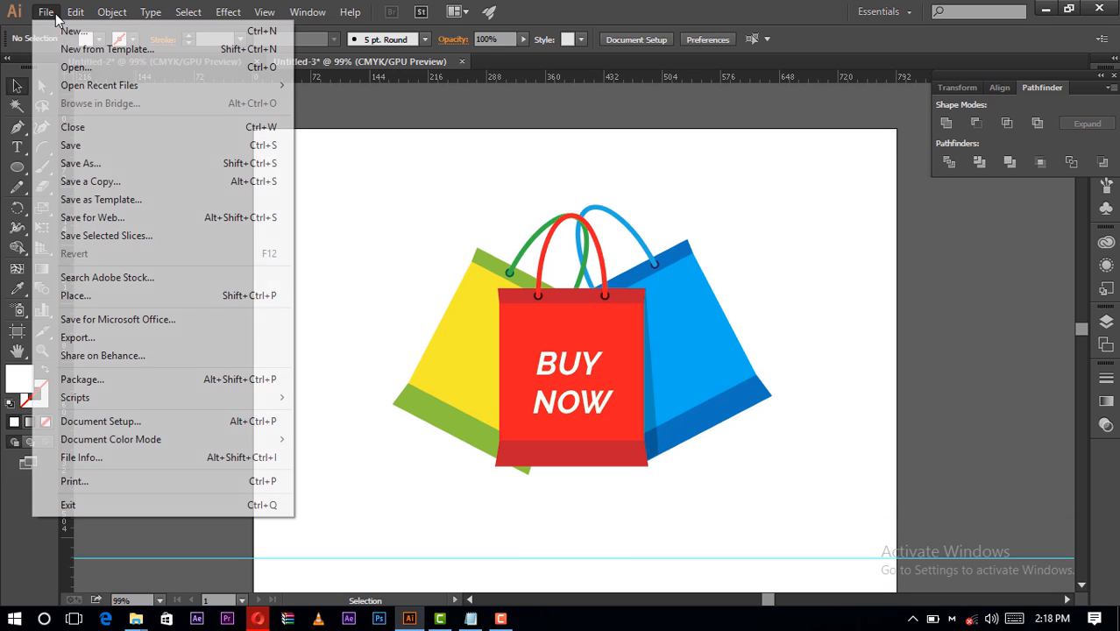
click(195, 338)
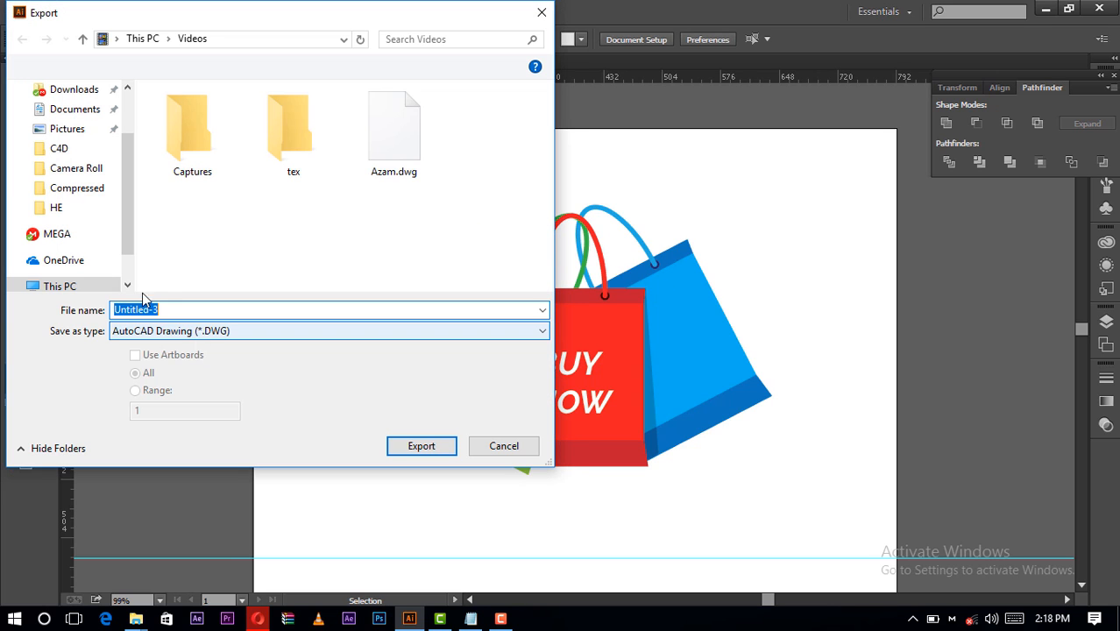
click(202, 339)
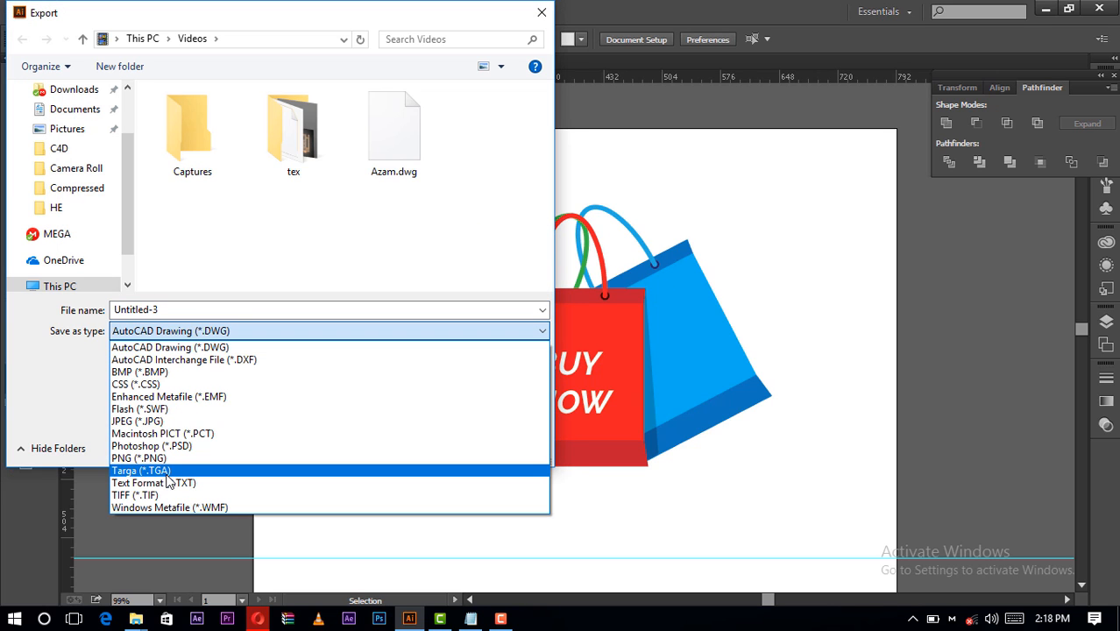
click(161, 458)
click(158, 309)
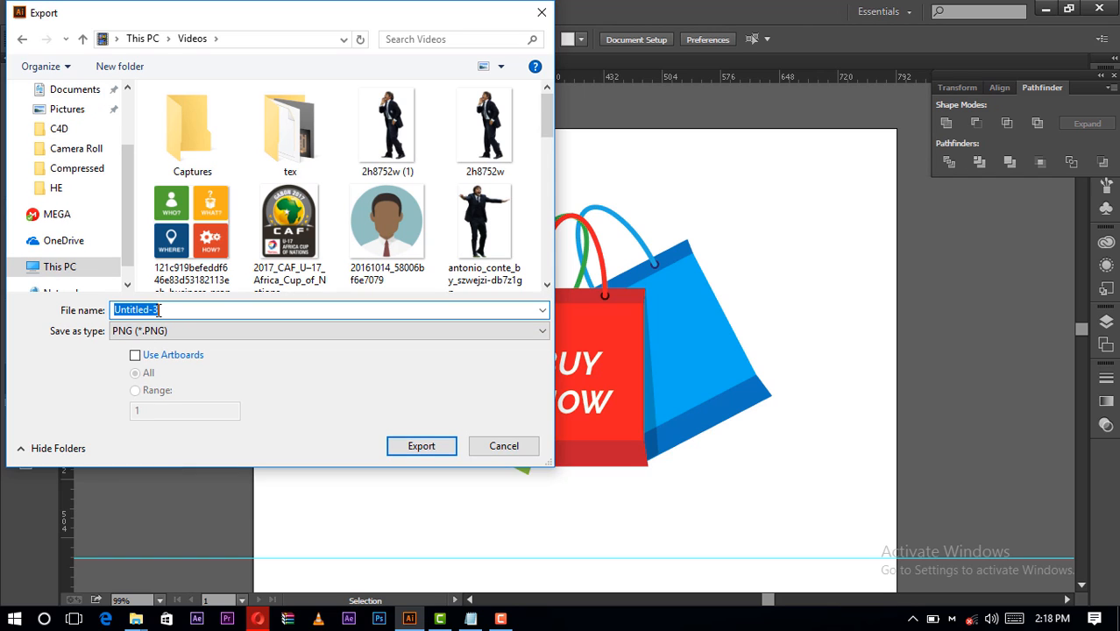
text(Bags_Shopping)
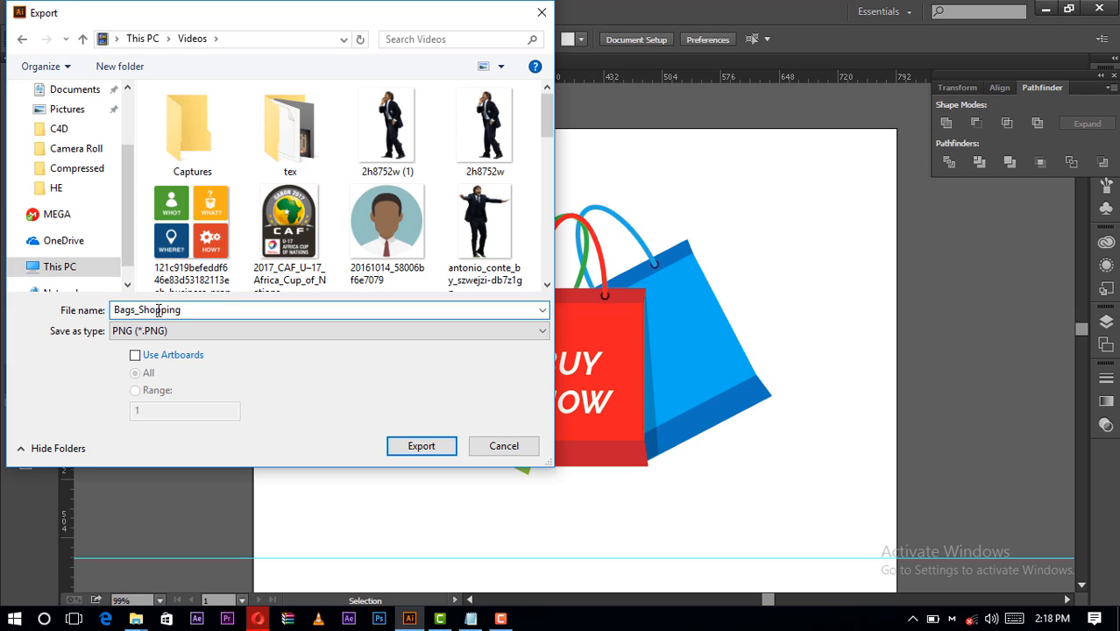
key(Return)
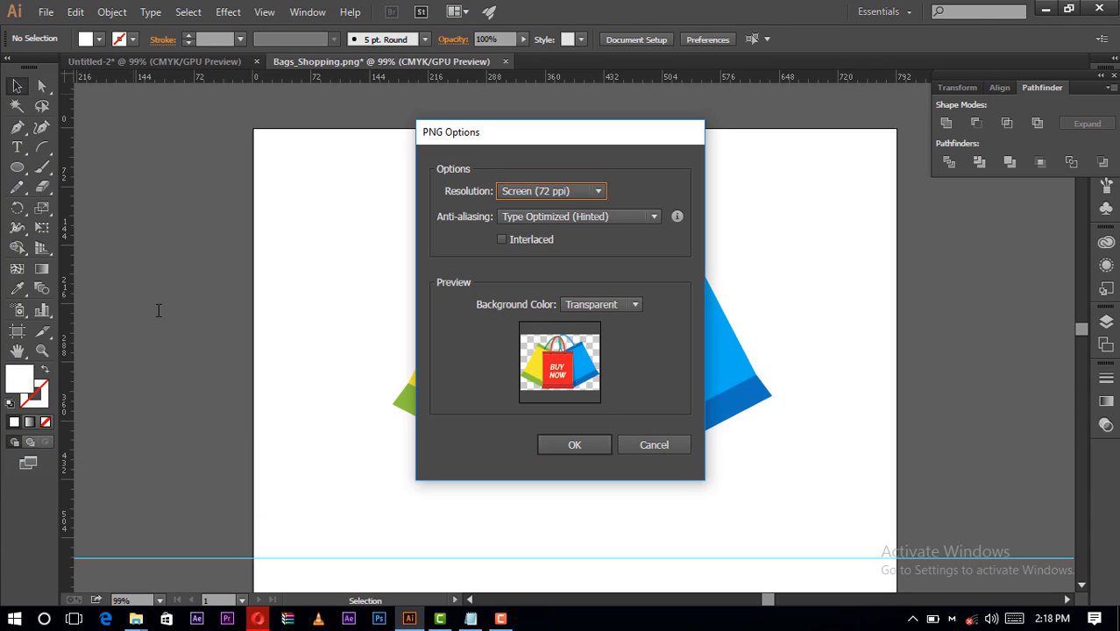
click(596, 444)
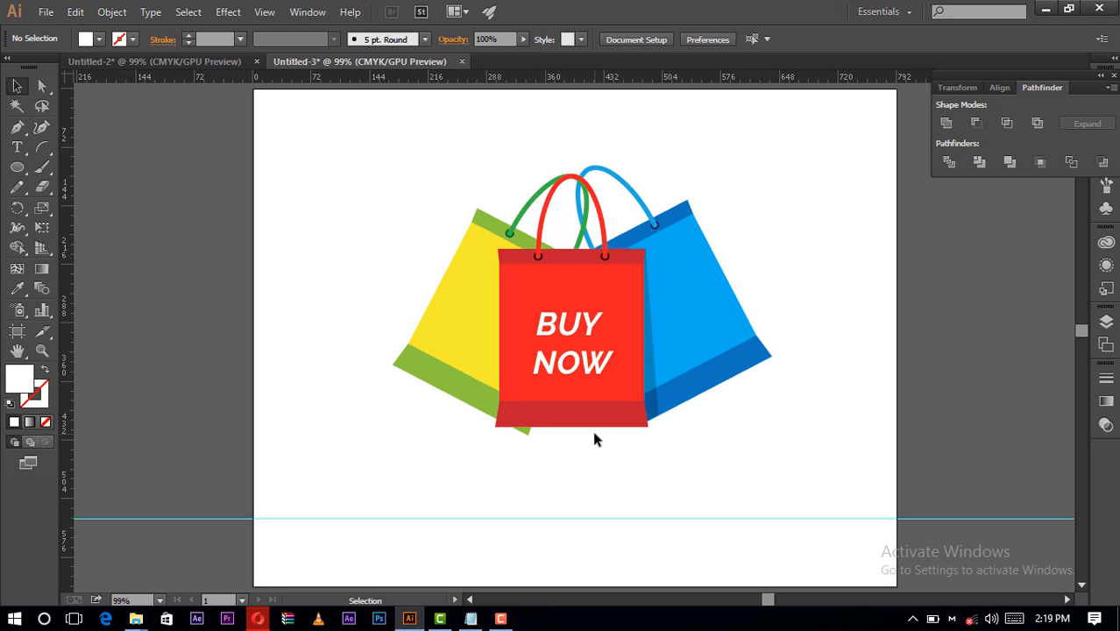
click(500, 618)
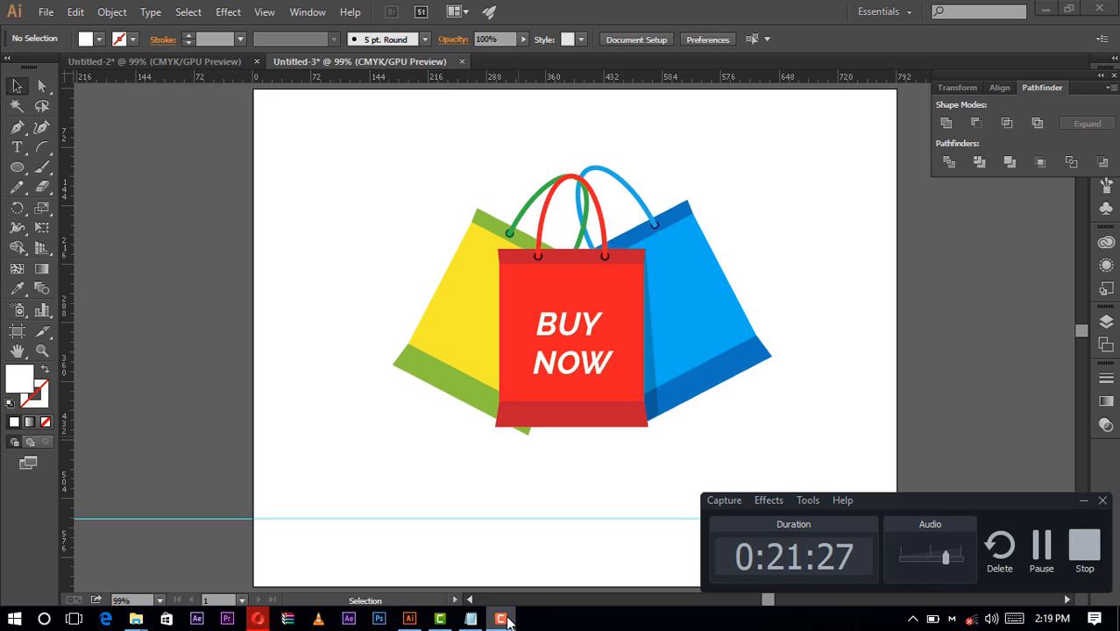